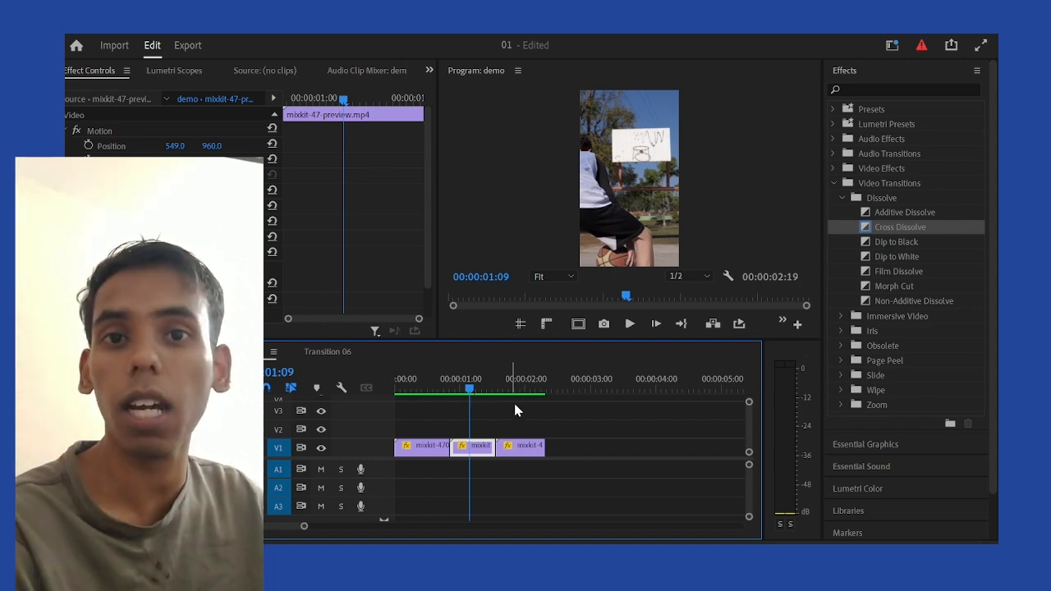
Select the three clips on V1 of the demo sequence and check the frame size in its sequence settings
{"action": "left_click_drag", "start_coordinate": [450, 376], "coordinate": [422, 399]}
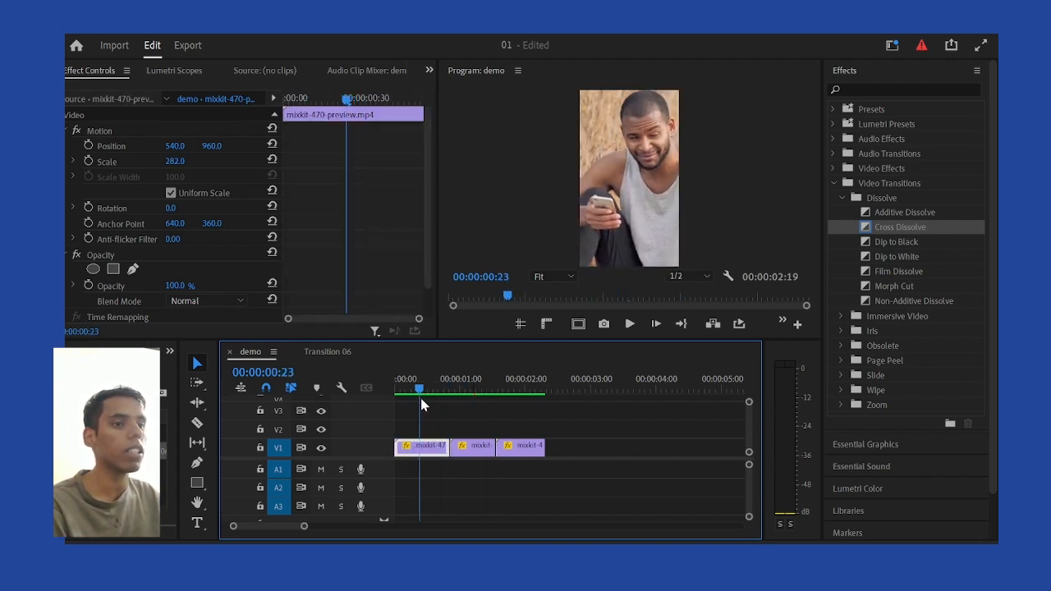
{"action": "left_click_drag", "start_coordinate": [590, 426], "coordinate": [423, 507]}
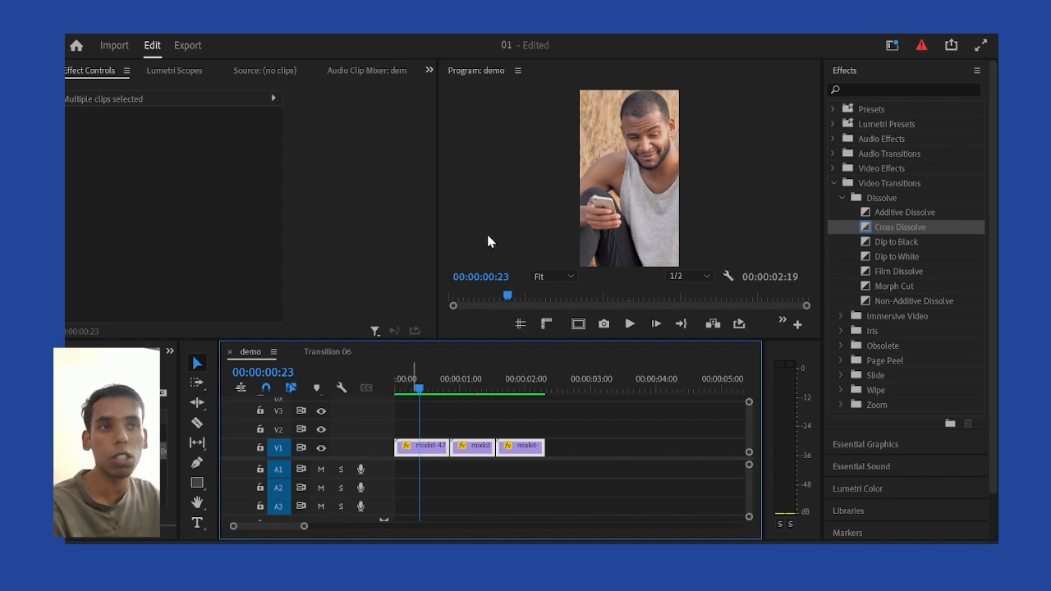
{"action": "left_click", "coordinate": [182, 36]}
{"action": "left_click", "coordinate": [220, 37]}
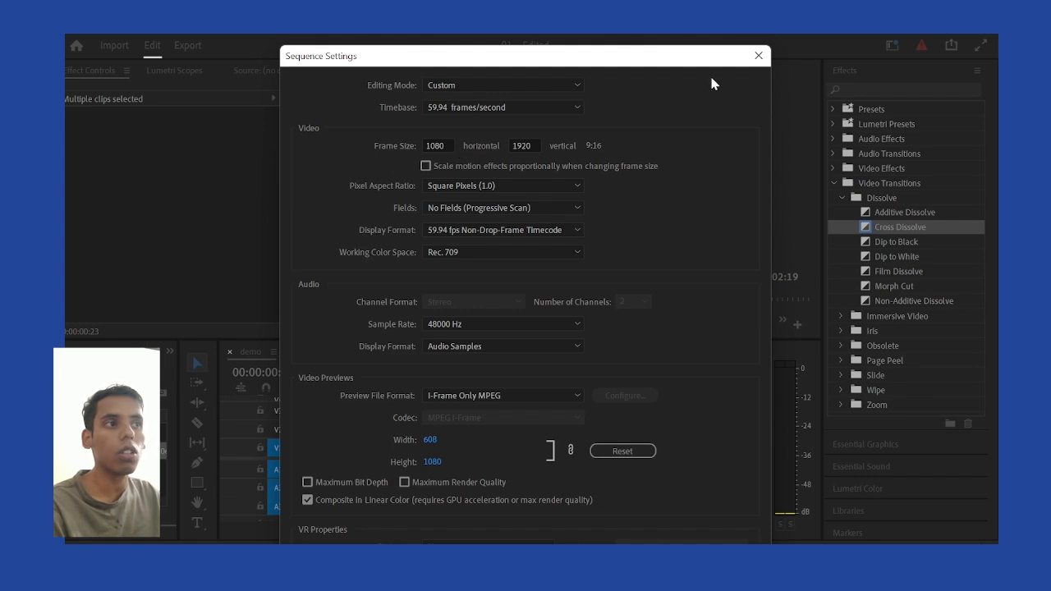
{"action": "left_click", "coordinate": [769, 55]}
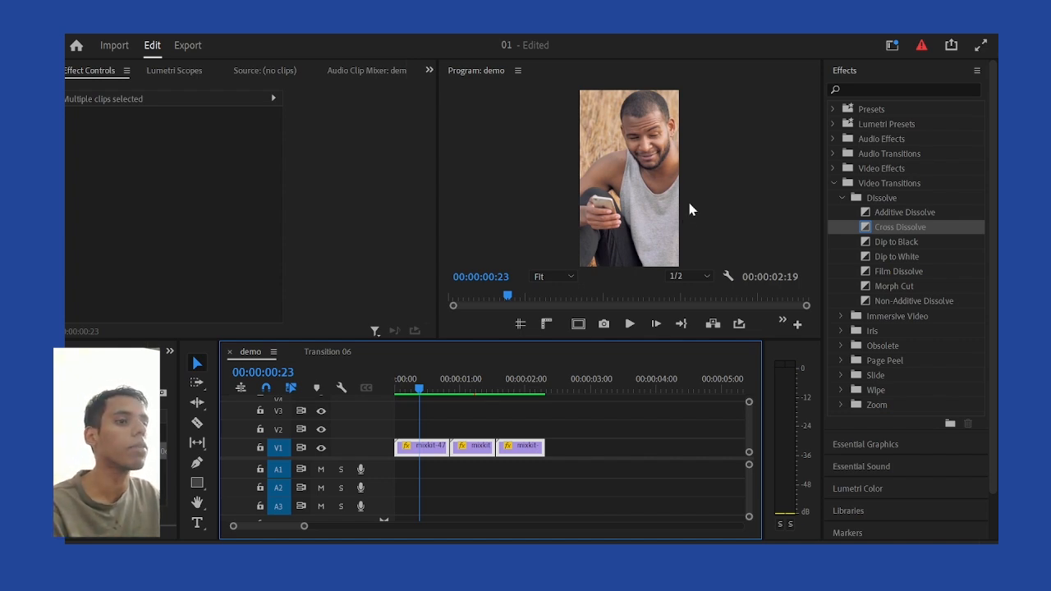
Apply the Cross Dissolve transition at the cut between the first and second clips on V1
{"action": "left_click_drag", "start_coordinate": [609, 421], "coordinate": [407, 495]}
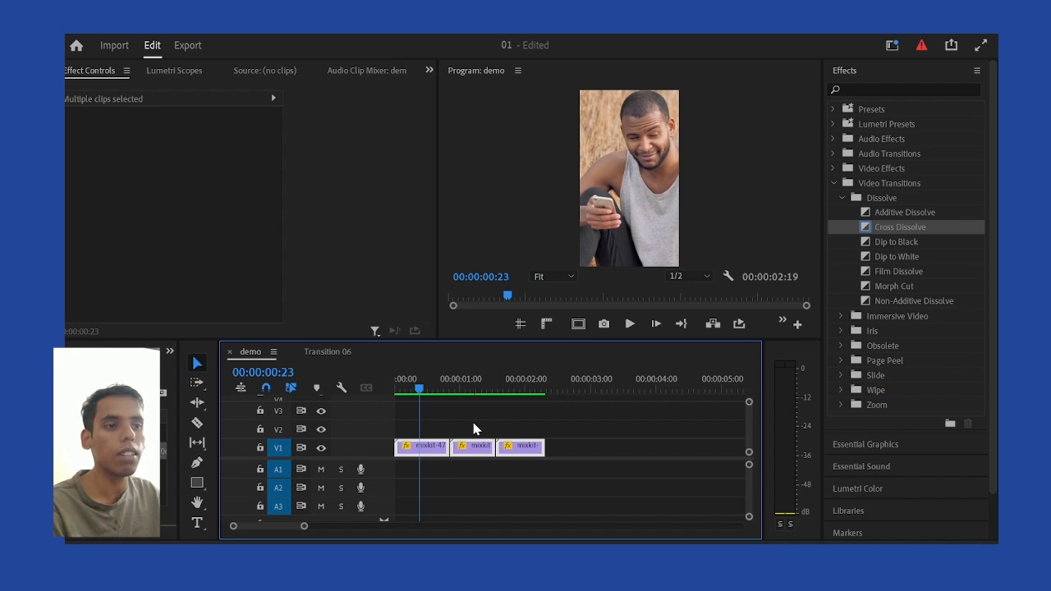
{"action": "left_click_drag", "start_coordinate": [433, 388], "coordinate": [446, 388]}
{"action": "left_click", "coordinate": [458, 480]}
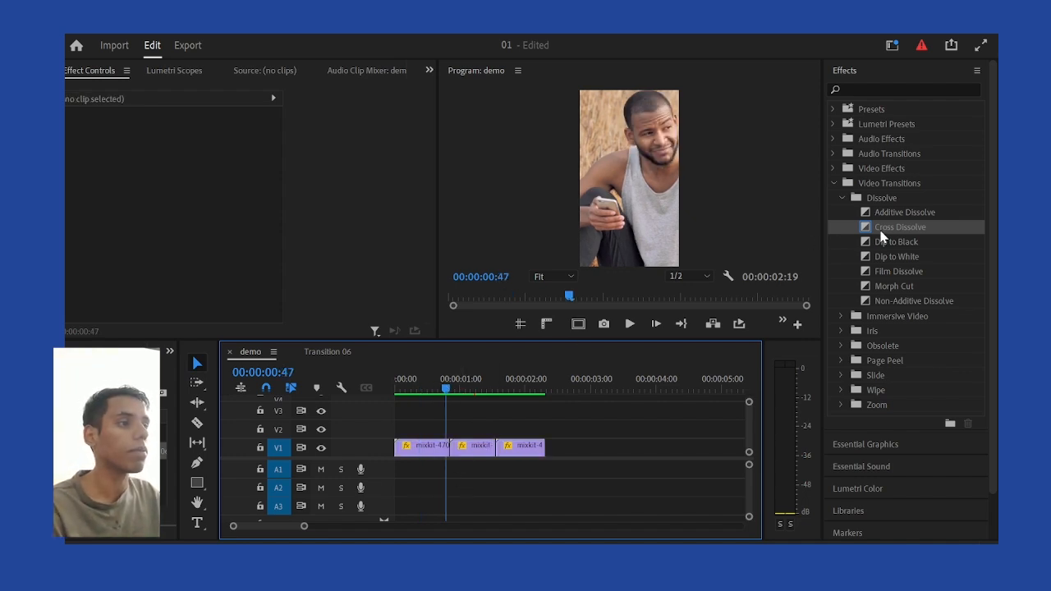
{"action": "left_click", "coordinate": [850, 74]}
{"action": "left_click", "coordinate": [851, 74]}
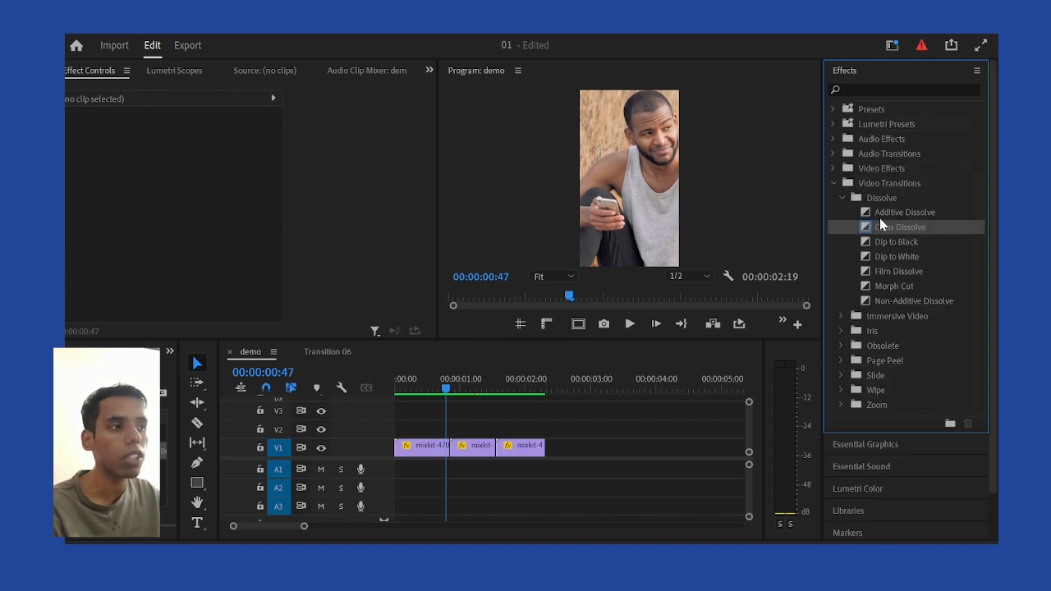
{"action": "left_click_drag", "start_coordinate": [886, 233], "coordinate": [453, 448]}
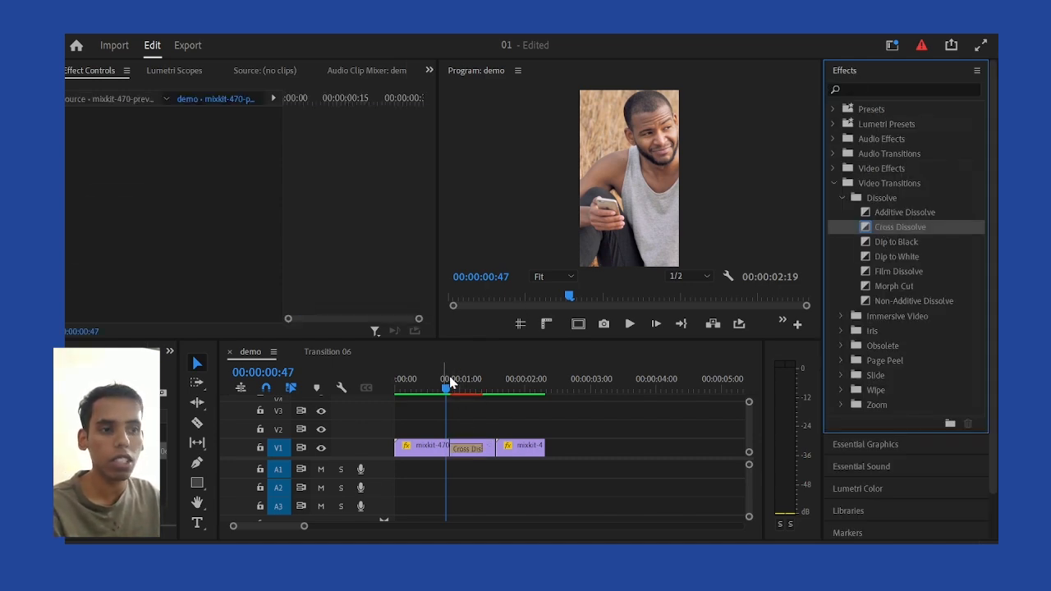
Preview the Cross Dissolve between the first two clips and remove it from the cut
{"action": "mouse_move", "coordinate": [450, 384]}
{"action": "left_mouse_down"}
{"action": "mouse_move", "coordinate": [470, 382]}
{"action": "mouse_move", "coordinate": [456, 384]}
{"action": "left_mouse_up"}
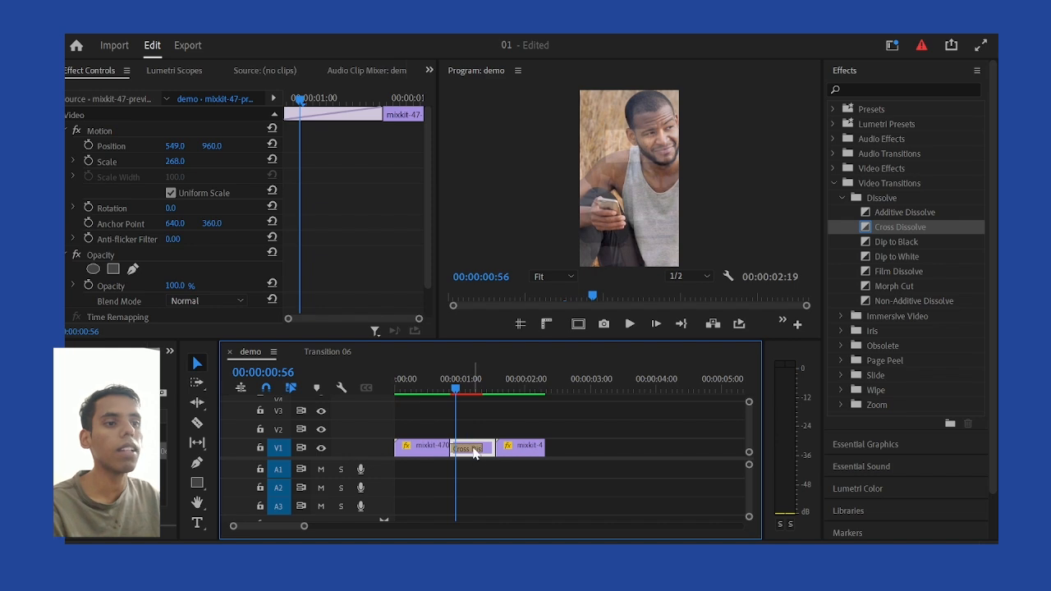
{"action": "right_click", "coordinate": [472, 447]}
{"action": "left_click", "coordinate": [509, 475]}
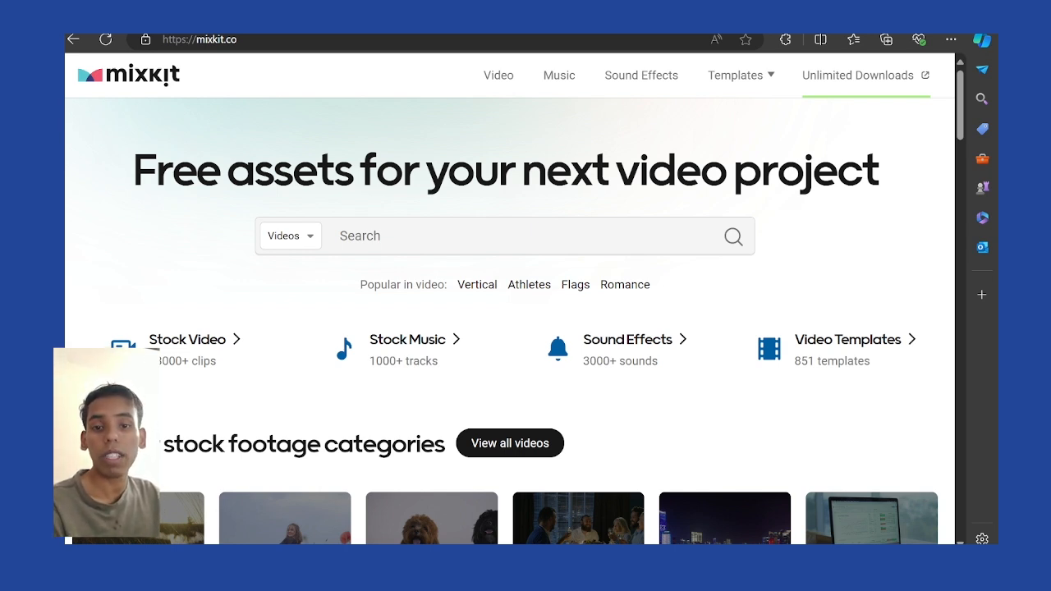
Switch to the Mixkit website in the browser and open the Transitions category of its Premiere Pro templates
{"action": "mouse_move", "coordinate": [723, 80]}
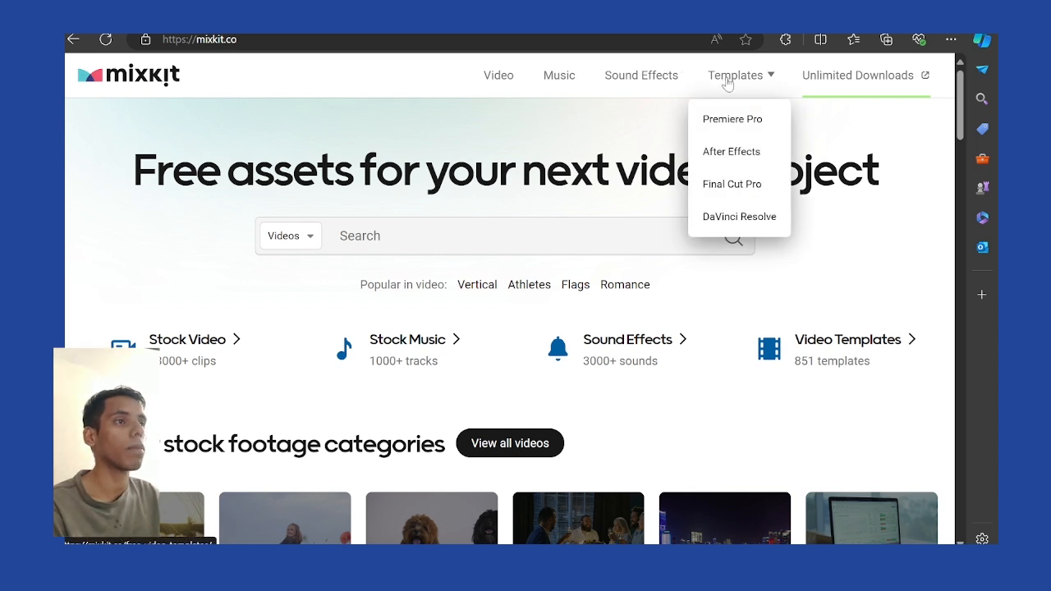
{"action": "left_click", "coordinate": [732, 123]}
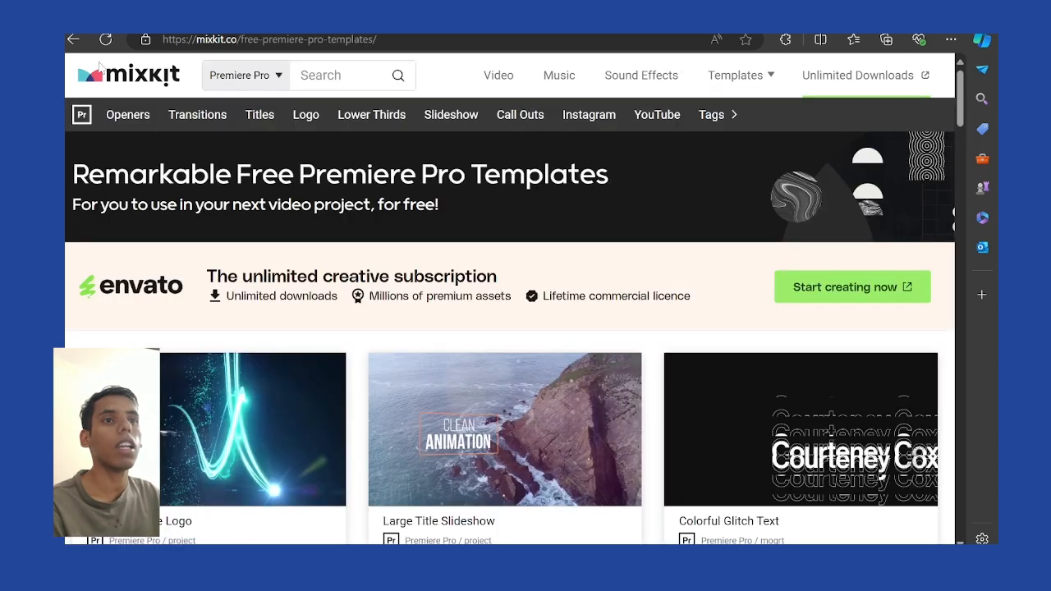
{"action": "left_click", "coordinate": [207, 120]}
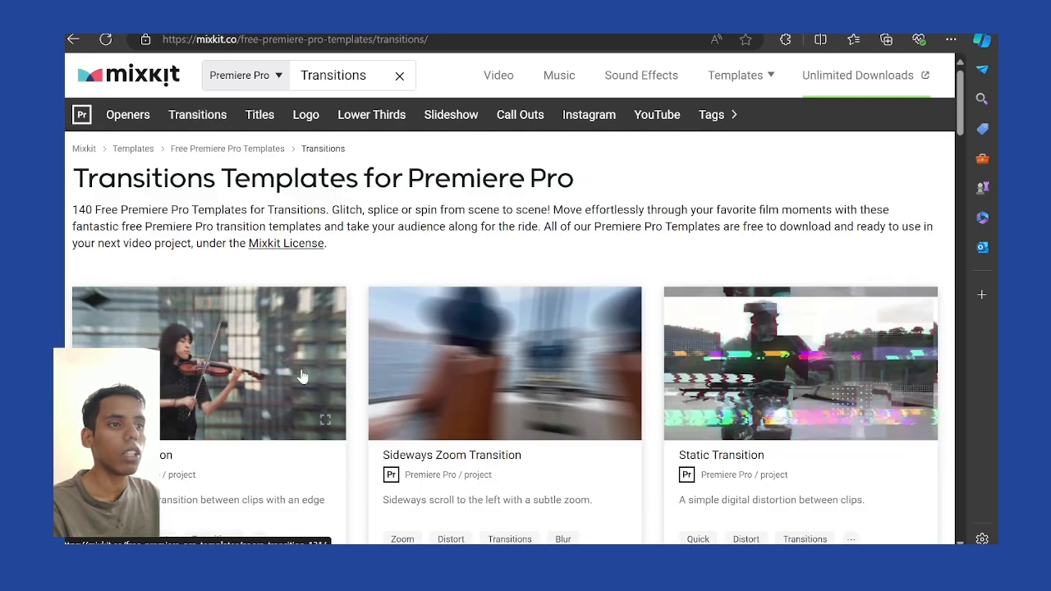
Browse the free Premiere Pro transition templates on Mixkit and compare their preview thumbnails
{"action": "scroll", "coordinate": [305, 368], "scroll_direction": "down", "scroll_amount": 5}
{"action": "scroll", "coordinate": [320, 357], "scroll_direction": "down", "scroll_amount": 8}
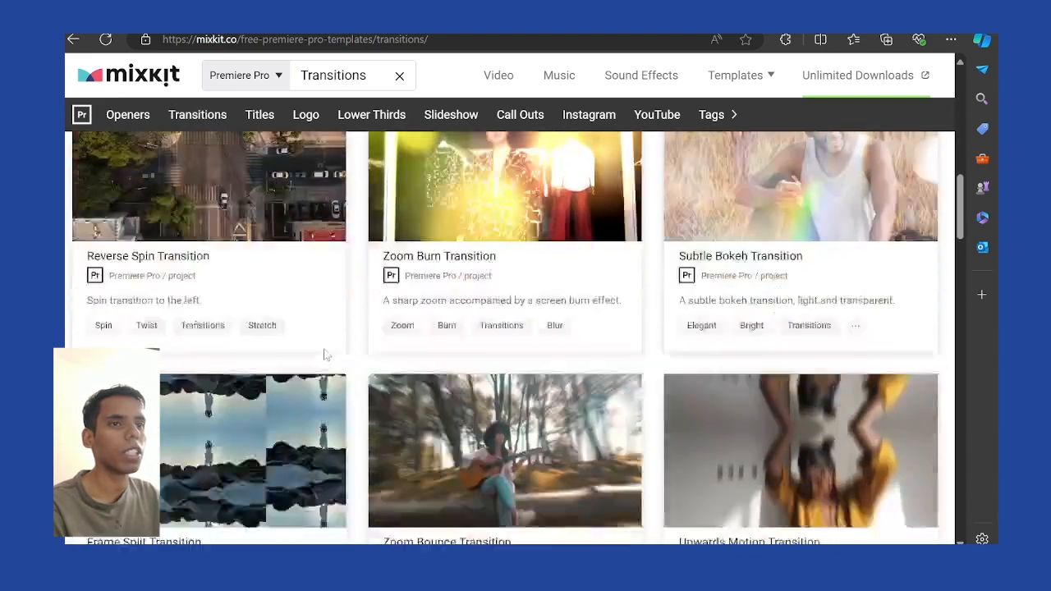
{"action": "scroll", "coordinate": [325, 355], "scroll_direction": "down", "scroll_amount": 2}
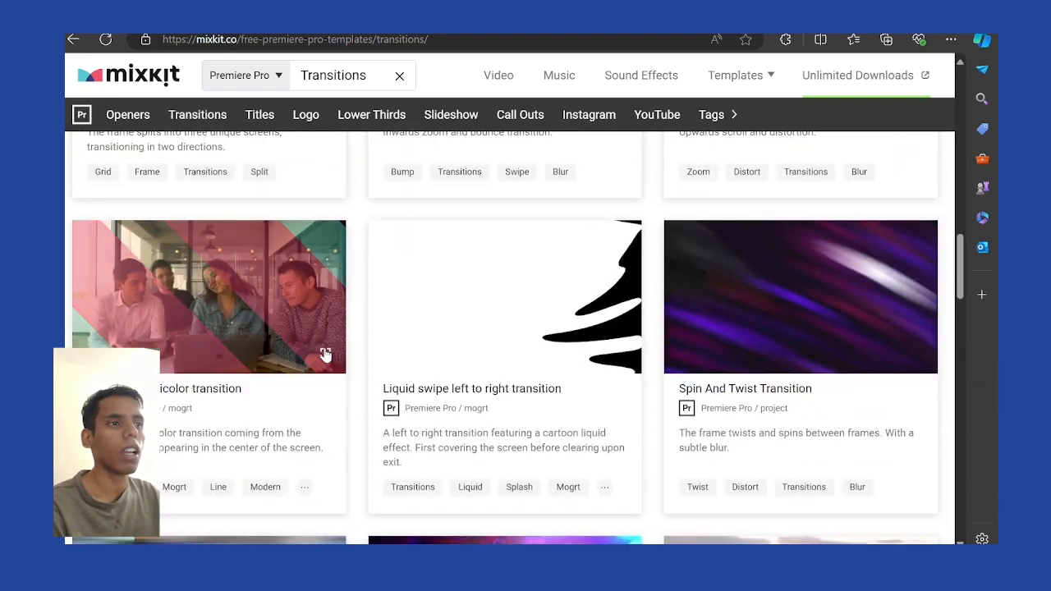
{"action": "scroll", "coordinate": [325, 355], "scroll_direction": "down", "scroll_amount": 1}
{"action": "scroll", "coordinate": [325, 354], "scroll_direction": "down", "scroll_amount": 4}
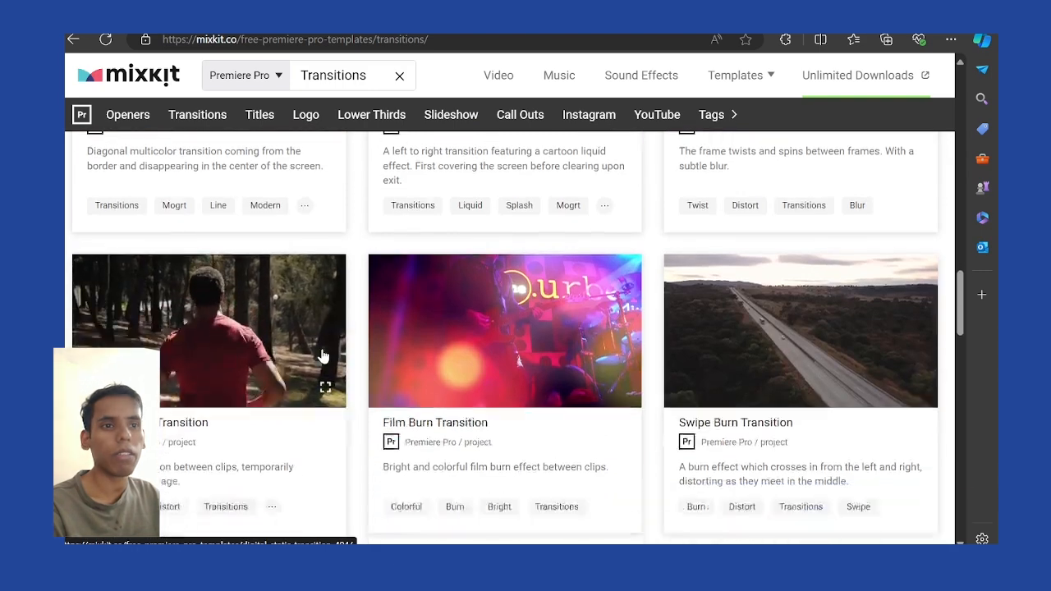
{"action": "scroll", "coordinate": [322, 355], "scroll_direction": "down", "scroll_amount": 5}
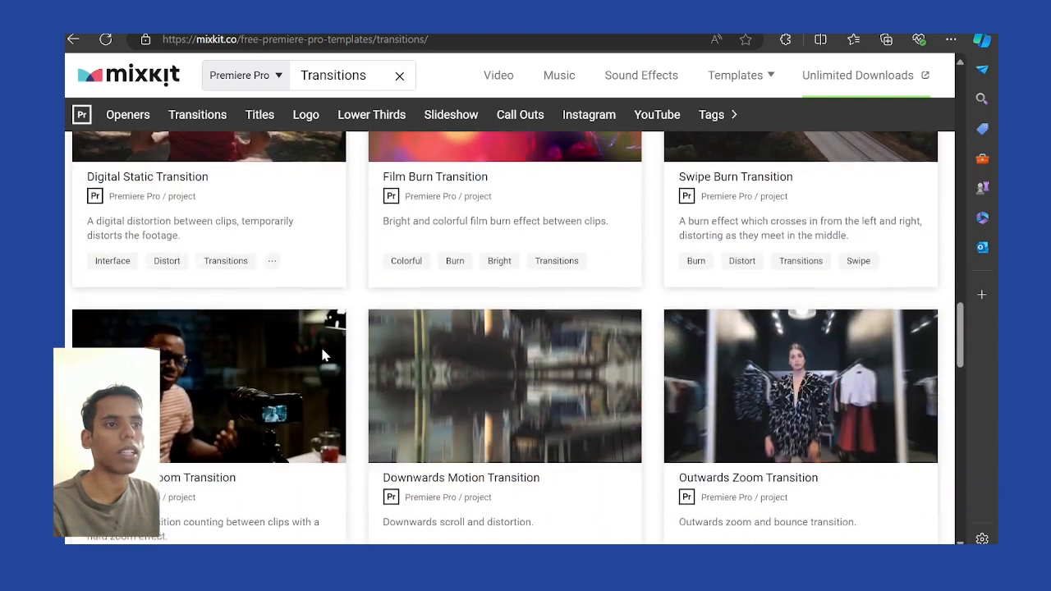
{"action": "scroll", "coordinate": [322, 354], "scroll_direction": "down", "scroll_amount": 2}
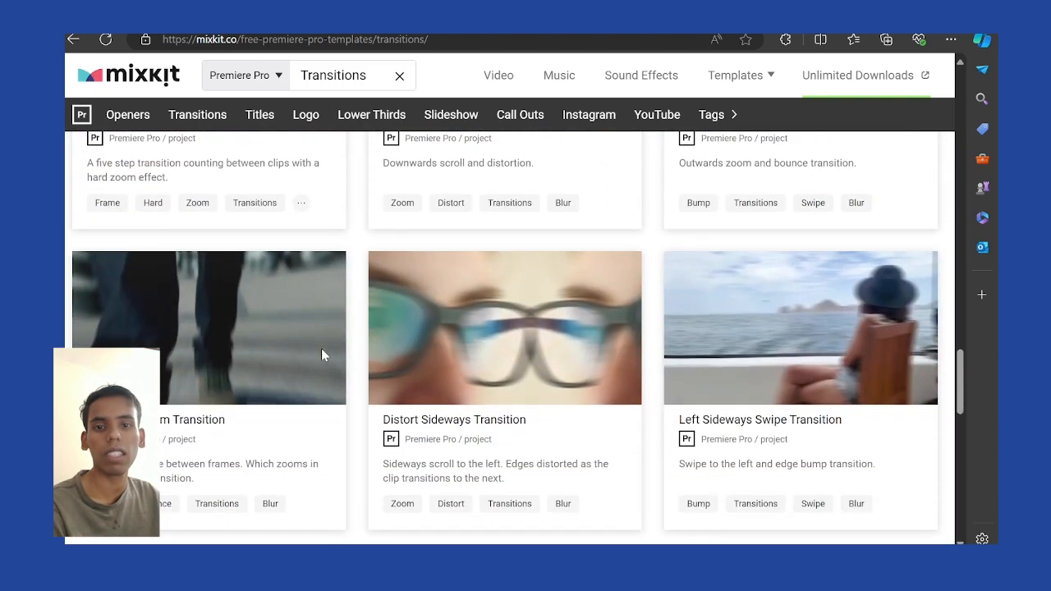
{"action": "scroll", "coordinate": [322, 355], "scroll_direction": "up", "scroll_amount": 5}
{"action": "scroll", "coordinate": [323, 355], "scroll_direction": "up", "scroll_amount": 20}
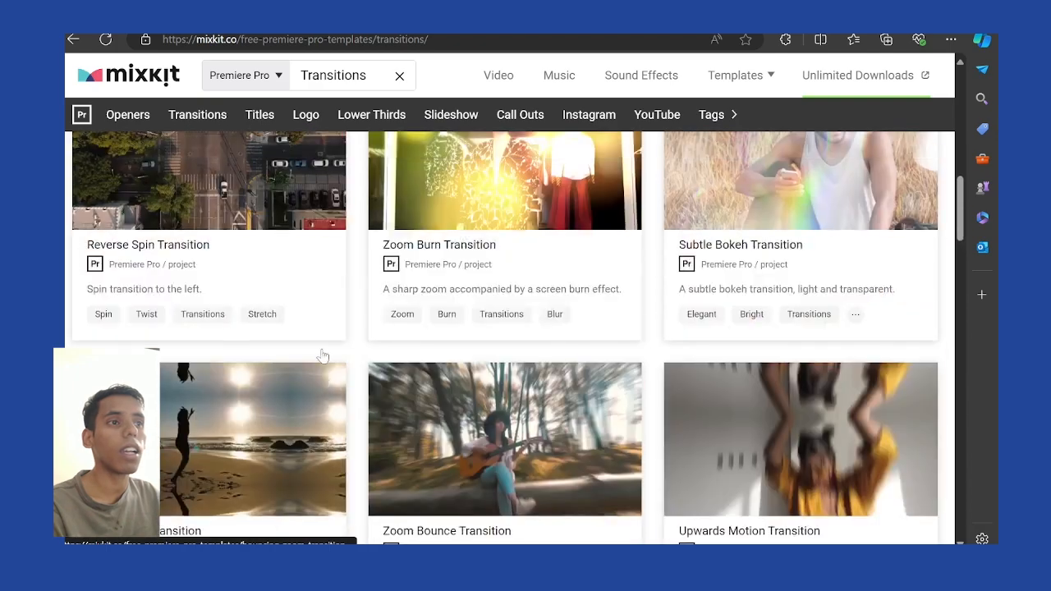
{"action": "scroll", "coordinate": [321, 348], "scroll_direction": "down", "scroll_amount": 10}
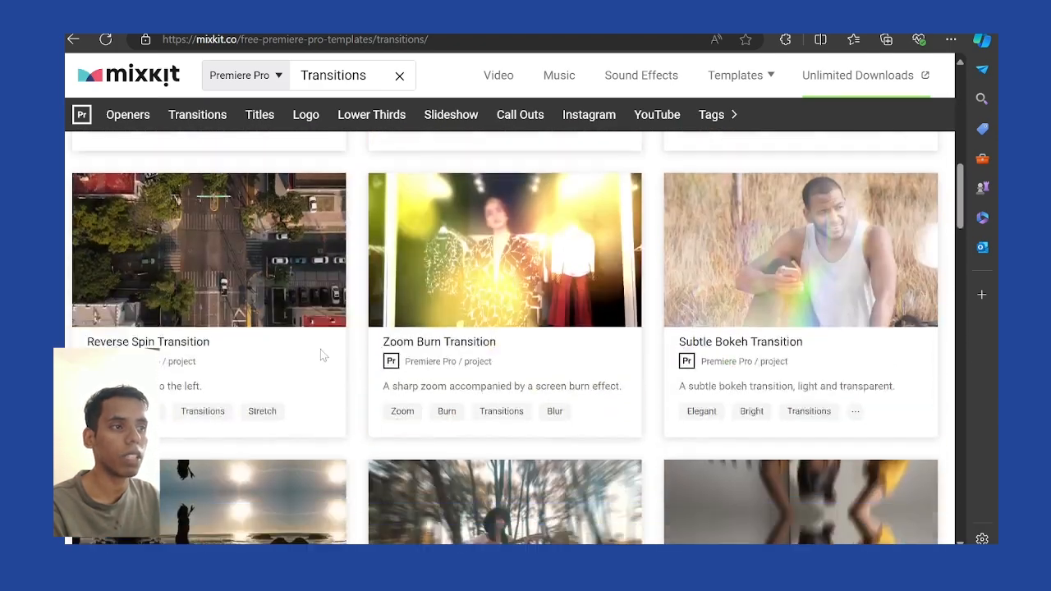
{"action": "scroll", "coordinate": [326, 352], "scroll_direction": "down", "scroll_amount": 6}
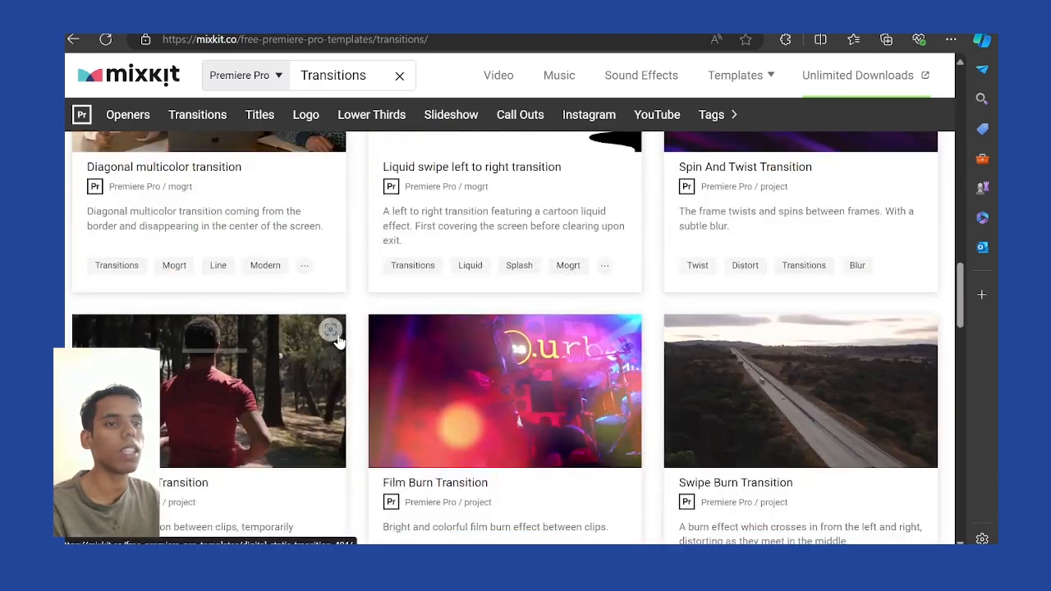
{"action": "scroll", "coordinate": [338, 344], "scroll_direction": "down", "scroll_amount": 3}
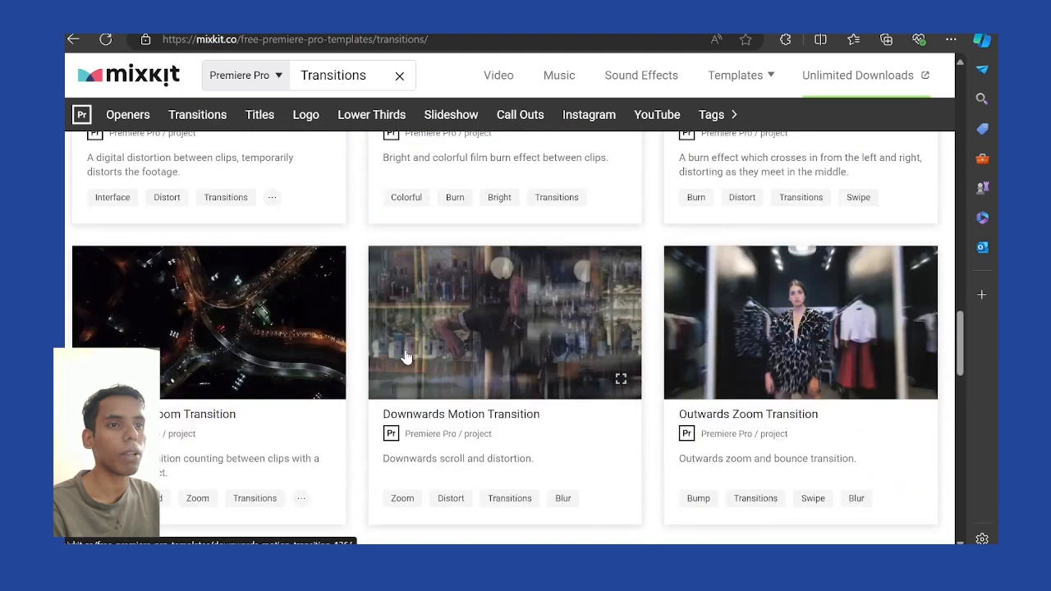
{"action": "scroll", "coordinate": [263, 329], "scroll_direction": "down", "scroll_amount": 4}
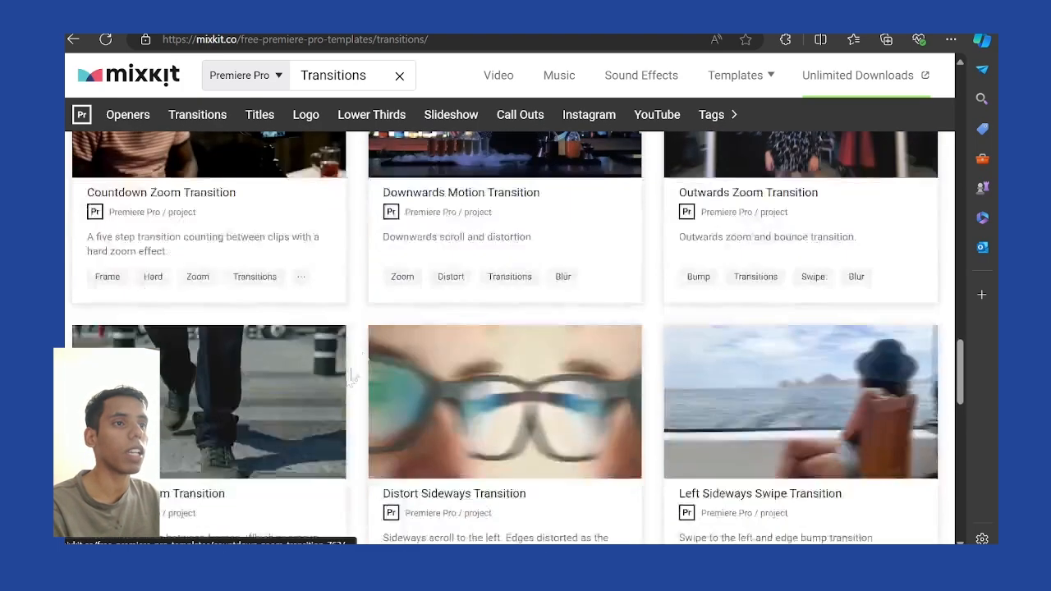
{"action": "scroll", "coordinate": [354, 361], "scroll_direction": "up", "scroll_amount": 3}
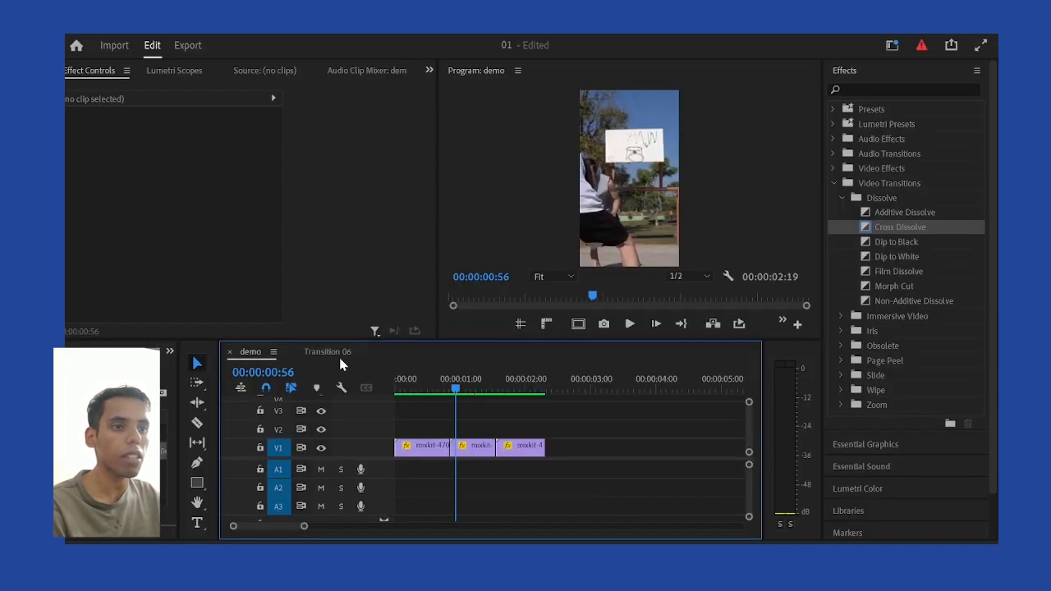
Switch to Premiere Pro, open the Transition 06 sequence and check the frame size in its sequence settings
{"action": "left_click", "coordinate": [338, 354]}
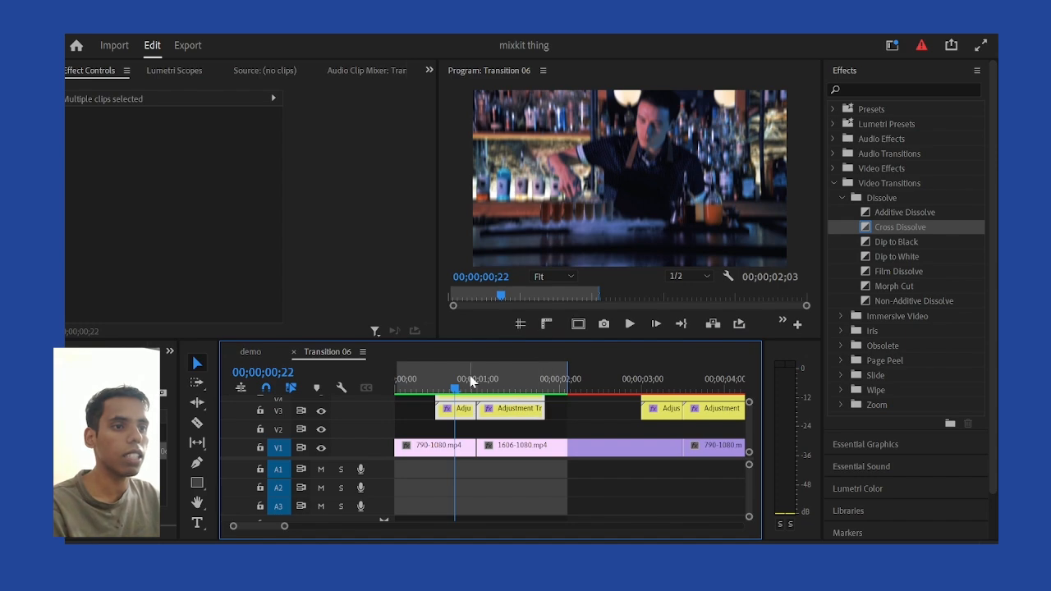
{"action": "mouse_move", "coordinate": [420, 386]}
{"action": "left_mouse_down"}
{"action": "mouse_move", "coordinate": [499, 389]}
{"action": "mouse_move", "coordinate": [427, 390]}
{"action": "mouse_move", "coordinate": [436, 394]}
{"action": "left_mouse_up"}
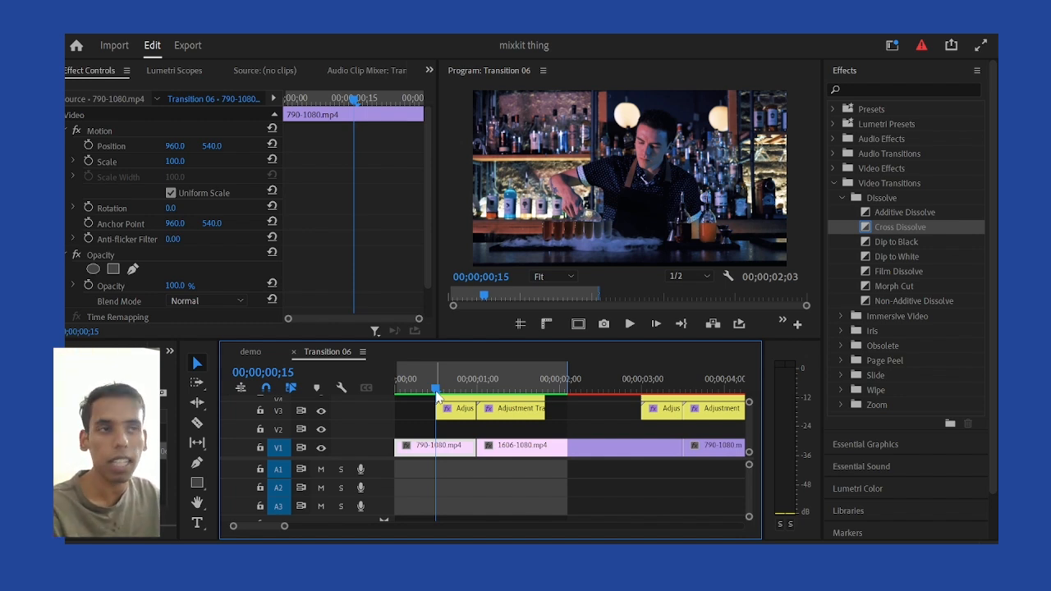
{"action": "left_click", "coordinate": [193, 24]}
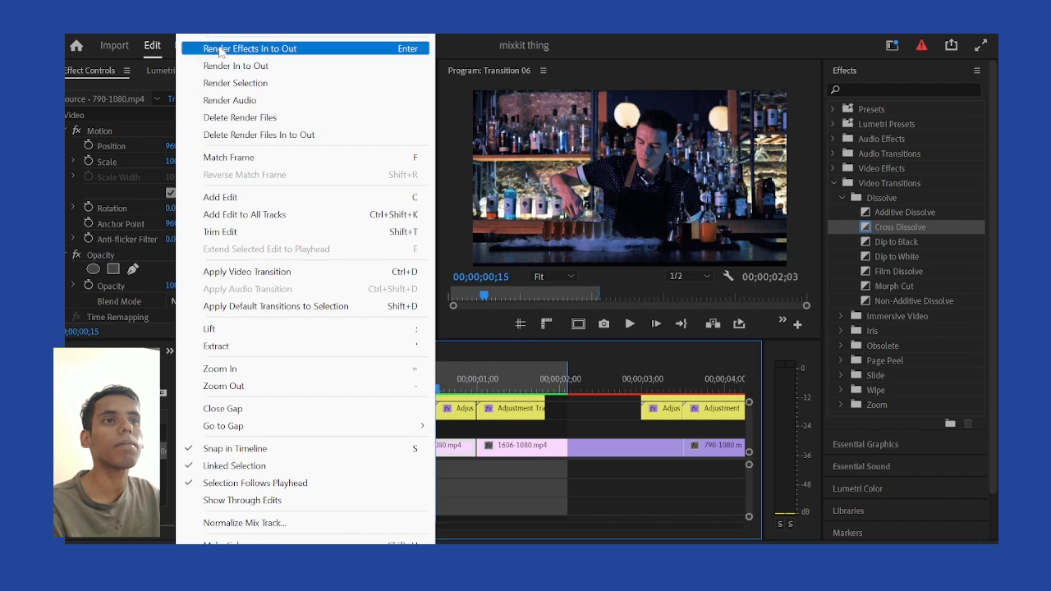
{"action": "left_click", "coordinate": [217, 26]}
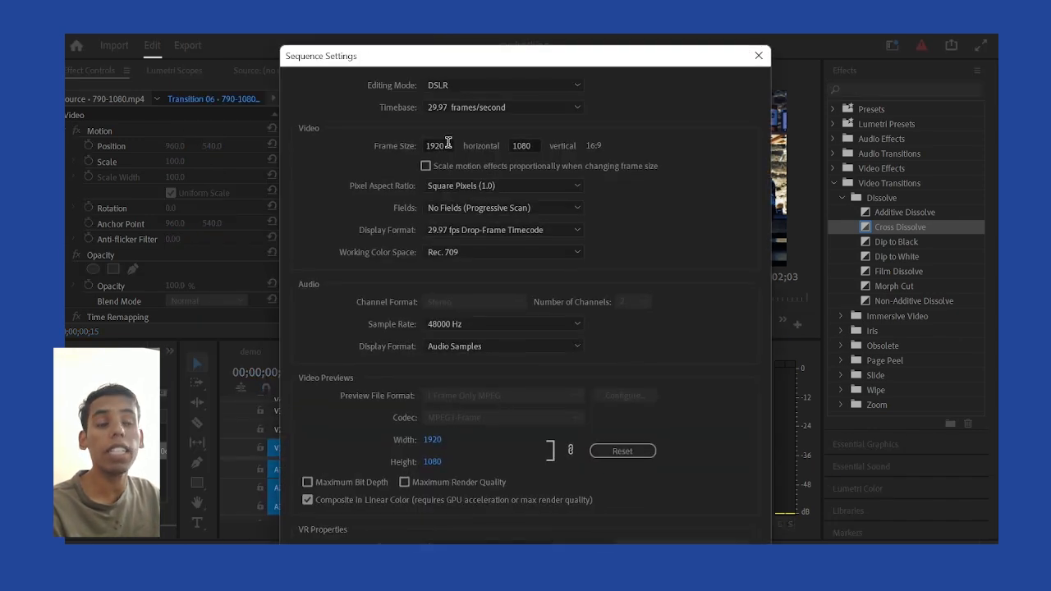
{"action": "left_click", "coordinate": [759, 54]}
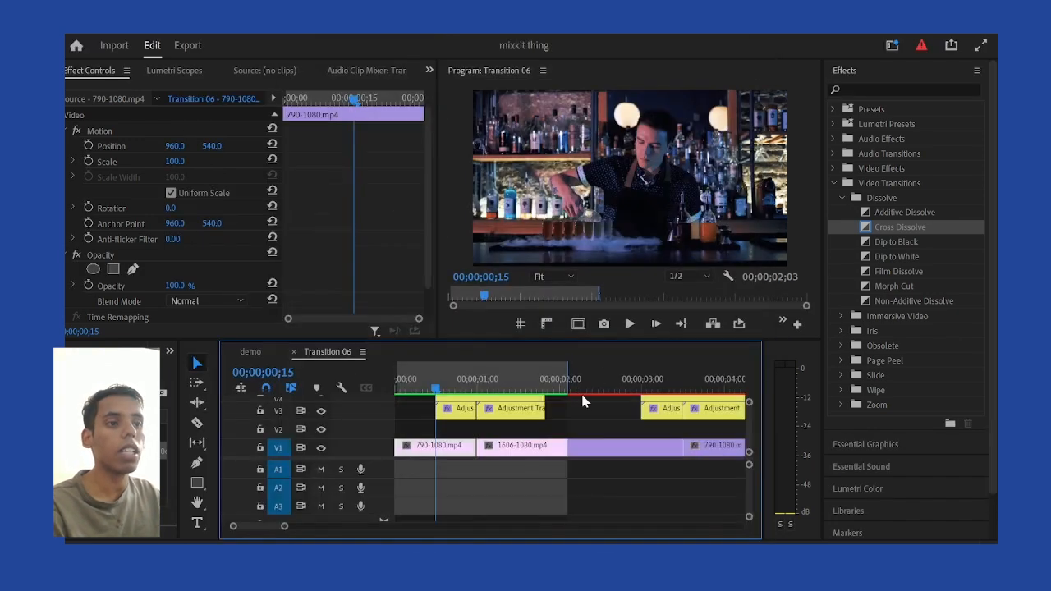
Copy the Brightness, Distortion and two Adjustment Transition layers from the Transition 06 sequence and paste them after the clips in the demo sequence
{"action": "left_click", "coordinate": [261, 352]}
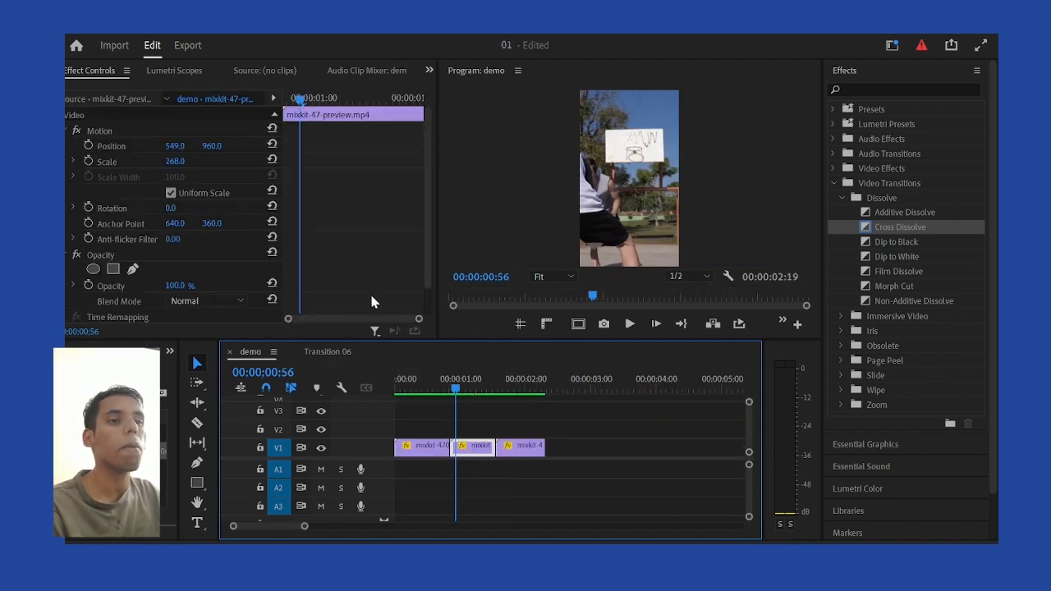
{"action": "left_click", "coordinate": [339, 350]}
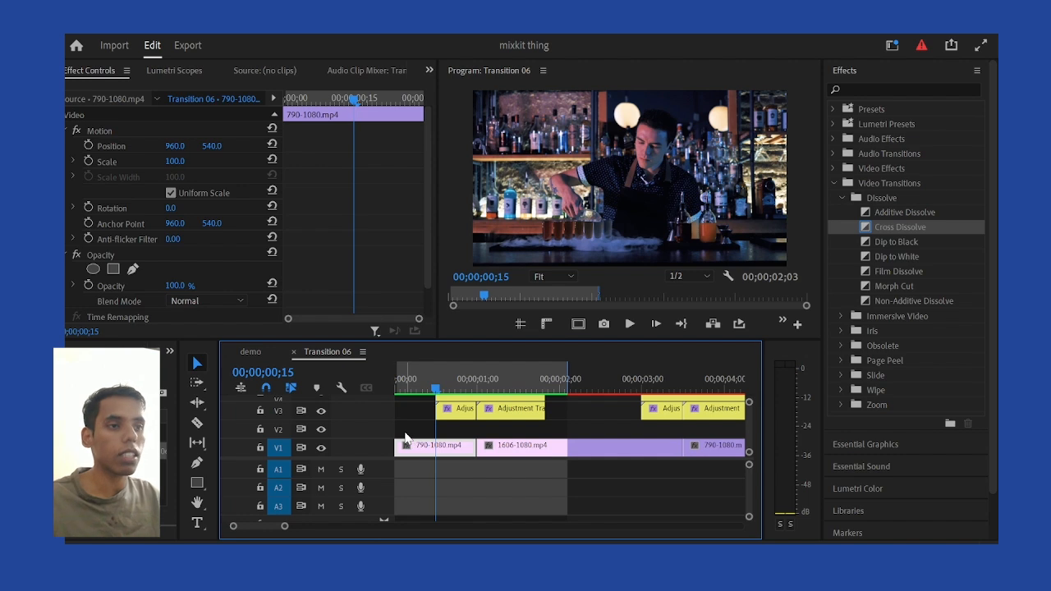
{"action": "key", "text": "grave"}
{"action": "left_click_drag", "start_coordinate": [420, 167], "coordinate": [269, 287]}
{"action": "left_click_drag", "start_coordinate": [254, 356], "coordinate": [686, 308]}
{"action": "left_click_drag", "start_coordinate": [259, 355], "coordinate": [746, 303]}
{"action": "left_click_drag", "start_coordinate": [425, 163], "coordinate": [274, 277]}
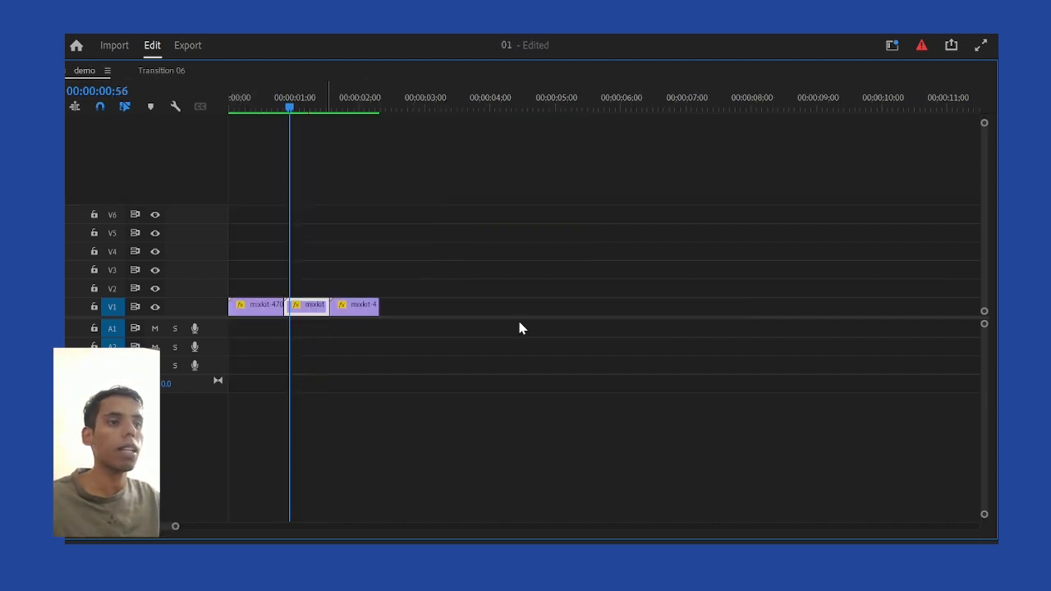
{"action": "key", "text": "grave"}
{"action": "left_click", "coordinate": [578, 389]}
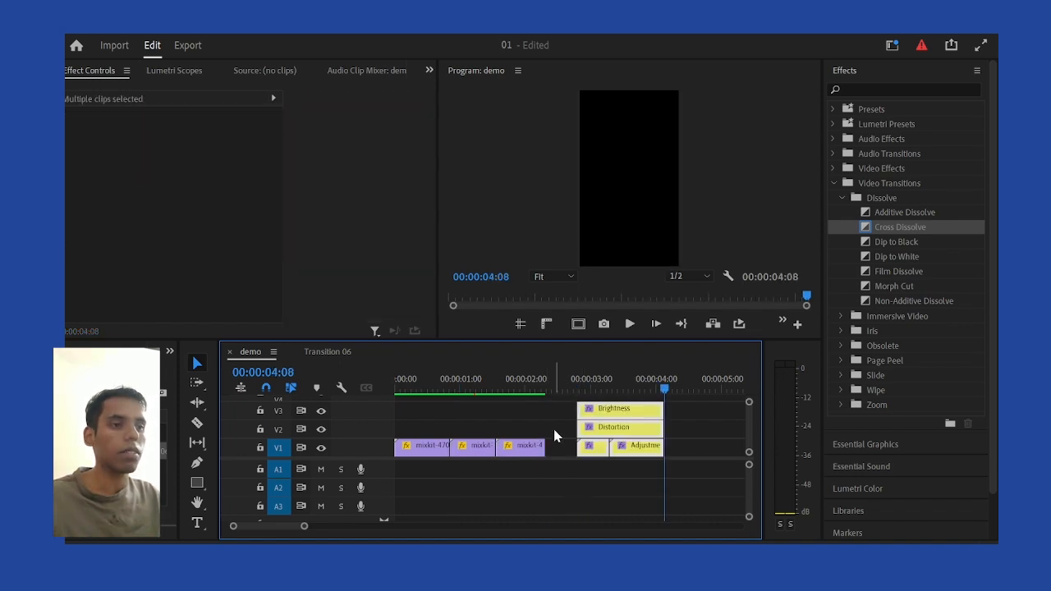
Move the pasted adjustment layers onto V3 to V5, aligning the split between the Adjustment Transition layers with the cut between the first two clips
{"action": "key", "text": "grave"}
{"action": "key", "text": "equal"}
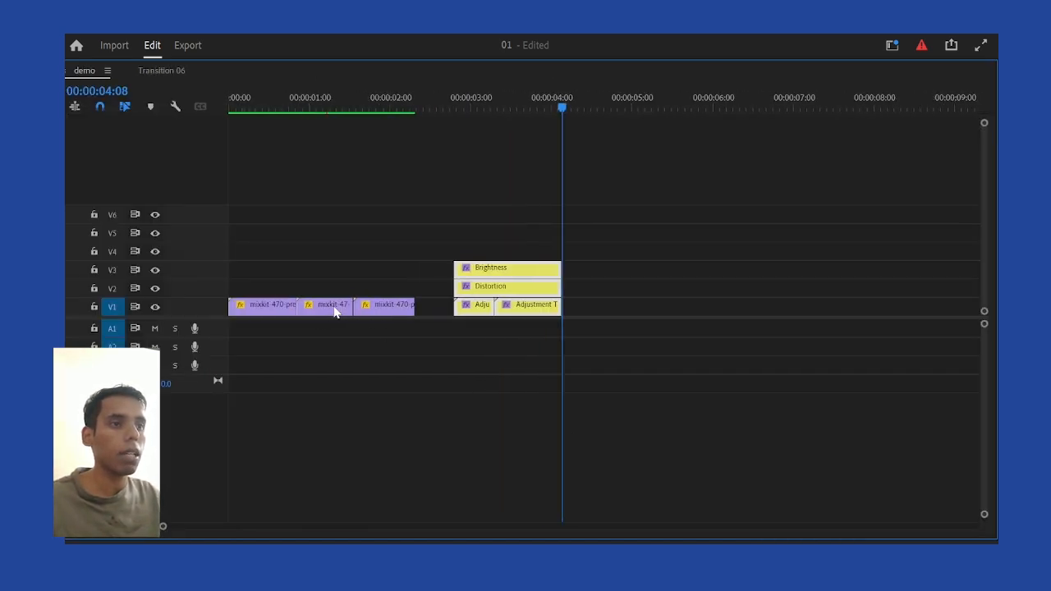
{"action": "left_click_drag", "start_coordinate": [497, 300], "coordinate": [328, 276]}
{"action": "key", "text": "equal"}
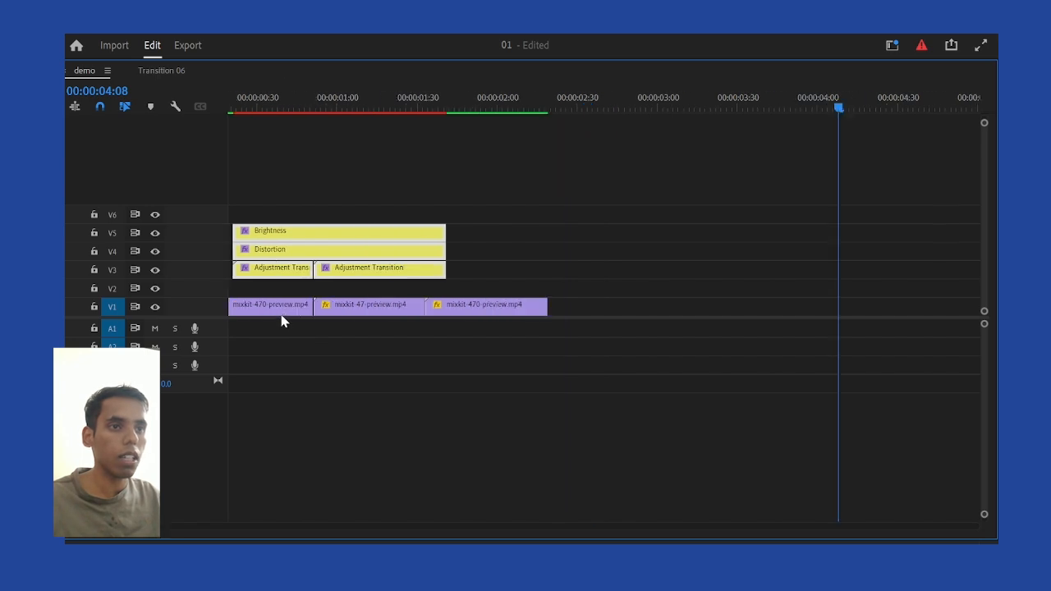
Mark a range from 00:00:00:17 to 00:00:01:48 around the adjustment layers in the demo sequence and render its effects
{"action": "key", "text": "equal"}
{"action": "key", "text": "minus"}
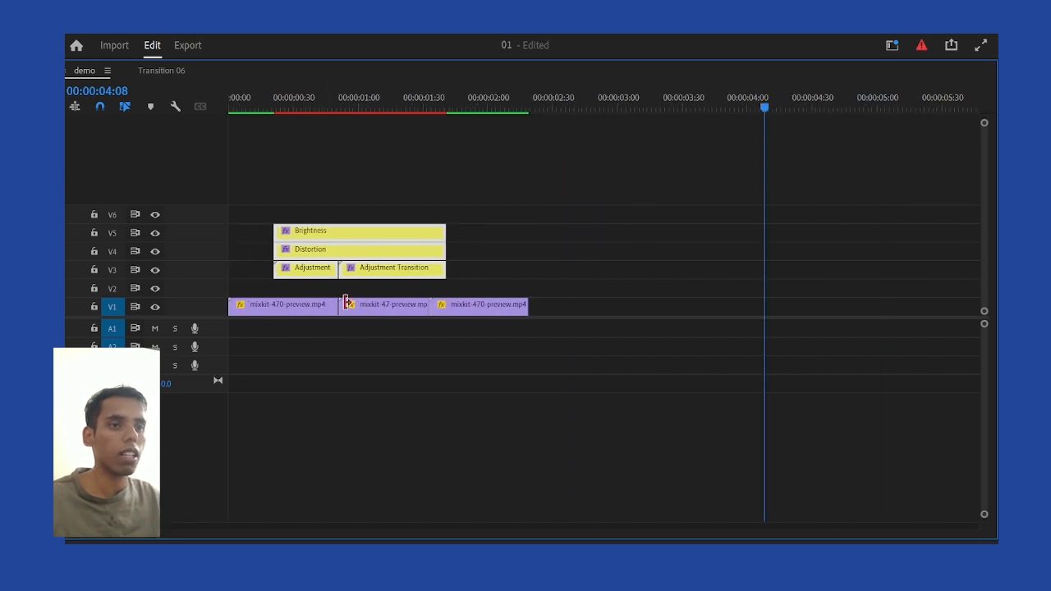
{"action": "key", "text": "grave"}
{"action": "key", "text": "minus"}
{"action": "left_click", "coordinate": [424, 386]}
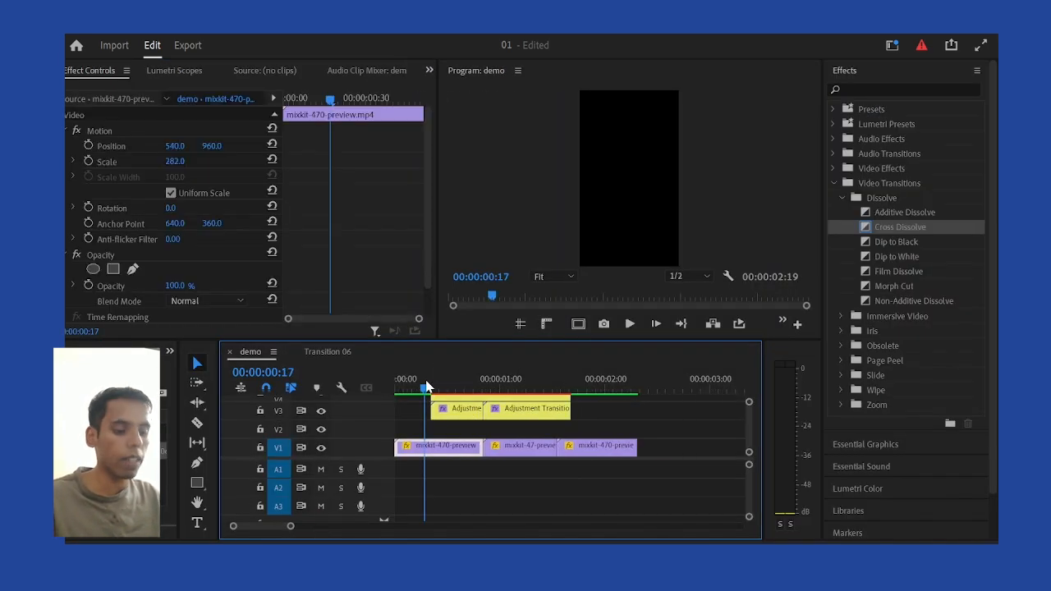
{"action": "left_click_drag", "start_coordinate": [425, 387], "coordinate": [584, 386]}
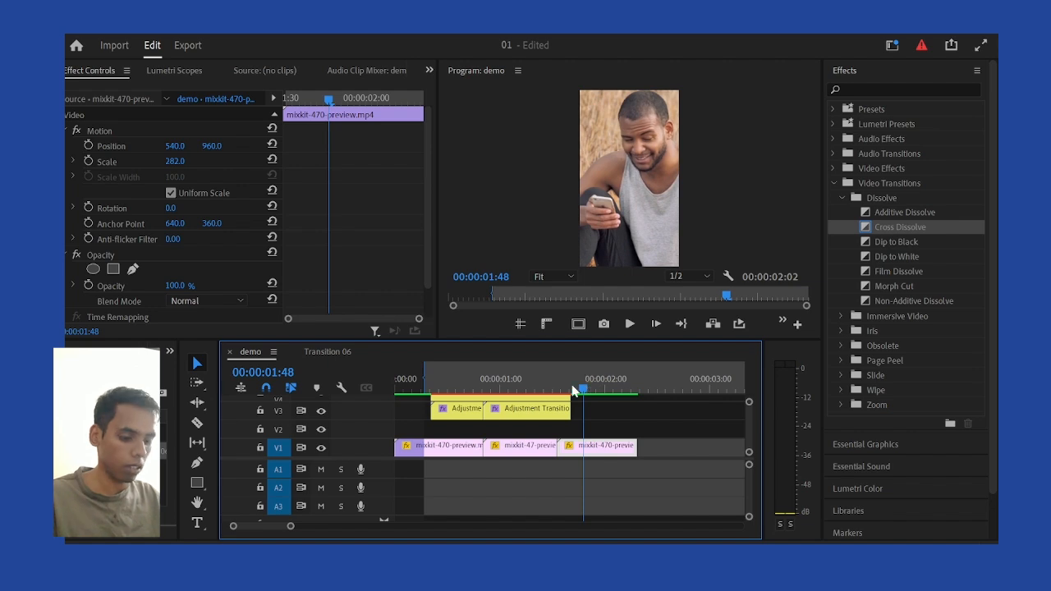
{"action": "key", "text": "o"}
{"action": "key", "text": "Return"}
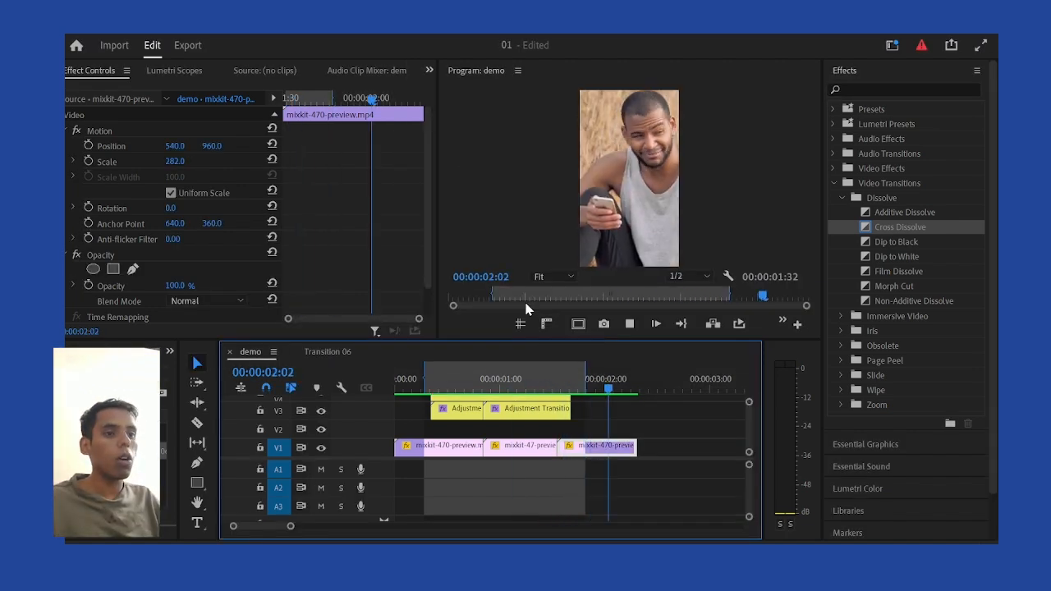
Play back the rendered transition from 00:00:00:17 and scrub to about 00:00:00:40 to inspect how it fills the vertical frame
{"action": "key", "text": "space"}
{"action": "key", "text": "space"}
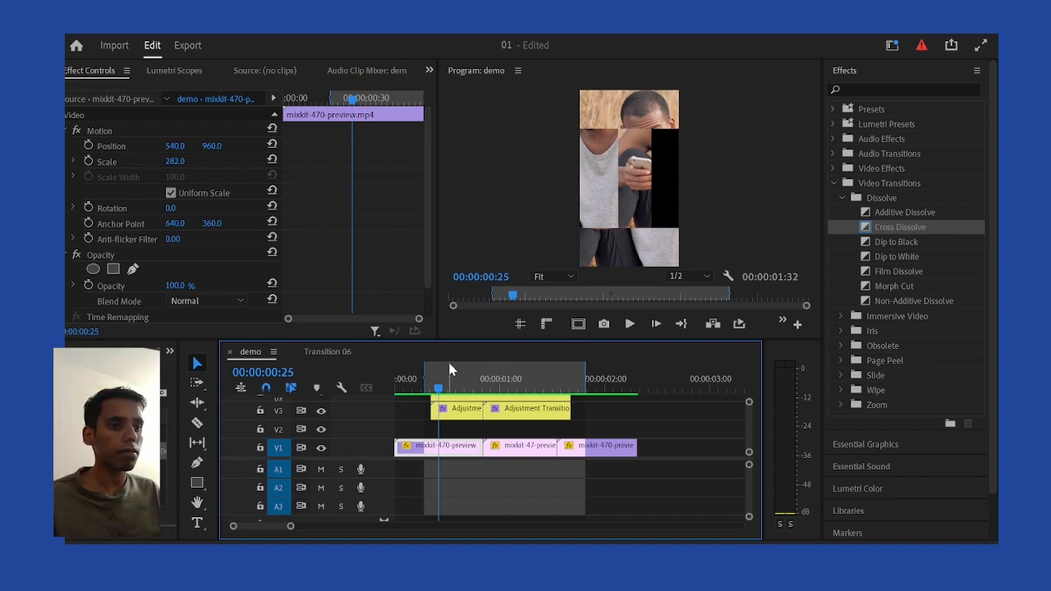
{"action": "left_click_drag", "start_coordinate": [440, 385], "coordinate": [424, 393]}
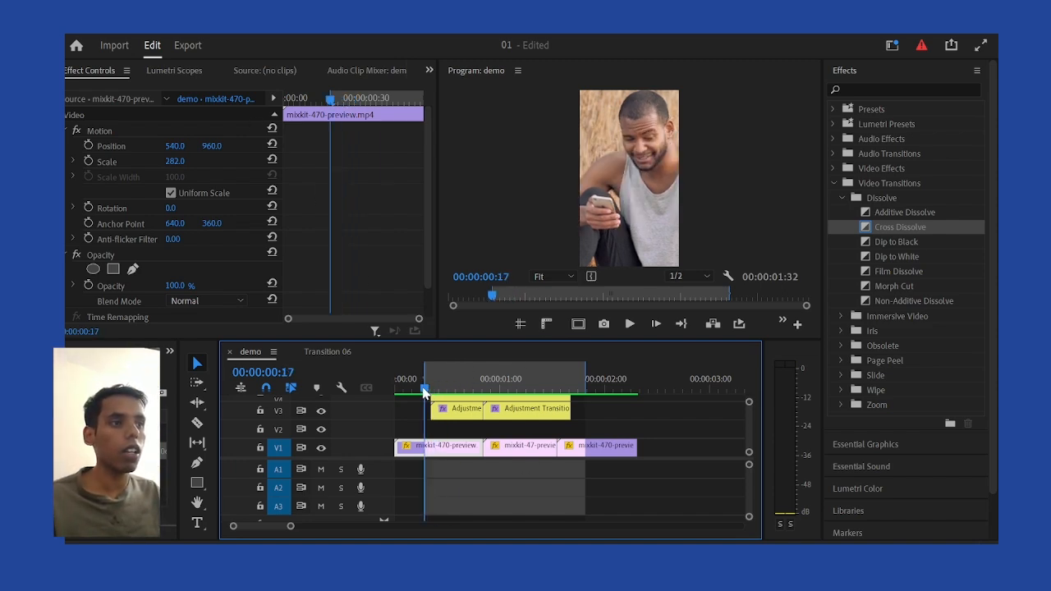
{"action": "key", "text": "space"}
{"action": "key", "text": "space"}
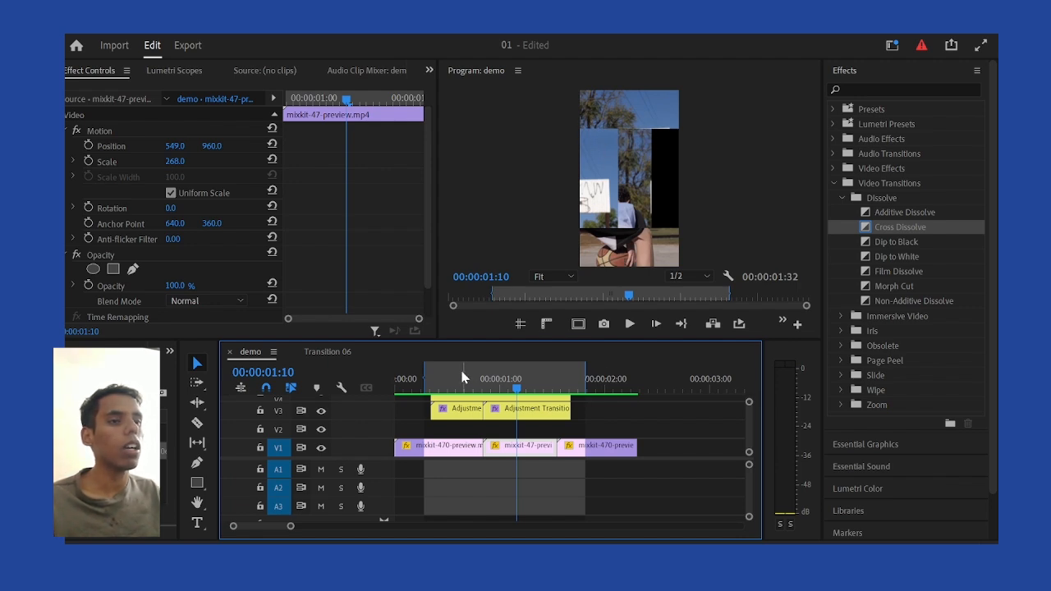
{"action": "mouse_move", "coordinate": [465, 384]}
{"action": "left_mouse_down"}
{"action": "mouse_move", "coordinate": [450, 390]}
{"action": "mouse_move", "coordinate": [465, 391]}
{"action": "left_mouse_up"}
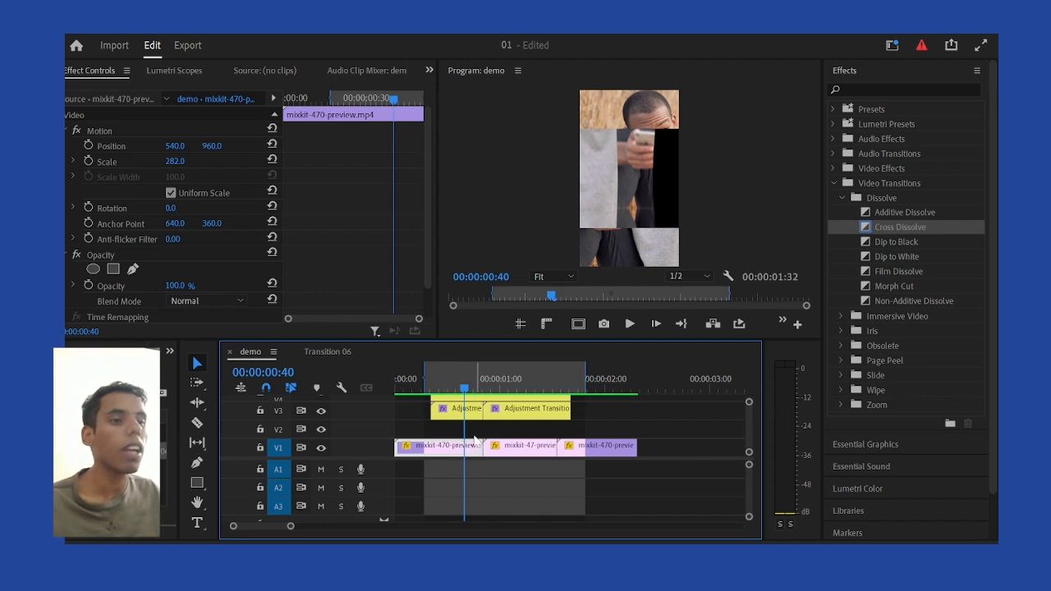
Open the nested sequence behind the first Adjustment Transition layer on V3
{"action": "key", "text": "grave"}
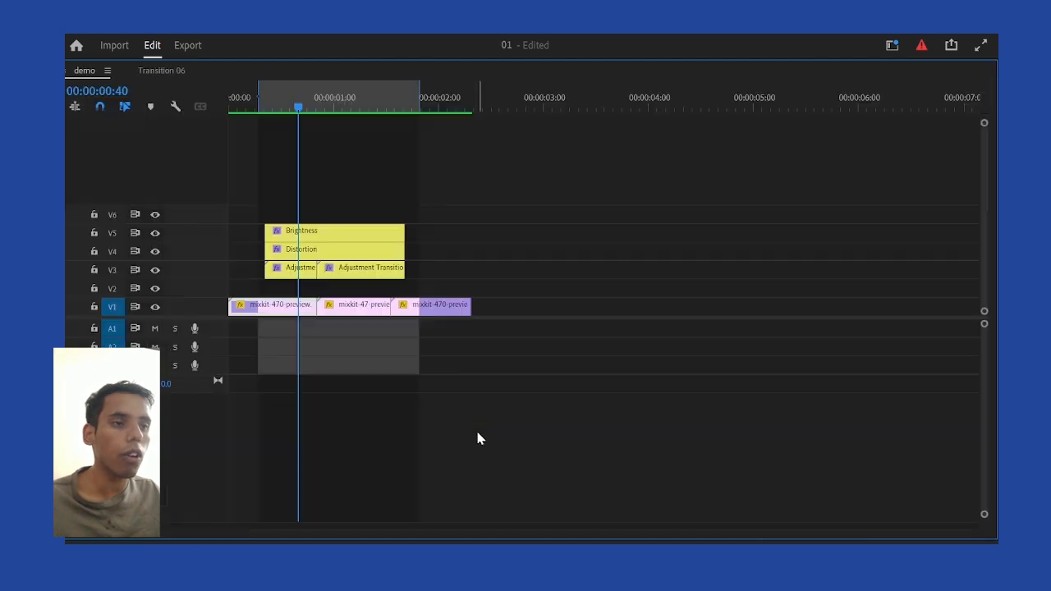
{"action": "scroll", "coordinate": [308, 300], "scroll_direction": "up", "scroll_amount": 3}
{"action": "scroll", "coordinate": [308, 270], "scroll_direction": "up", "scroll_amount": 2}
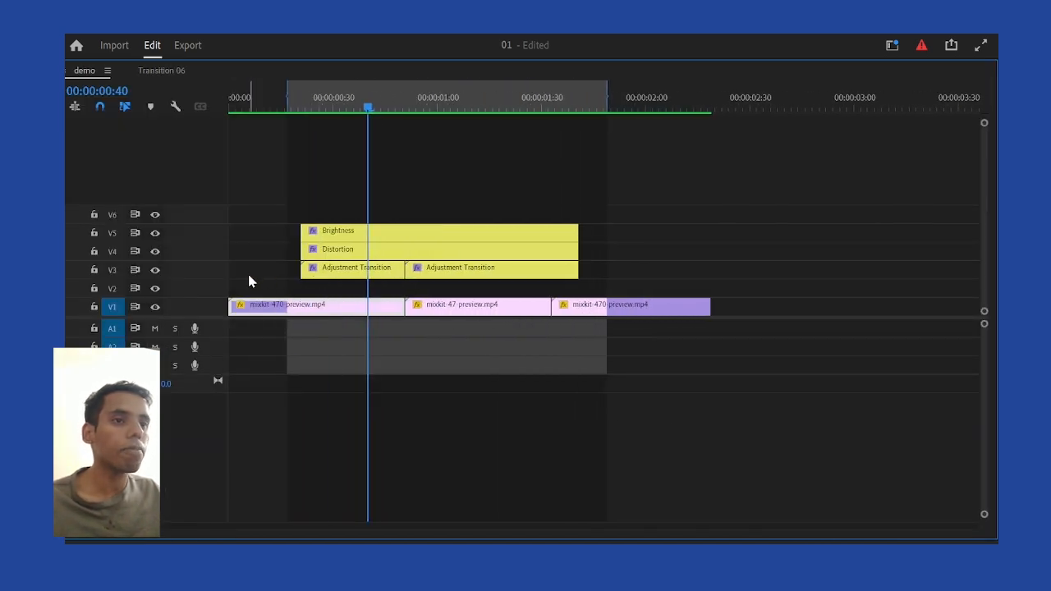
{"action": "left_click_drag", "start_coordinate": [248, 275], "coordinate": [431, 291]}
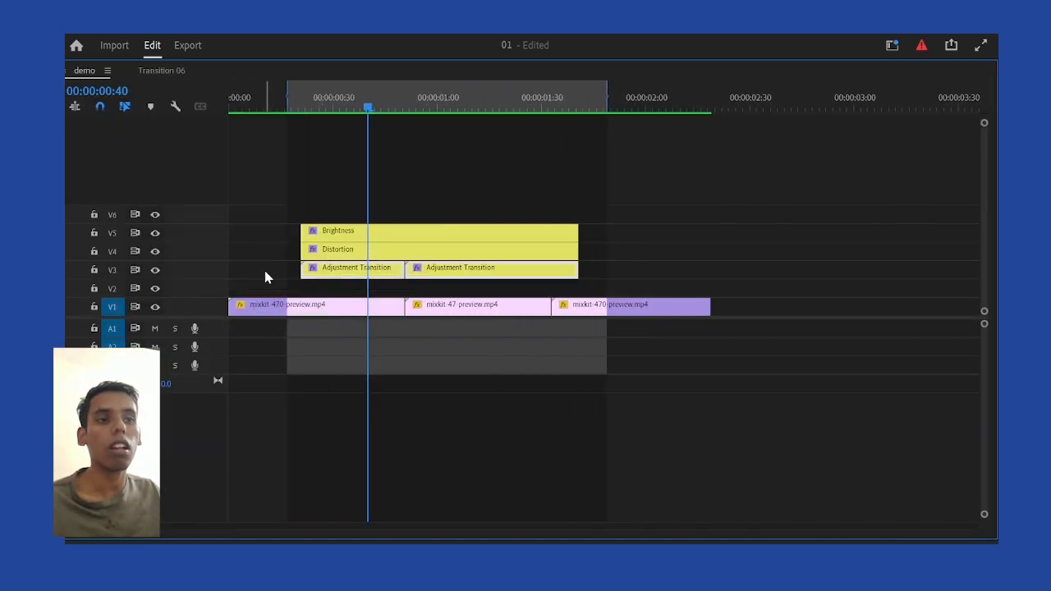
{"action": "left_click", "coordinate": [265, 277]}
{"action": "double_click", "coordinate": [345, 271]}
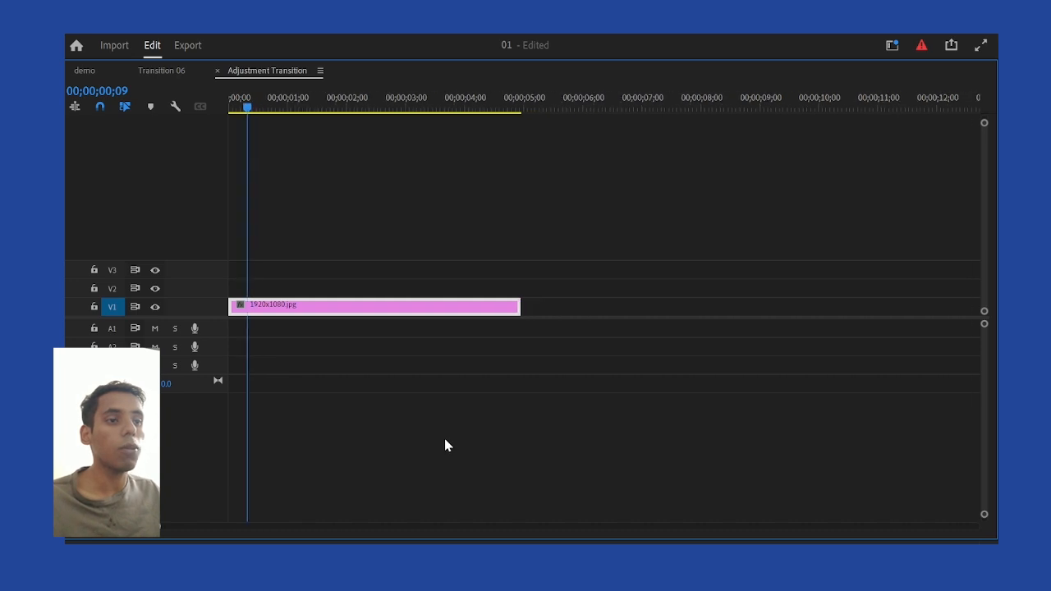
{"action": "key", "text": "grave"}
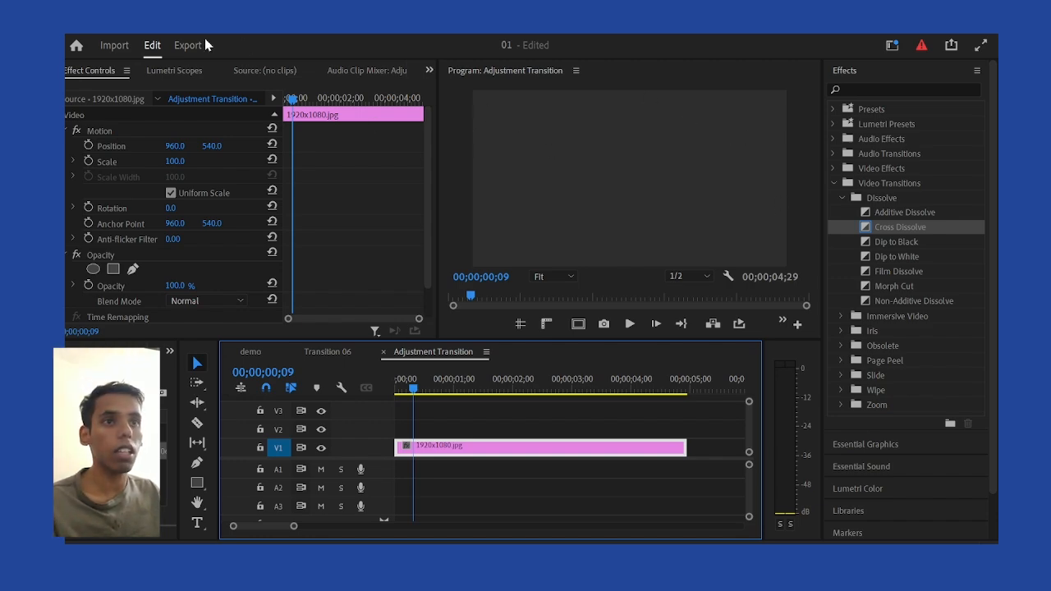
Set the Adjustment Transition sequence's frame size to 1080 horizontal by 1920 vertical and accept deleting its previews
{"action": "left_click", "coordinate": [192, 11]}
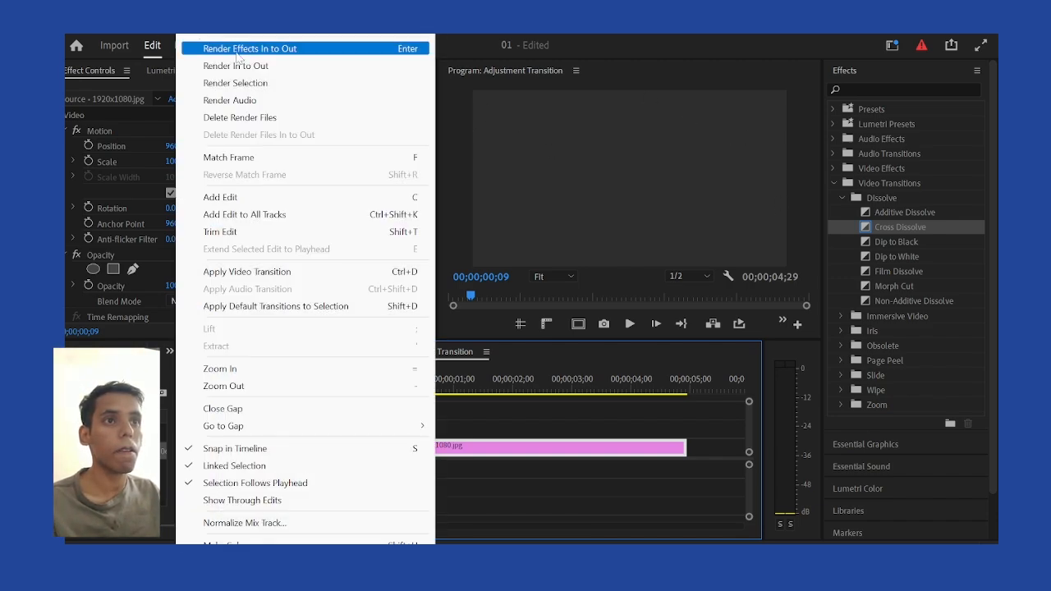
{"action": "left_click", "coordinate": [233, 33]}
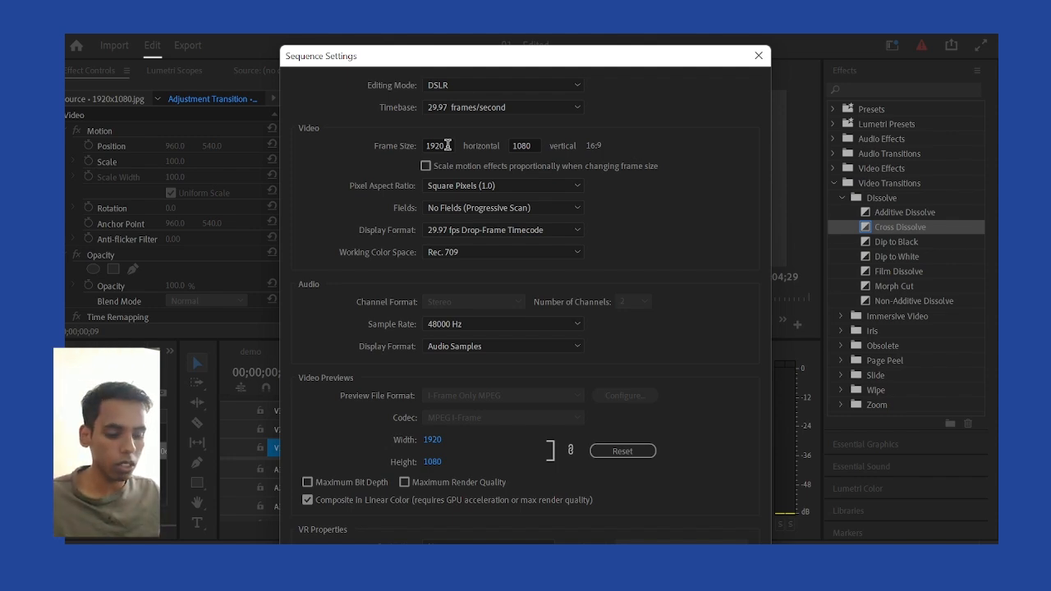
{"action": "left_click_drag", "start_coordinate": [447, 146], "coordinate": [422, 156]}
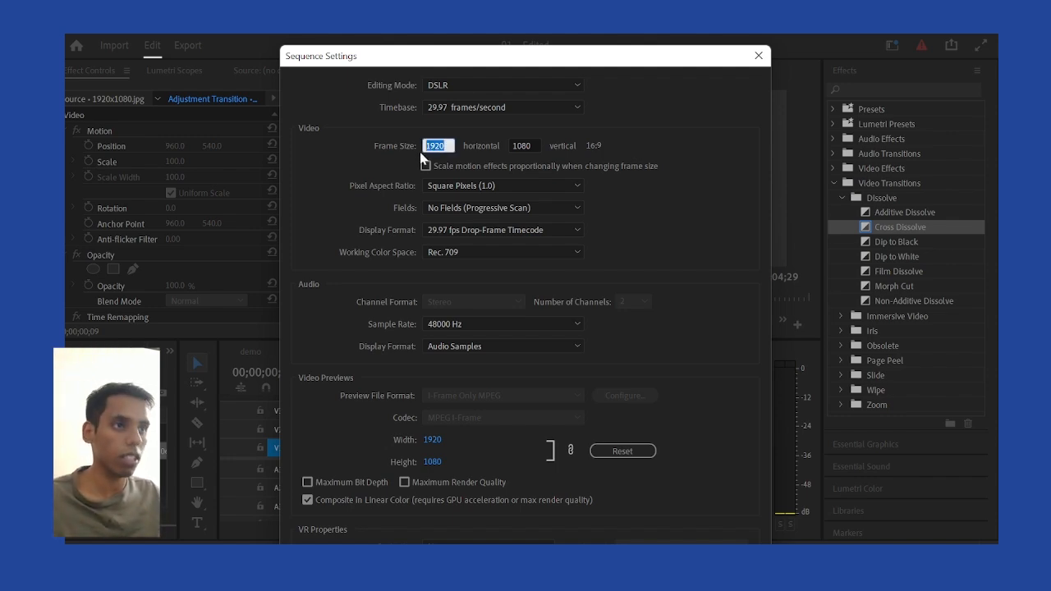
{"action": "type", "text": "1080"}
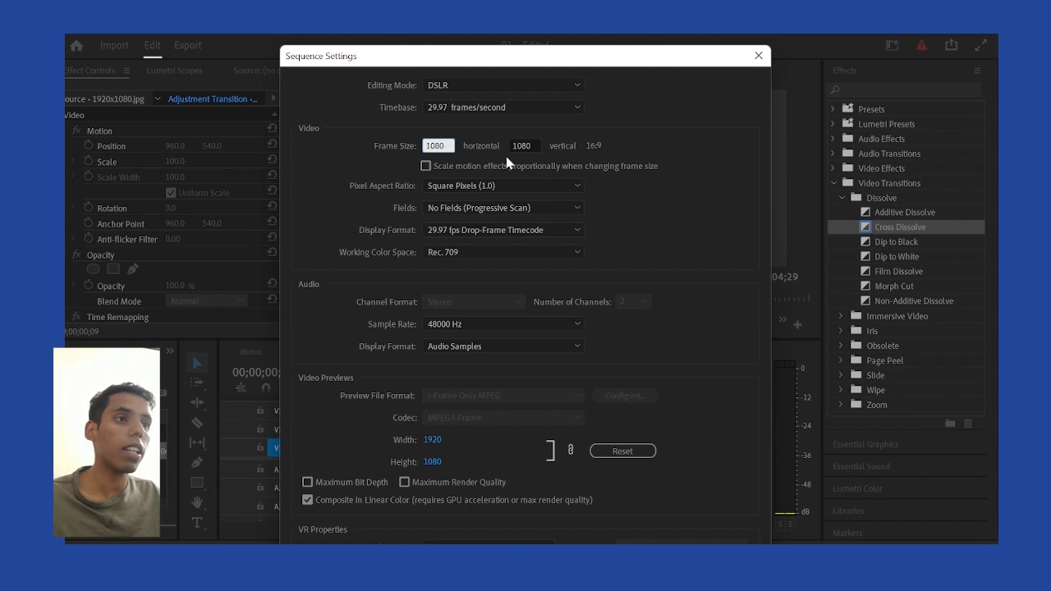
{"action": "left_click_drag", "start_coordinate": [534, 146], "coordinate": [466, 143]}
{"action": "type", "text": "1920"}
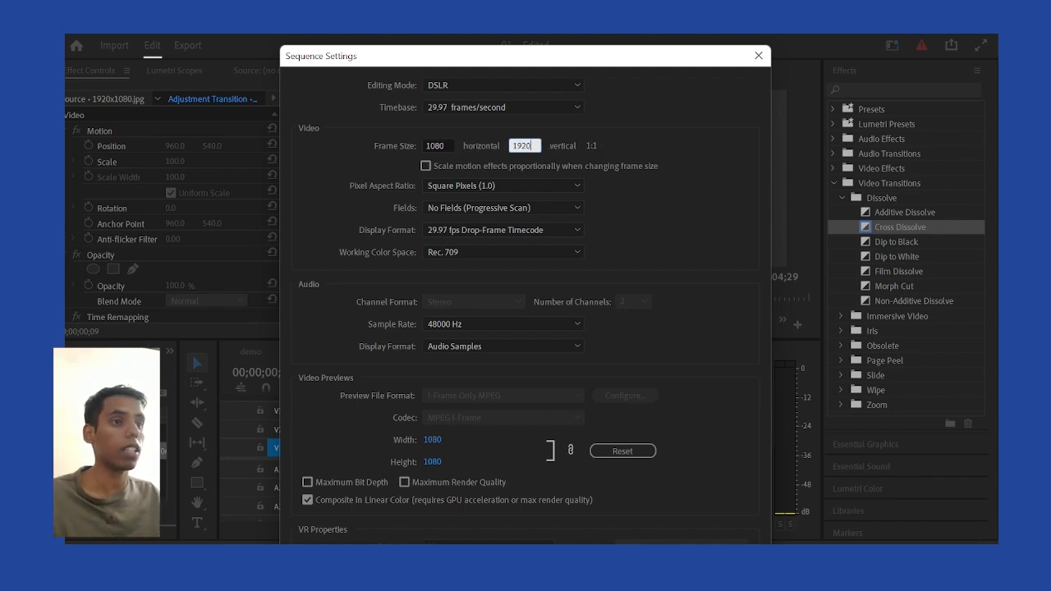
{"action": "left_click_drag", "start_coordinate": [503, 51], "coordinate": [480, 6]}
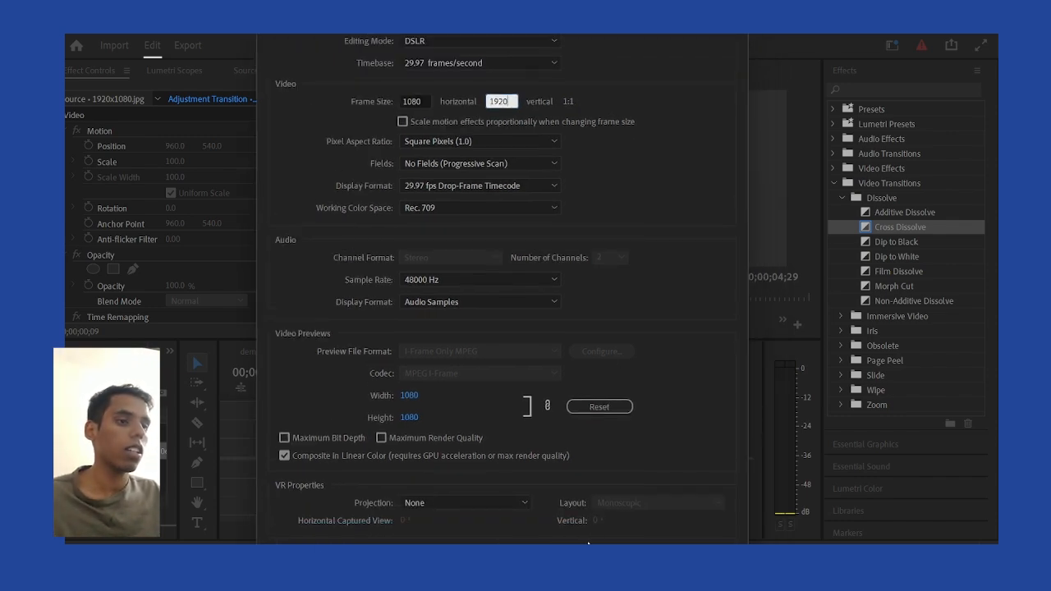
{"action": "left_click", "coordinate": [641, 561]}
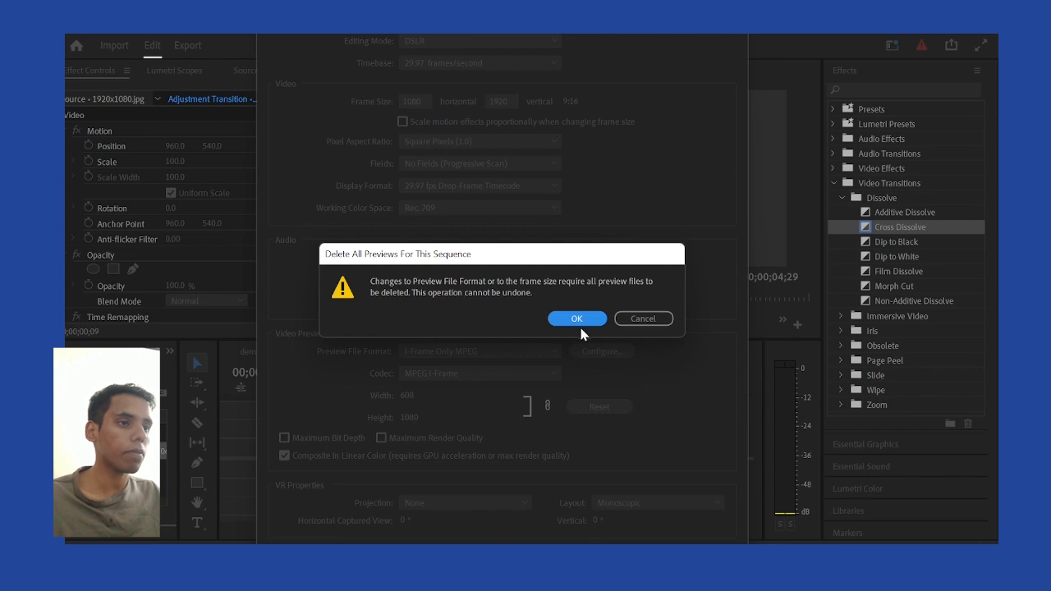
{"action": "left_click", "coordinate": [581, 321]}
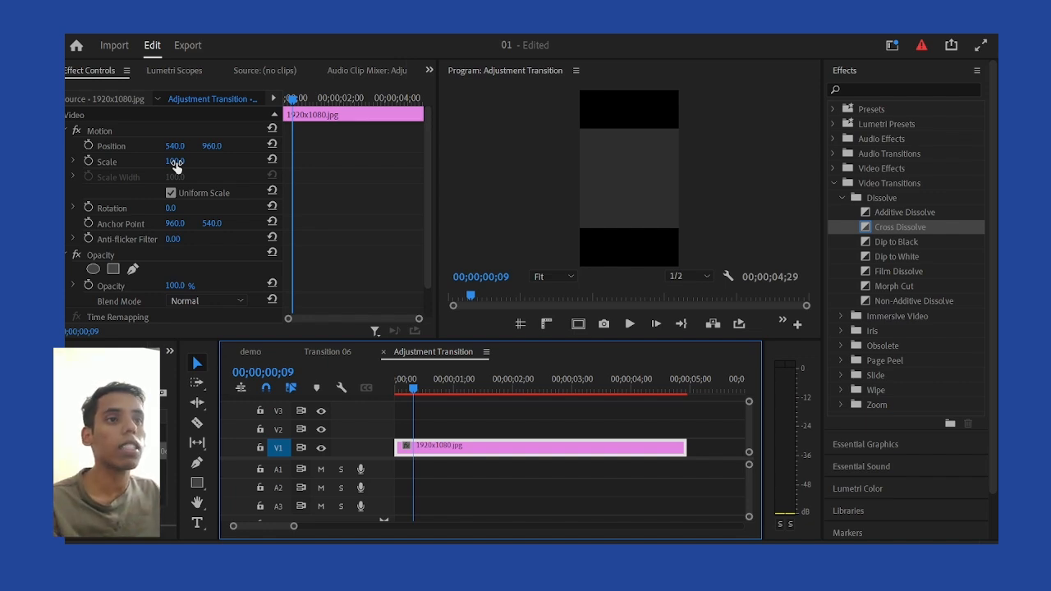
Scale the 1920x1080.jpg clip to 186 so it fills the vertical frame, and save the project
{"action": "left_click_drag", "start_coordinate": [175, 164], "coordinate": [245, 164]}
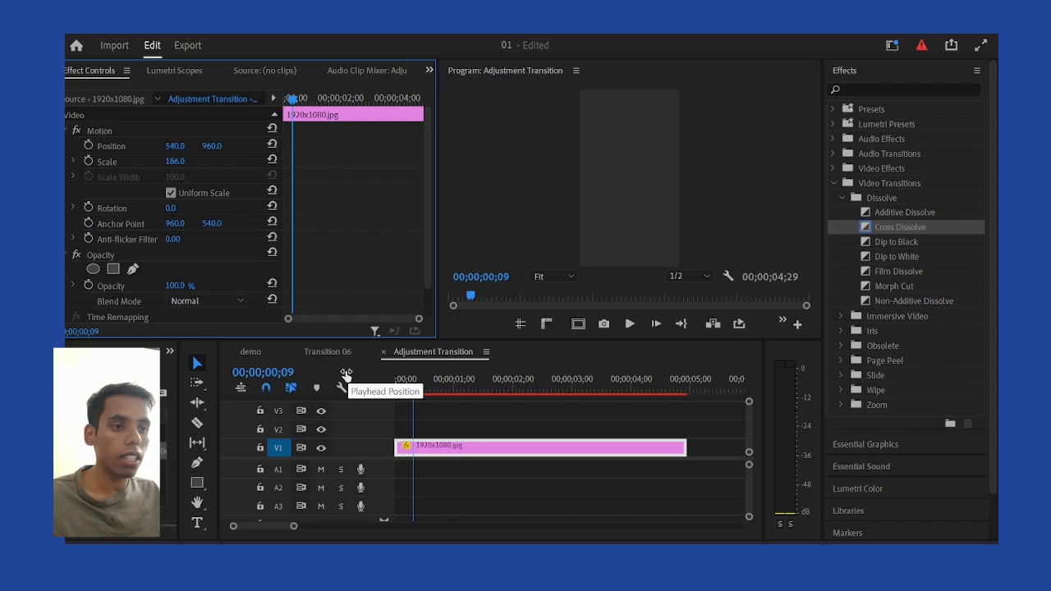
{"action": "key", "text": "ctrl+s"}
Return to the demo sequence and render the marked range from in to out
{"action": "left_click", "coordinate": [250, 354]}
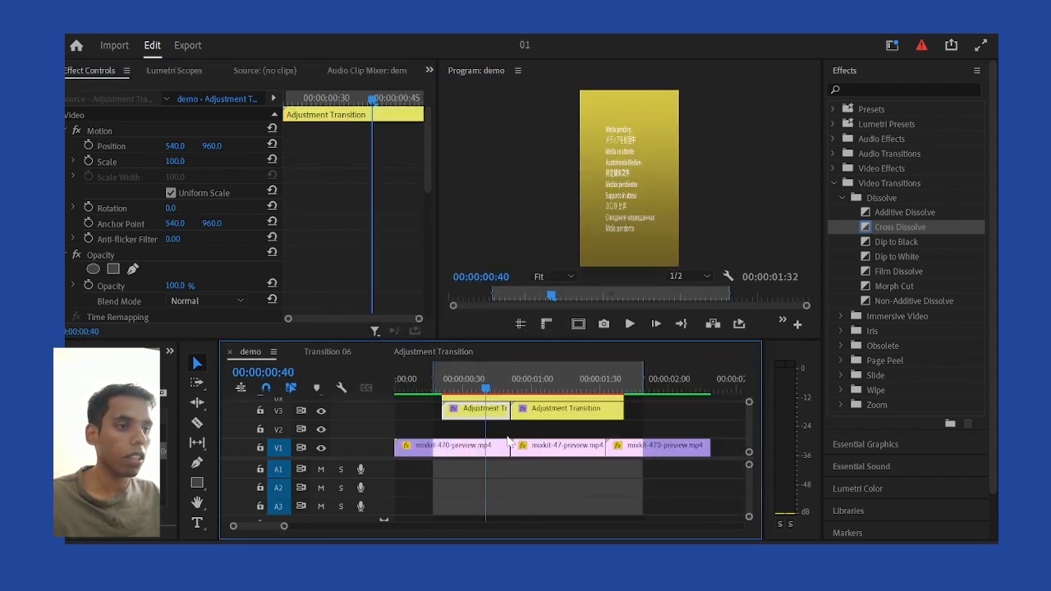
{"action": "scroll", "coordinate": [751, 443], "scroll_direction": "up", "scroll_amount": 2}
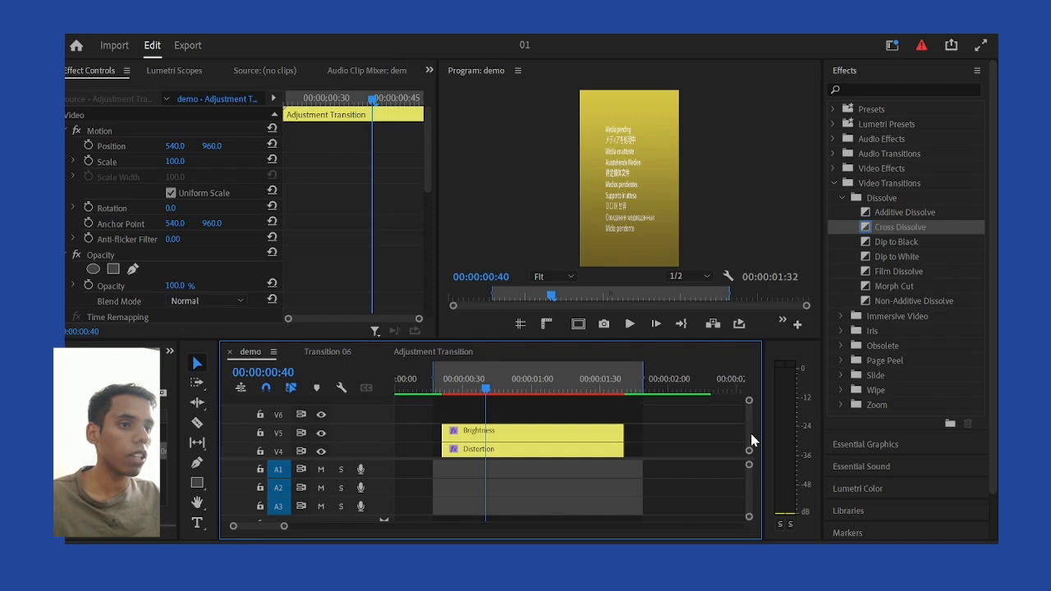
{"action": "scroll", "coordinate": [752, 444], "scroll_direction": "down", "scroll_amount": 1}
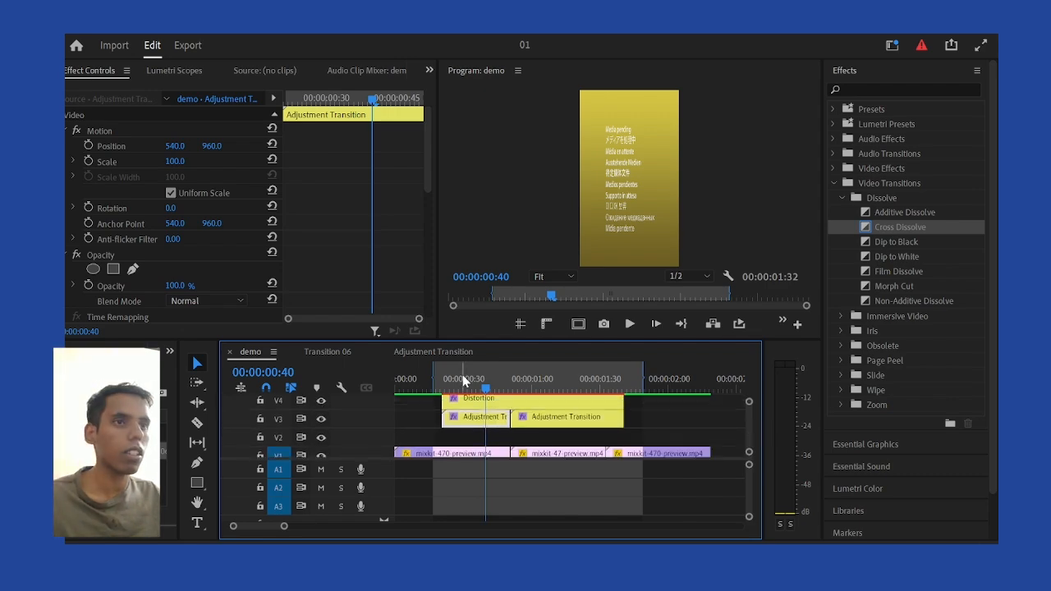
{"action": "left_click", "coordinate": [142, 31]}
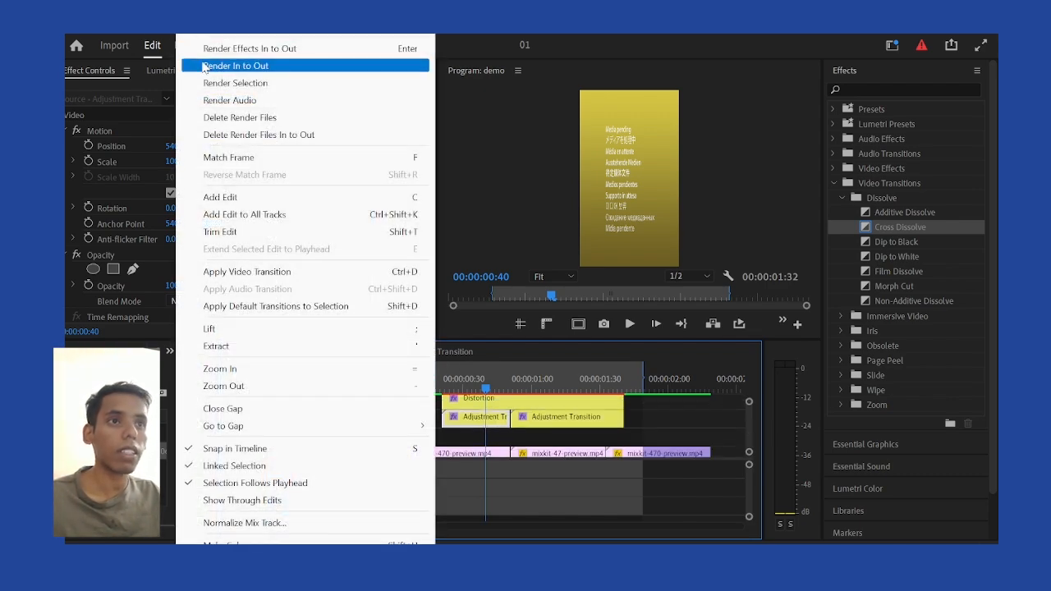
{"action": "left_click", "coordinate": [236, 66]}
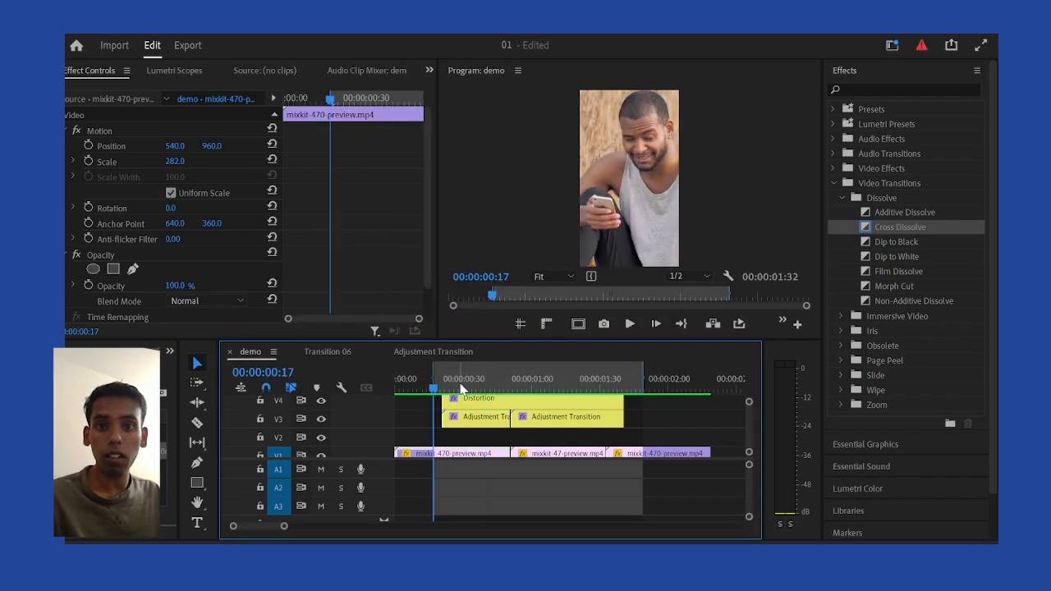
Scrub the re-rendered transition to about 00:00:00:42 and review the Adjustment Transition, Brightness and Distortion layers in the timeline
{"action": "left_click_drag", "start_coordinate": [444, 386], "coordinate": [492, 388]}
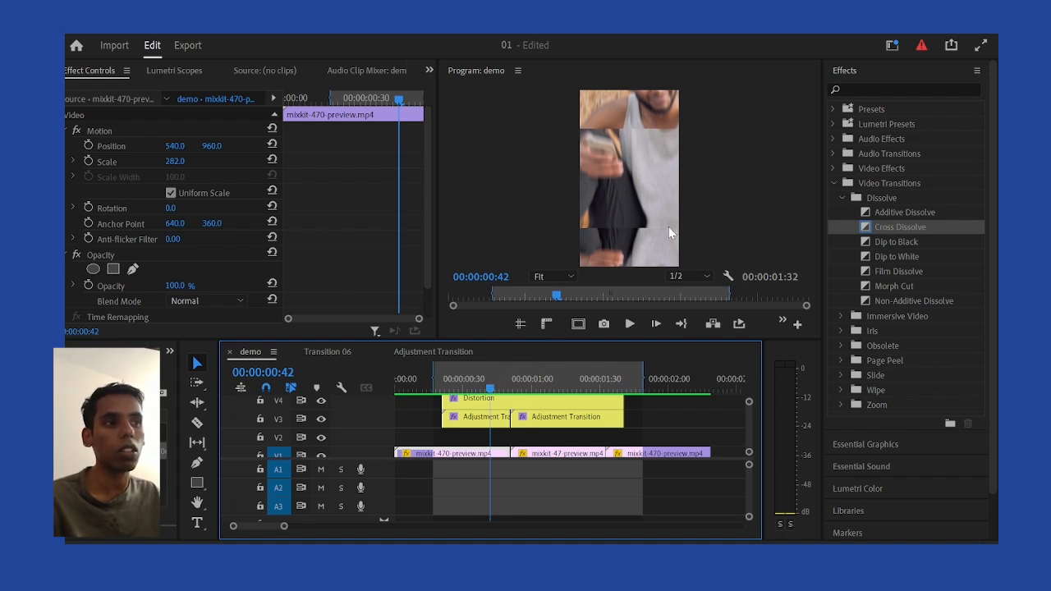
{"action": "key", "text": "grave"}
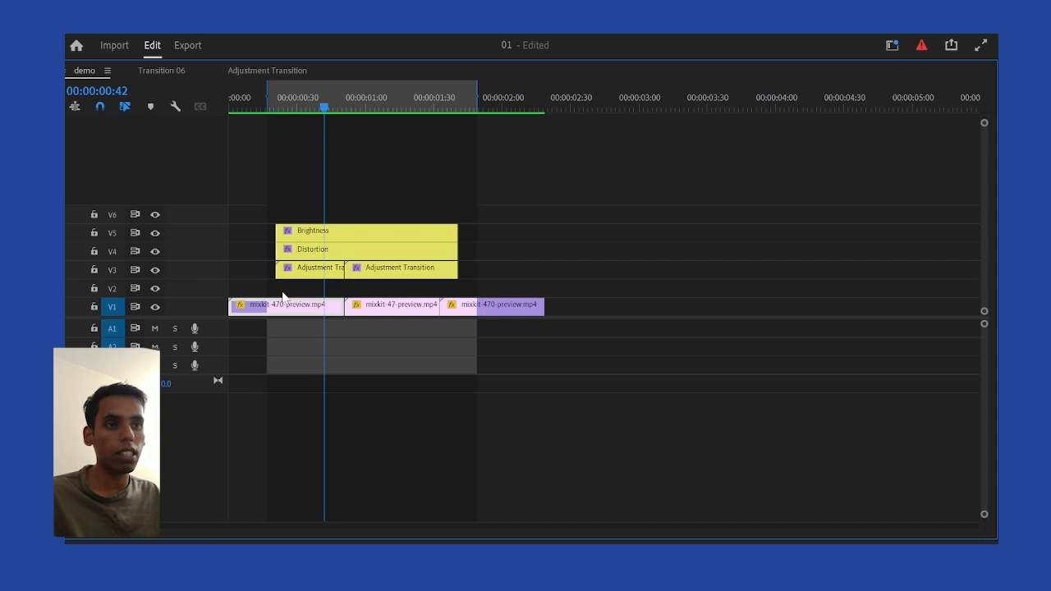
{"action": "left_click_drag", "start_coordinate": [251, 280], "coordinate": [483, 286]}
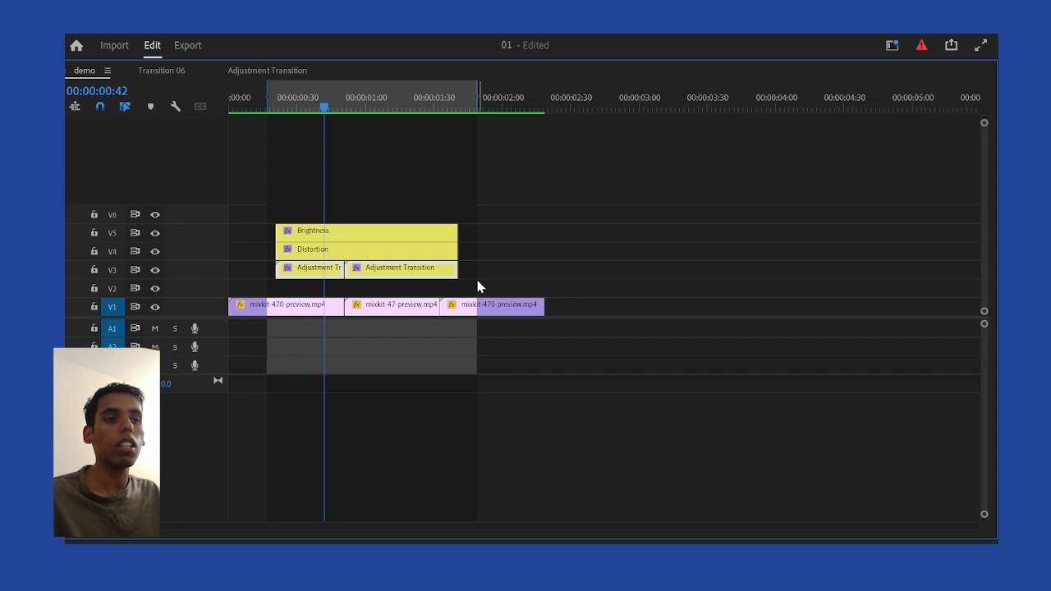
{"action": "key", "text": "grave"}
{"action": "key", "text": "grave"}
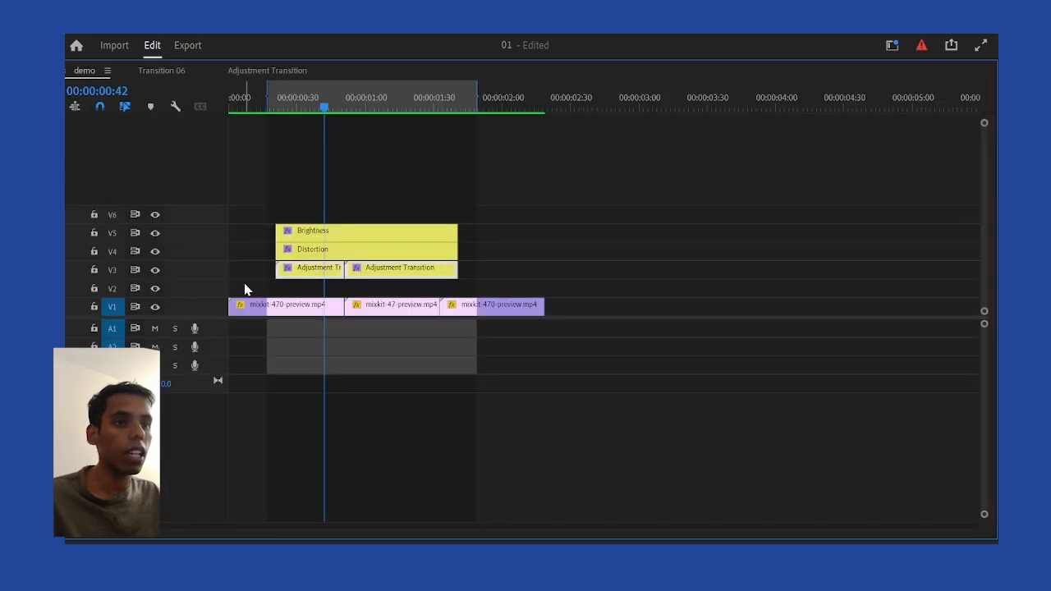
{"action": "left_click_drag", "start_coordinate": [244, 285], "coordinate": [420, 291]}
{"action": "left_click_drag", "start_coordinate": [558, 185], "coordinate": [298, 250]}
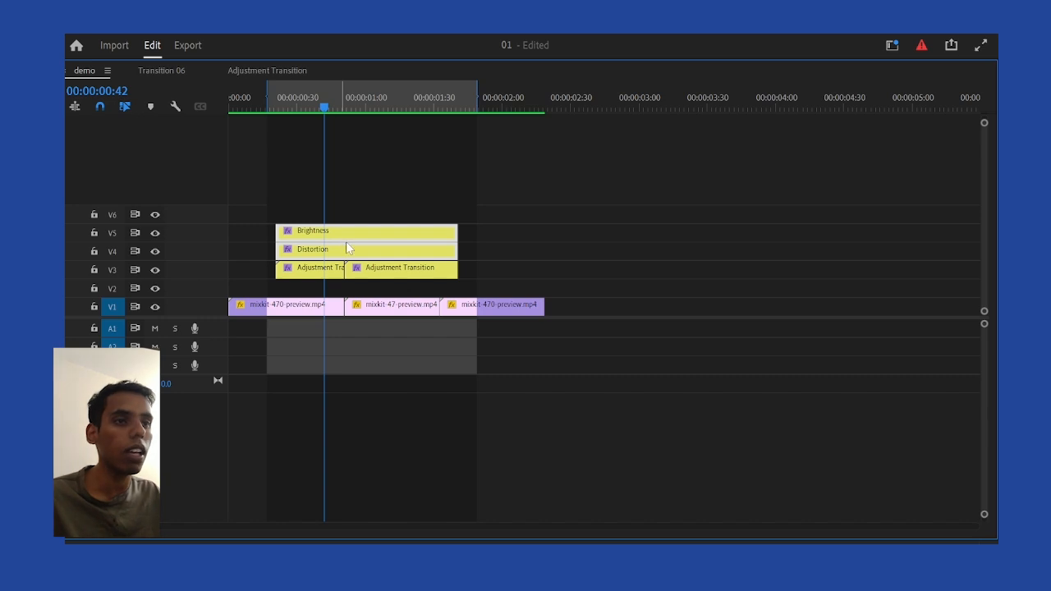
{"action": "key", "text": "grave"}
{"action": "key", "text": "grave"}
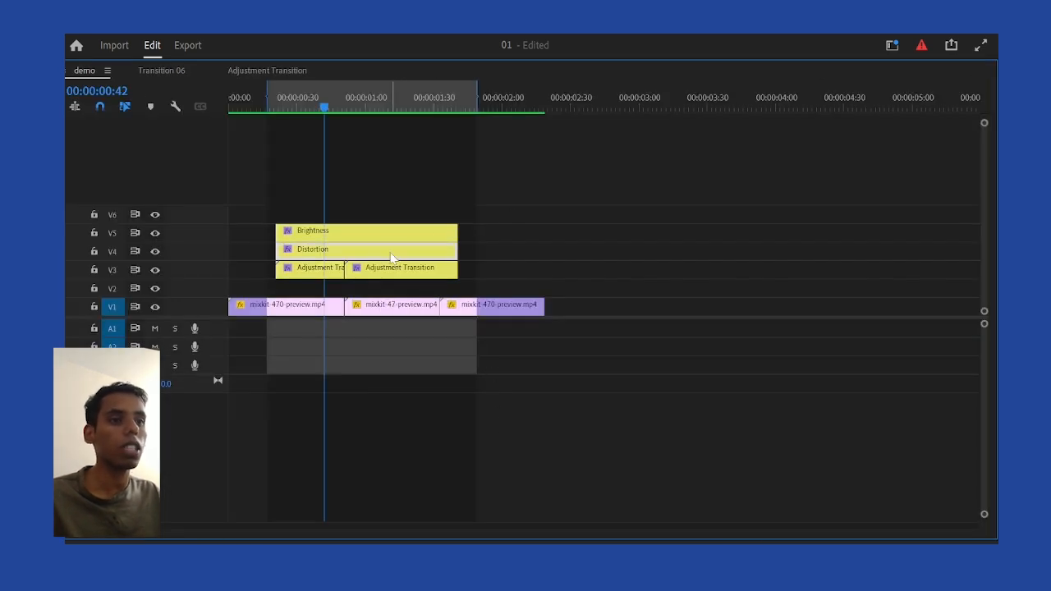
Restore the full workspace layout, and scale the Distortion layer to about 787 and the Brightness layer to more than 730
{"action": "key", "text": "grave"}
{"action": "scroll", "coordinate": [754, 435], "scroll_direction": "up", "scroll_amount": 3}
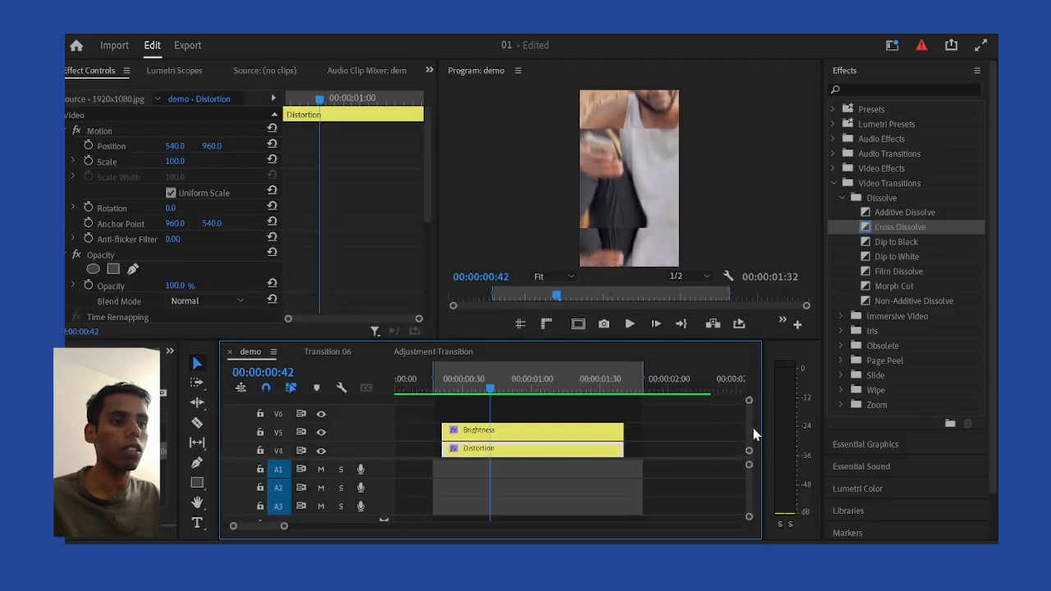
{"action": "left_click", "coordinate": [169, 162]}
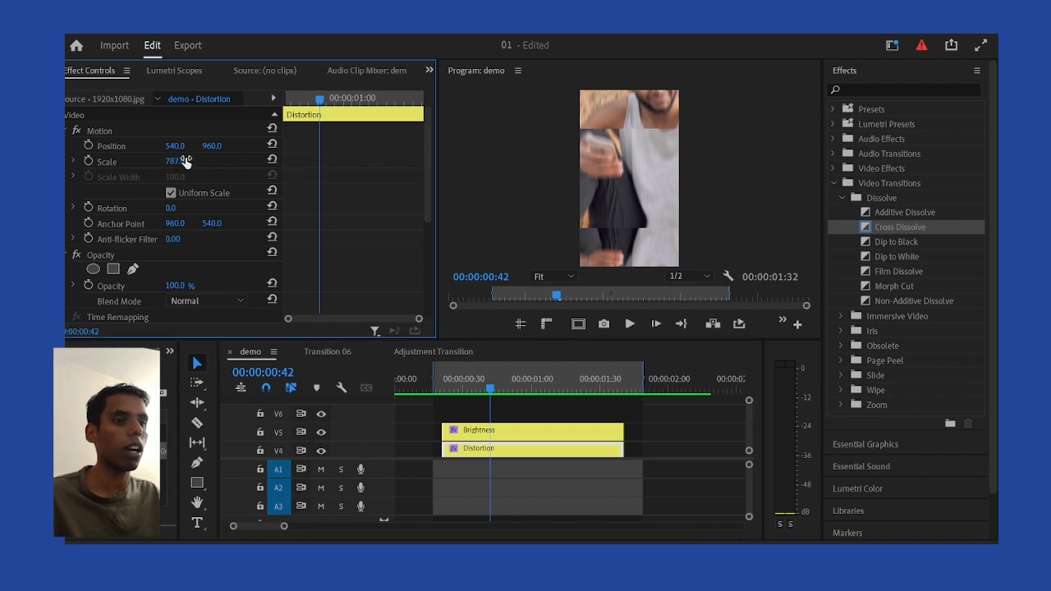
{"action": "left_click", "coordinate": [485, 434]}
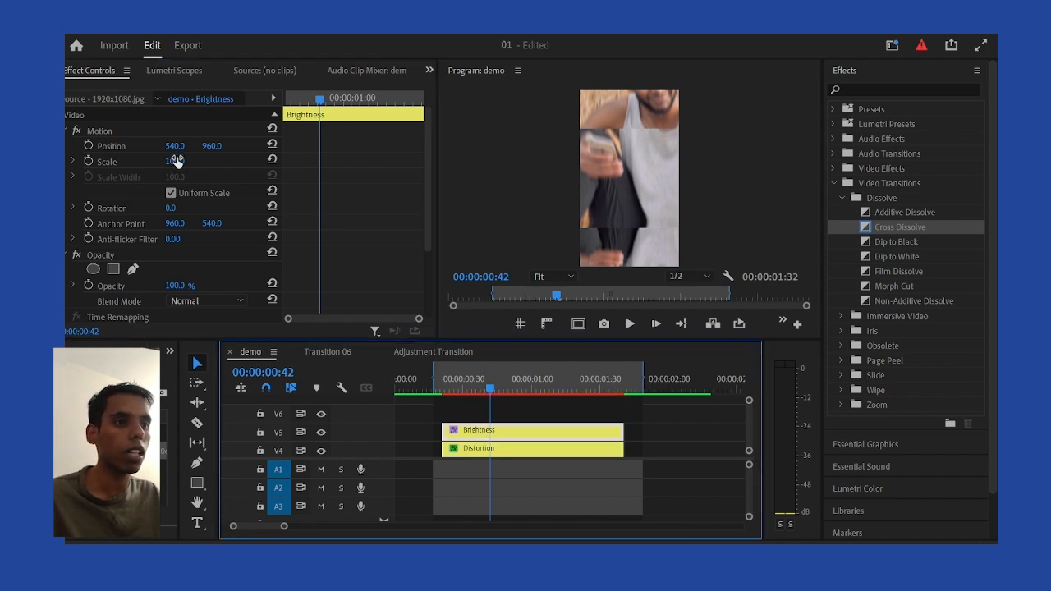
{"action": "mouse_move", "coordinate": [172, 160]}
{"action": "left_mouse_down"}
{"action": "mouse_move", "coordinate": [247, 161]}
{"action": "mouse_move", "coordinate": [162, 175]}
{"action": "left_mouse_up"}
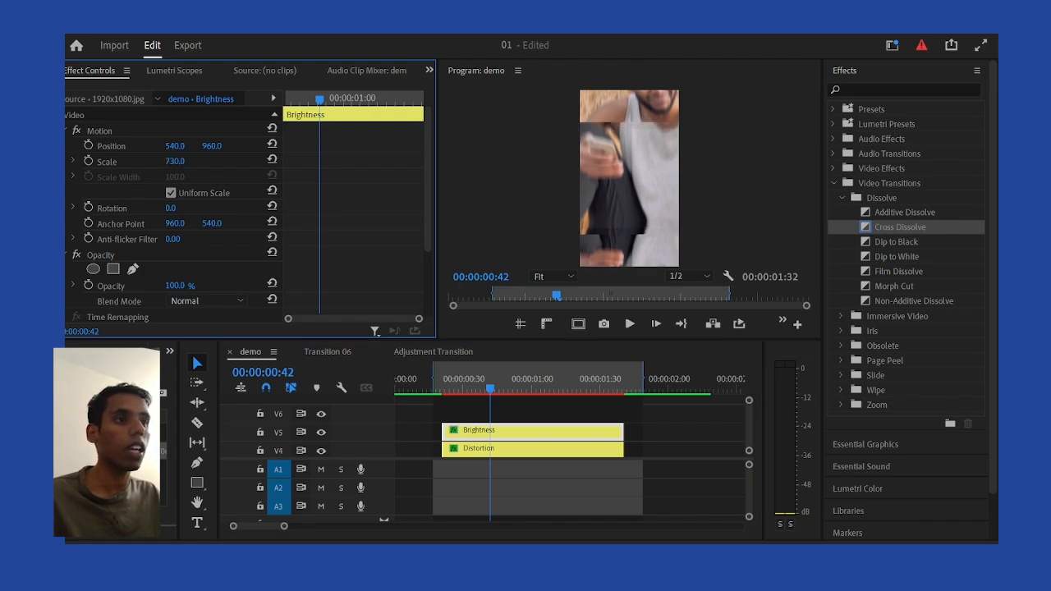
Render the demo sequence from in to out, and play and scrub through the transition to check the result
{"action": "left_click", "coordinate": [154, 34]}
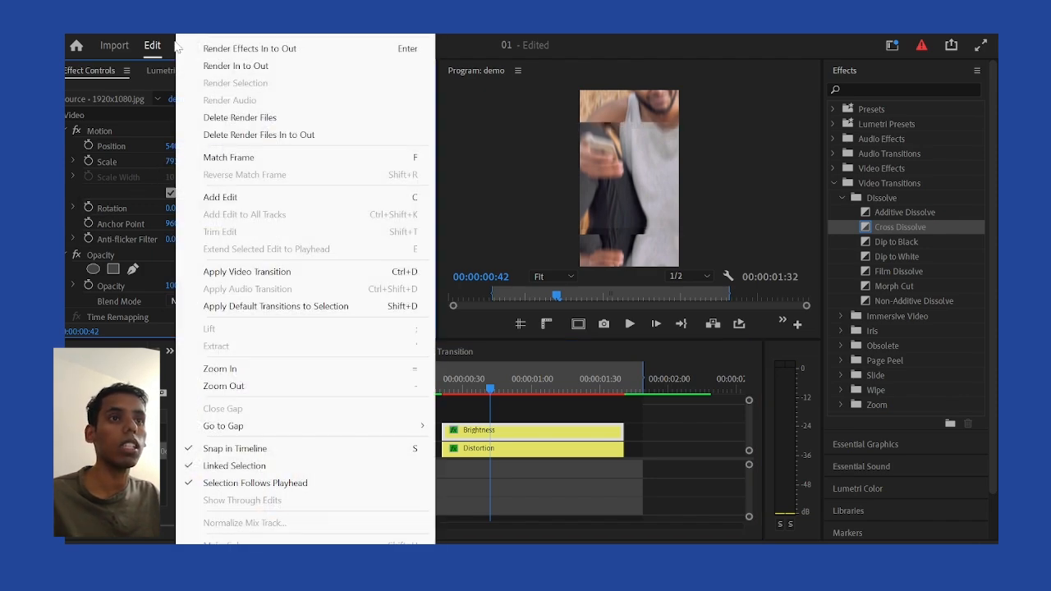
{"action": "left_click", "coordinate": [230, 64]}
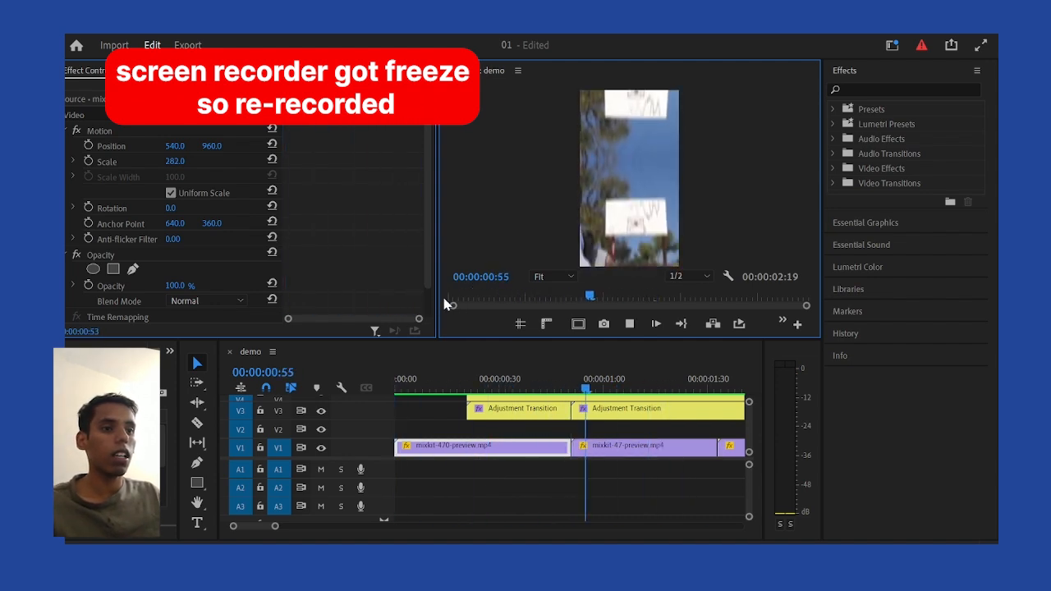
{"action": "key", "text": "space"}
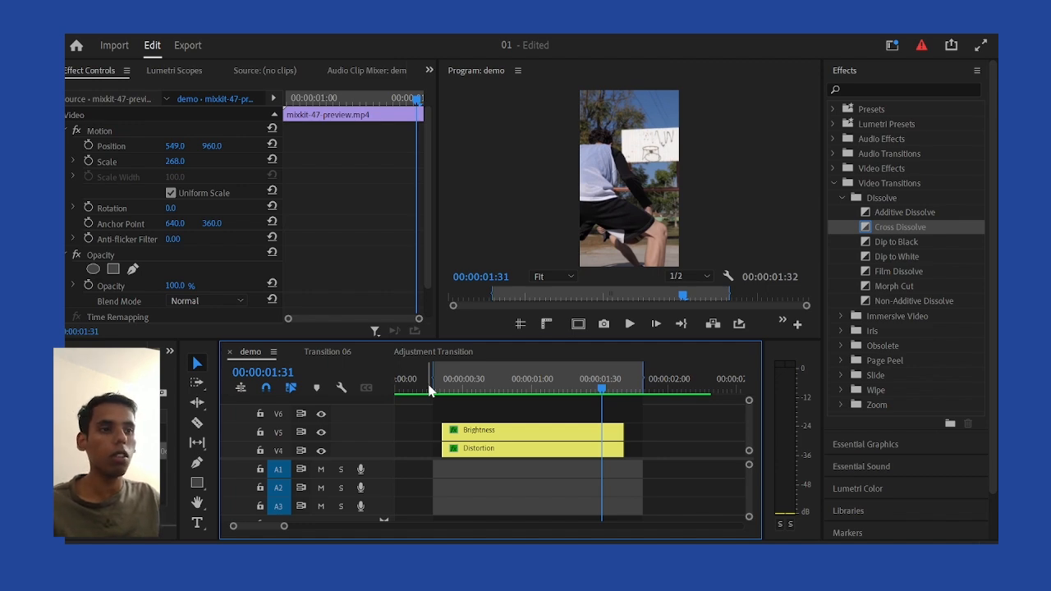
{"action": "left_click_drag", "start_coordinate": [428, 386], "coordinate": [479, 386]}
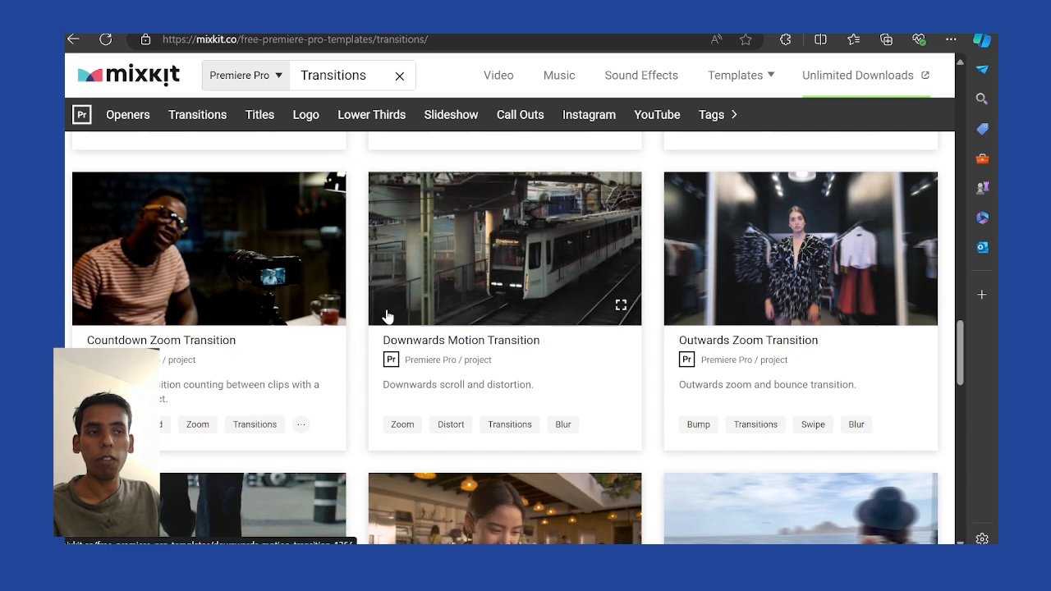
Look through Mixkit's free Premiere Pro transitions page in the browser, and scrub across the demo sequence's first cut in Premiere Pro
{"action": "scroll", "coordinate": [386, 319], "scroll_direction": "down", "scroll_amount": 3}
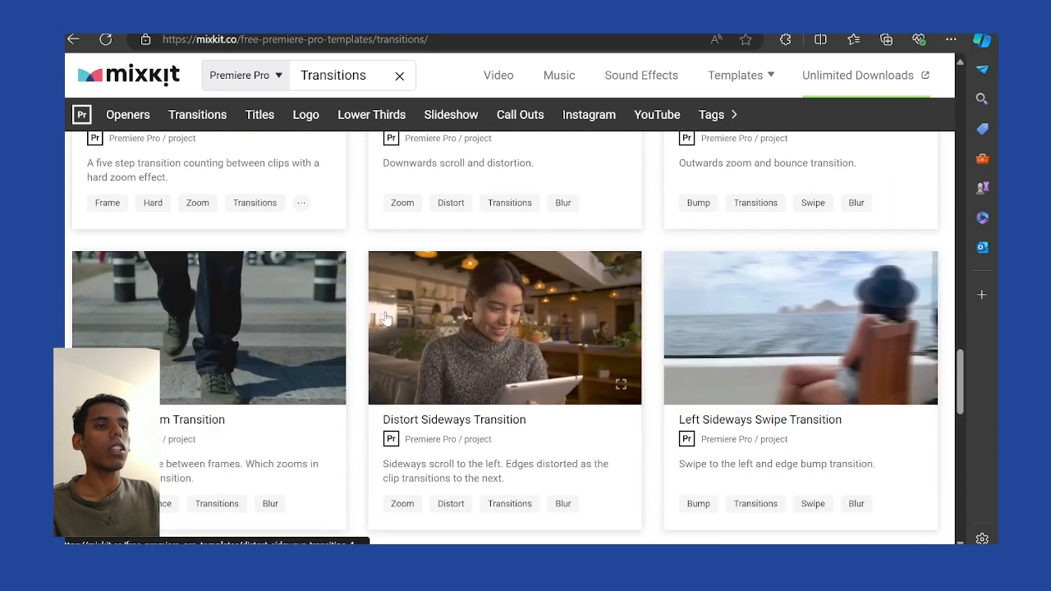
{"action": "mouse_move", "coordinate": [301, 333]}
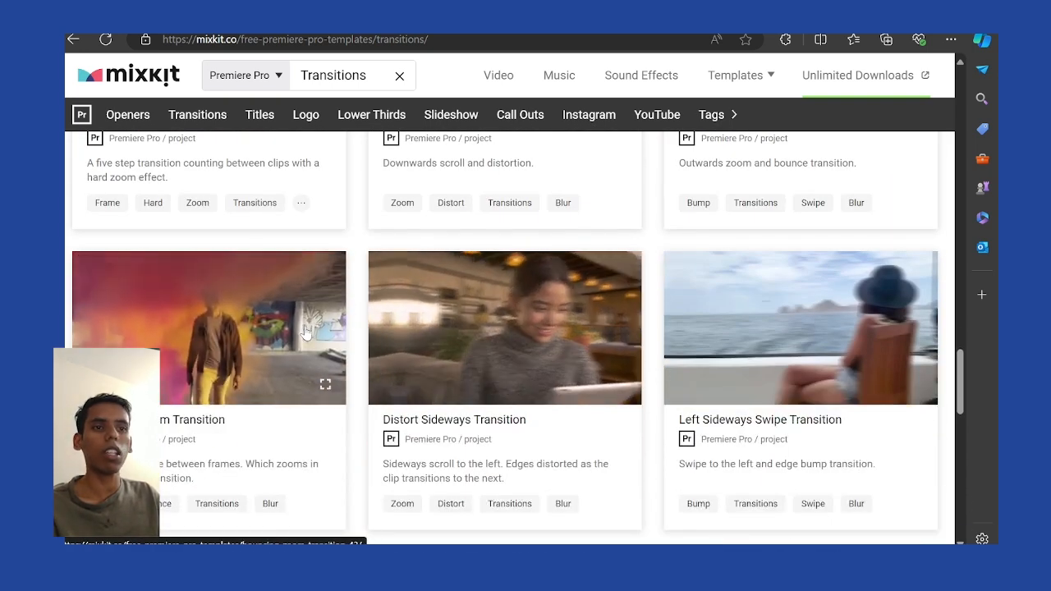
{"action": "scroll", "coordinate": [519, 369], "scroll_direction": "down", "scroll_amount": 3}
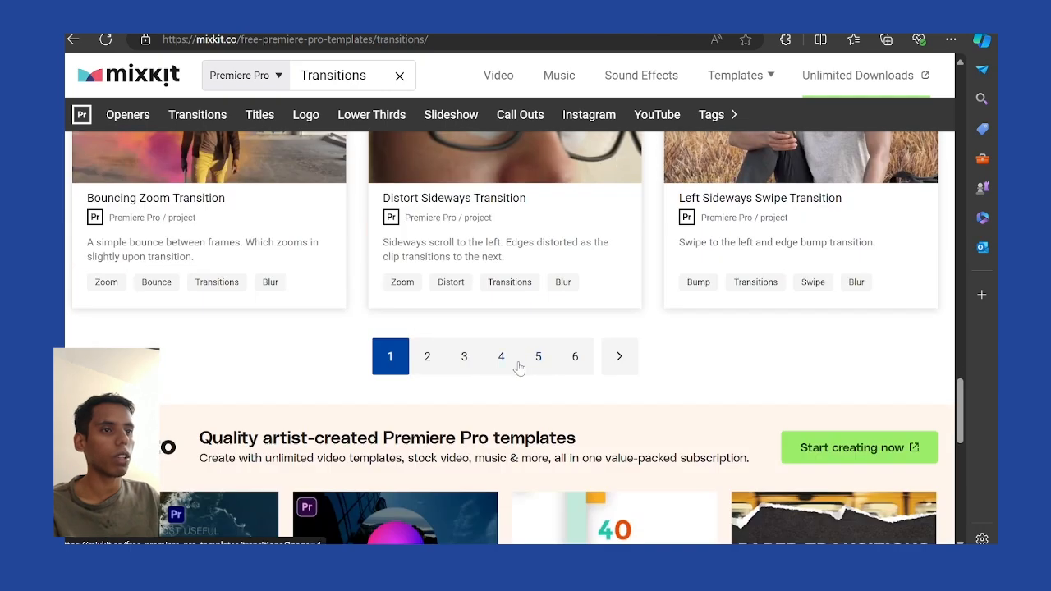
{"action": "scroll", "coordinate": [519, 368], "scroll_direction": "up", "scroll_amount": 10}
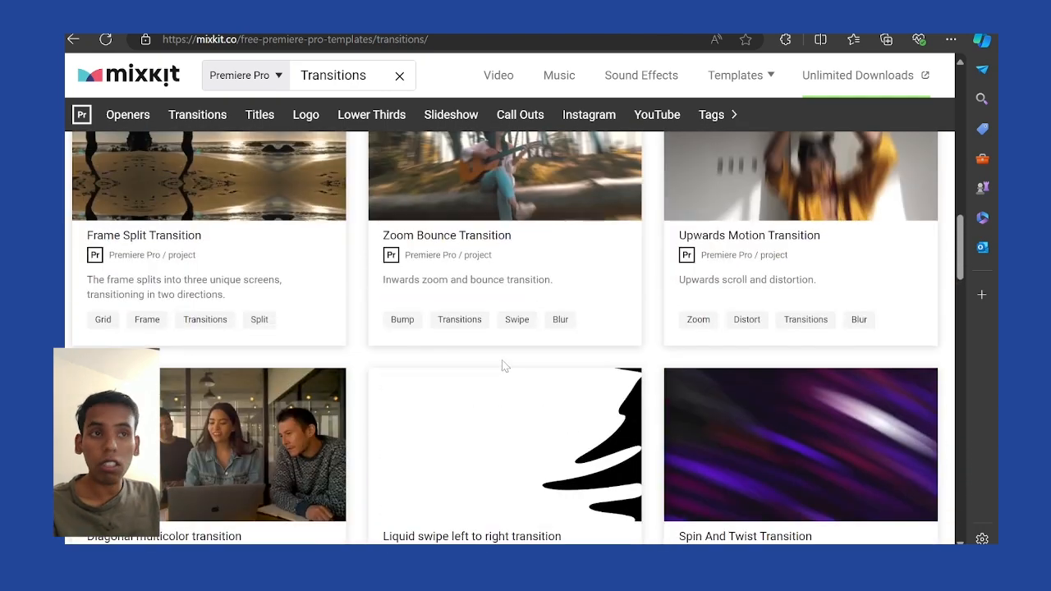
{"action": "scroll", "coordinate": [502, 360], "scroll_direction": "up", "scroll_amount": 3}
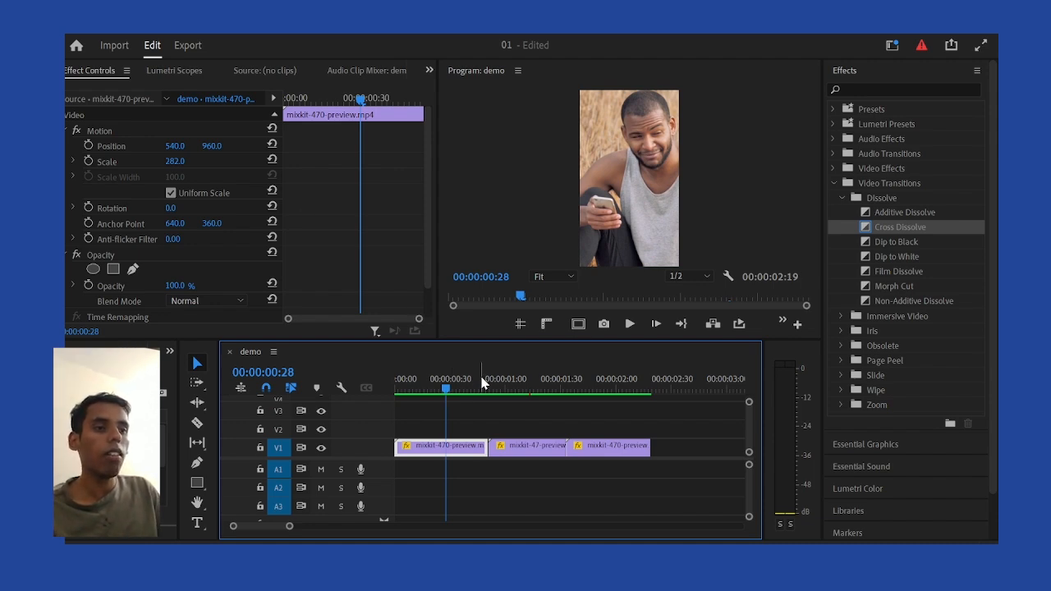
{"action": "left_click_drag", "start_coordinate": [459, 384], "coordinate": [492, 415]}
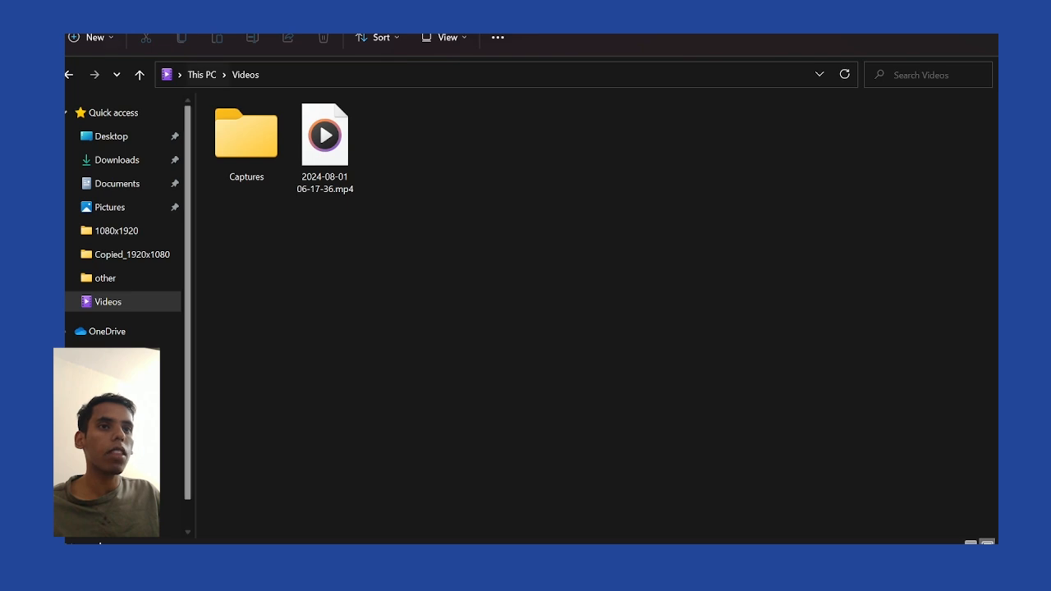
Open the Trasitions folder inside Downloads in File Explorer and inspect its 1080x1920 and 1920x1080 folders
{"action": "left_click", "coordinate": [138, 75]}
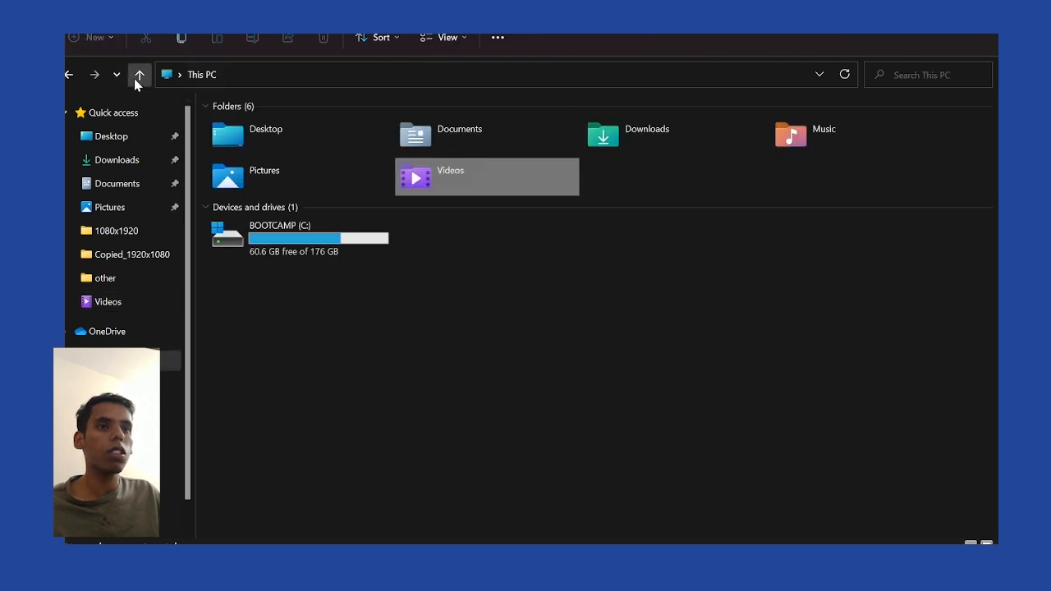
{"action": "left_click", "coordinate": [107, 161]}
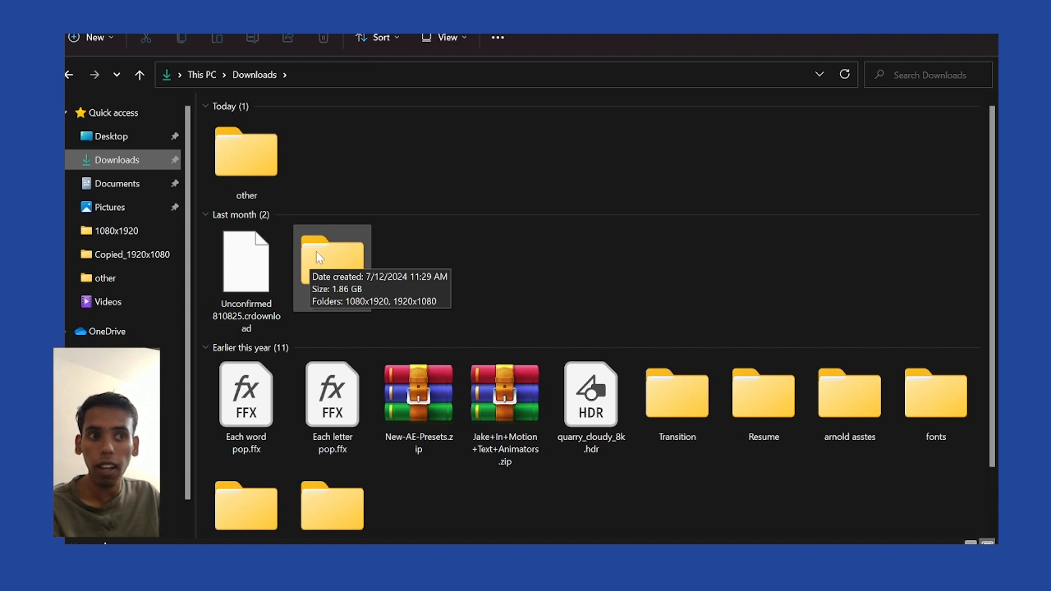
{"action": "left_click", "coordinate": [317, 256]}
{"action": "double_click", "coordinate": [316, 251]}
{"action": "left_click_drag", "start_coordinate": [280, 277], "coordinate": [245, 85]}
{"action": "left_click", "coordinate": [273, 261]}
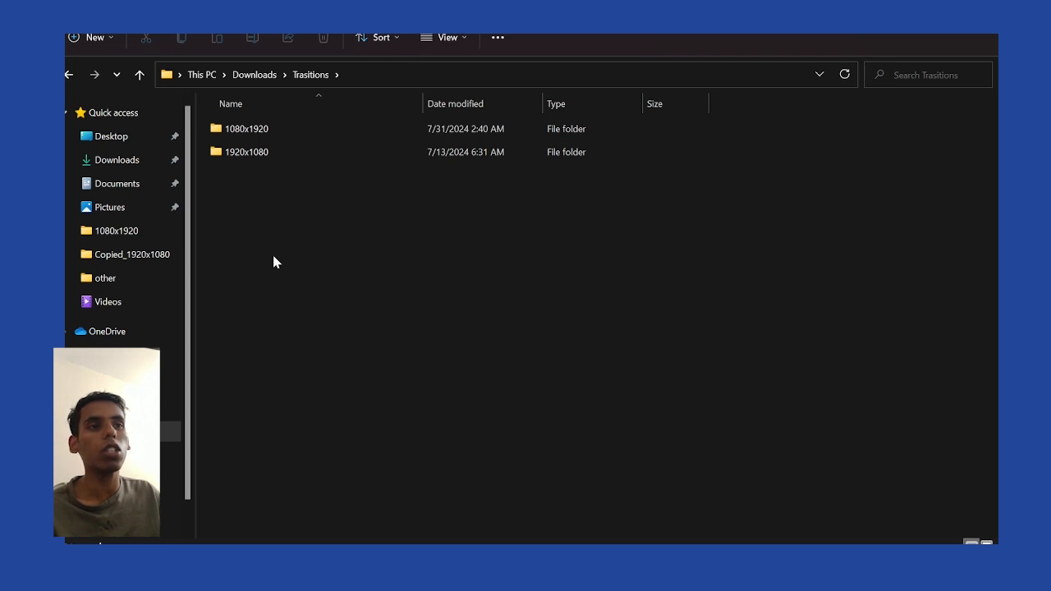
{"action": "left_click_drag", "start_coordinate": [273, 235], "coordinate": [284, 134]}
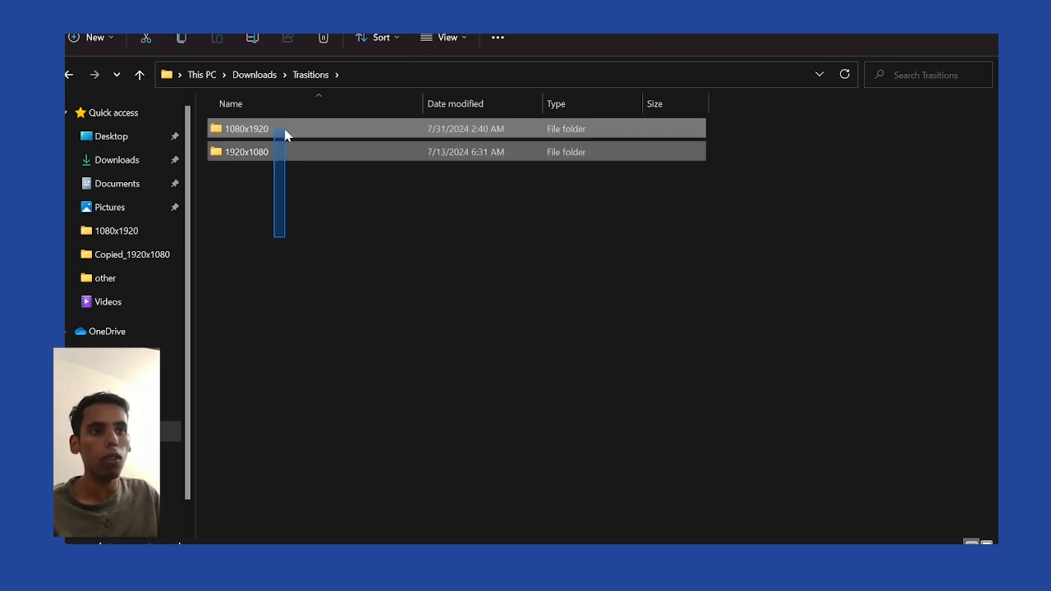
{"action": "left_click", "coordinate": [274, 207]}
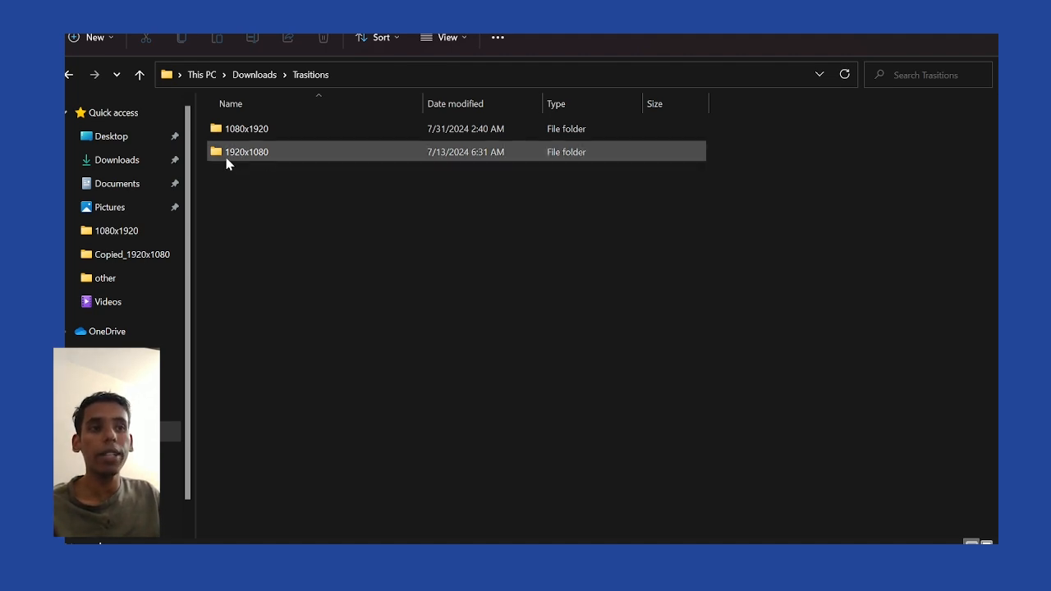
{"action": "mouse_move", "coordinate": [241, 167]}
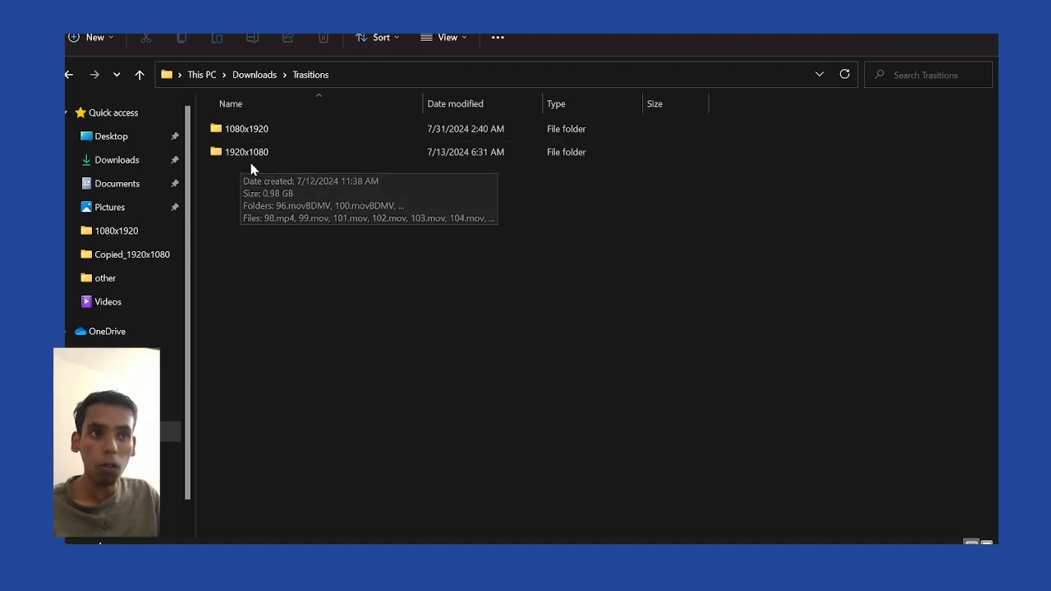
Open the 1080x1920 folder and look through its media and transition files to locate 1080x1920.prproj
{"action": "mouse_move", "coordinate": [269, 129]}
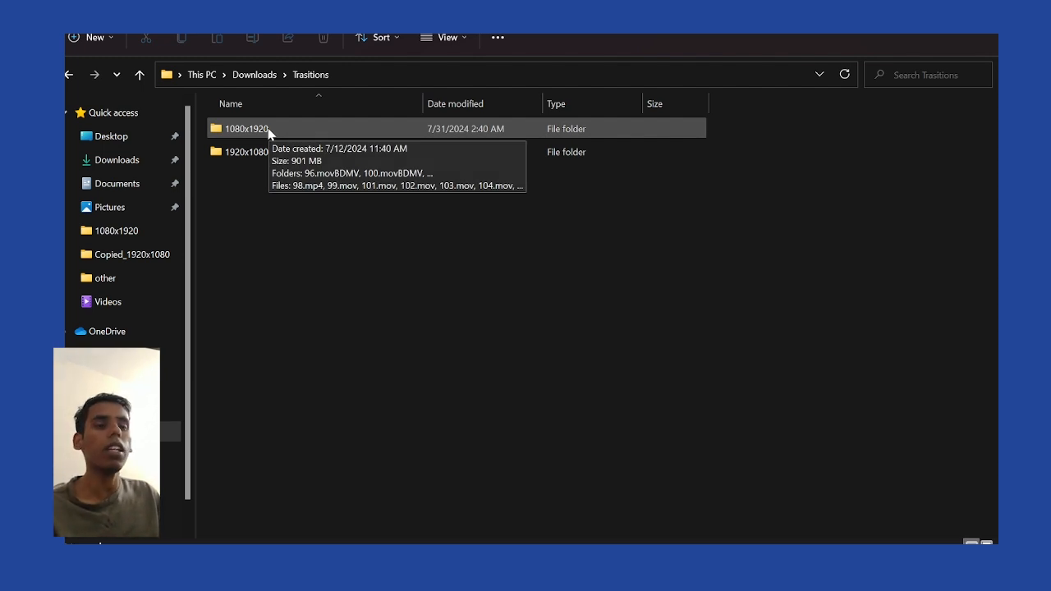
{"action": "double_click", "coordinate": [269, 129]}
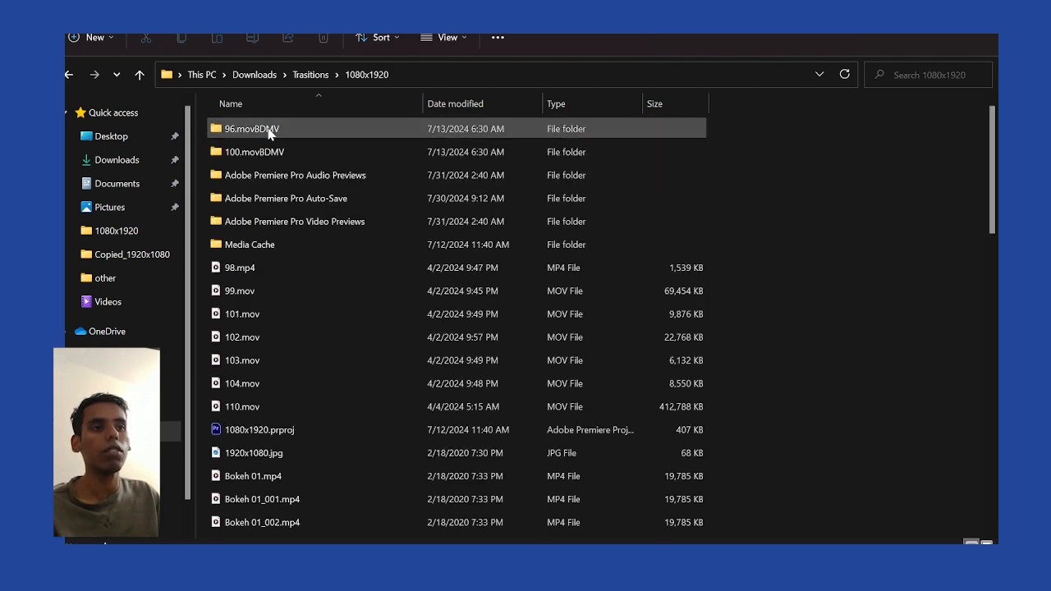
{"action": "scroll", "coordinate": [286, 267], "scroll_direction": "down", "scroll_amount": 1}
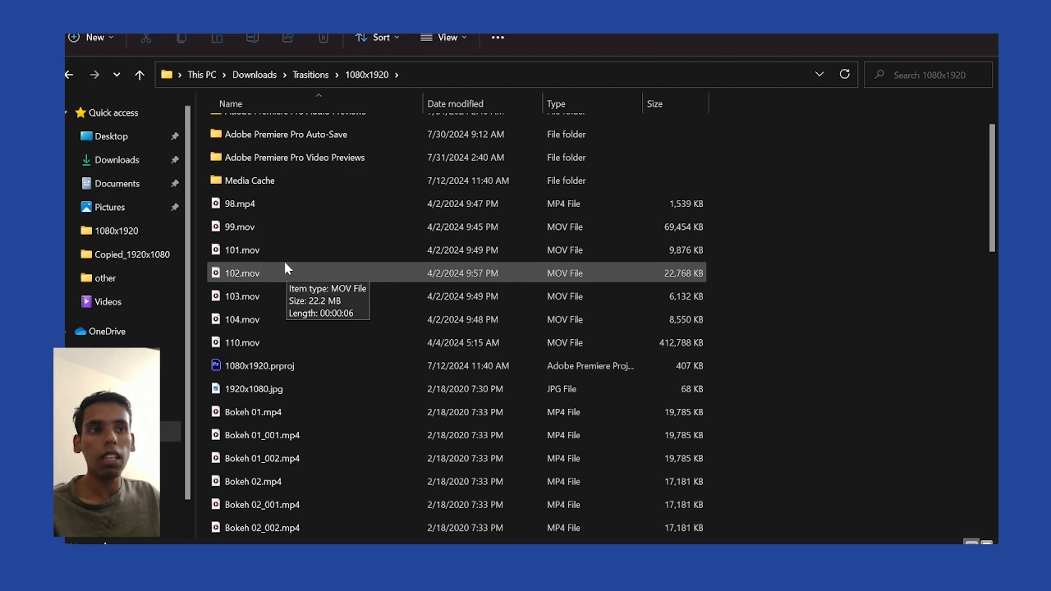
{"action": "scroll", "coordinate": [295, 222], "scroll_direction": "down", "scroll_amount": 4}
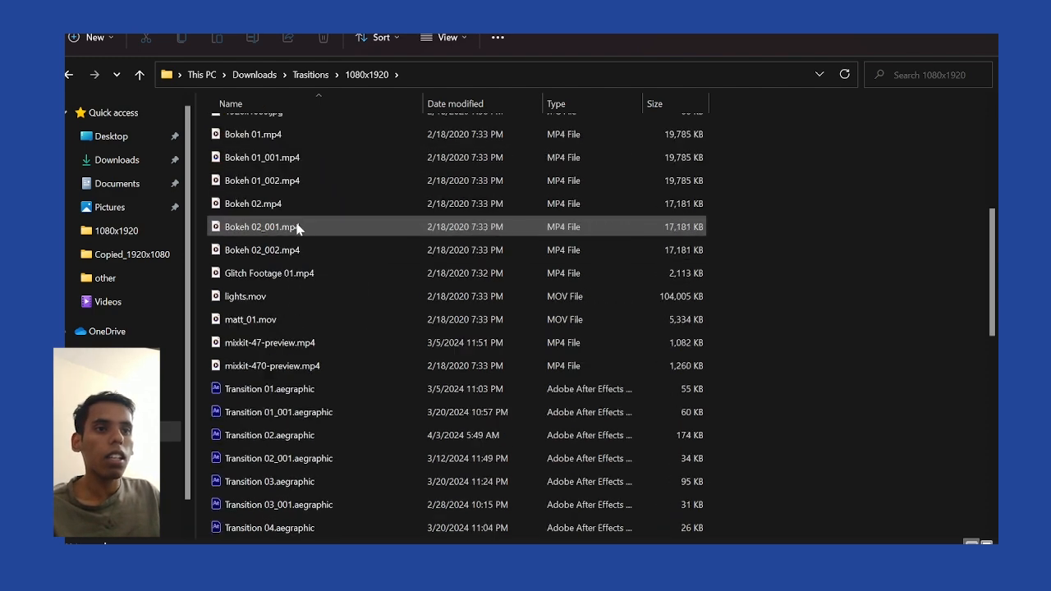
{"action": "scroll", "coordinate": [297, 227], "scroll_direction": "down", "scroll_amount": 3}
{"action": "scroll", "coordinate": [294, 230], "scroll_direction": "up", "scroll_amount": 4}
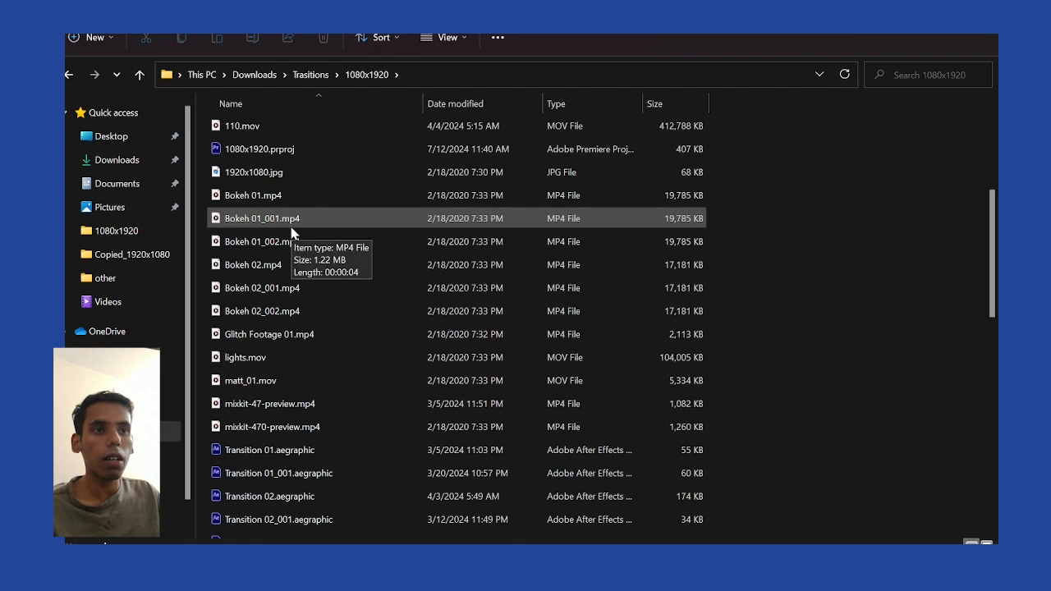
{"action": "scroll", "coordinate": [292, 234], "scroll_direction": "up", "scroll_amount": 1}
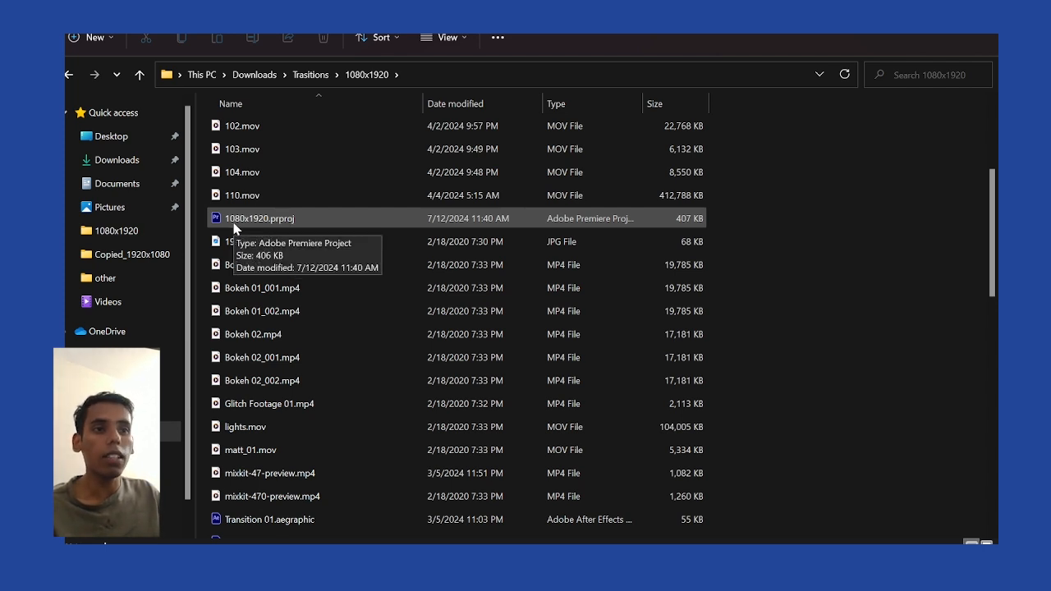
Open the neighbouring 1920x1080 folder, locate 1920x1080.prproj among its files, and go back up to Trasitions
{"action": "left_click", "coordinate": [140, 75]}
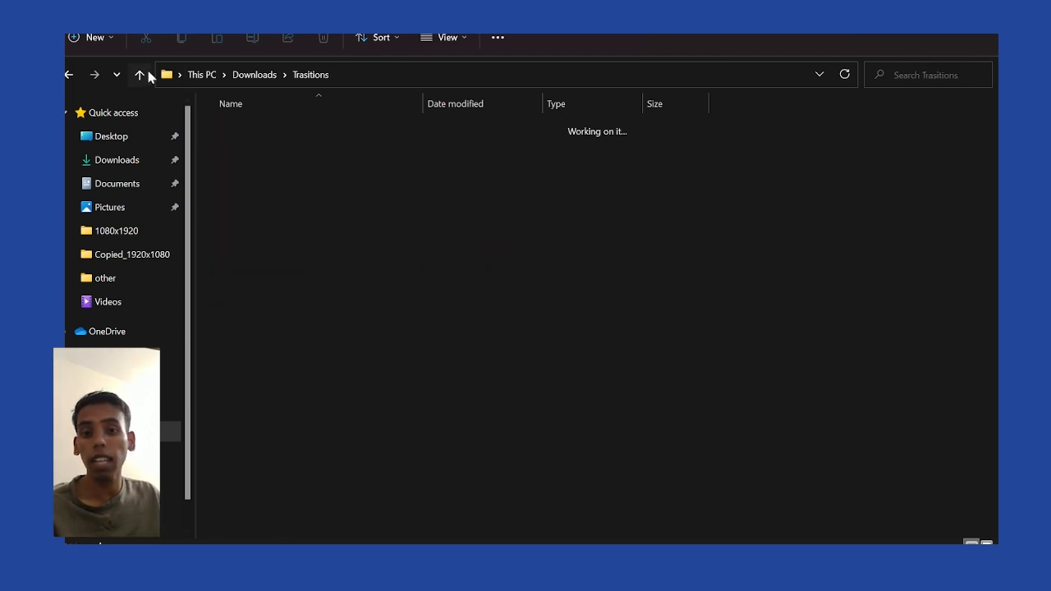
{"action": "double_click", "coordinate": [249, 153]}
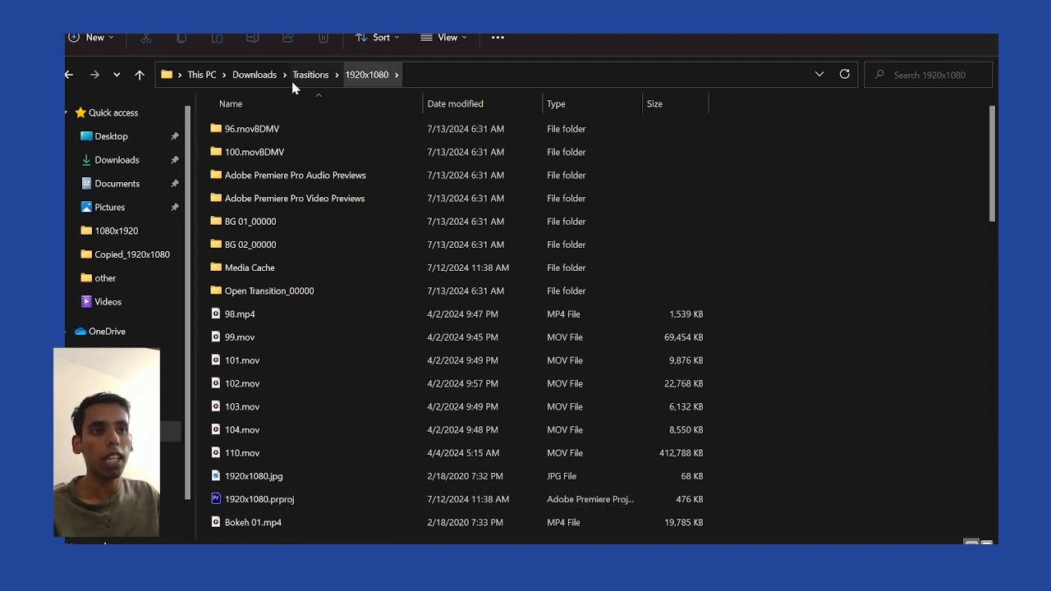
{"action": "scroll", "coordinate": [300, 418], "scroll_direction": "down", "scroll_amount": 2}
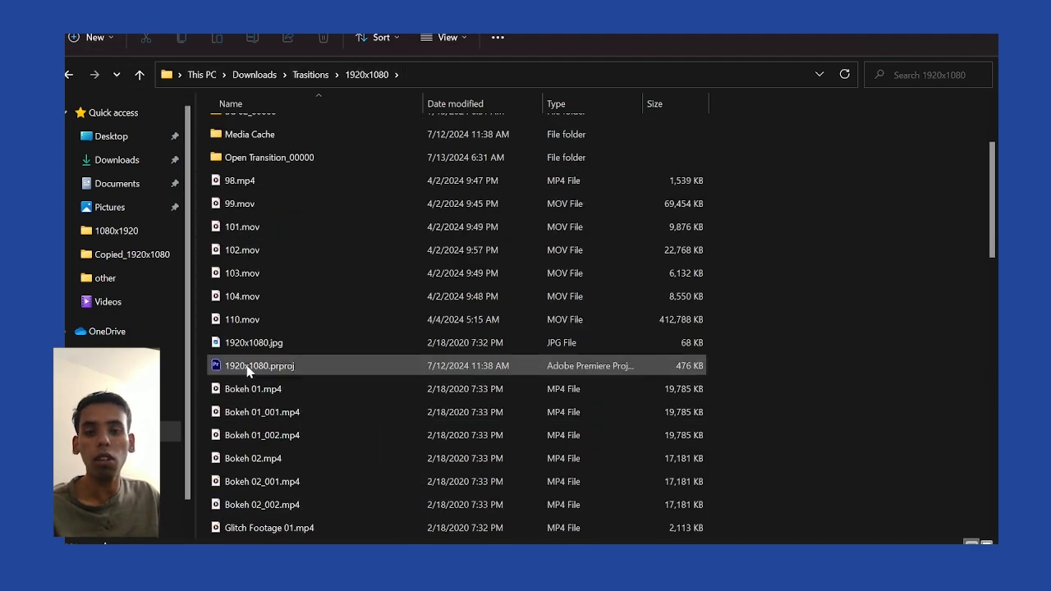
{"action": "scroll", "coordinate": [265, 362], "scroll_direction": "down", "scroll_amount": 3}
{"action": "scroll", "coordinate": [269, 359], "scroll_direction": "up", "scroll_amount": 2}
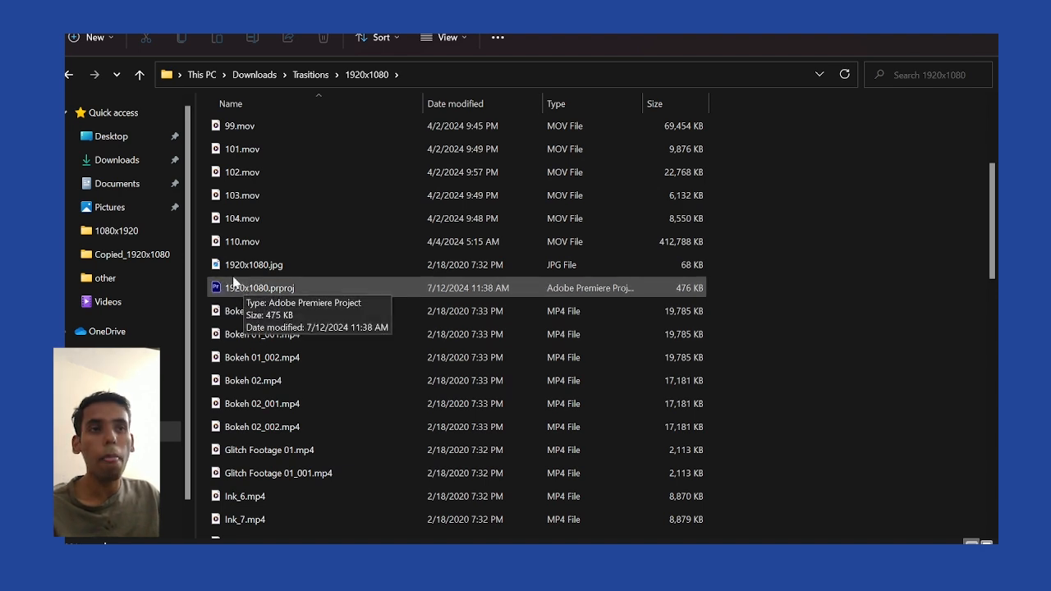
{"action": "left_click", "coordinate": [141, 77]}
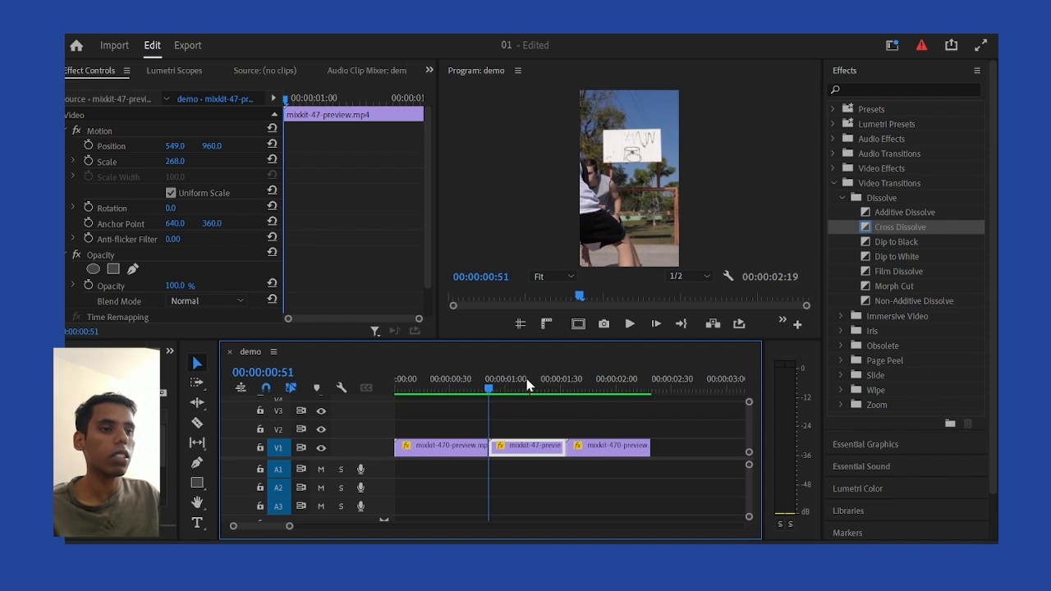
Open the project file 1080x1920.prproj from the 1080x1920 folder inside Downloads > Trasitions
{"action": "left_click_drag", "start_coordinate": [528, 382], "coordinate": [480, 388]}
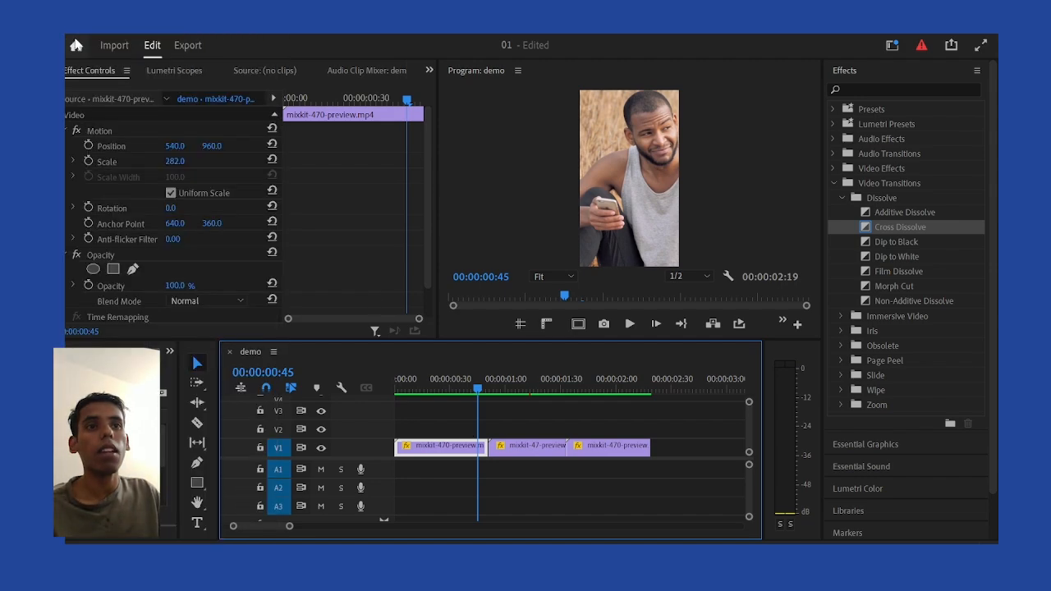
{"action": "left_click", "coordinate": [72, 39]}
{"action": "left_click", "coordinate": [94, 60]}
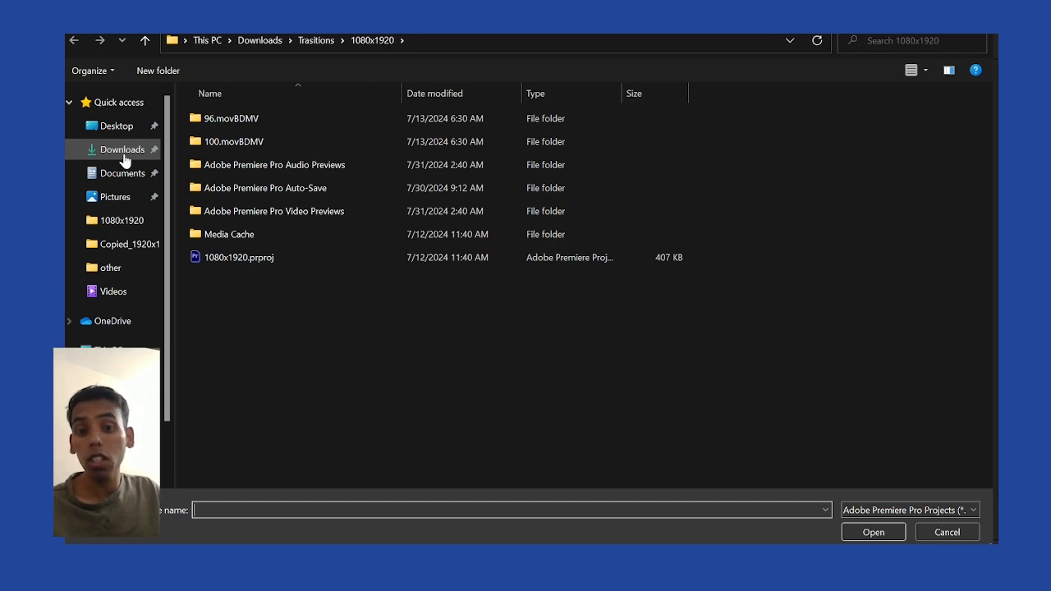
{"action": "key", "text": "alt+Up"}
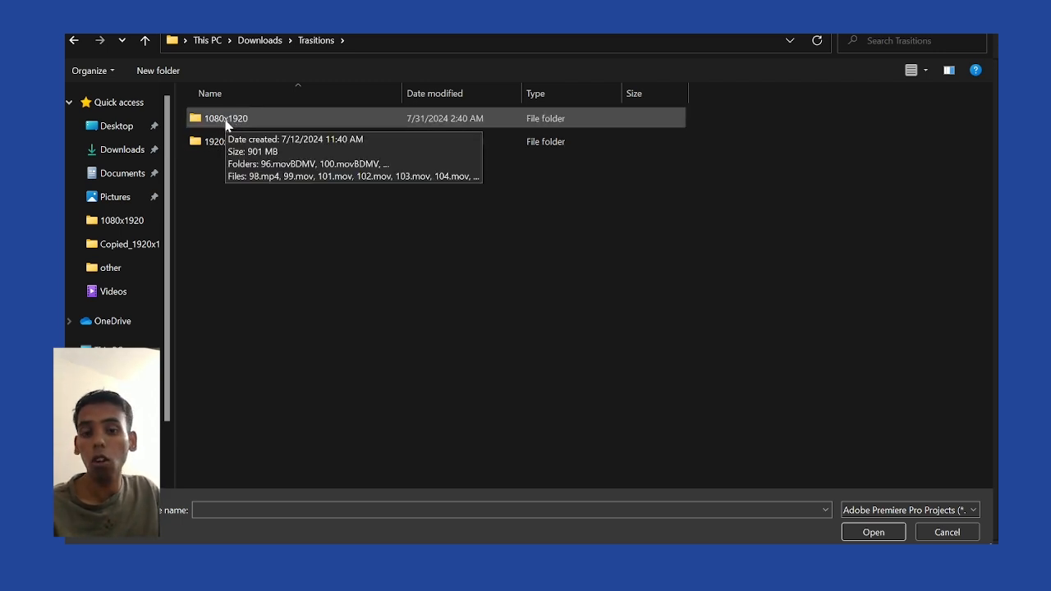
{"action": "double_click", "coordinate": [227, 122]}
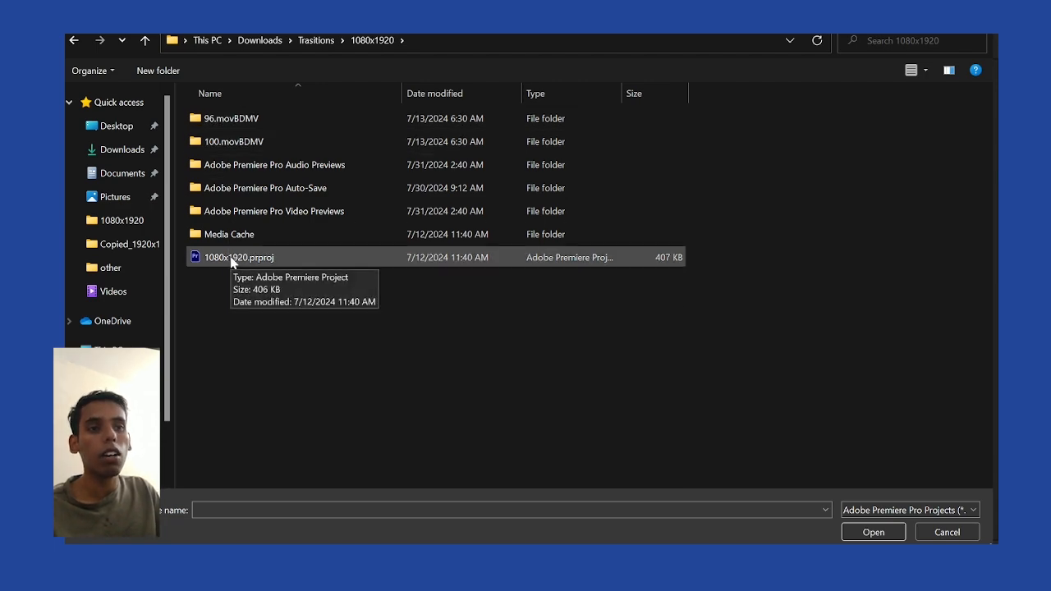
{"action": "left_click", "coordinate": [231, 260]}
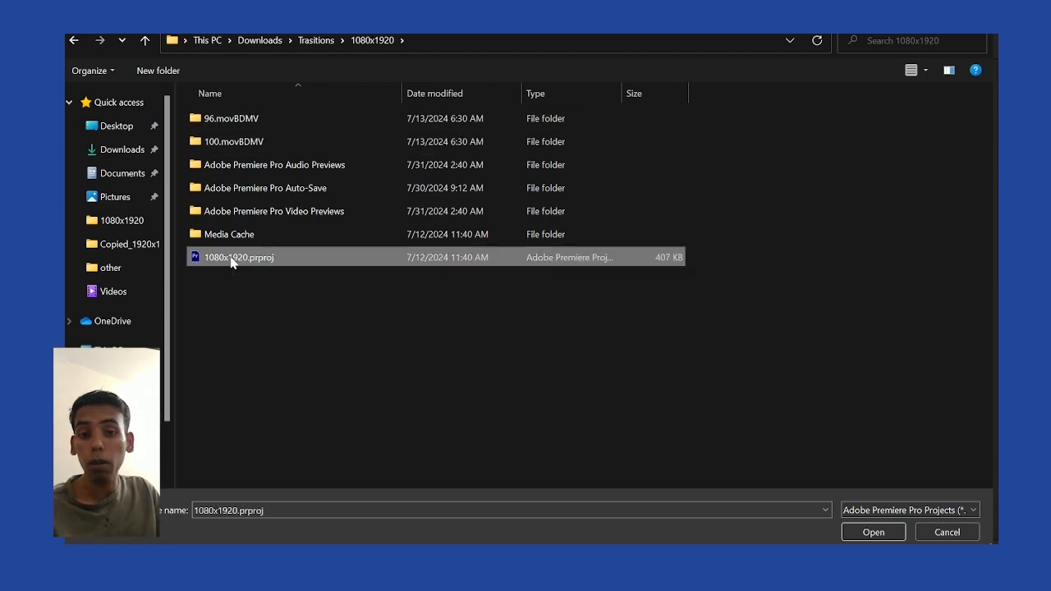
{"action": "left_click", "coordinate": [874, 533]}
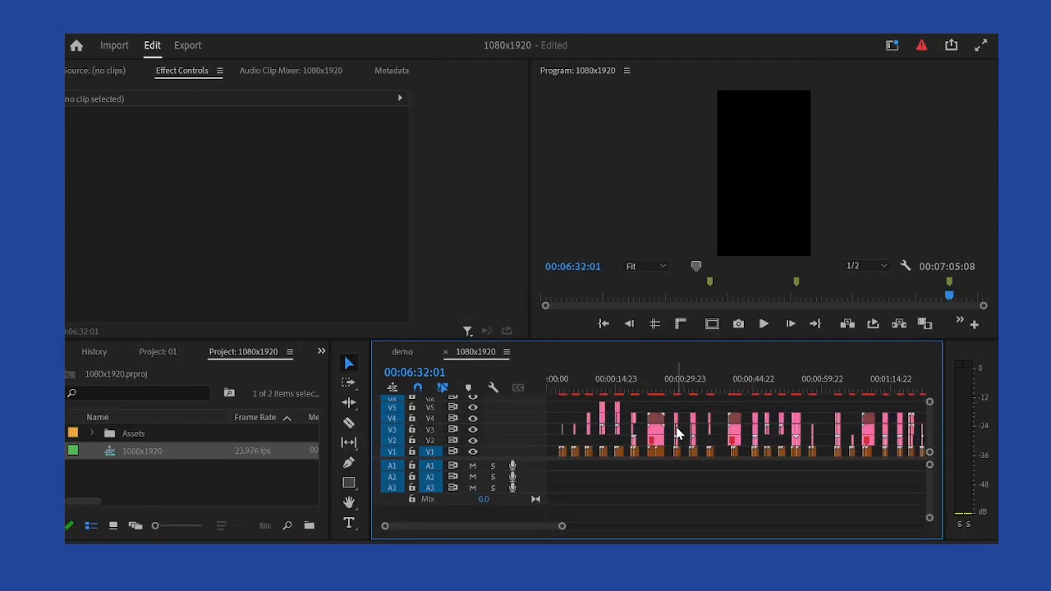
Enlarge the project panel, switch to project 01, load mixkit-47-preview.mp4 for viewing, and select the demo sequence
{"action": "key", "text": "grave"}
{"action": "key", "text": "grave"}
{"action": "key", "text": "grave"}
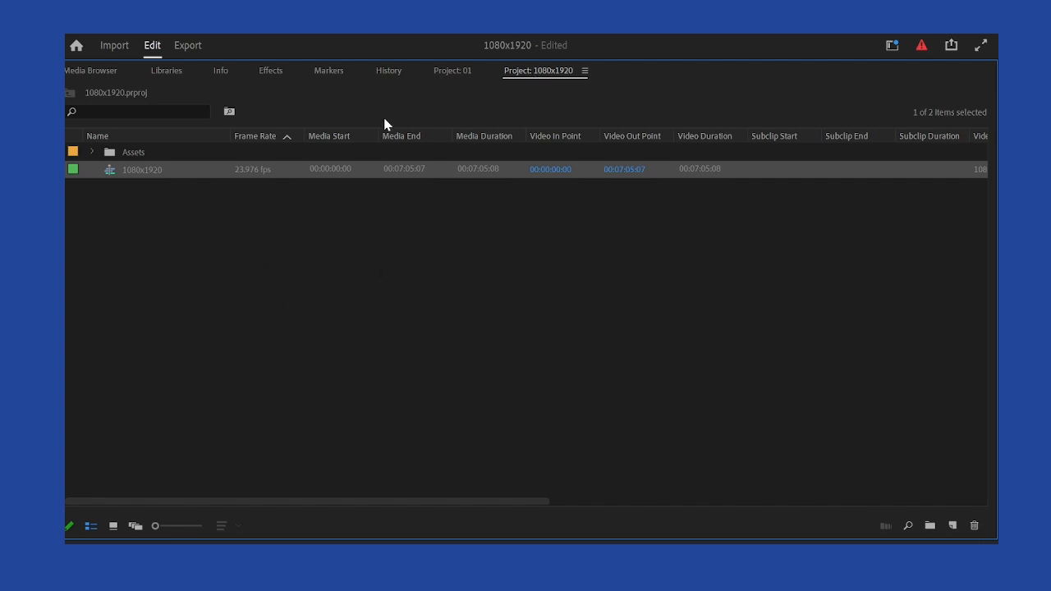
{"action": "left_click", "coordinate": [453, 72]}
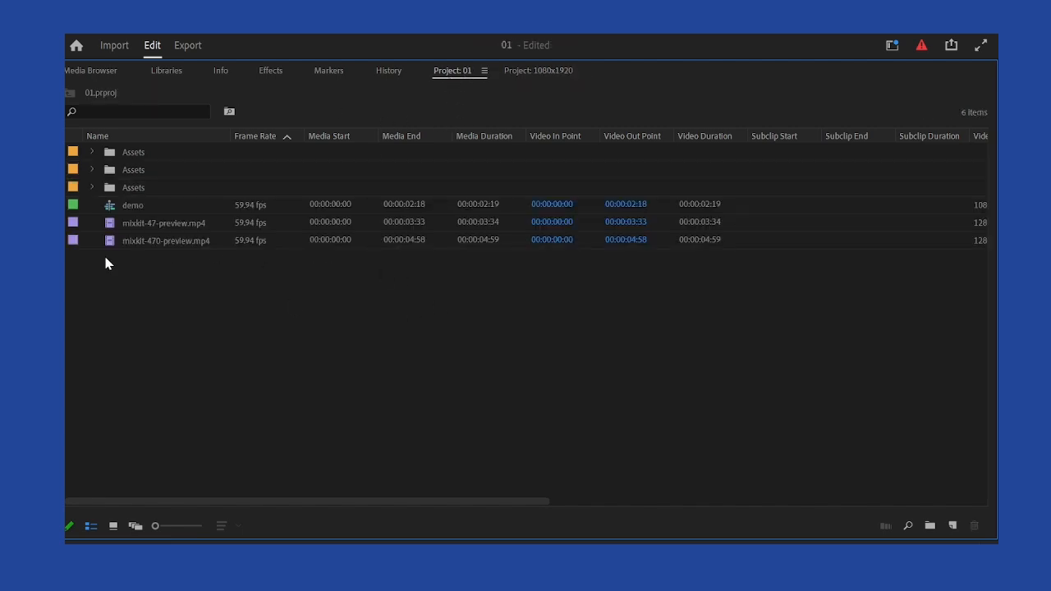
{"action": "double_click", "coordinate": [110, 218]}
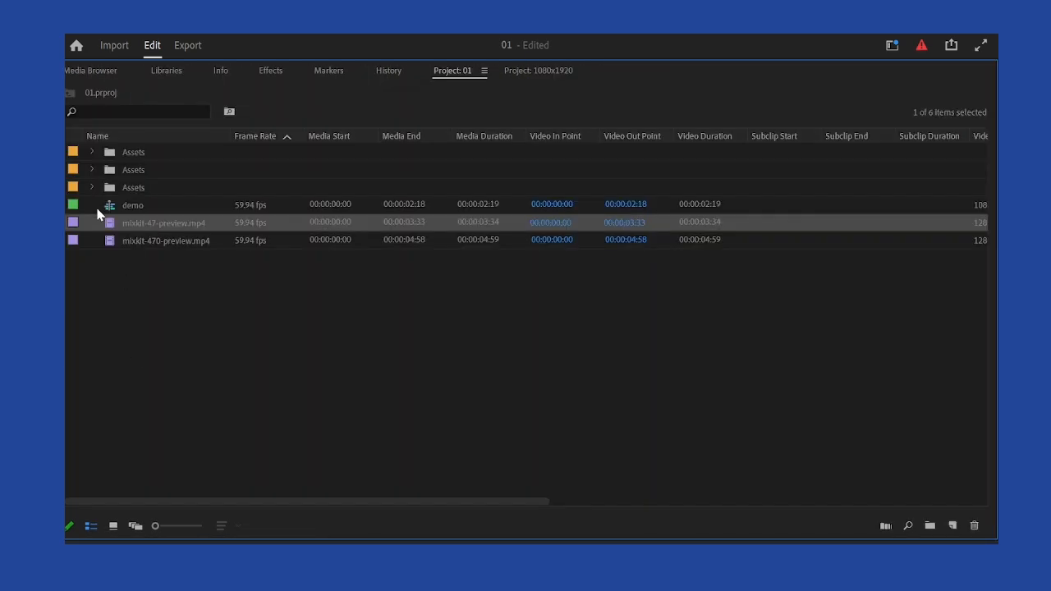
{"action": "left_click", "coordinate": [106, 207]}
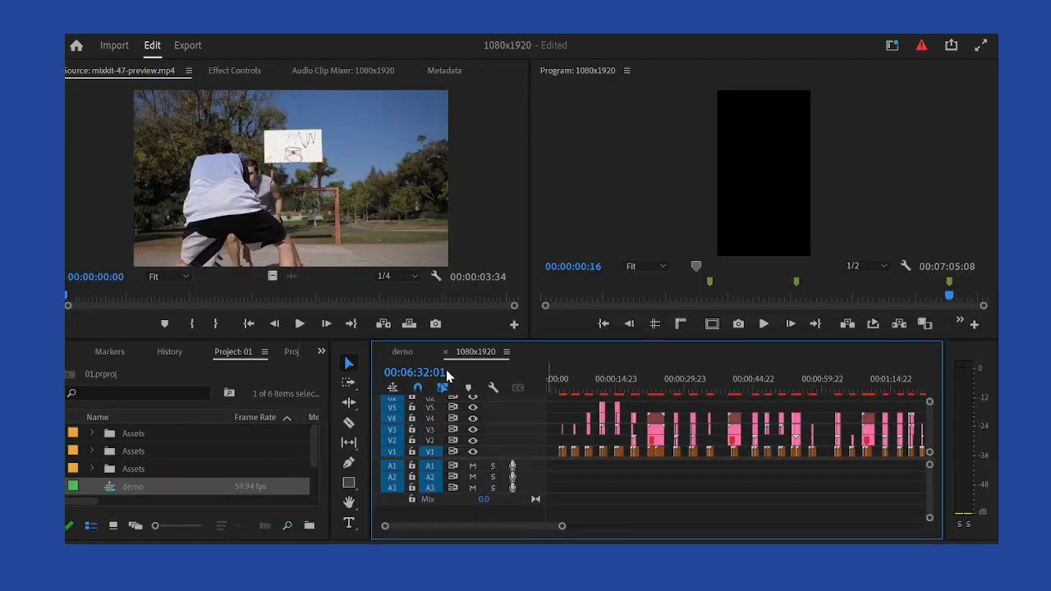
Scrub through the demo sequence, return to the 1080x1920 sequence, and move its playhead to 00:00:16:18
{"action": "left_click", "coordinate": [403, 351]}
{"action": "left_click", "coordinate": [565, 393]}
{"action": "left_click_drag", "start_coordinate": [565, 393], "coordinate": [596, 397]}
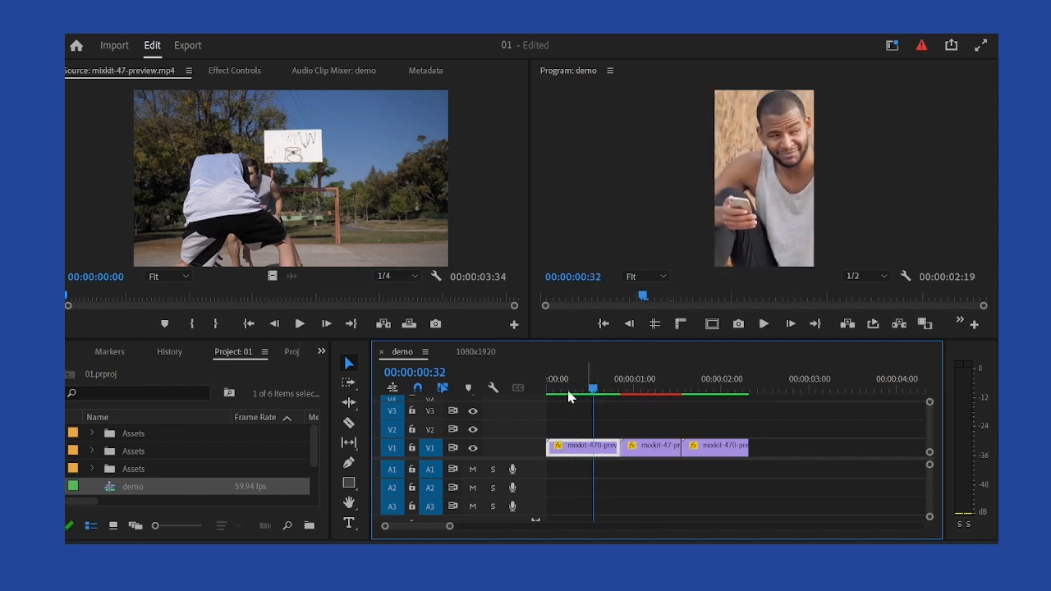
{"action": "left_click", "coordinate": [474, 350]}
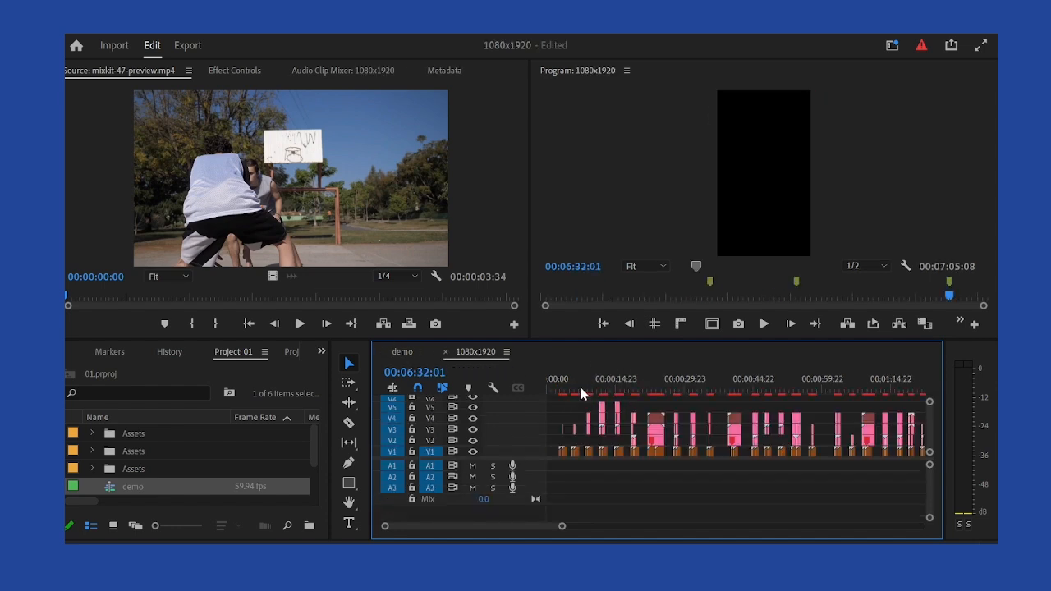
{"action": "left_click_drag", "start_coordinate": [564, 392], "coordinate": [616, 419]}
Maximize the 1080x1920 timeline and survey how its transitions are grouped along the whole sequence
{"action": "key", "text": "grave"}
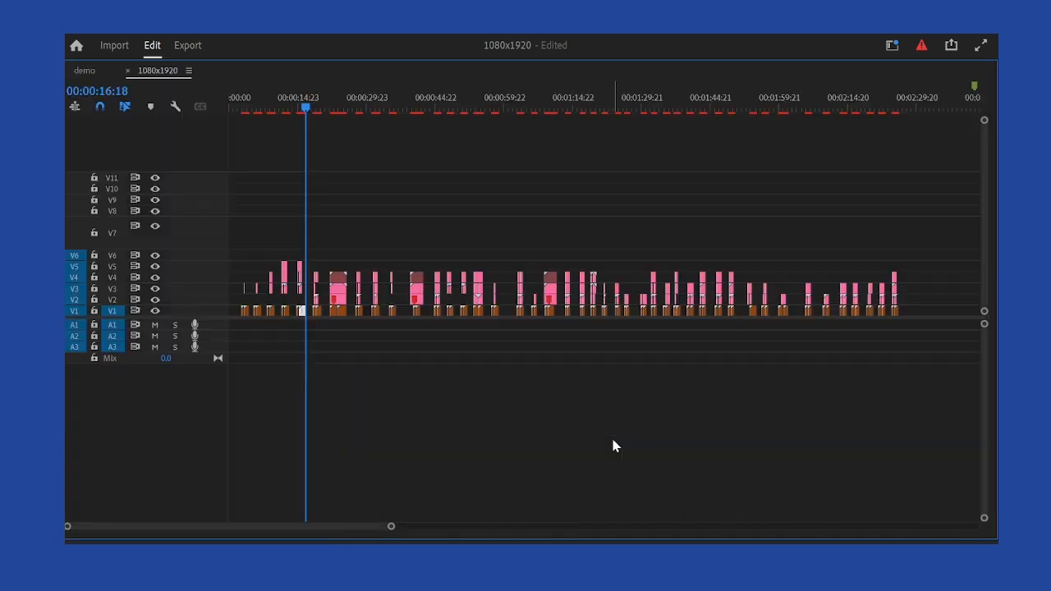
{"action": "key", "text": "minus"}
{"action": "key", "text": "minus"}
{"action": "key", "text": "minus"}
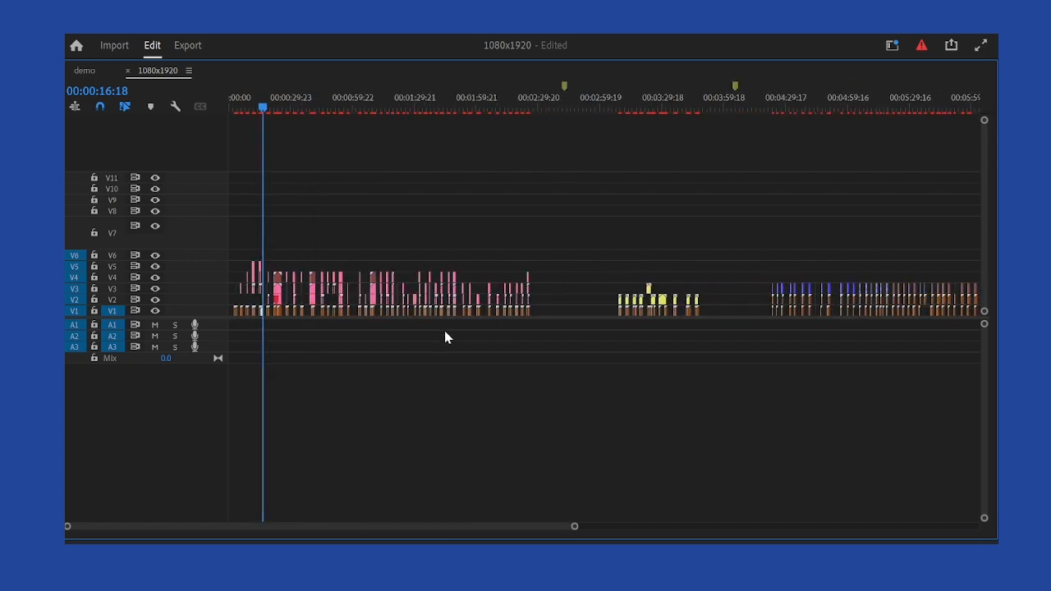
{"action": "key", "text": "equal"}
{"action": "key", "text": "equal"}
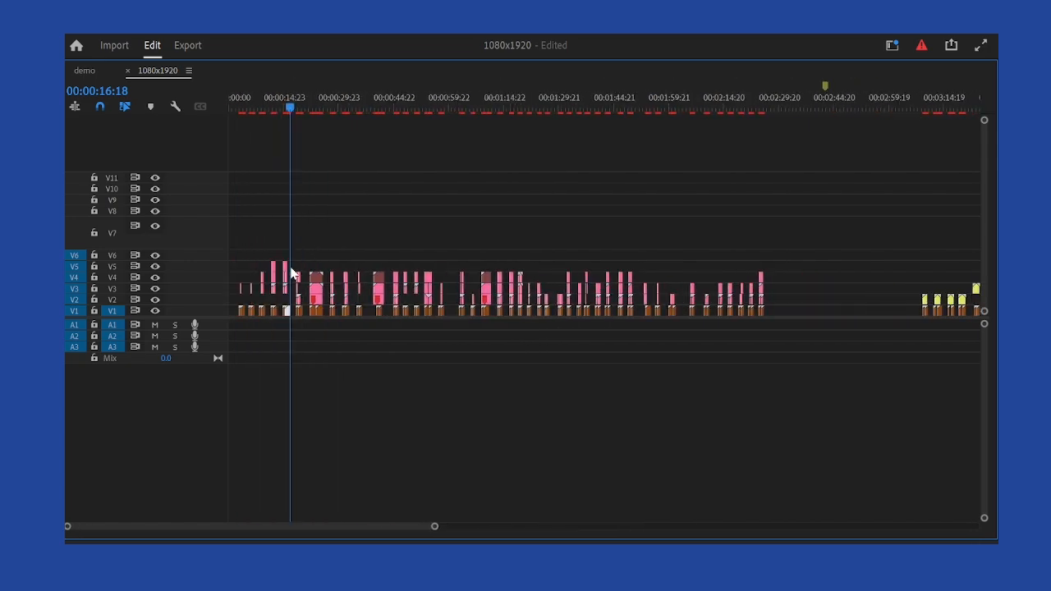
{"action": "key", "text": "equal"}
{"action": "key", "text": "equal"}
{"action": "key", "text": "minus"}
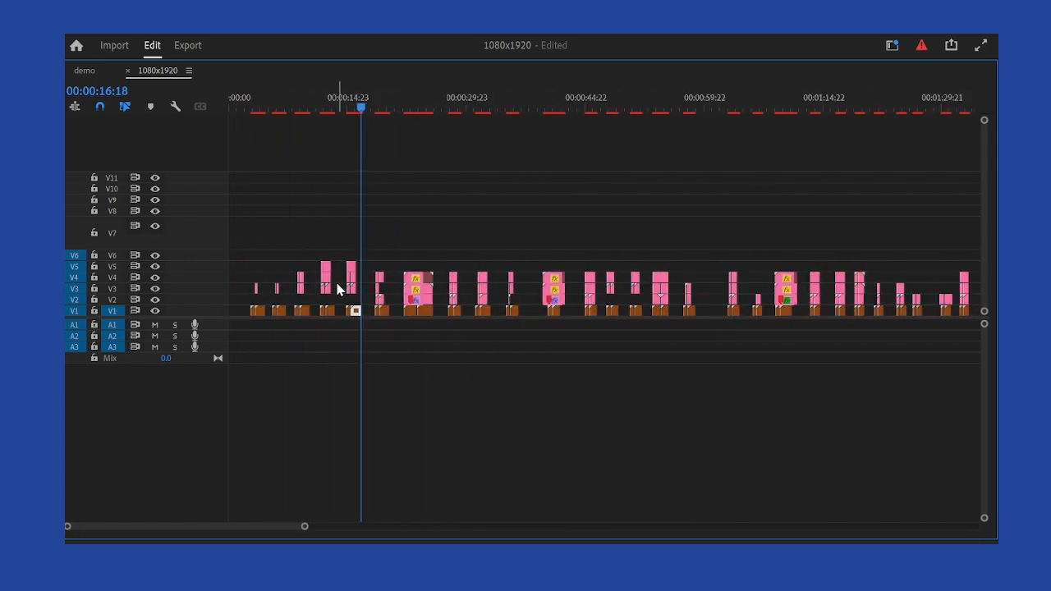
{"action": "key", "text": "minus"}
{"action": "key", "text": "minus"}
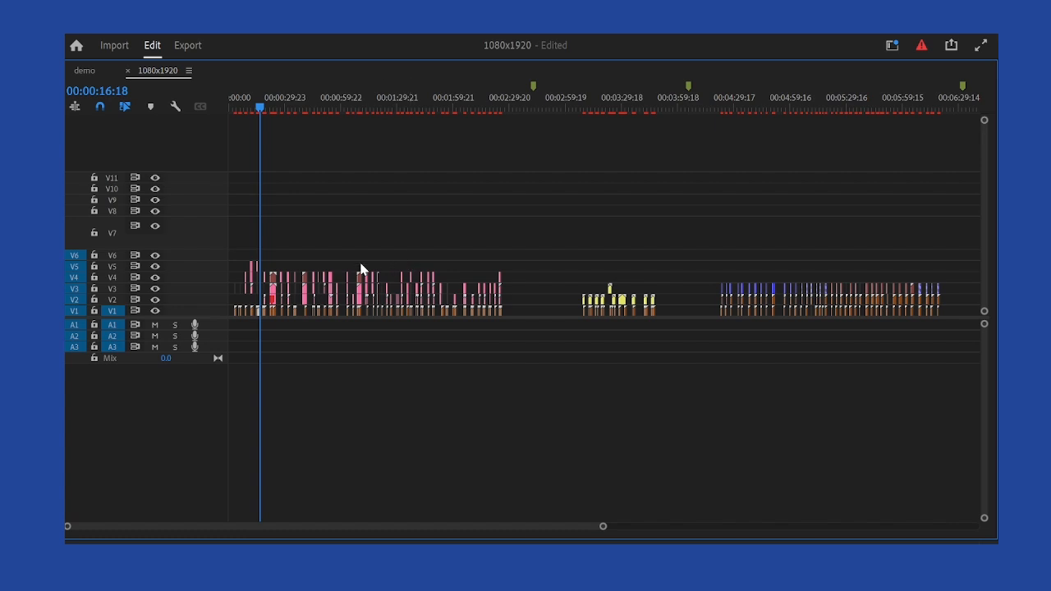
Examine the pink transition group up close, including the Bokeh 01.mp4 and Bokeh 02.mp4 layers near 00:00:41
{"action": "scroll", "coordinate": [331, 272], "scroll_direction": "up", "scroll_amount": 6}
{"action": "scroll", "coordinate": [327, 271], "scroll_direction": "left", "scroll_amount": 3}
{"action": "left_click_drag", "start_coordinate": [282, 211], "coordinate": [846, 305]}
{"action": "scroll", "coordinate": [493, 262], "scroll_direction": "down", "scroll_amount": 2}
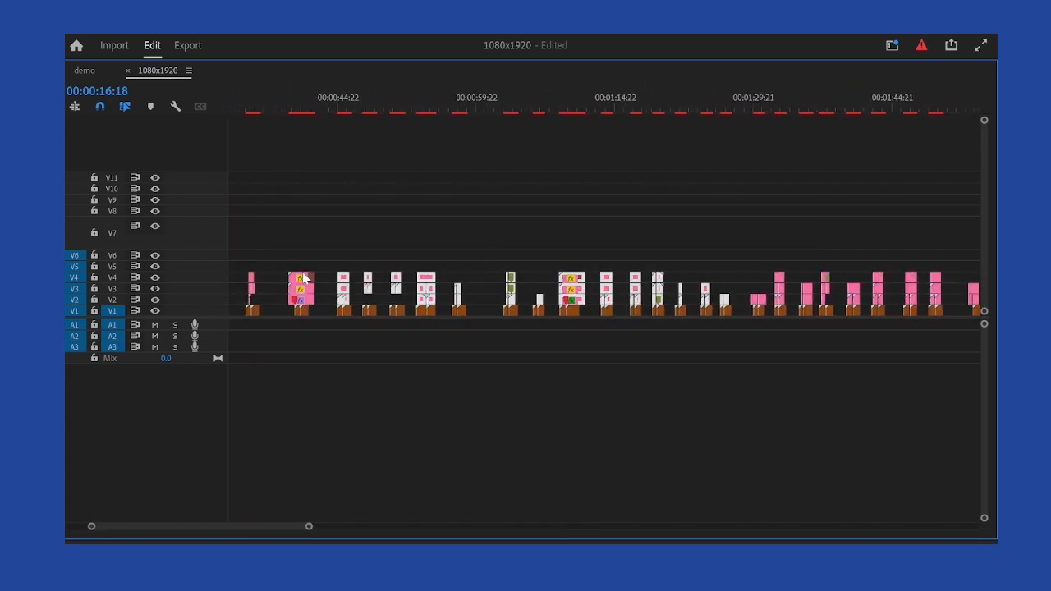
{"action": "scroll", "coordinate": [302, 278], "scroll_direction": "up", "scroll_amount": 8}
{"action": "left_click_drag", "start_coordinate": [500, 225], "coordinate": [389, 271]}
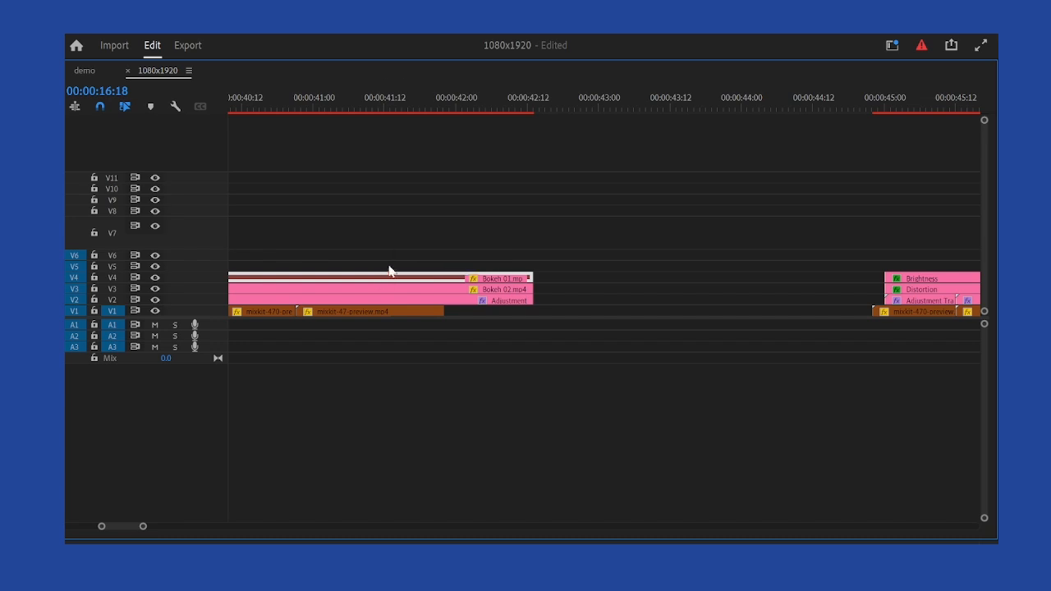
{"action": "scroll", "coordinate": [377, 267], "scroll_direction": "down", "scroll_amount": 4}
{"action": "scroll", "coordinate": [343, 279], "scroll_direction": "down", "scroll_amount": 2}
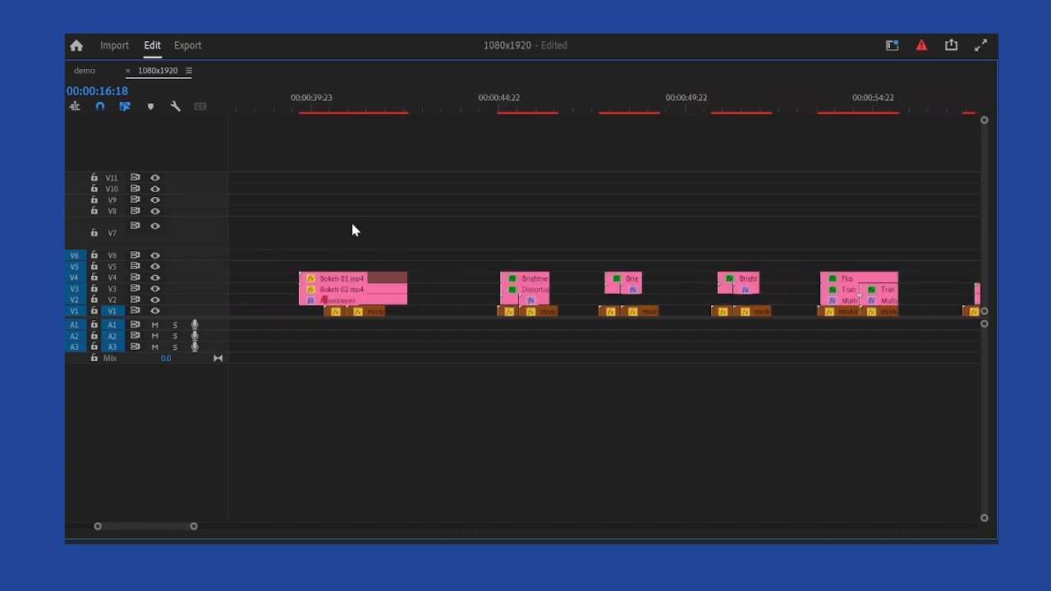
Select a run of pink transitions after the Bokeh clips and compare their layers with the rest of the sequence
{"action": "scroll", "coordinate": [328, 224], "scroll_direction": "down", "scroll_amount": 5}
{"action": "scroll", "coordinate": [327, 225], "scroll_direction": "down", "scroll_amount": 4}
{"action": "scroll", "coordinate": [286, 271], "scroll_direction": "up", "scroll_amount": 4}
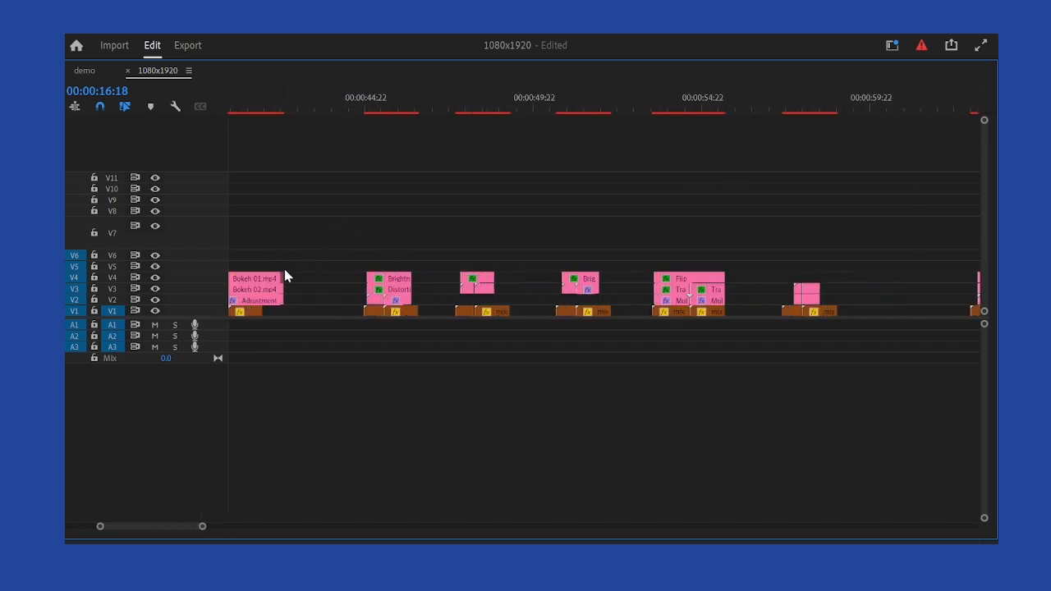
{"action": "scroll", "coordinate": [296, 267], "scroll_direction": "down", "scroll_amount": 3}
{"action": "left_click_drag", "start_coordinate": [338, 223], "coordinate": [899, 299]}
{"action": "scroll", "coordinate": [470, 226], "scroll_direction": "down", "scroll_amount": 3}
{"action": "scroll", "coordinate": [470, 227], "scroll_direction": "down", "scroll_amount": 3}
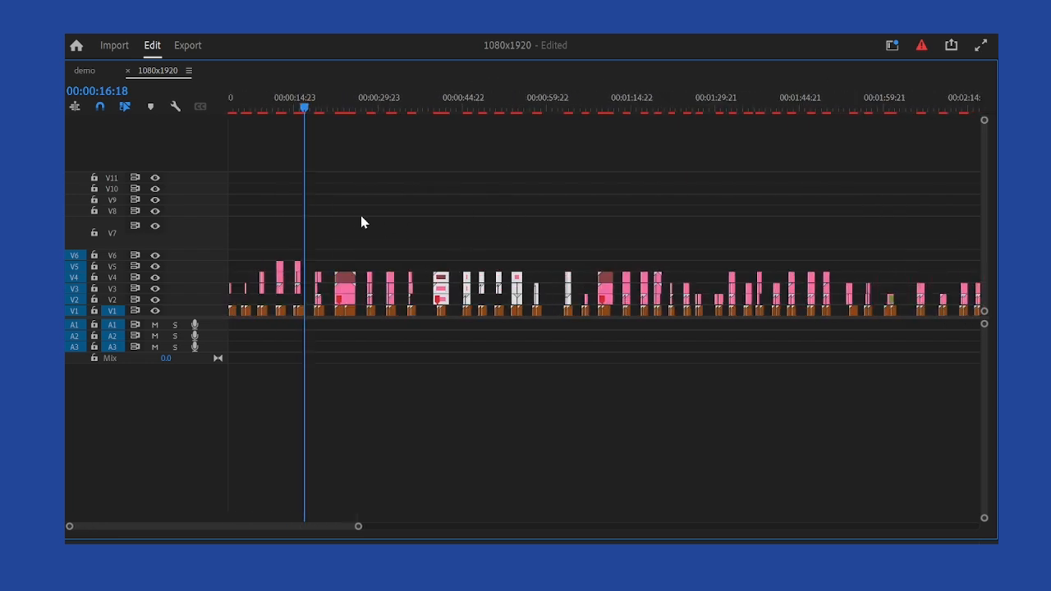
{"action": "scroll", "coordinate": [693, 277], "scroll_direction": "down", "scroll_amount": 3}
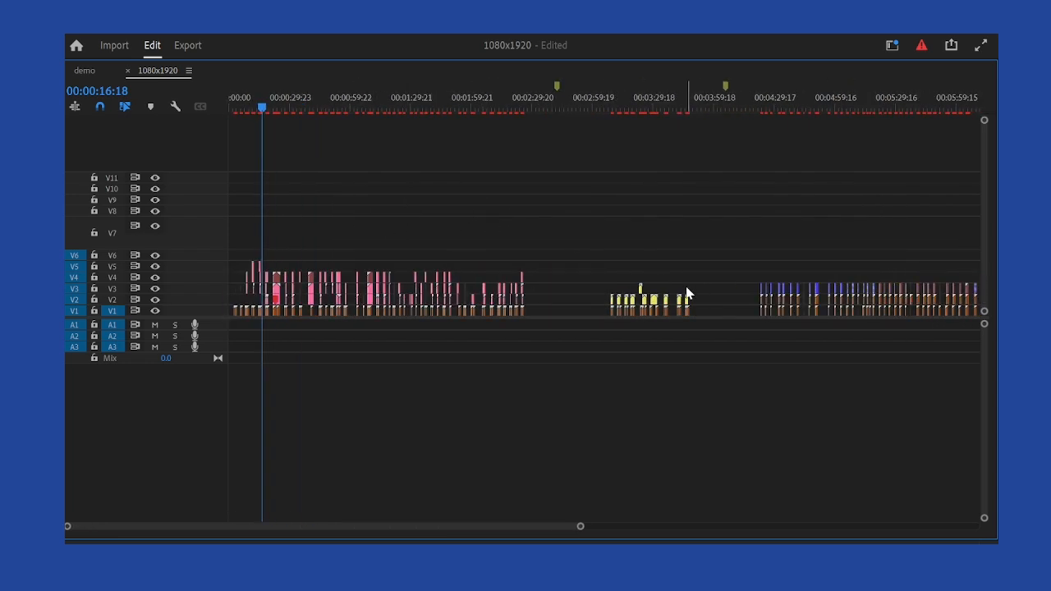
Select the yellow transition group, then examine the blue and brown group that follows it
{"action": "scroll", "coordinate": [653, 288], "scroll_direction": "up", "scroll_amount": 5}
{"action": "left_click_drag", "start_coordinate": [315, 247], "coordinate": [734, 306]}
{"action": "scroll", "coordinate": [517, 270], "scroll_direction": "down", "scroll_amount": 1}
{"action": "scroll", "coordinate": [518, 270], "scroll_direction": "down", "scroll_amount": 2}
{"action": "scroll", "coordinate": [548, 288], "scroll_direction": "right", "scroll_amount": 10}
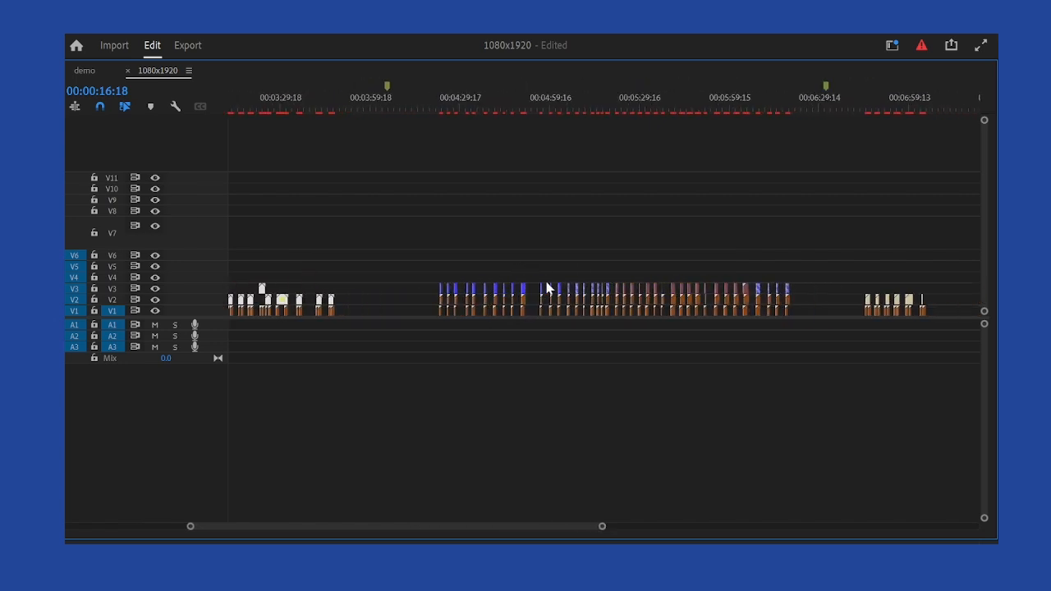
{"action": "left_click_drag", "start_coordinate": [287, 237], "coordinate": [670, 291]}
{"action": "scroll", "coordinate": [573, 238], "scroll_direction": "down", "scroll_amount": 4}
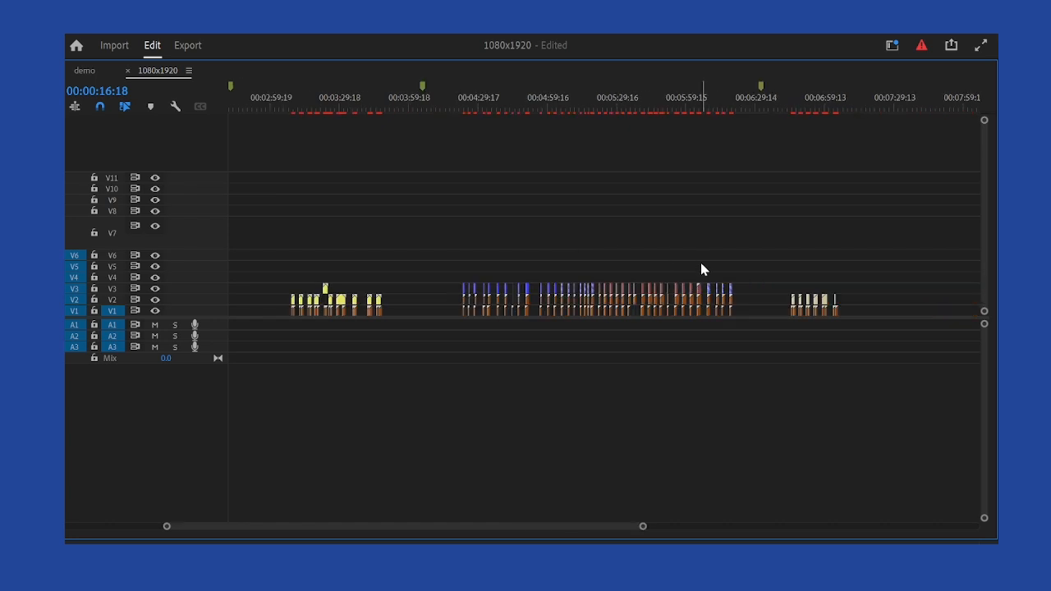
Examine the last transition group between about 00:06:44 and 00:07:04, and restore the normal panel layout
{"action": "scroll", "coordinate": [819, 309], "scroll_direction": "up", "scroll_amount": 8}
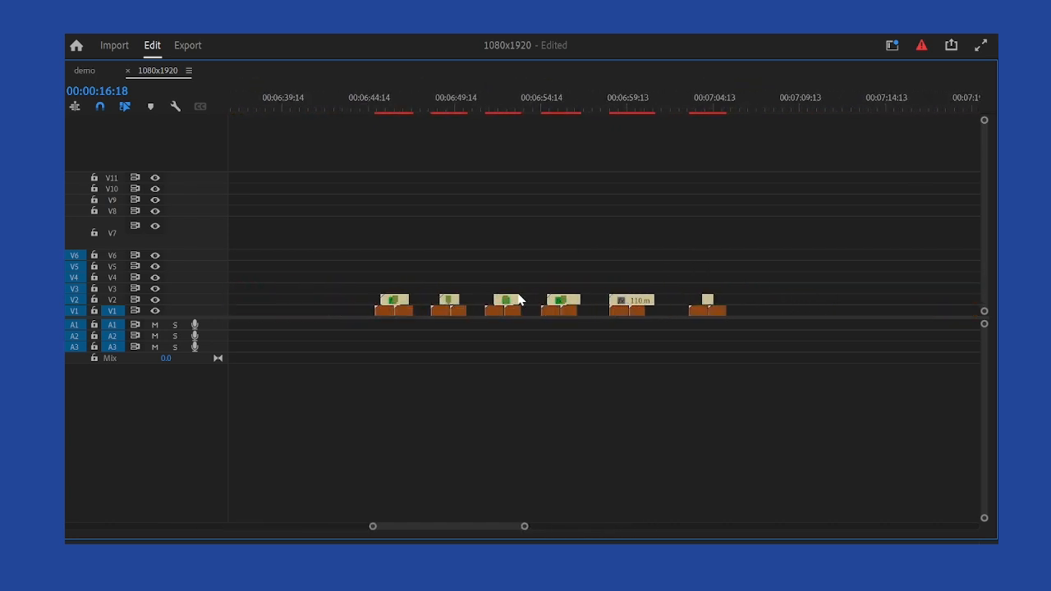
{"action": "left_click_drag", "start_coordinate": [341, 271], "coordinate": [769, 299]}
{"action": "left_click_drag", "start_coordinate": [358, 241], "coordinate": [810, 298]}
{"action": "scroll", "coordinate": [623, 276], "scroll_direction": "down", "scroll_amount": 5}
{"action": "key", "text": "grave"}
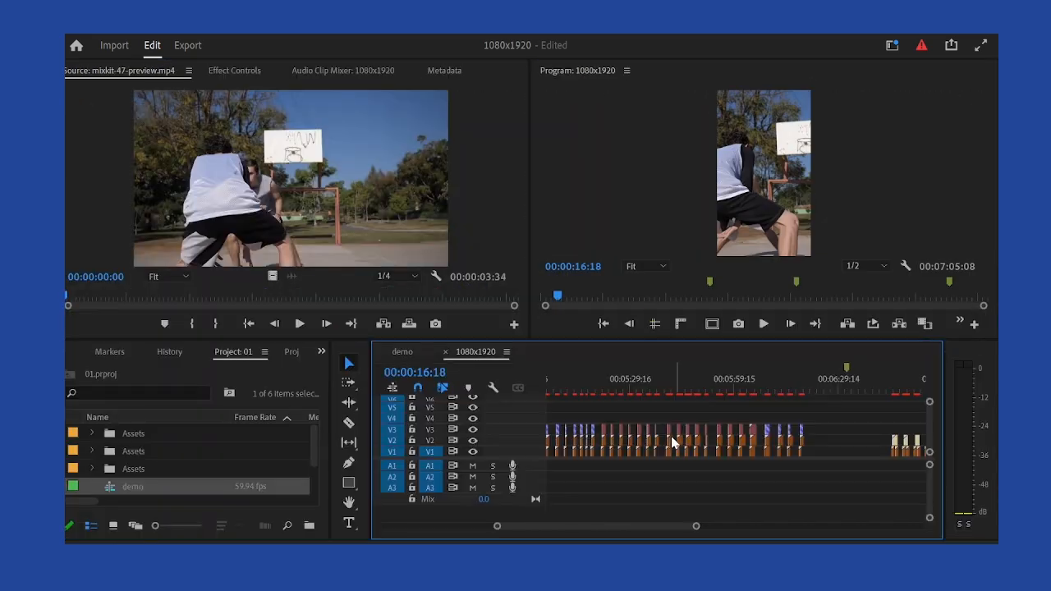
Maximize the timeline again and review the pink, yellow and blue transition groups across the full sequence
{"action": "scroll", "coordinate": [671, 436], "scroll_direction": "down", "scroll_amount": 8}
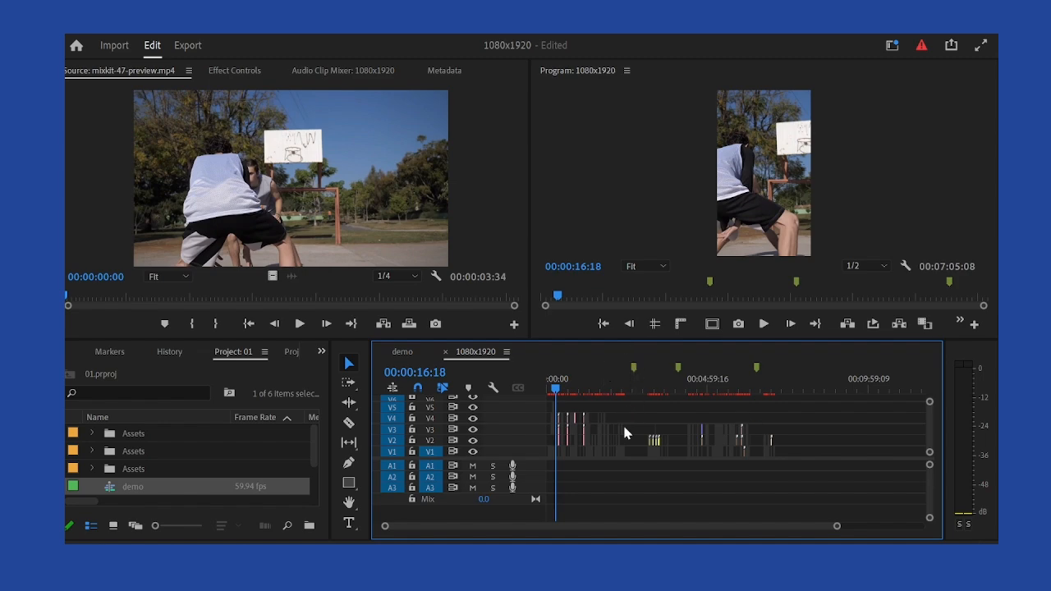
{"action": "key", "text": "grave"}
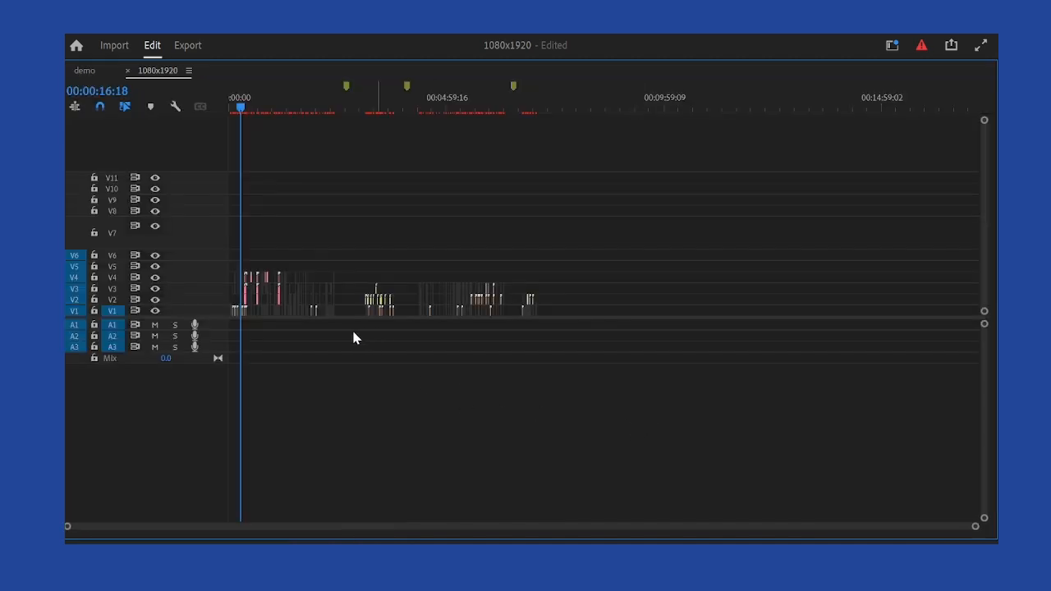
{"action": "scroll", "coordinate": [352, 331], "scroll_direction": "up", "scroll_amount": 8}
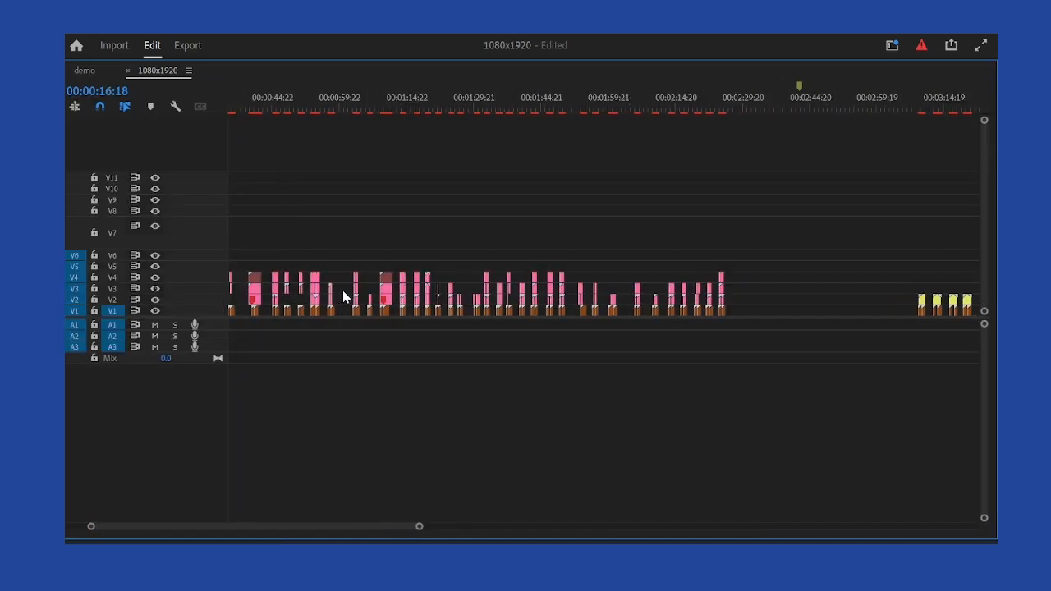
{"action": "scroll", "coordinate": [513, 308], "scroll_direction": "down", "scroll_amount": 8}
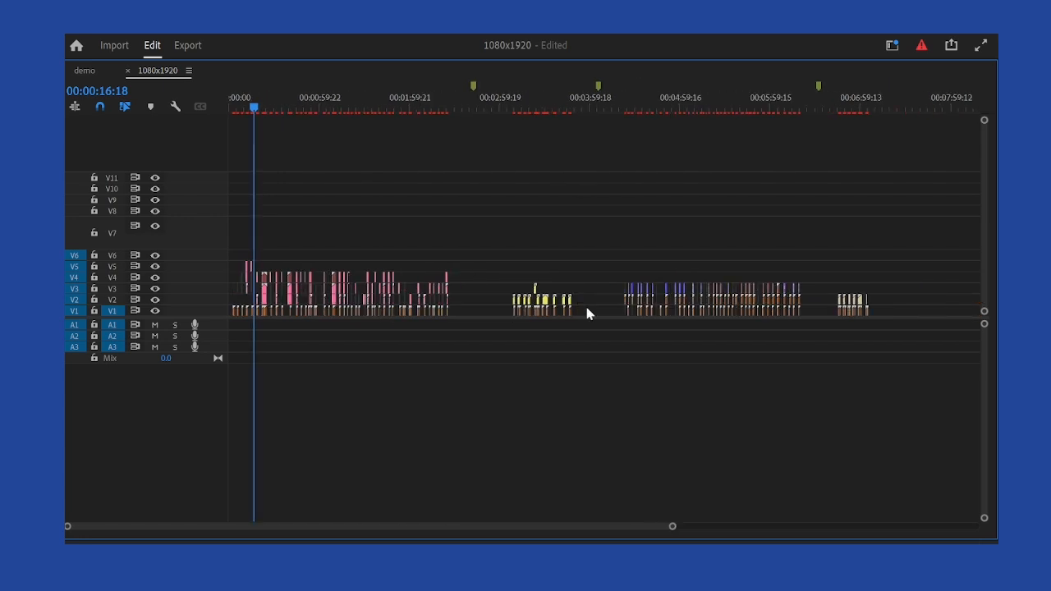
{"action": "scroll", "coordinate": [587, 314], "scroll_direction": "down", "scroll_amount": 3}
{"action": "scroll", "coordinate": [507, 312], "scroll_direction": "up", "scroll_amount": 6}
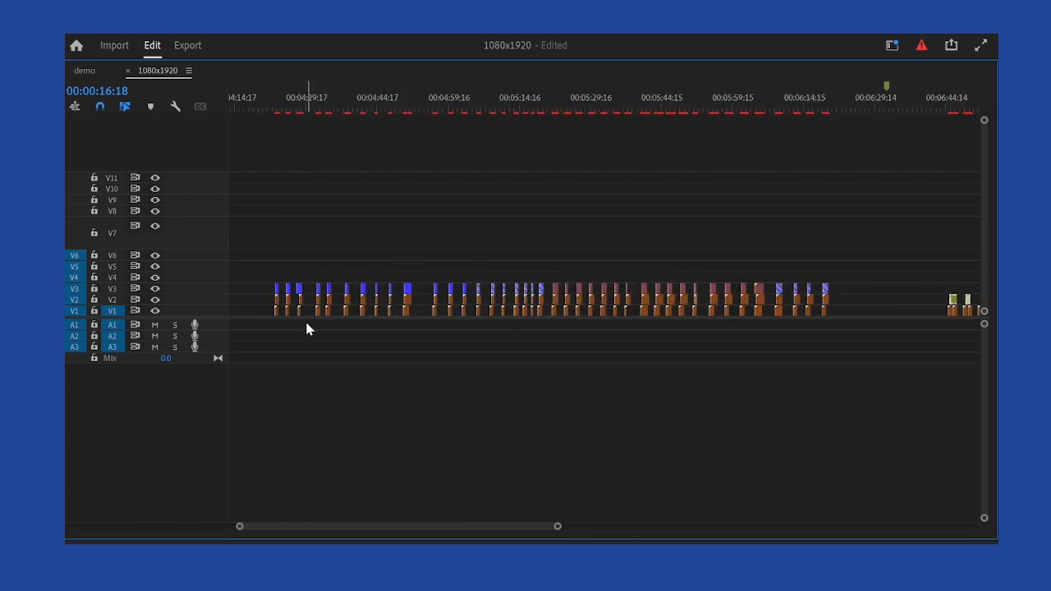
Locate the first blue transition, place the playhead at 00:04:24:01 near its end, and restore the normal panel layout
{"action": "scroll", "coordinate": [282, 330], "scroll_direction": "up", "scroll_amount": 10}
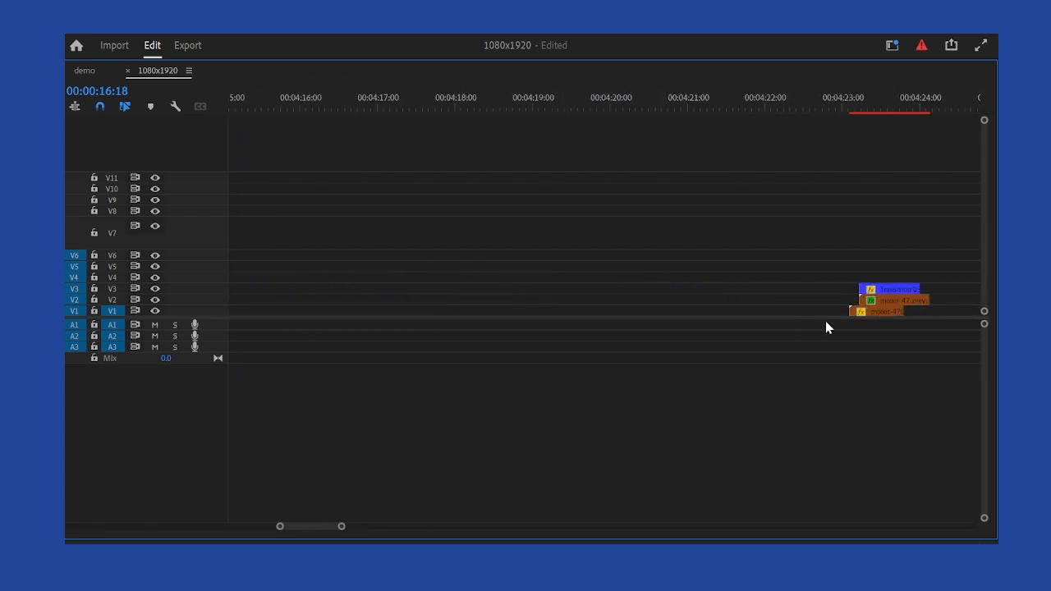
{"action": "scroll", "coordinate": [822, 324], "scroll_direction": "down", "scroll_amount": 3}
{"action": "scroll", "coordinate": [715, 320], "scroll_direction": "up", "scroll_amount": 3}
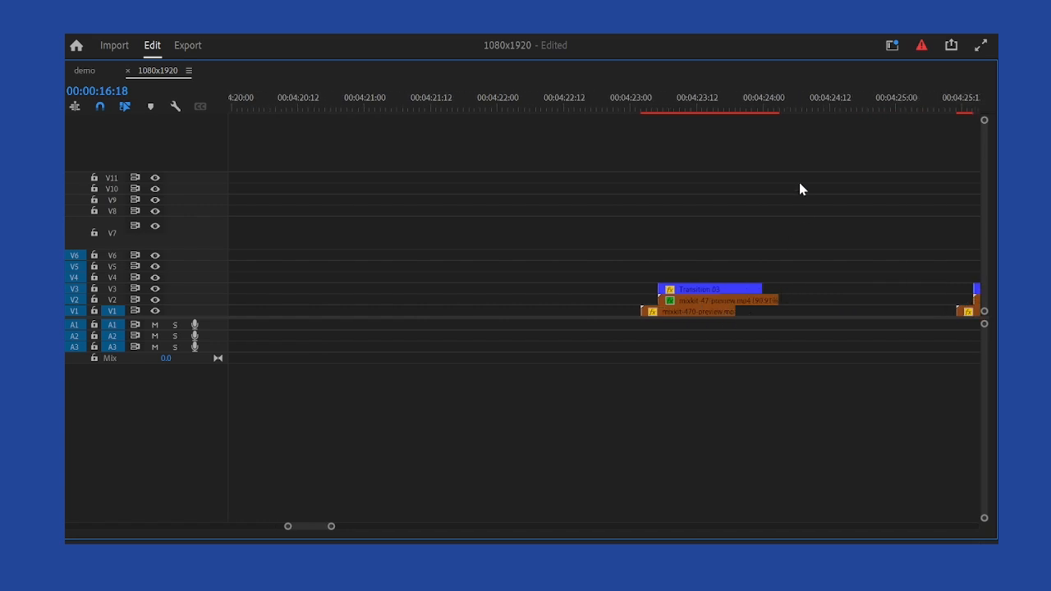
{"action": "left_click", "coordinate": [772, 111]}
{"action": "key", "text": "grave"}
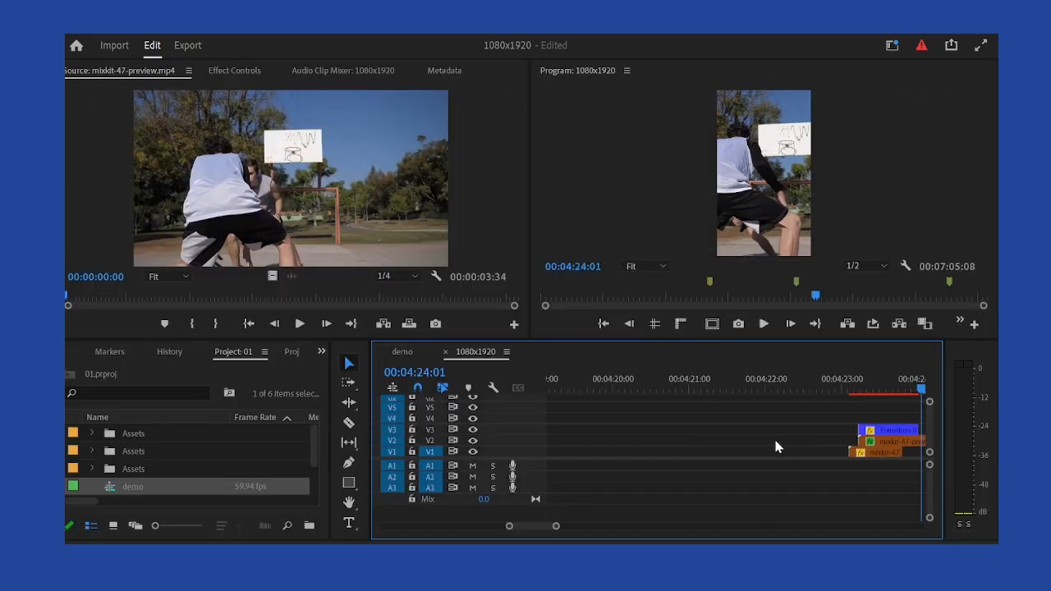
Maximize the timeline and select the first blue transition layer on V3, just before 00:04:24:00
{"action": "scroll", "coordinate": [780, 450], "scroll_direction": "up", "scroll_amount": 2}
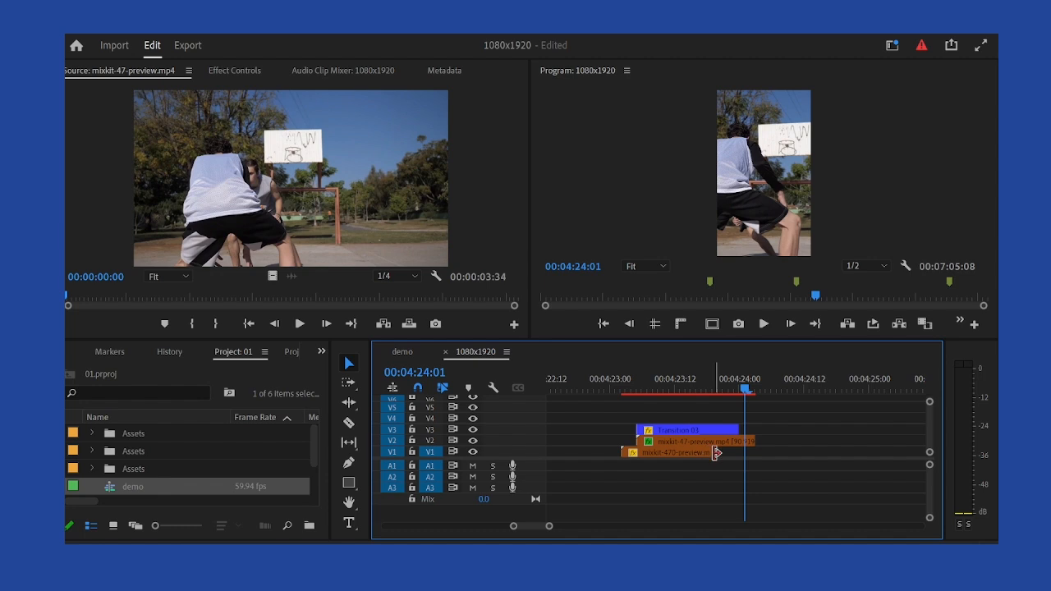
{"action": "key", "text": "grave"}
{"action": "left_click_drag", "start_coordinate": [468, 232], "coordinate": [342, 293]}
{"action": "left_click_drag", "start_coordinate": [376, 387], "coordinate": [309, 298]}
{"action": "left_click_drag", "start_coordinate": [375, 341], "coordinate": [341, 299]}
{"action": "left_click", "coordinate": [365, 294]}
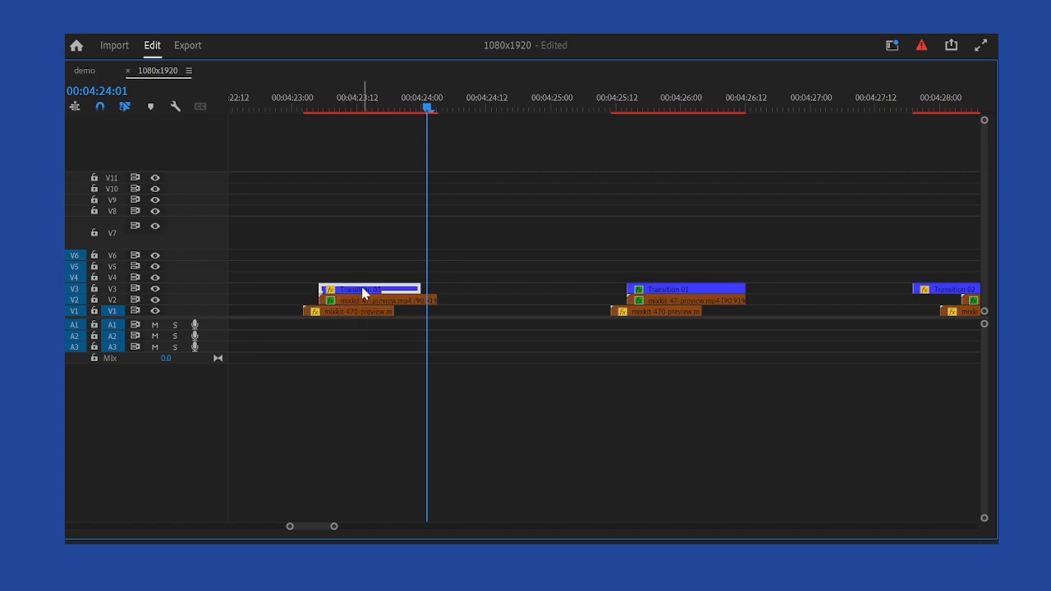
Locate the yellow transition group between about 00:03:09 and 00:03:47 and select its transition layers
{"action": "scroll", "coordinate": [366, 296], "scroll_direction": "down", "scroll_amount": 10}
{"action": "scroll", "coordinate": [378, 311], "scroll_direction": "left", "scroll_amount": 5}
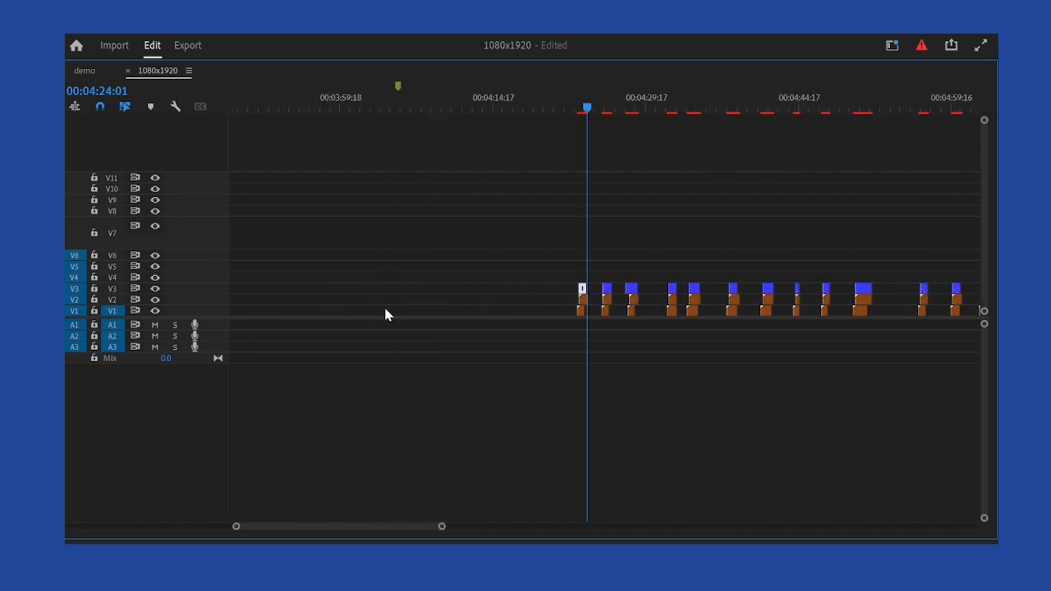
{"action": "scroll", "coordinate": [385, 309], "scroll_direction": "down", "scroll_amount": 3}
{"action": "scroll", "coordinate": [386, 310], "scroll_direction": "left", "scroll_amount": 8}
{"action": "scroll", "coordinate": [575, 330], "scroll_direction": "up", "scroll_amount": 4}
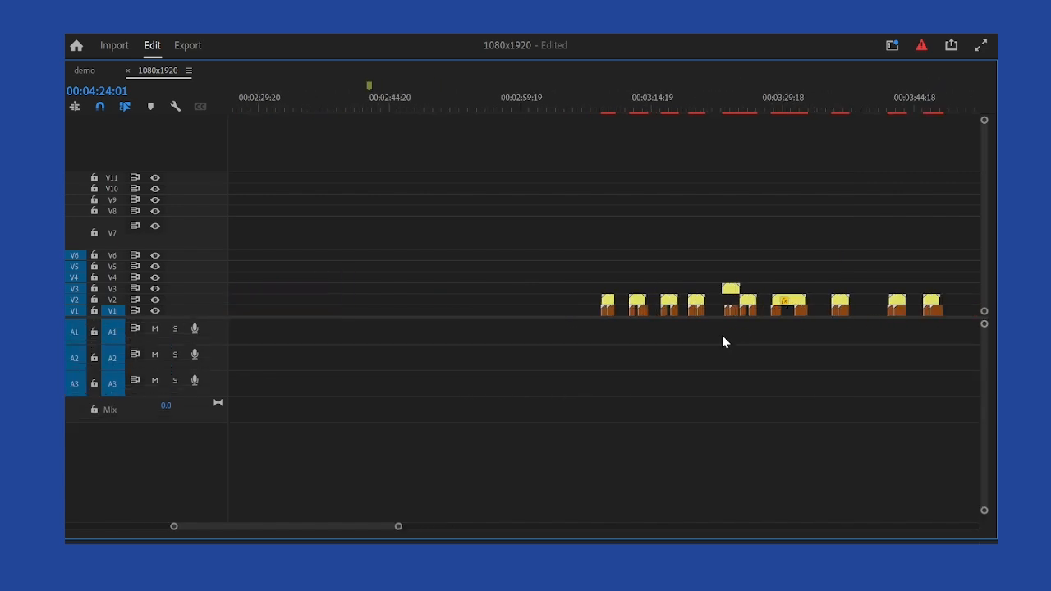
{"action": "left_click_drag", "start_coordinate": [565, 335], "coordinate": [851, 308]}
{"action": "left_click_drag", "start_coordinate": [894, 237], "coordinate": [493, 298]}
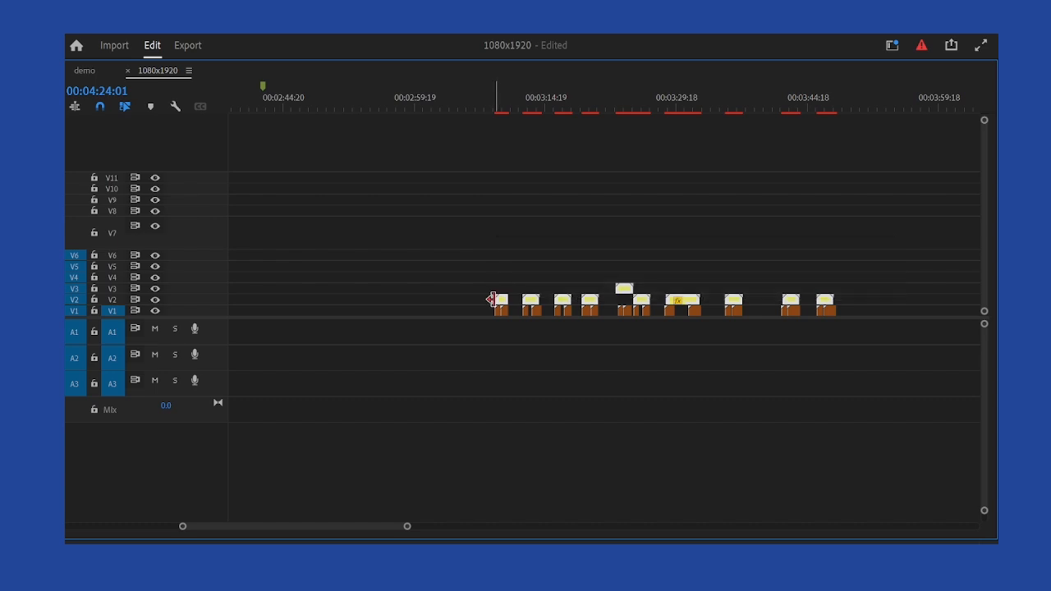
Examine the pink transition group from the sequence start to about 00:02:25, looking for a transition to reuse
{"action": "scroll", "coordinate": [380, 295], "scroll_direction": "down", "scroll_amount": 2}
{"action": "scroll", "coordinate": [399, 277], "scroll_direction": "left", "scroll_amount": 10}
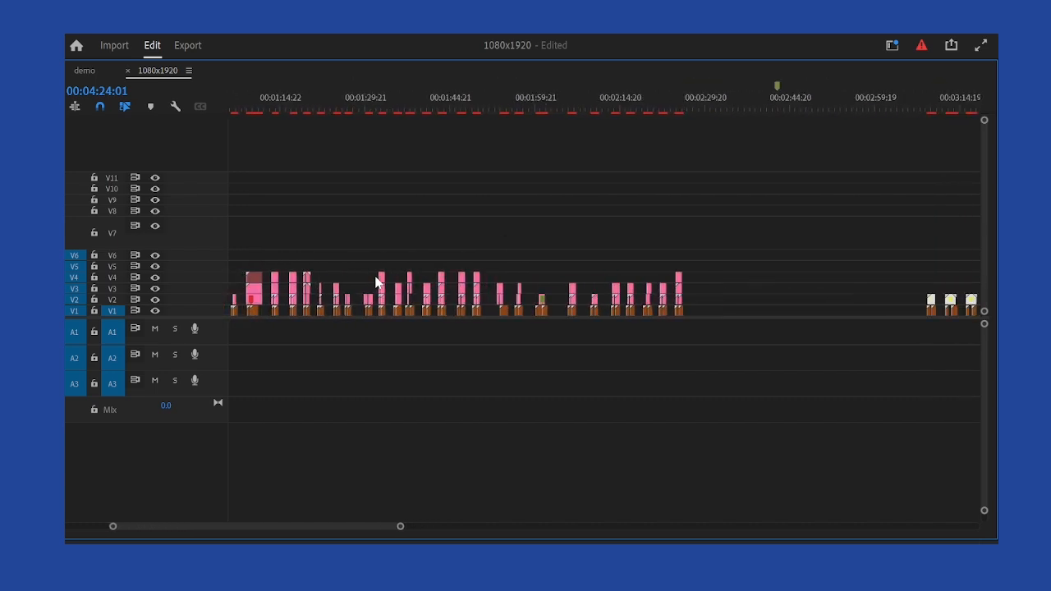
{"action": "scroll", "coordinate": [370, 279], "scroll_direction": "down", "scroll_amount": 3}
{"action": "scroll", "coordinate": [272, 294], "scroll_direction": "up", "scroll_amount": 6}
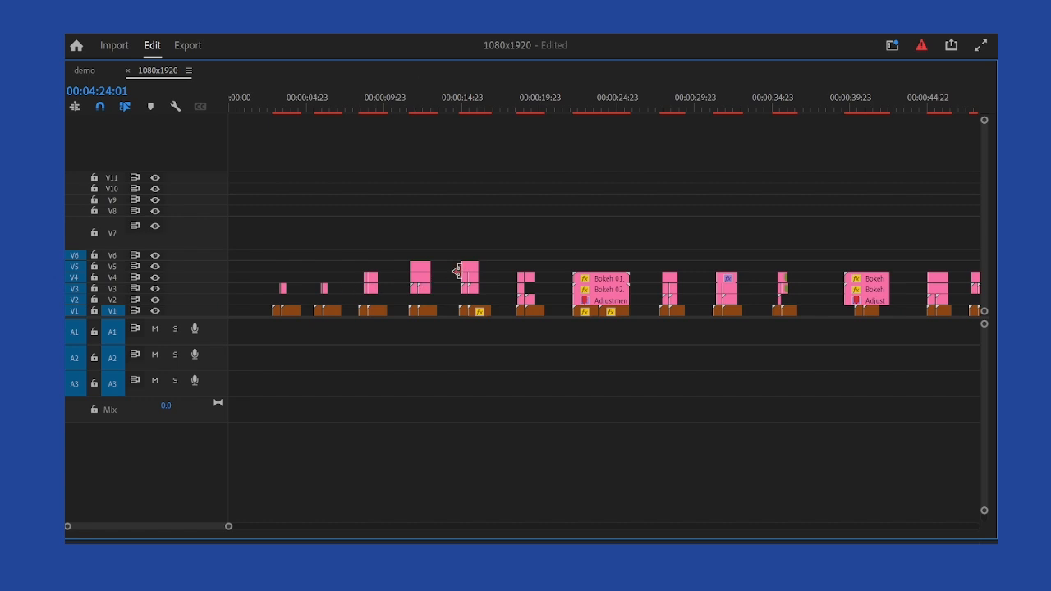
{"action": "scroll", "coordinate": [346, 283], "scroll_direction": "up", "scroll_amount": 3}
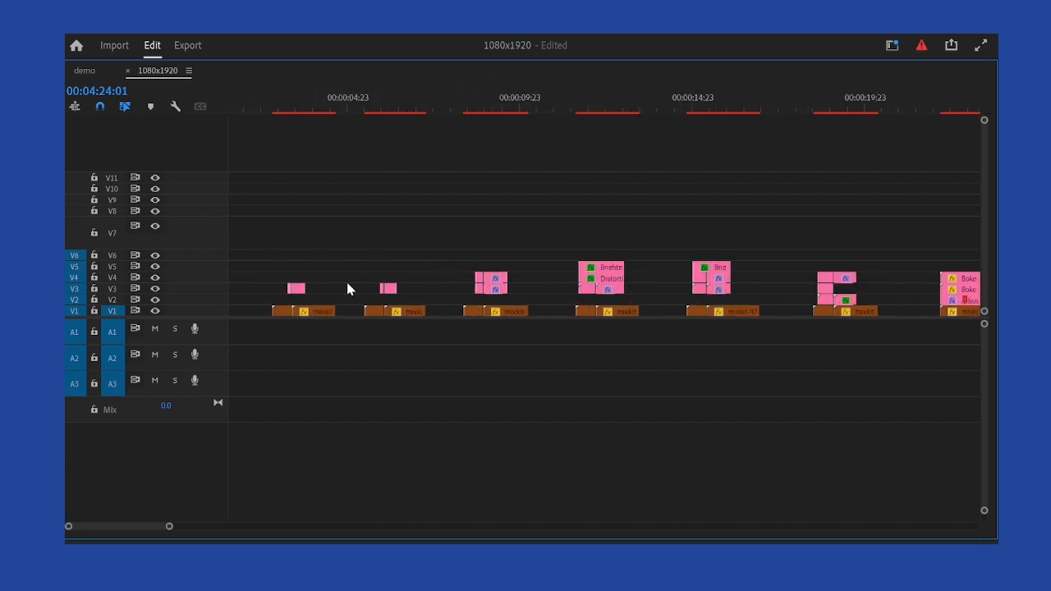
{"action": "scroll", "coordinate": [512, 306], "scroll_direction": "down", "scroll_amount": 8}
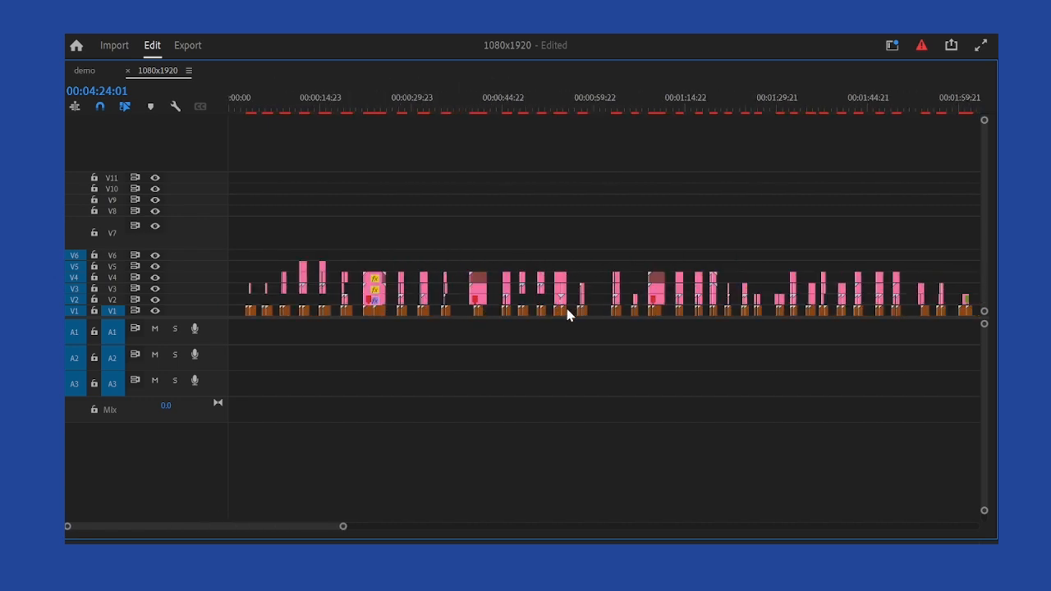
{"action": "scroll", "coordinate": [568, 308], "scroll_direction": "up", "scroll_amount": 5}
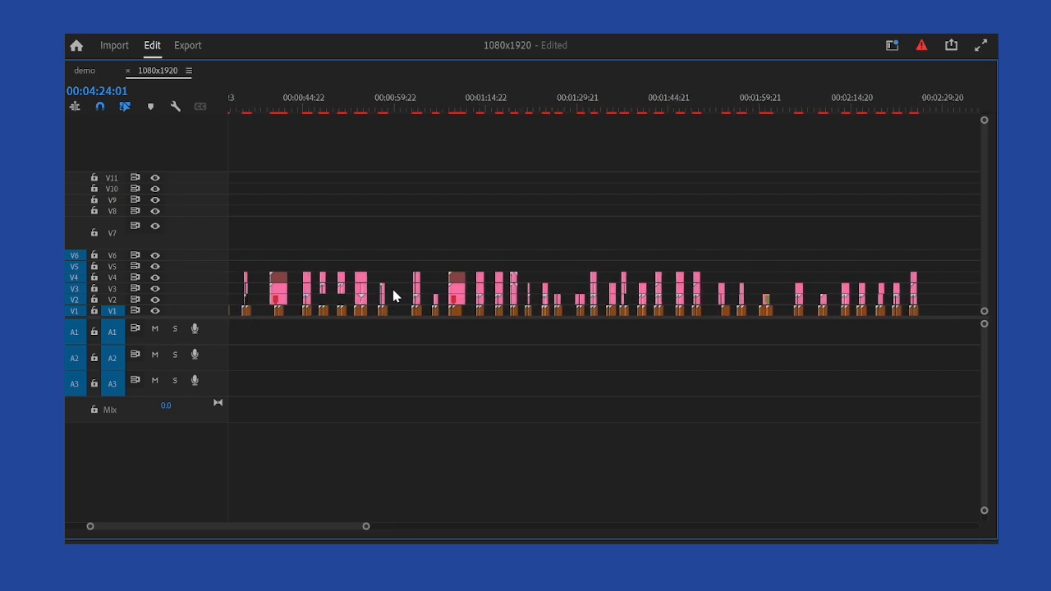
{"action": "scroll", "coordinate": [467, 213], "scroll_direction": "up", "scroll_amount": 3}
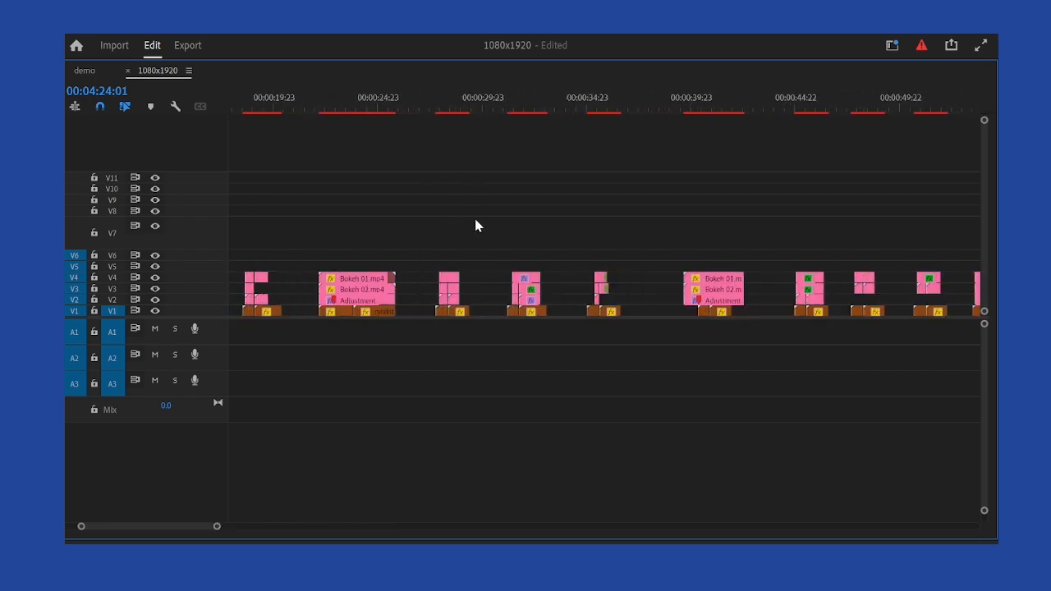
Copy the pink transition layers near 00:00:28 and paste them into the demo sequence at 00:00:02:47, after the last clip
{"action": "left_click_drag", "start_coordinate": [502, 213], "coordinate": [427, 304]}
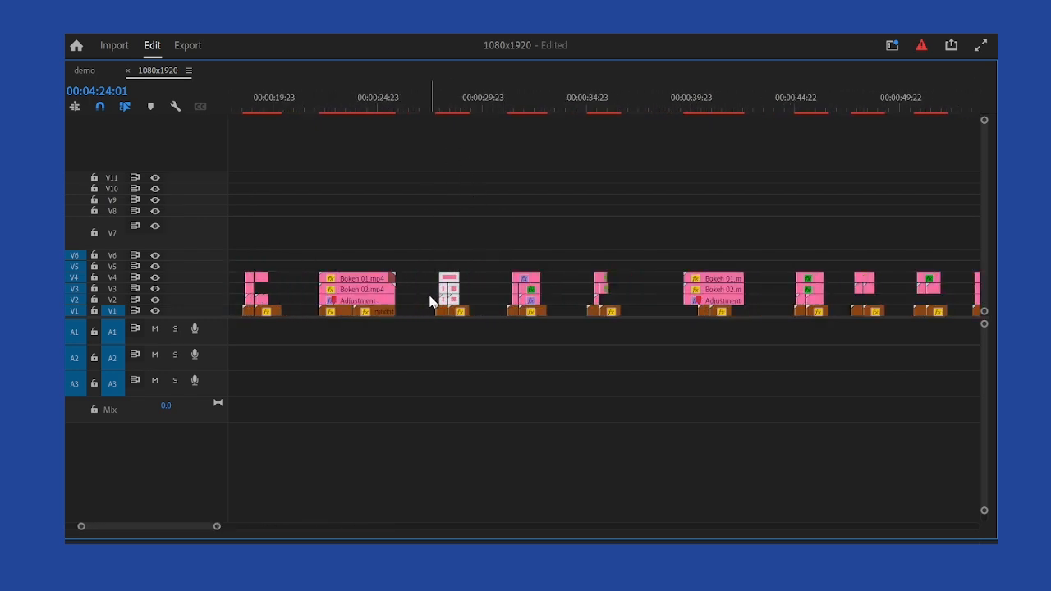
{"action": "left_click", "coordinate": [90, 73]}
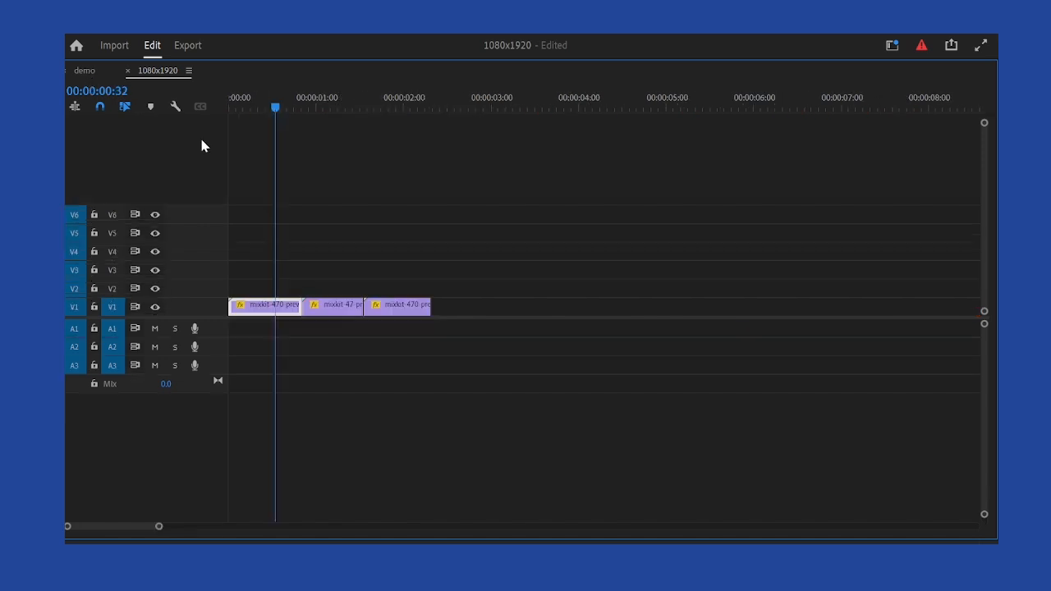
{"action": "left_click", "coordinate": [471, 105]}
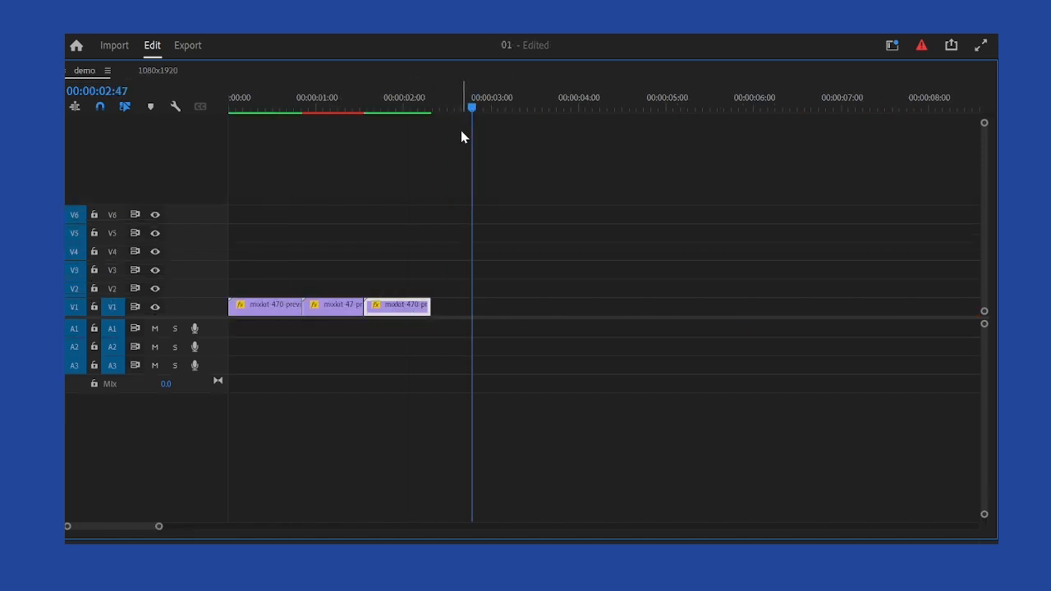
{"action": "key", "text": "ctrl+v"}
{"action": "scroll", "coordinate": [434, 234], "scroll_direction": "up", "scroll_amount": 1}
{"action": "scroll", "coordinate": [411, 258], "scroll_direction": "up", "scroll_amount": 1}
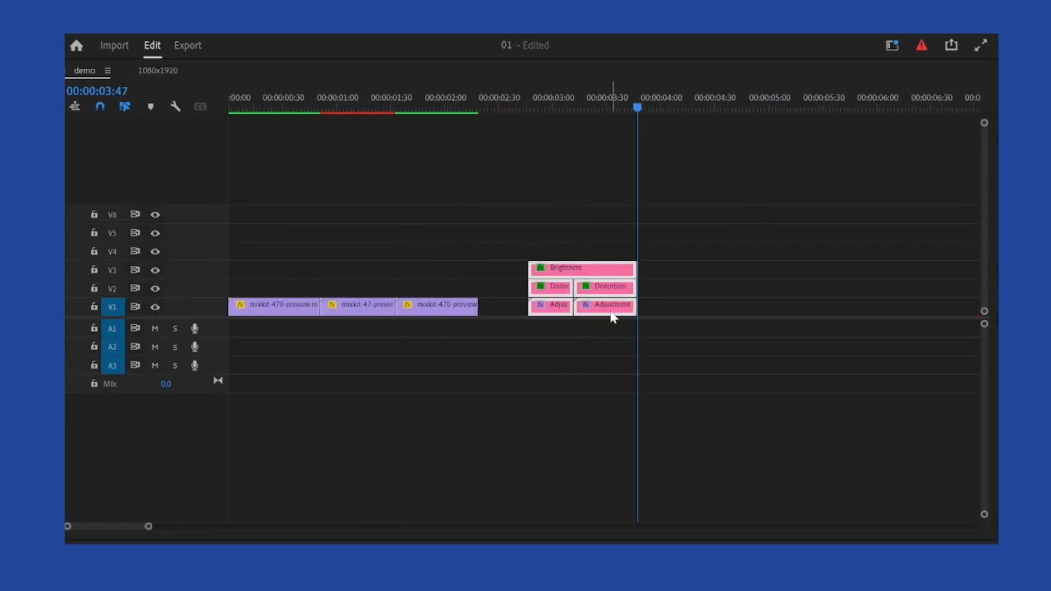
Move the pasted transition layers to V3–V5 over the first cut, place the playhead at 00:00:00:18, and restore the normal panel layout
{"action": "left_click_drag", "start_coordinate": [611, 318], "coordinate": [358, 276]}
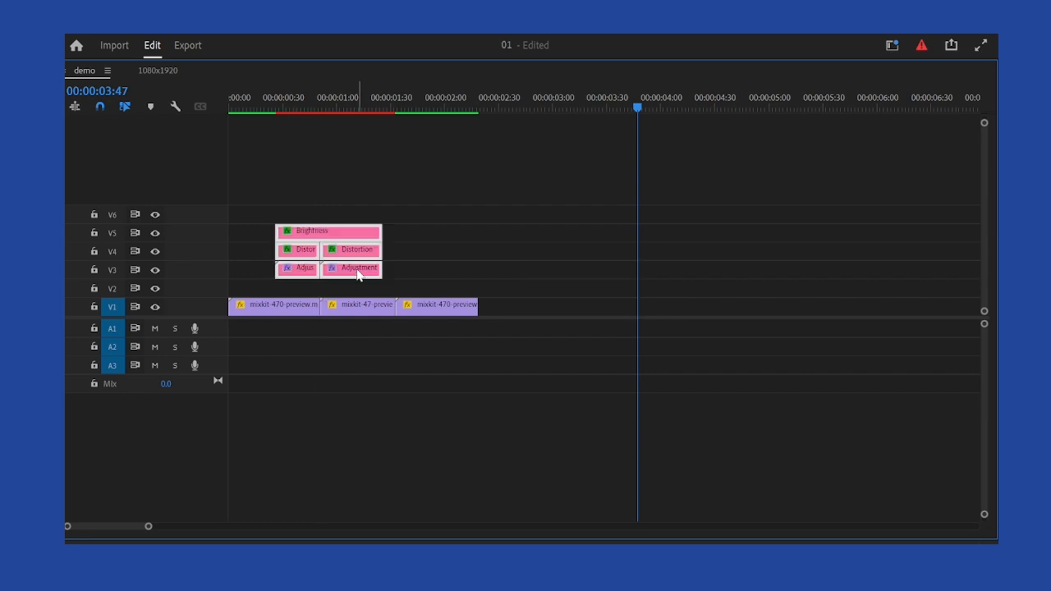
{"action": "left_click", "coordinate": [261, 106]}
{"action": "key", "text": "grave"}
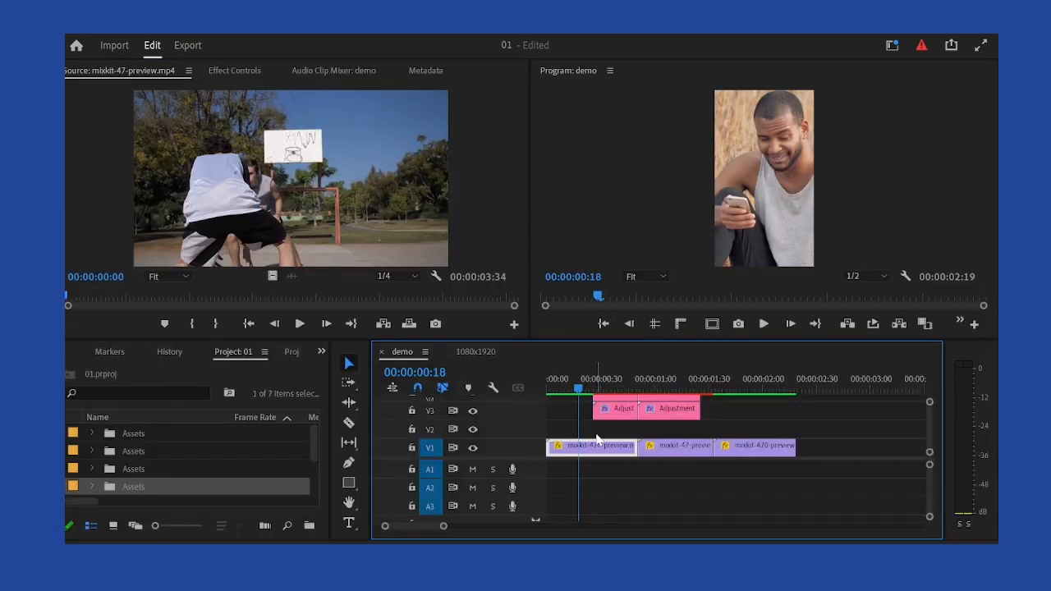
Select all transition layers on V3 to V5 in the maximized timeline and apply Scale to Frame Size to them
{"action": "scroll", "coordinate": [597, 441], "scroll_direction": "down", "scroll_amount": 1}
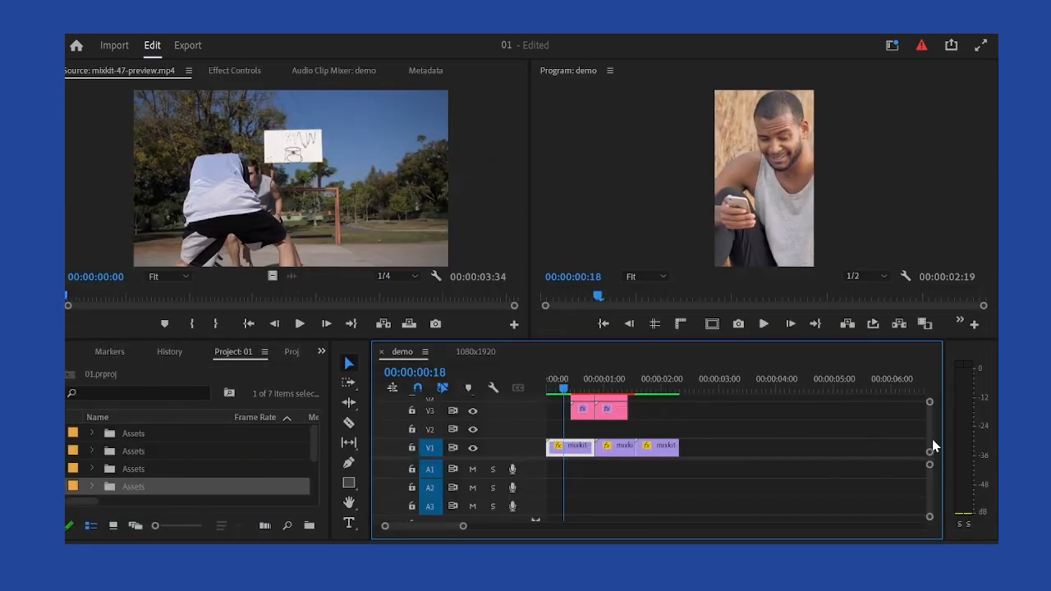
{"action": "scroll", "coordinate": [930, 439], "scroll_direction": "up", "scroll_amount": 3}
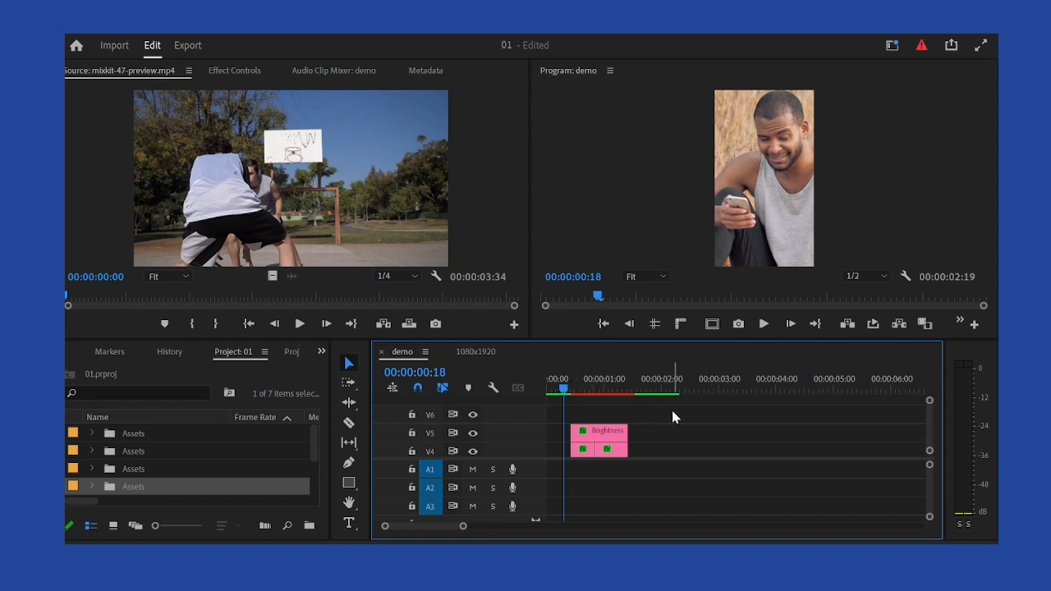
{"action": "key", "text": "grave"}
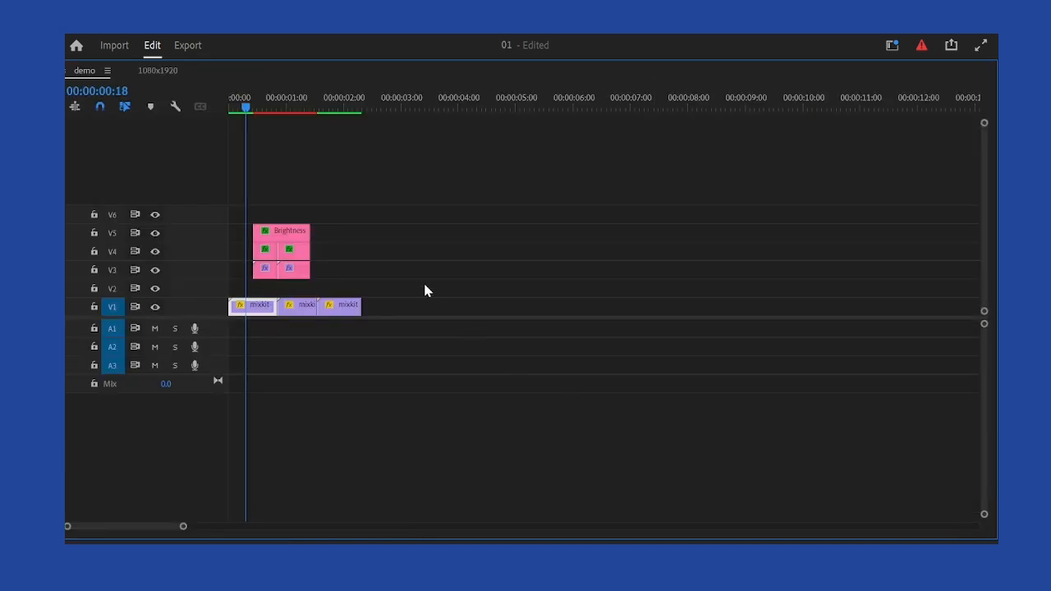
{"action": "left_click_drag", "start_coordinate": [427, 149], "coordinate": [245, 282]}
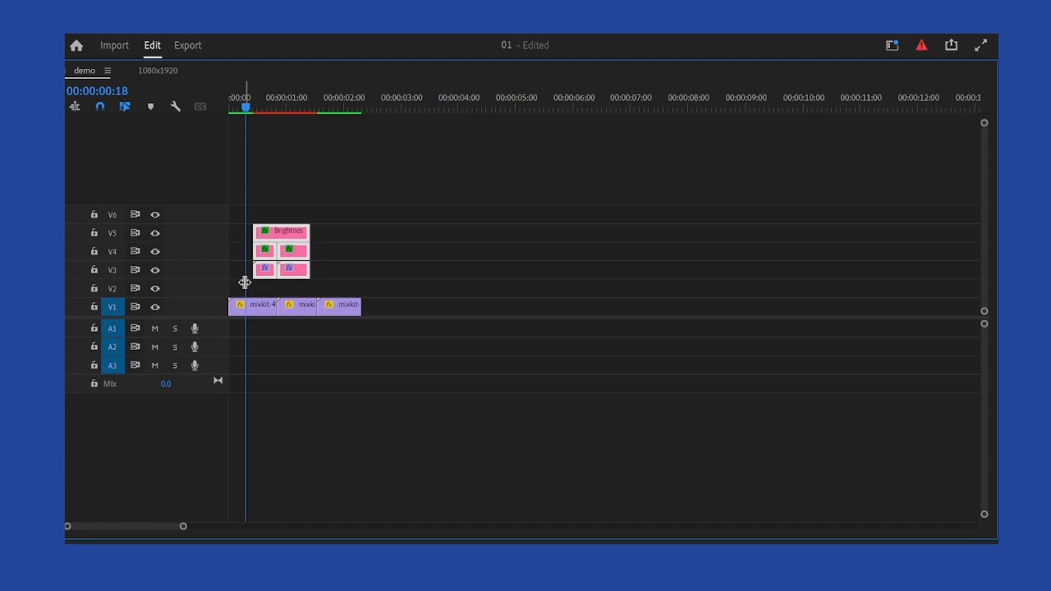
{"action": "right_click", "coordinate": [286, 253]}
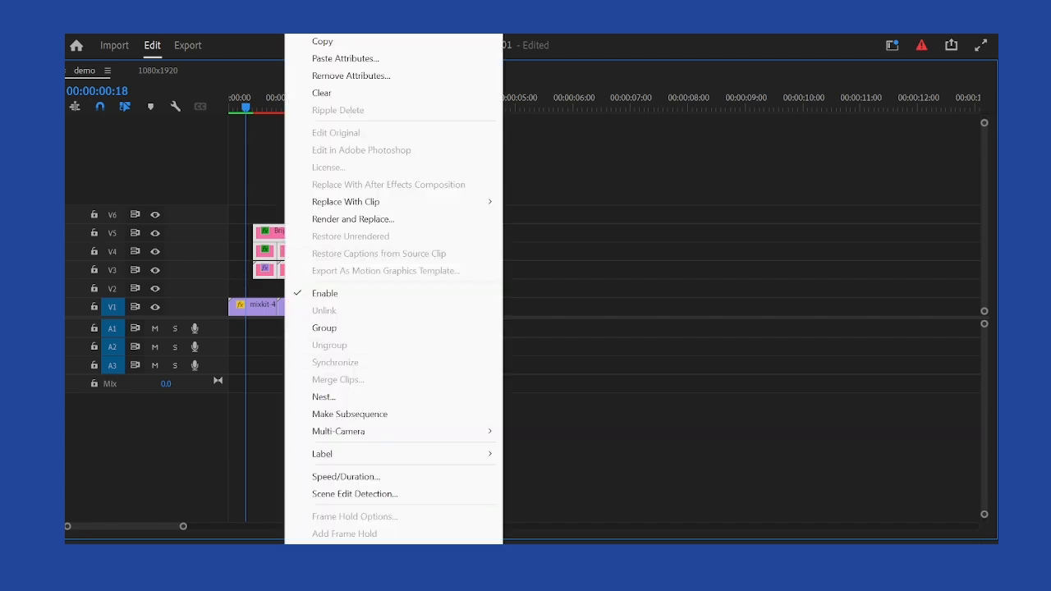
{"action": "mouse_move", "coordinate": [371, 542]}
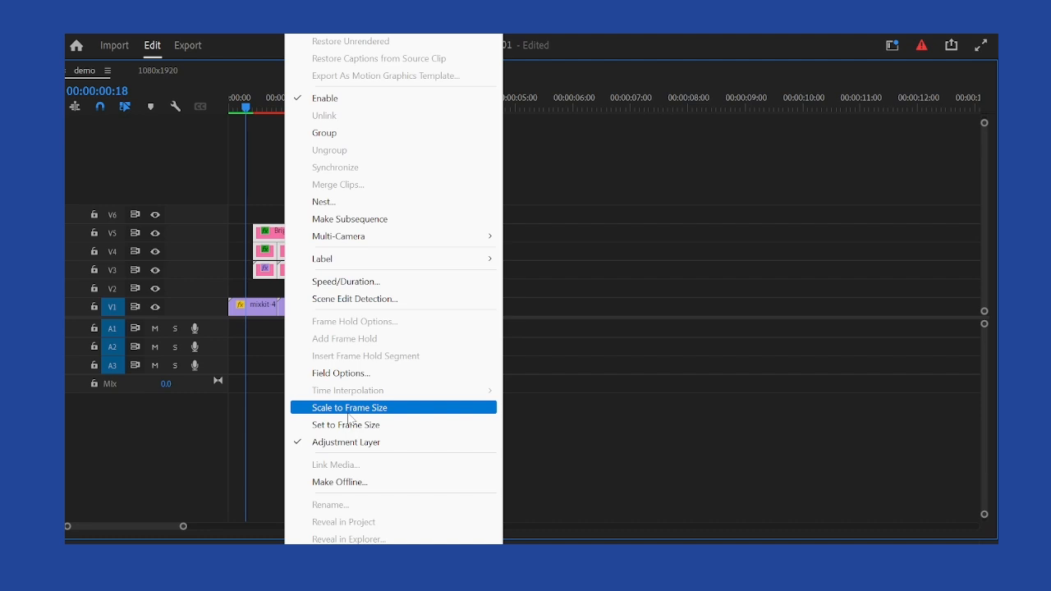
{"action": "left_click", "coordinate": [348, 408]}
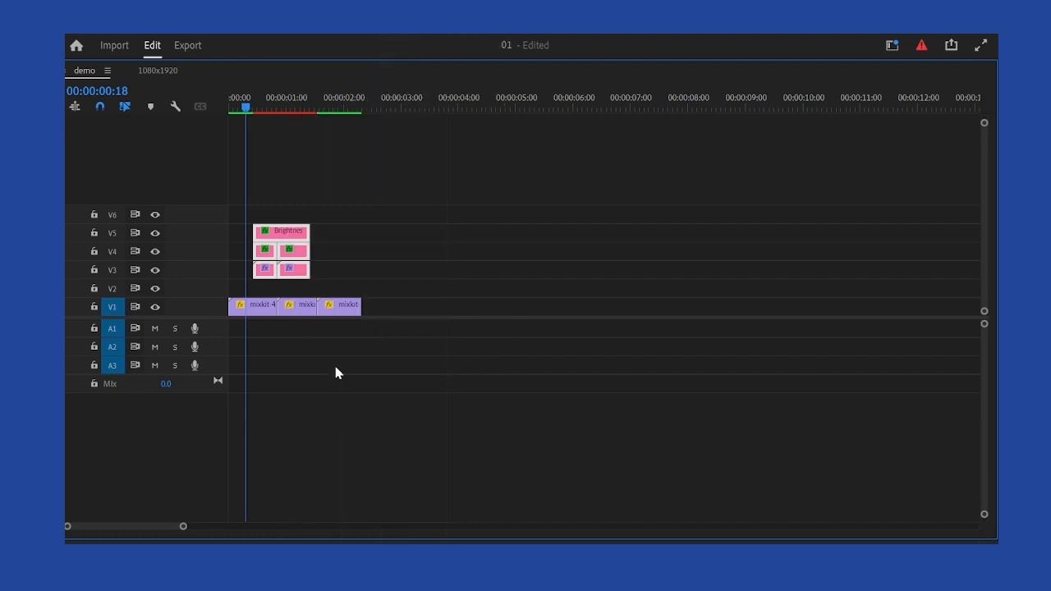
Toggle the Scale to Frame Size option once more for the selected transition layers
{"action": "right_click", "coordinate": [269, 305]}
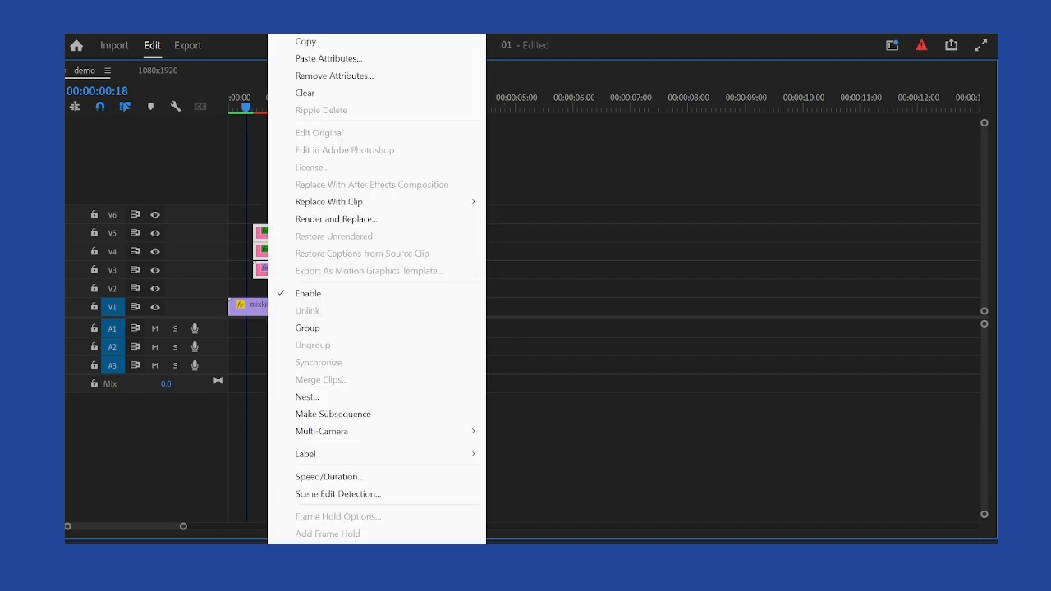
{"action": "scroll", "coordinate": [323, 501], "scroll_direction": "down", "scroll_amount": 3}
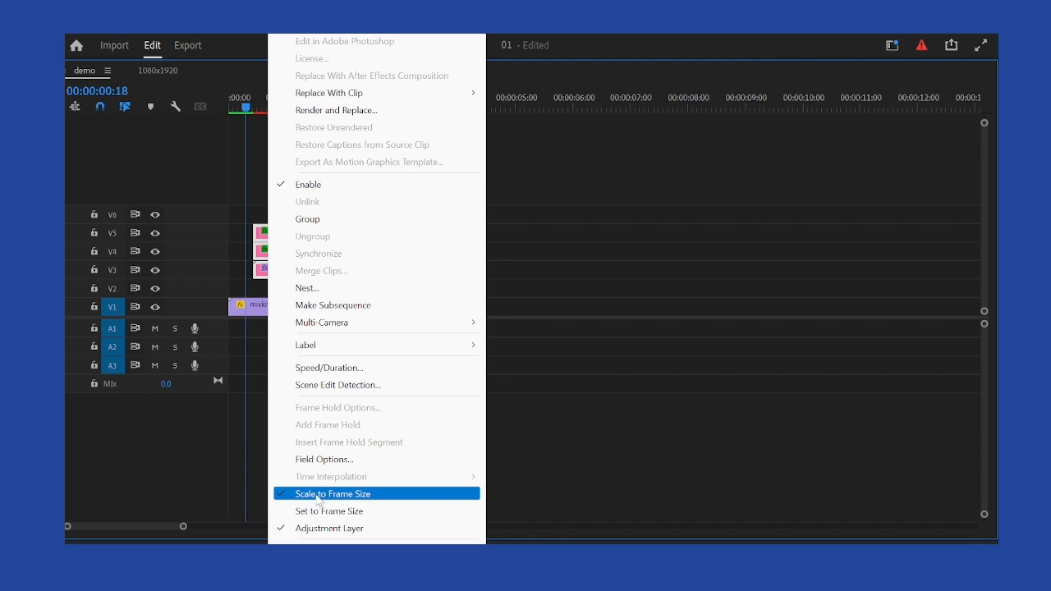
{"action": "left_click", "coordinate": [320, 494]}
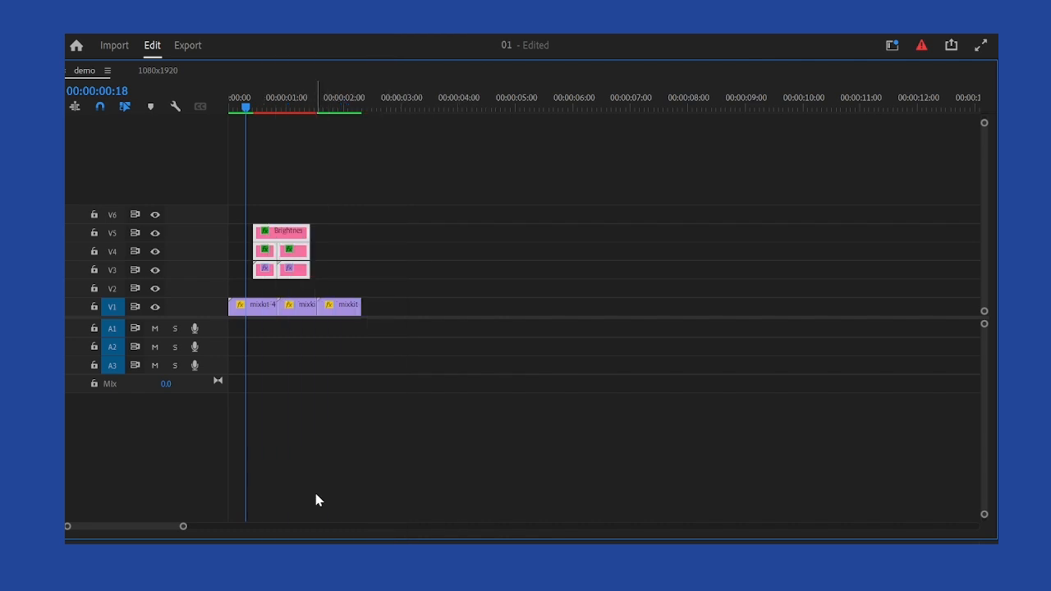
Select several pink transitions in the 1080x1920 sequence, return to the demo sequence, and restore the normal panel layout
{"action": "left_click", "coordinate": [158, 70]}
{"action": "left_click_drag", "start_coordinate": [312, 220], "coordinate": [669, 292]}
{"action": "left_click", "coordinate": [90, 71]}
{"action": "key", "text": "grave"}
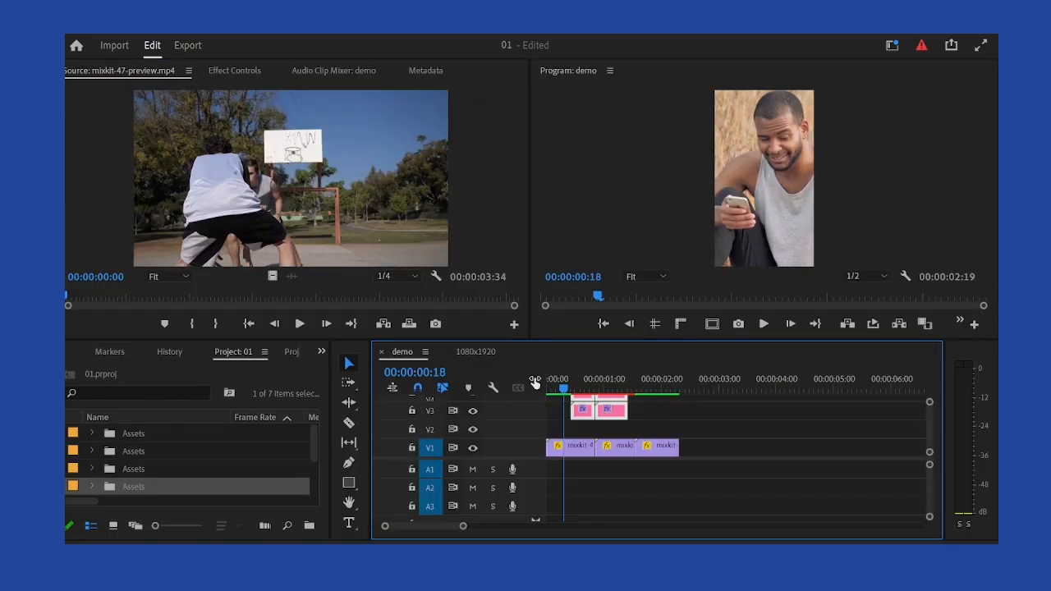
Mark a 00:00:01:23 range around the transition in the demo sequence, render it, and play back the result
{"action": "left_click_drag", "start_coordinate": [576, 384], "coordinate": [567, 383]}
{"action": "key", "text": "i"}
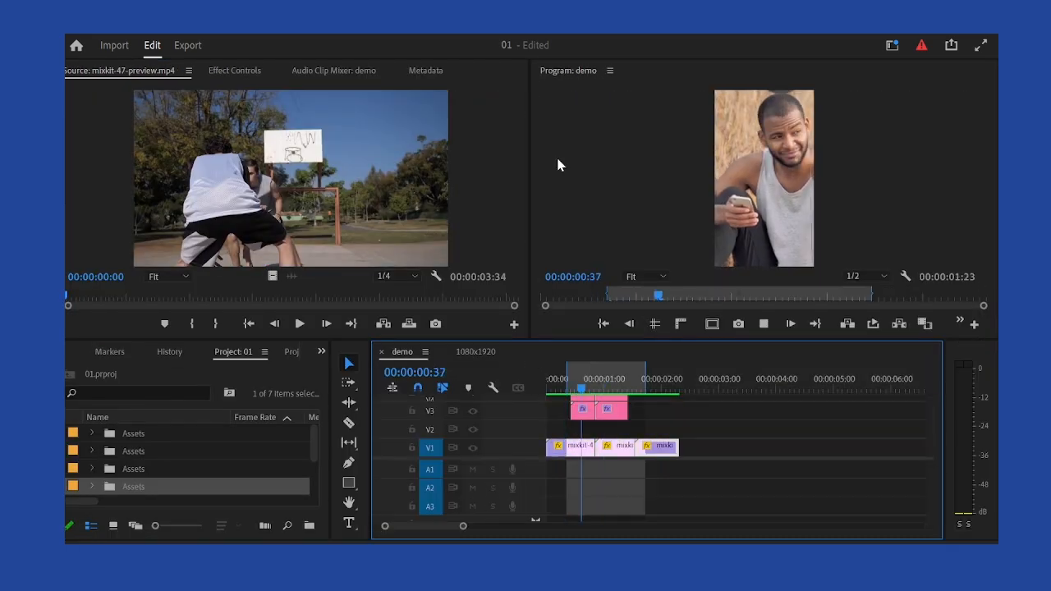
{"action": "key", "text": "space"}
{"action": "left_click_drag", "start_coordinate": [588, 379], "coordinate": [562, 385]}
{"action": "key", "text": "space"}
{"action": "key", "text": "space"}
{"action": "key", "text": "space"}
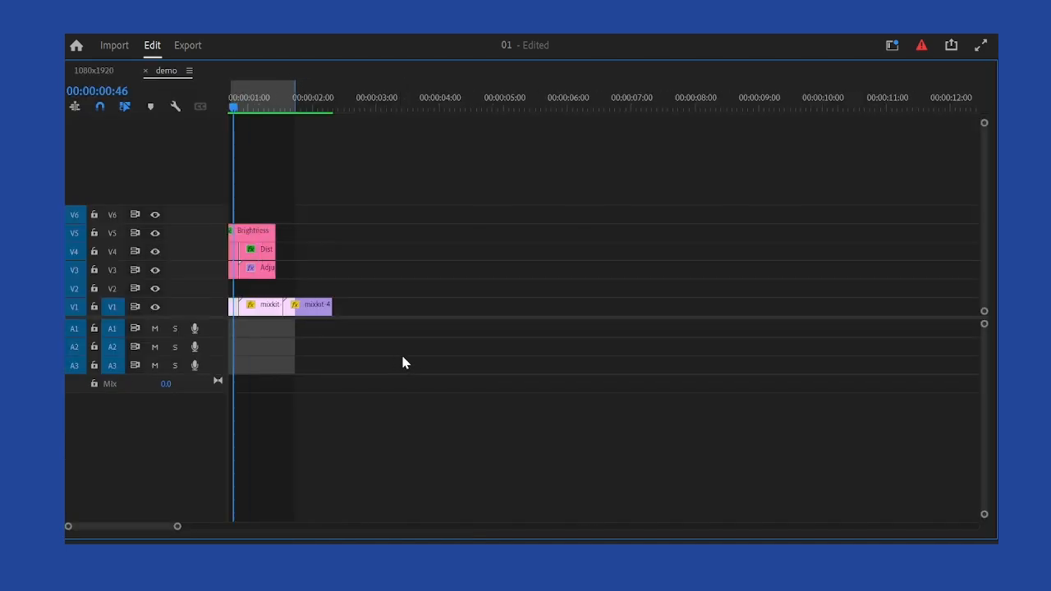
Return to the 1080x1920 sequence, maximize the timeline, and select only the pink transition layers near 00:00:15
{"action": "key", "text": "grave"}
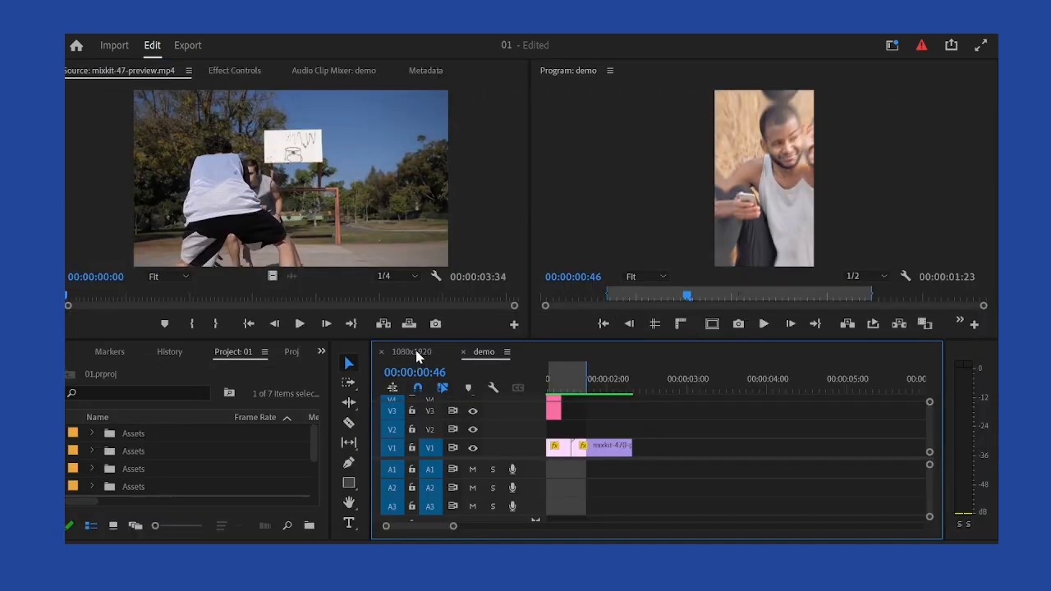
{"action": "left_click", "coordinate": [416, 357]}
{"action": "key", "text": "grave"}
{"action": "scroll", "coordinate": [443, 361], "scroll_direction": "up", "scroll_amount": 4}
{"action": "scroll", "coordinate": [319, 310], "scroll_direction": "up", "scroll_amount": 4}
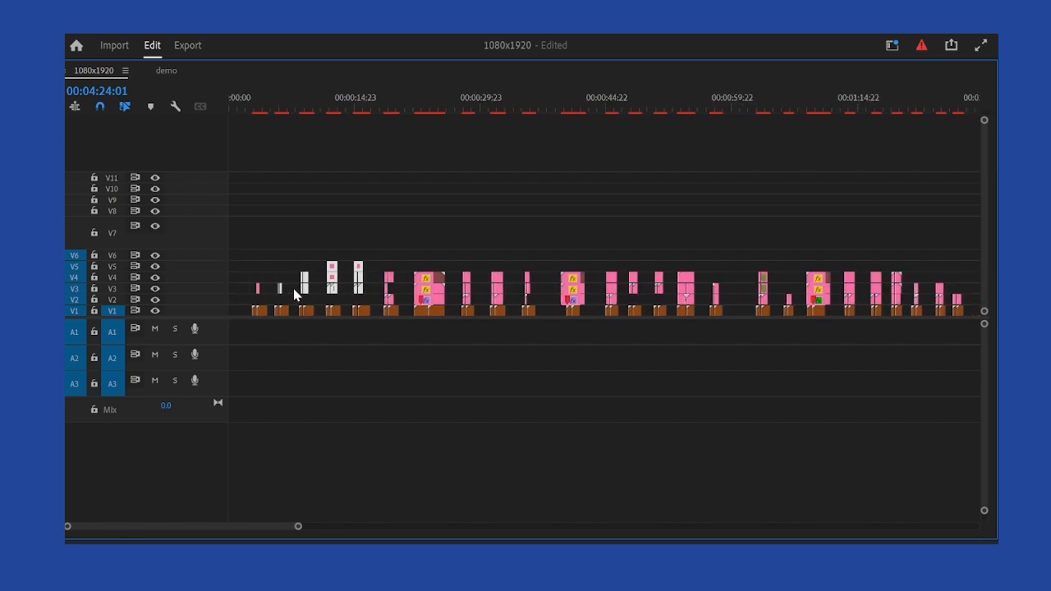
{"action": "scroll", "coordinate": [294, 296], "scroll_direction": "up", "scroll_amount": 3}
{"action": "scroll", "coordinate": [377, 239], "scroll_direction": "up", "scroll_amount": 4}
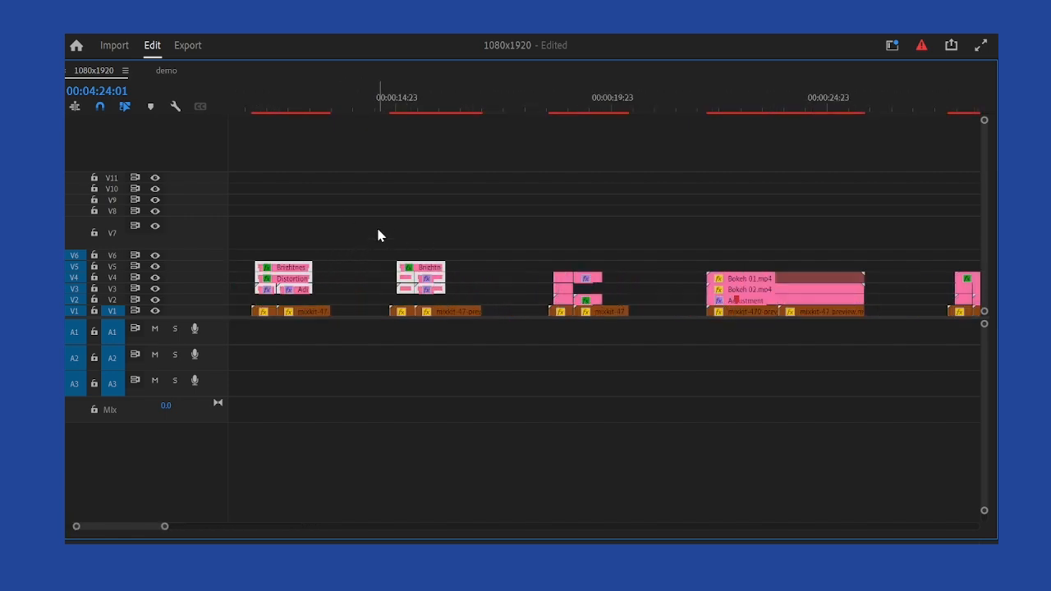
{"action": "left_click_drag", "start_coordinate": [351, 211], "coordinate": [477, 289]}
{"action": "left_click_drag", "start_coordinate": [472, 228], "coordinate": [399, 290]}
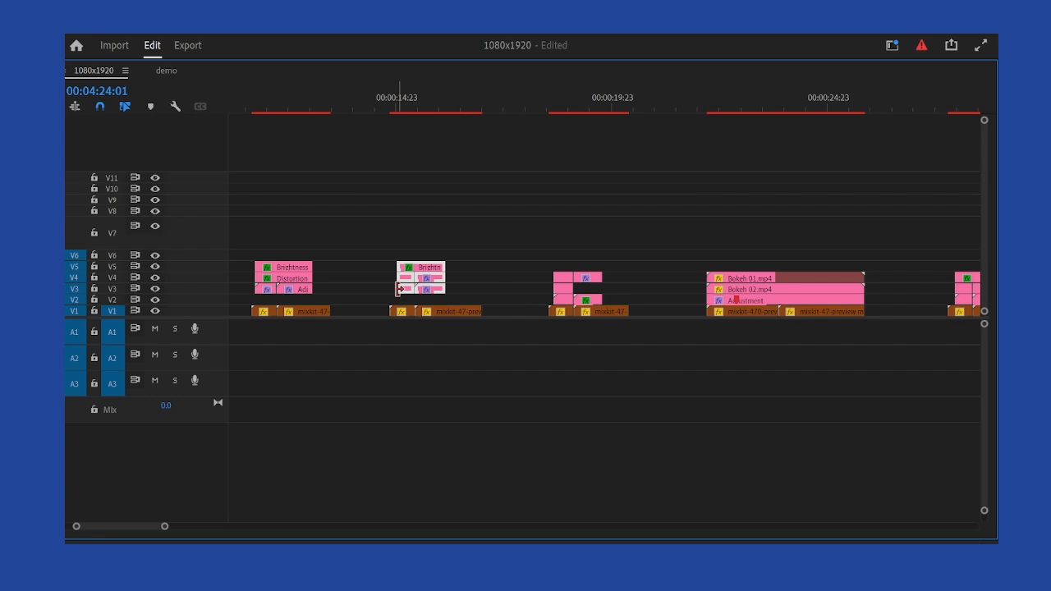
{"action": "left_click_drag", "start_coordinate": [350, 220], "coordinate": [475, 298]}
{"action": "scroll", "coordinate": [412, 289], "scroll_direction": "down", "scroll_amount": 6}
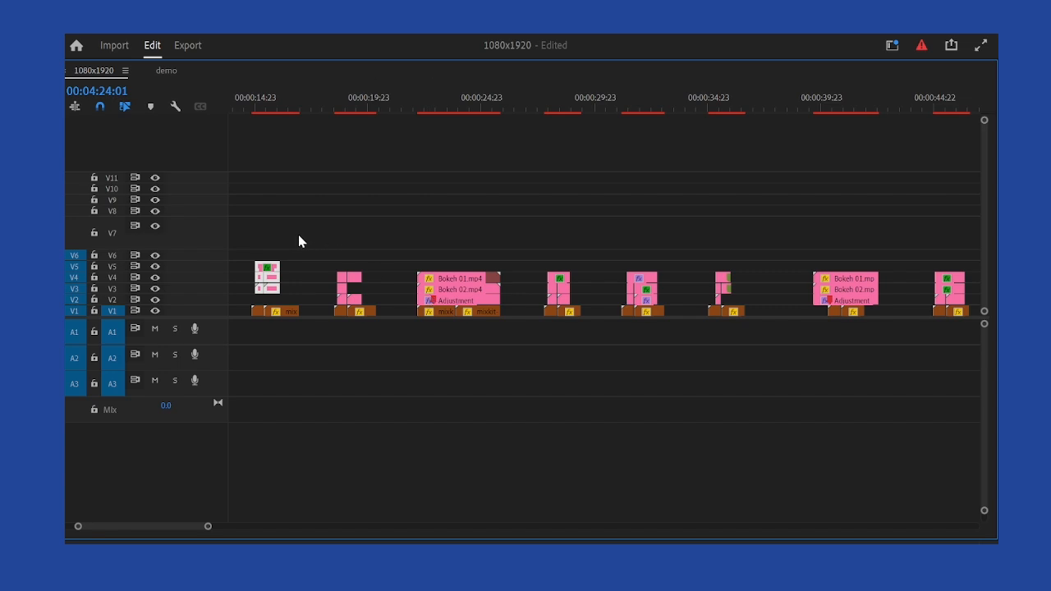
{"action": "right_click", "coordinate": [265, 276]}
{"action": "scroll", "coordinate": [374, 460], "scroll_direction": "down", "scroll_amount": 1}
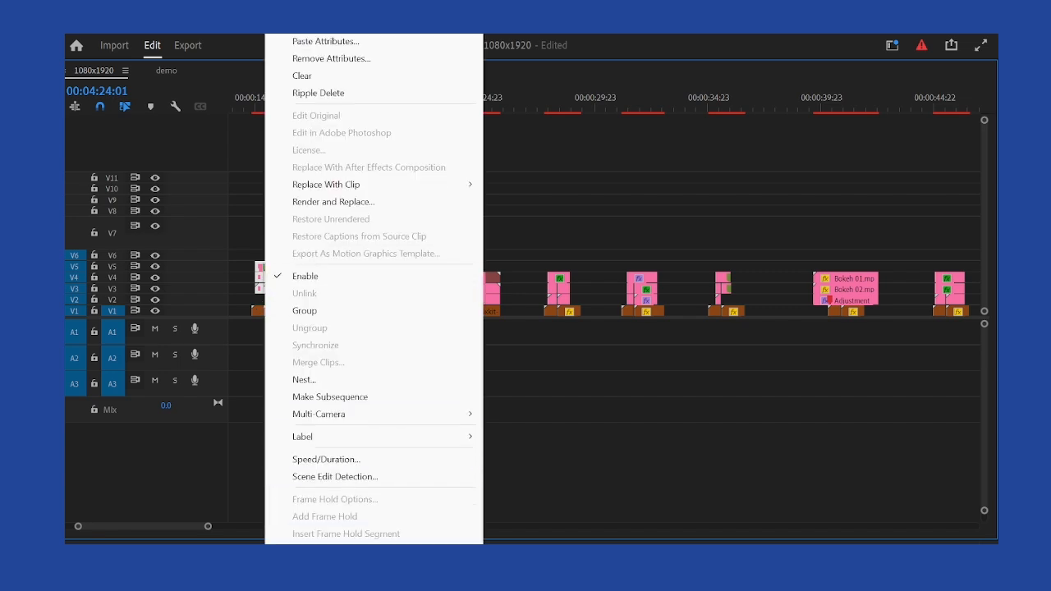
{"action": "scroll", "coordinate": [374, 460], "scroll_direction": "down", "scroll_amount": 5}
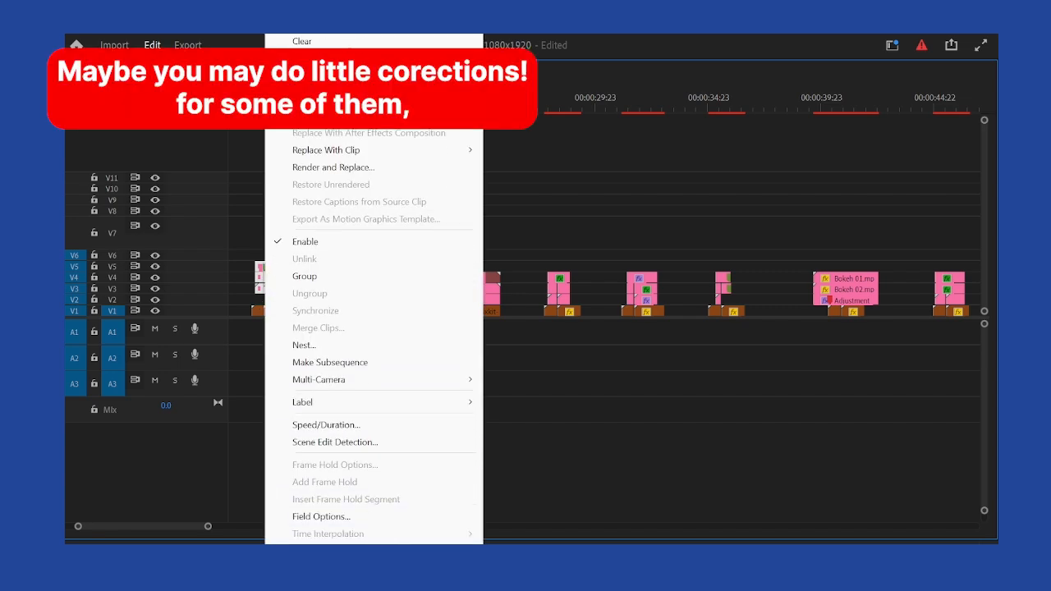
{"action": "left_click", "coordinate": [586, 446]}
Browse the 1080x1920 sequence to the yellow transitions, restore the normal panel layout, and preview the first one at 00:03:09:10
{"action": "scroll", "coordinate": [396, 353], "scroll_direction": "down", "scroll_amount": 3}
{"action": "left_click_drag", "start_coordinate": [425, 223], "coordinate": [897, 308]}
{"action": "scroll", "coordinate": [569, 254], "scroll_direction": "down", "scroll_amount": 2}
{"action": "scroll", "coordinate": [569, 257], "scroll_direction": "down", "scroll_amount": 10}
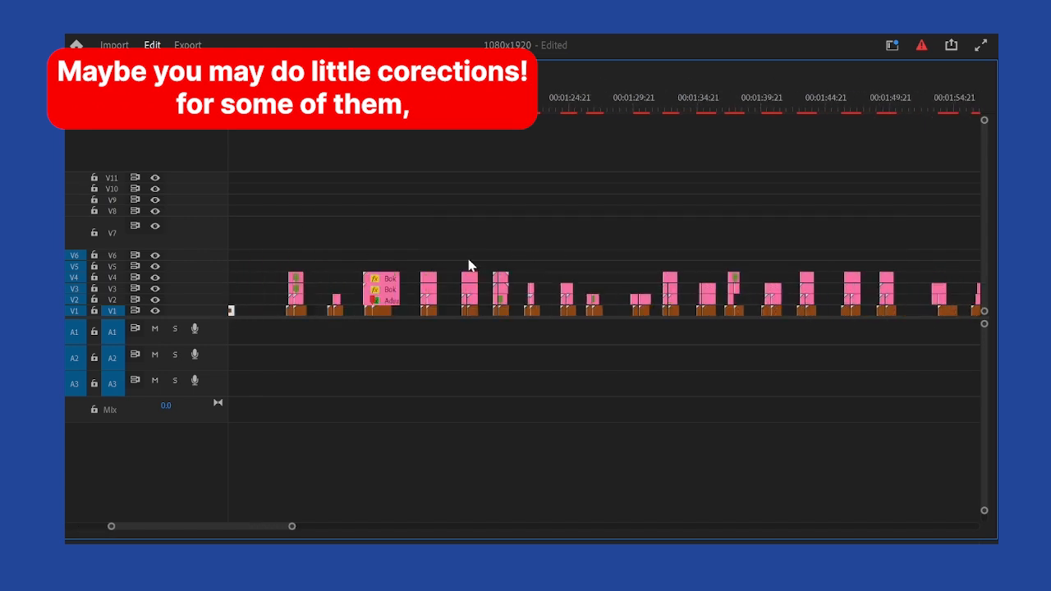
{"action": "scroll", "coordinate": [562, 277], "scroll_direction": "down", "scroll_amount": 5}
{"action": "scroll", "coordinate": [723, 285], "scroll_direction": "up", "scroll_amount": 6}
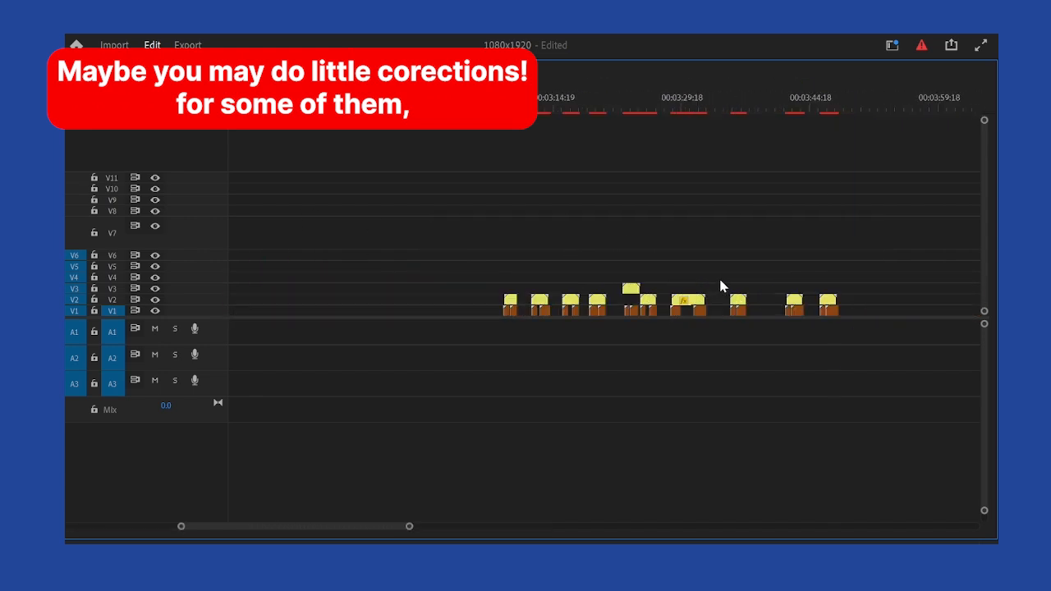
{"action": "left_click_drag", "start_coordinate": [270, 236], "coordinate": [405, 301]}
{"action": "key", "text": "grave"}
{"action": "left_click", "coordinate": [662, 388]}
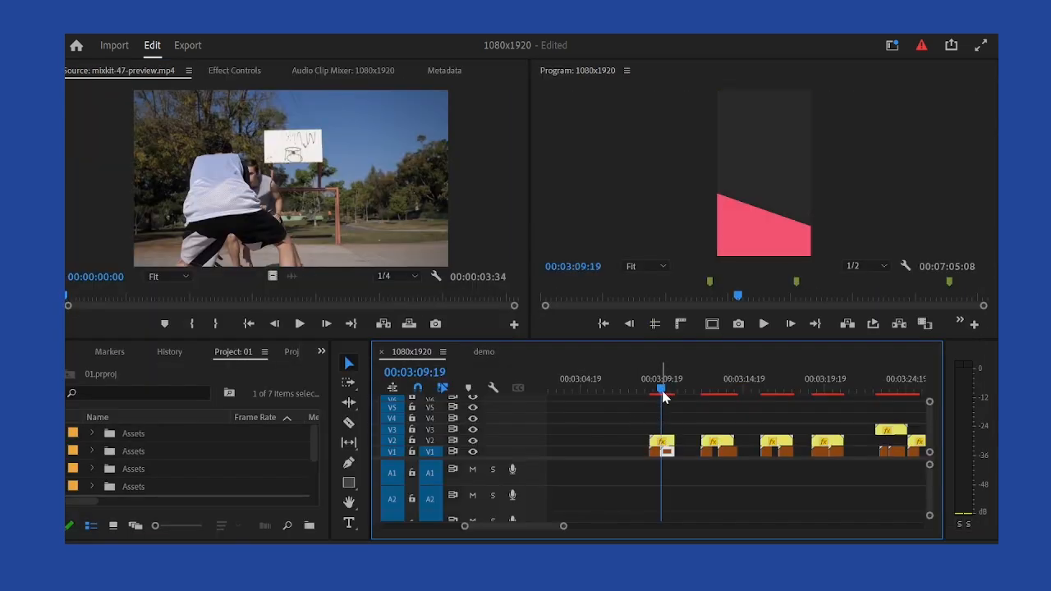
{"action": "mouse_move", "coordinate": [663, 392]}
{"action": "left_mouse_down"}
{"action": "mouse_move", "coordinate": [671, 396]}
{"action": "mouse_move", "coordinate": [655, 394]}
{"action": "left_mouse_up"}
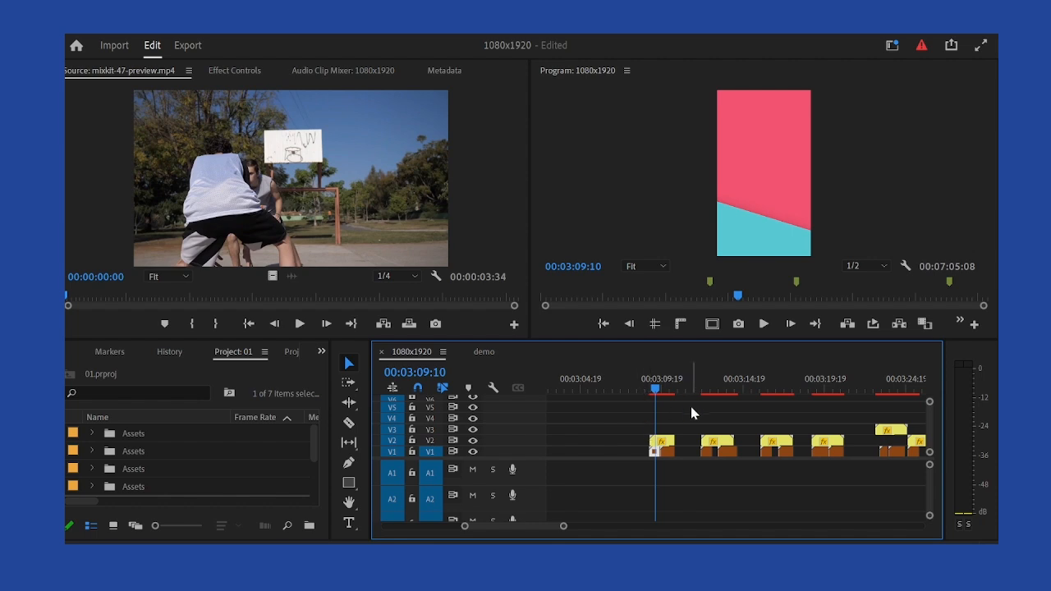
Copy the first yellow transition near 00:03:09 and delete the pink transition layers from the maximized demo sequence
{"action": "left_click_drag", "start_coordinate": [700, 410], "coordinate": [642, 440]}
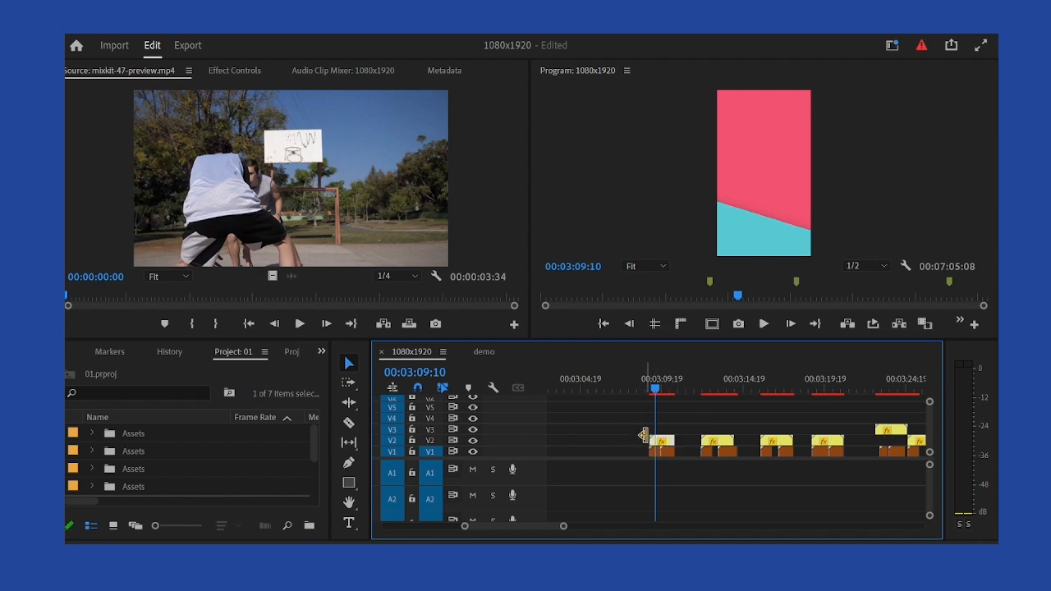
{"action": "left_click", "coordinate": [497, 348]}
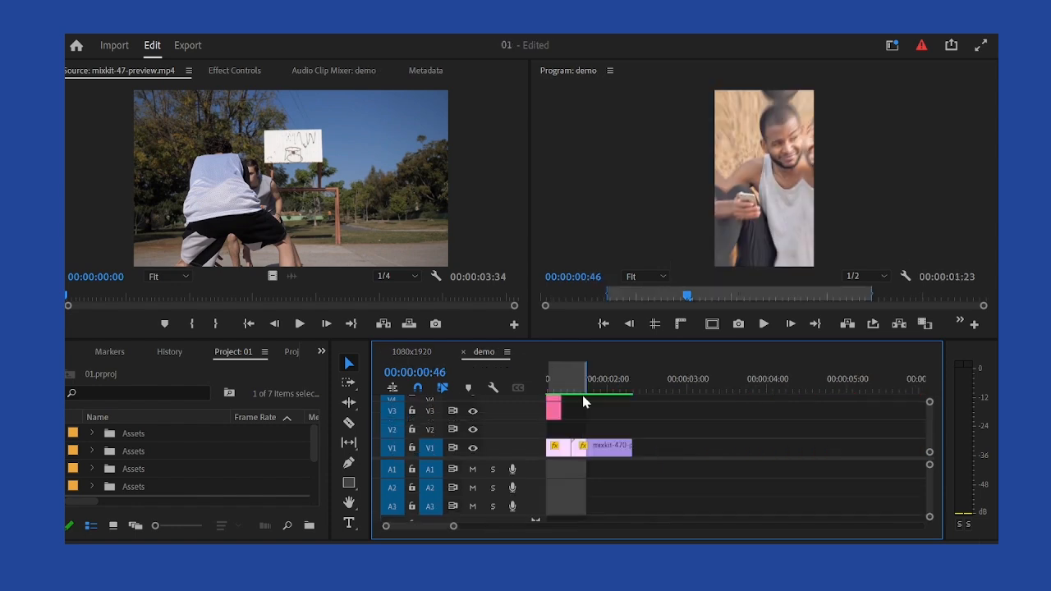
{"action": "key", "text": "grave"}
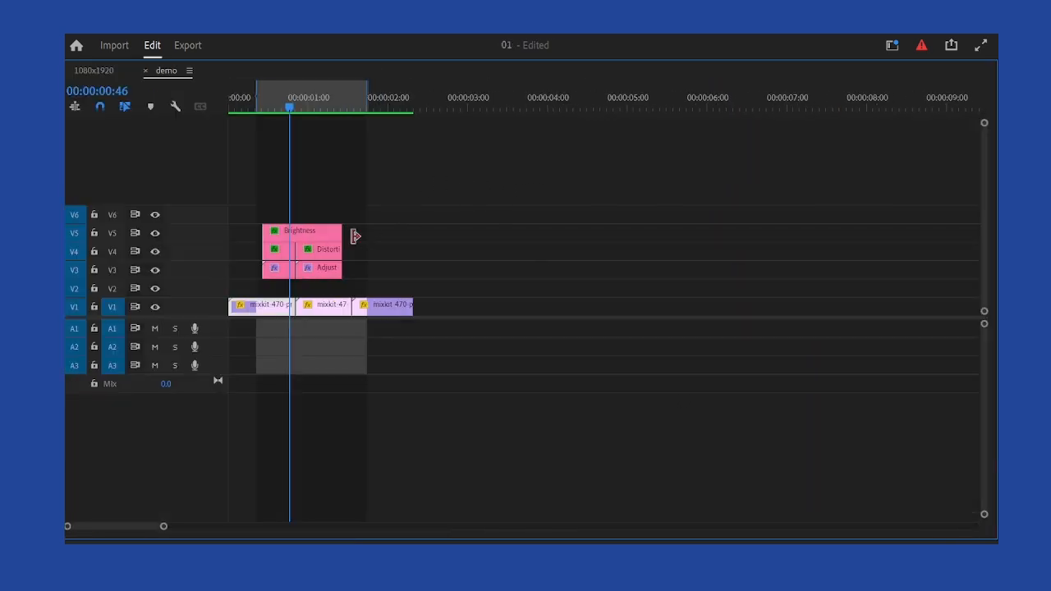
{"action": "left_click_drag", "start_coordinate": [414, 183], "coordinate": [246, 284]}
{"action": "key", "text": "Delete"}
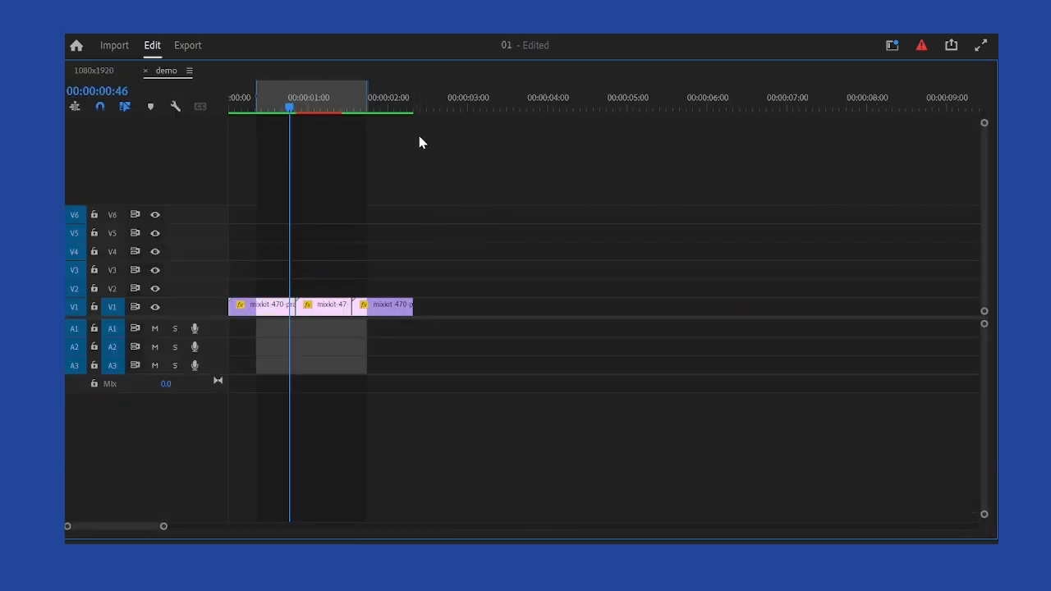
Paste the Transition_Slide_Rotate clip into the demo sequence and move it onto V3 over the first cut
{"action": "left_click", "coordinate": [446, 108]}
{"action": "key", "text": "ctrl+v"}
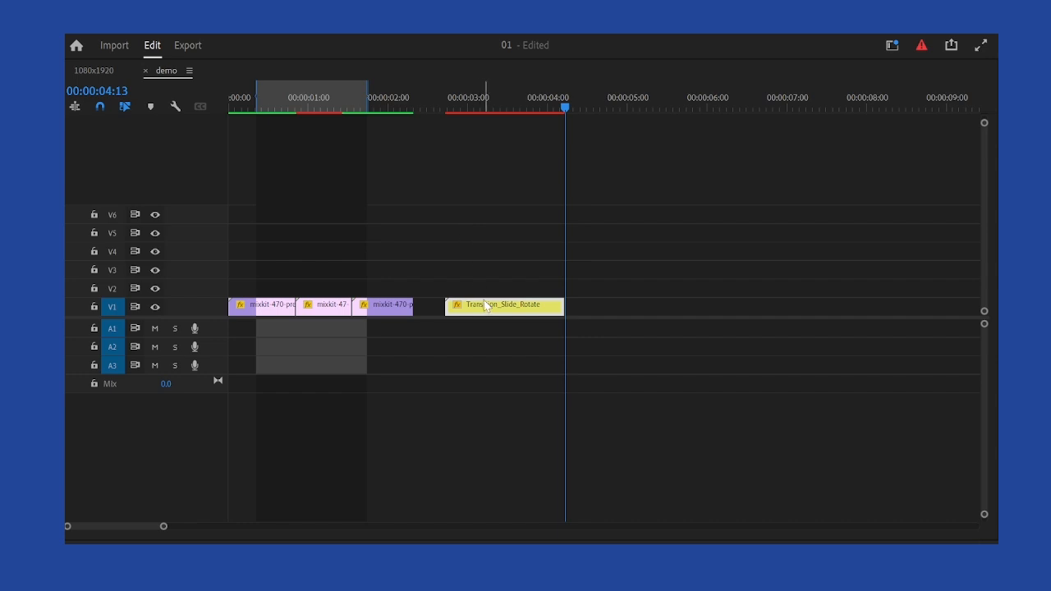
{"action": "left_click_drag", "start_coordinate": [487, 305], "coordinate": [300, 272]}
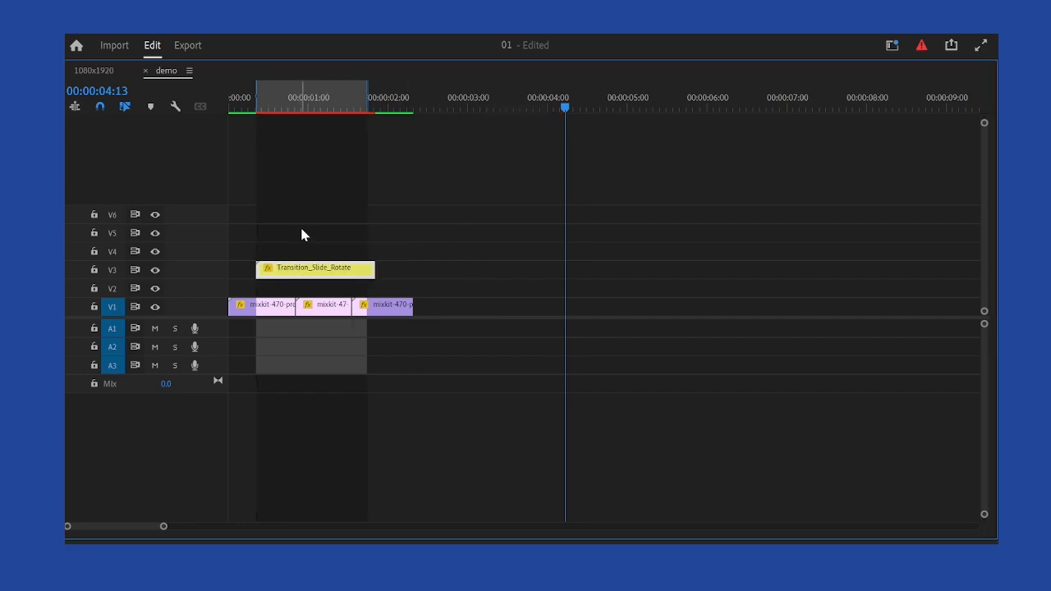
Restore the panel layout, extend the marked range to start at 00:00:00:11, and render the demo sequence from in to out
{"action": "left_click", "coordinate": [263, 99]}
{"action": "key", "text": "grave"}
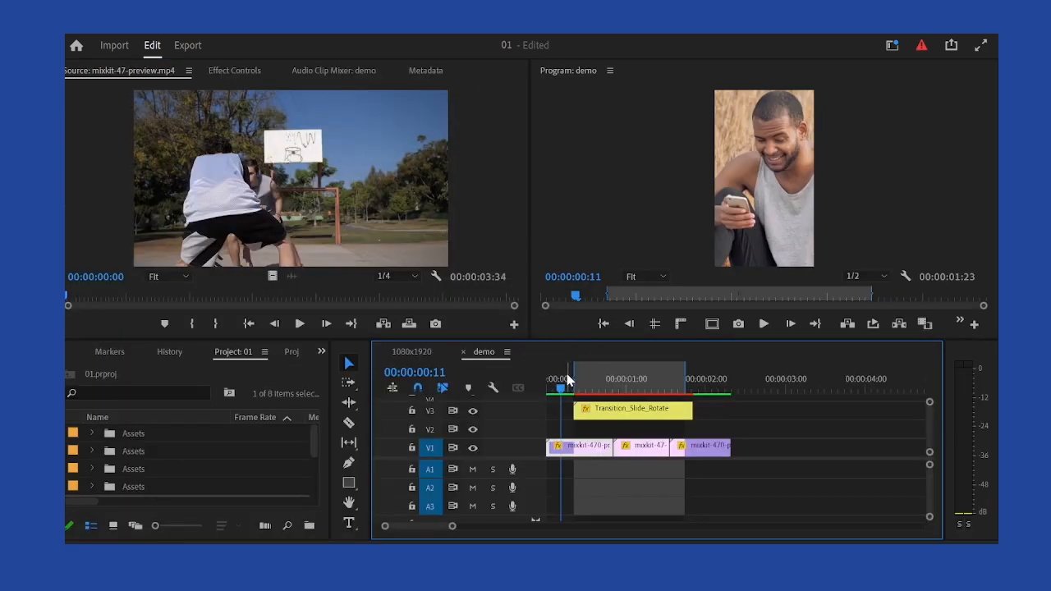
{"action": "left_click_drag", "start_coordinate": [573, 376], "coordinate": [560, 378]}
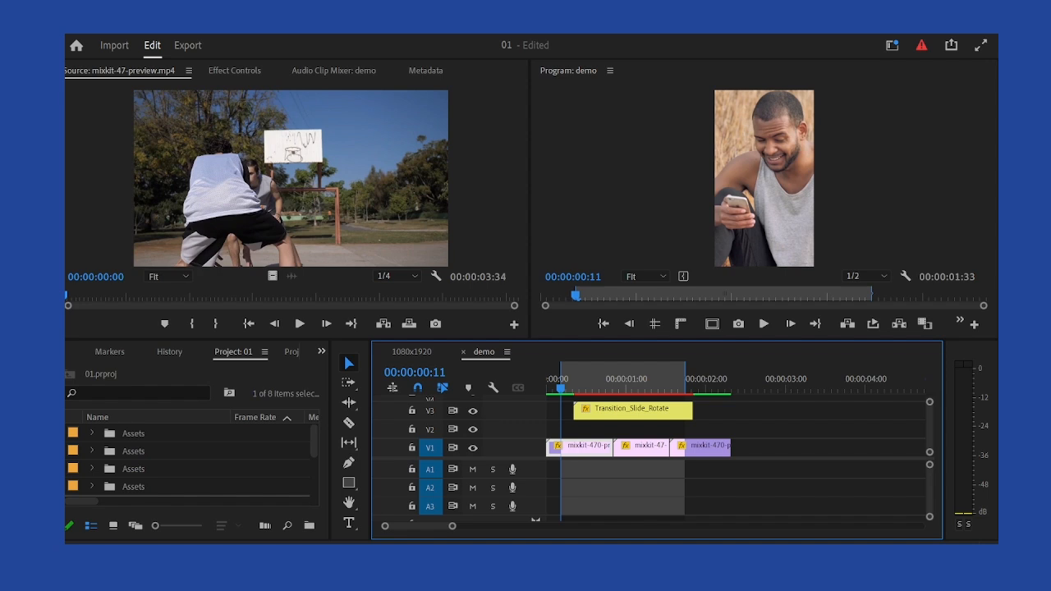
{"action": "left_click", "coordinate": [157, 34]}
{"action": "left_click", "coordinate": [209, 65]}
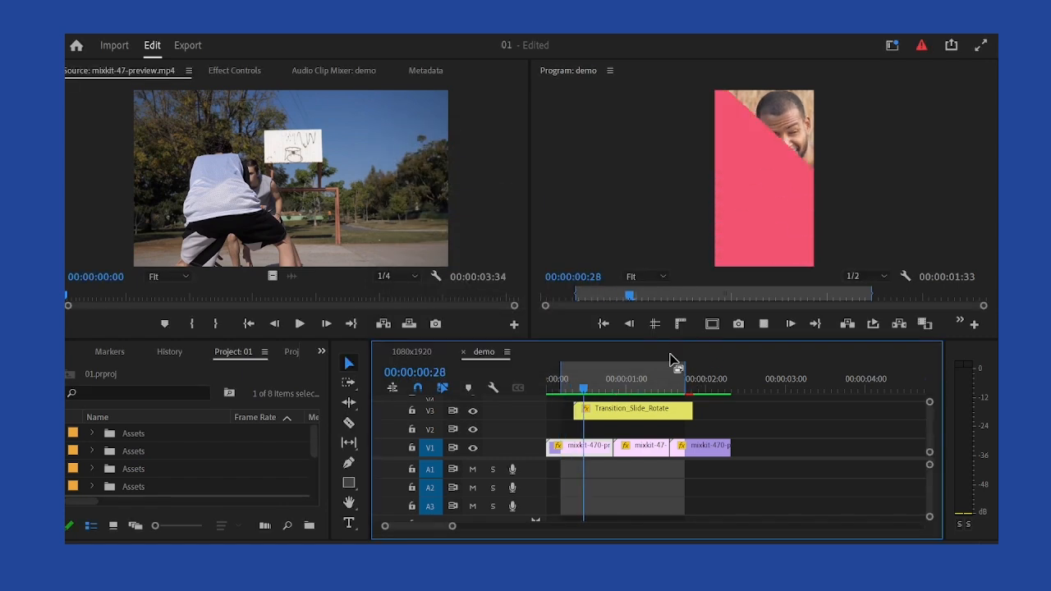
Play and scrub the rendered Slide Rotate transition in the demo sequence and compare it with the original in the 1080x1920 sequence
{"action": "left_click_drag", "start_coordinate": [612, 390], "coordinate": [559, 390]}
{"action": "key", "text": "space"}
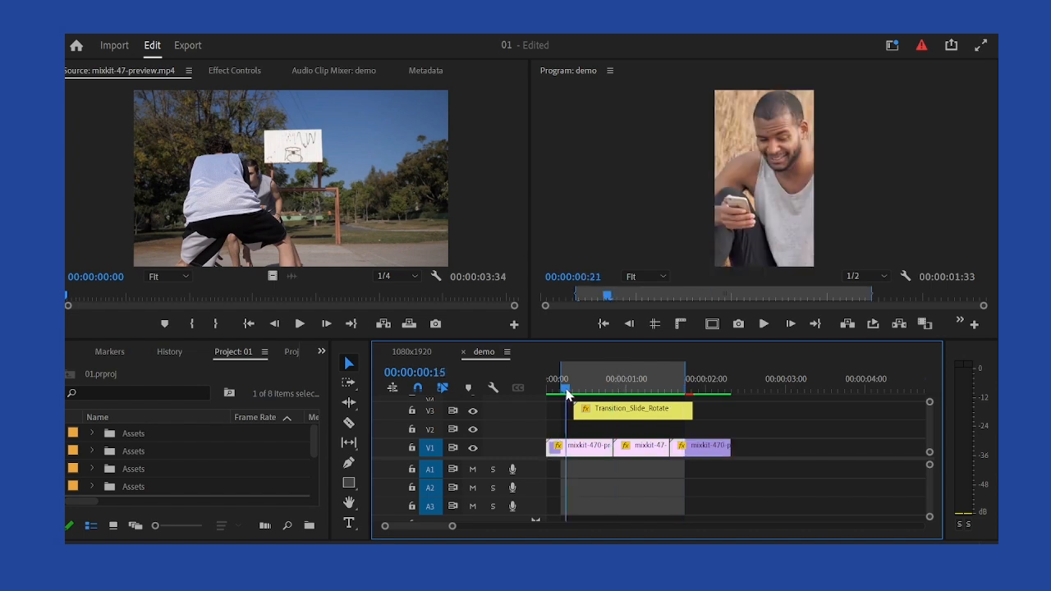
{"action": "key", "text": "space"}
{"action": "left_click_drag", "start_coordinate": [601, 394], "coordinate": [631, 392]}
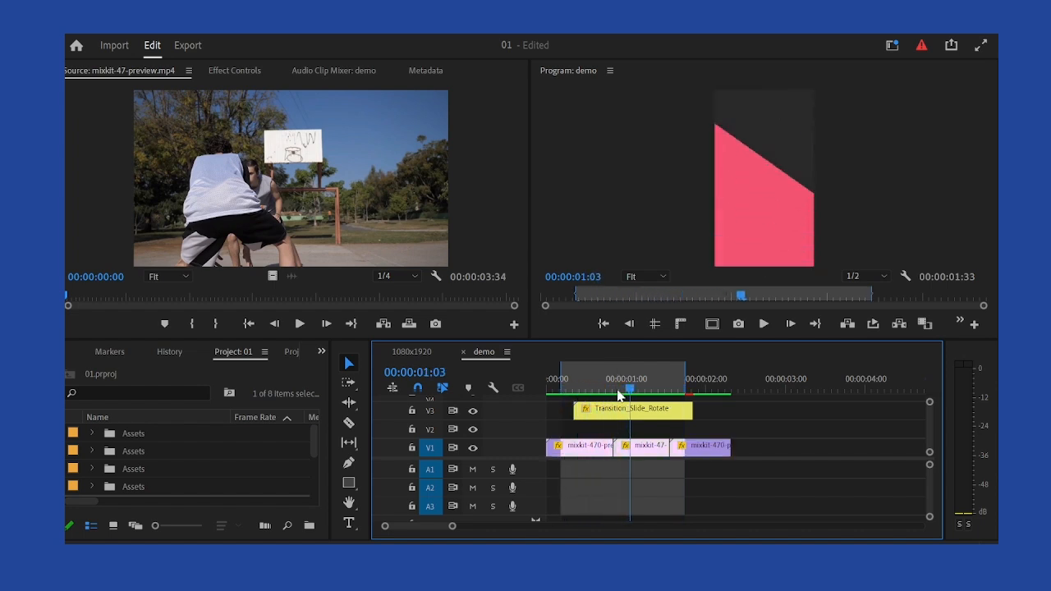
{"action": "left_click", "coordinate": [435, 350]}
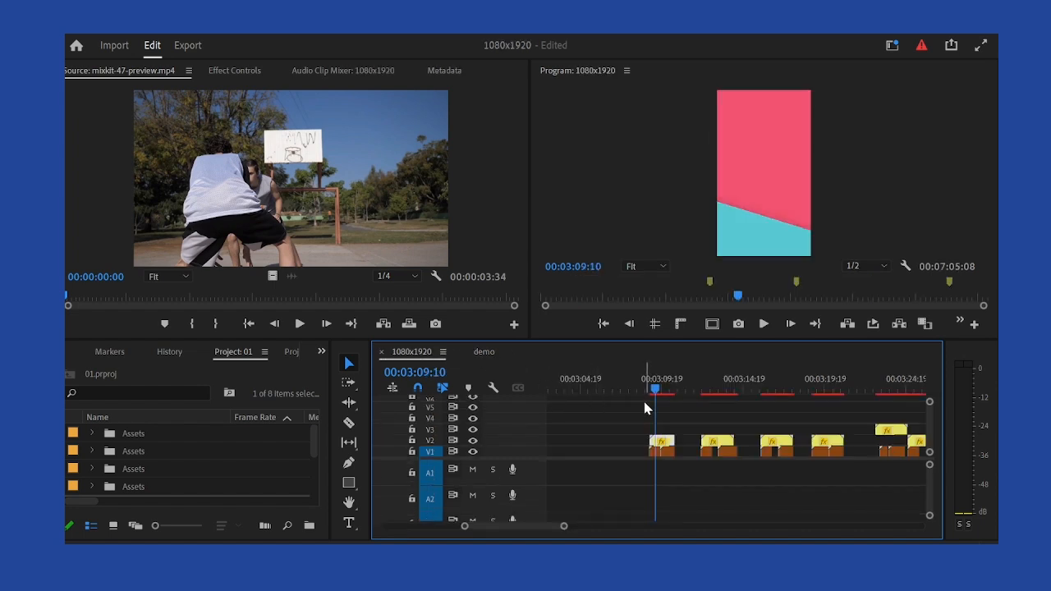
{"action": "left_click", "coordinate": [488, 358]}
{"action": "left_click_drag", "start_coordinate": [585, 386], "coordinate": [574, 392]}
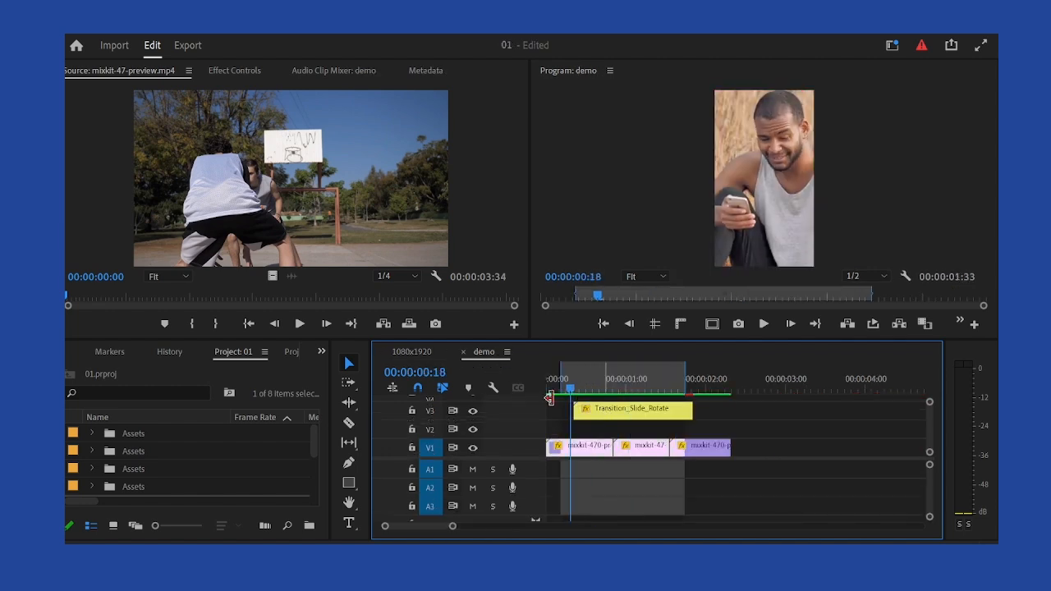
Look over the other transitions in the 1080x1920 sequence, return to the demo sequence, and replay the Slide Rotate transition
{"action": "left_click", "coordinate": [425, 355]}
{"action": "scroll", "coordinate": [695, 467], "scroll_direction": "down", "scroll_amount": 7}
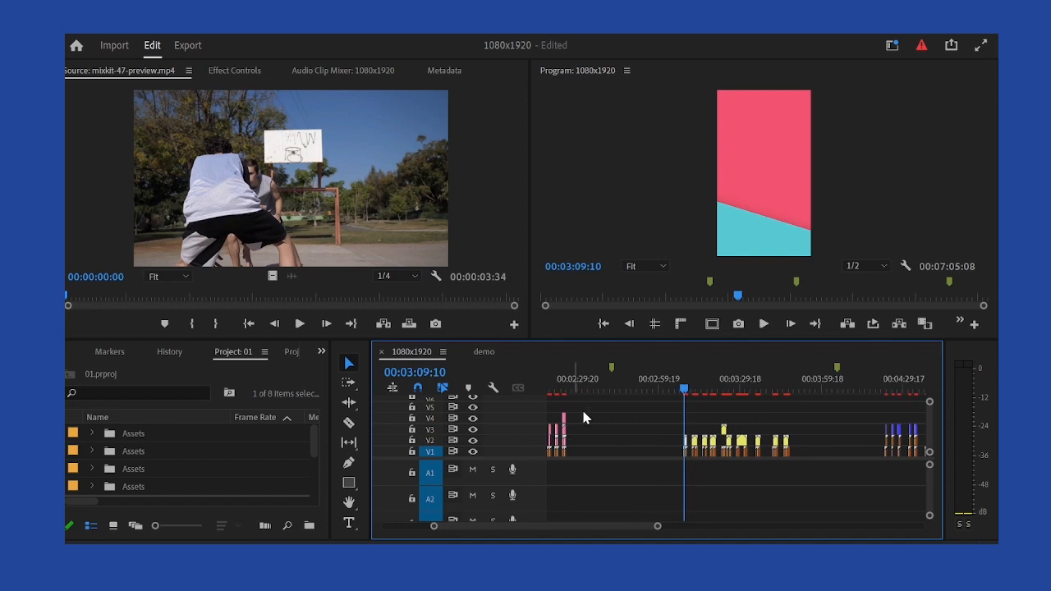
{"action": "scroll", "coordinate": [575, 425], "scroll_direction": "up", "scroll_amount": 5}
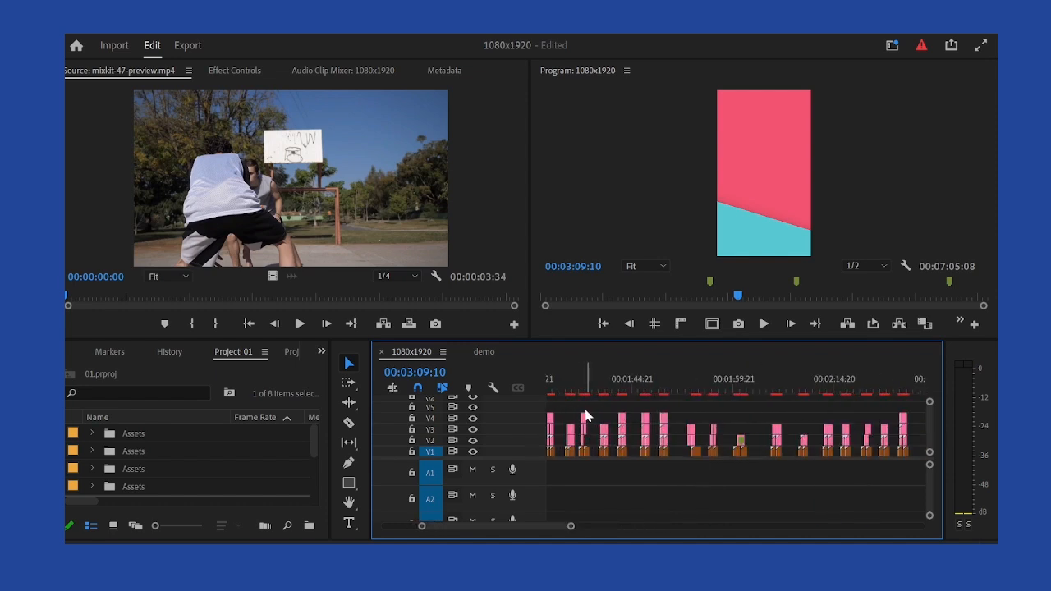
{"action": "scroll", "coordinate": [567, 419], "scroll_direction": "up", "scroll_amount": 3}
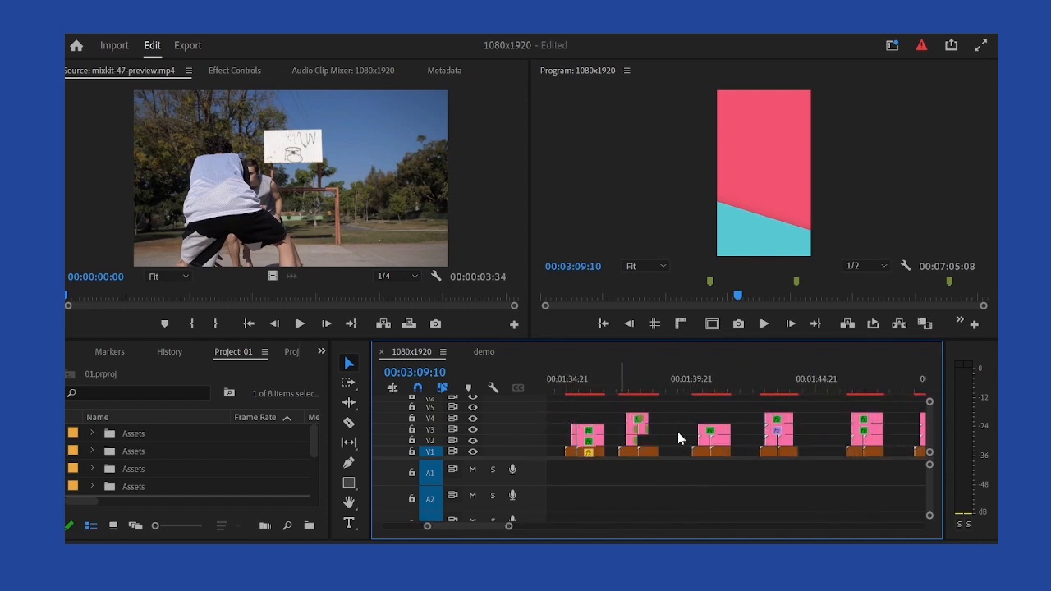
{"action": "scroll", "coordinate": [677, 431], "scroll_direction": "down", "scroll_amount": 4}
{"action": "left_click", "coordinate": [481, 351]}
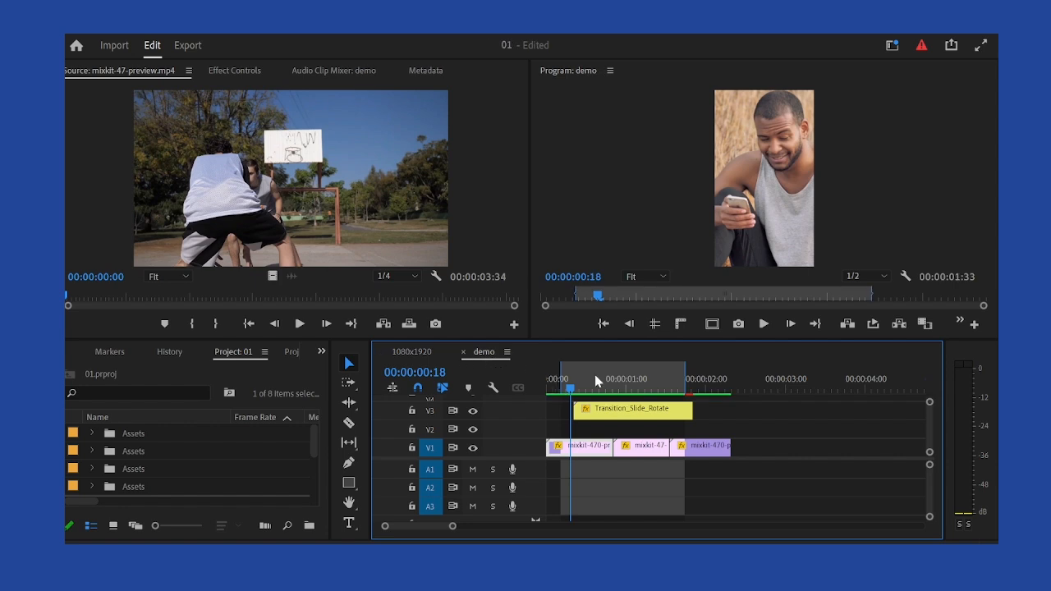
{"action": "key", "text": "space"}
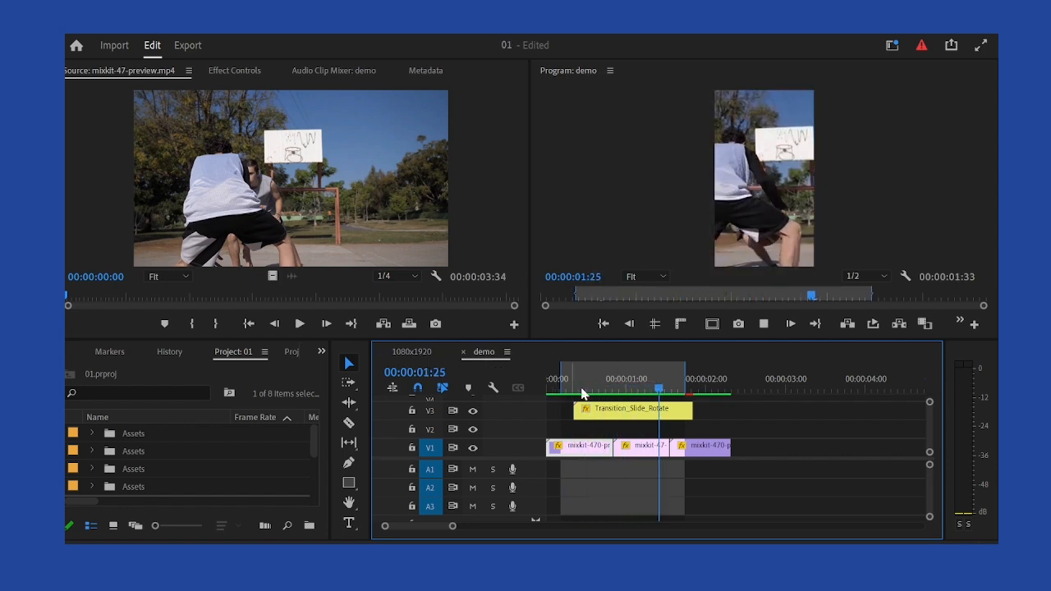
Park the playhead at 00:00:00:30, select the Transition_Slide_Rotate clip, and switch to the Captions and Graphics workspace
{"action": "mouse_move", "coordinate": [574, 392]}
{"action": "left_mouse_down"}
{"action": "mouse_move", "coordinate": [623, 397]}
{"action": "mouse_move", "coordinate": [586, 397]}
{"action": "left_mouse_up"}
{"action": "left_click", "coordinate": [639, 415]}
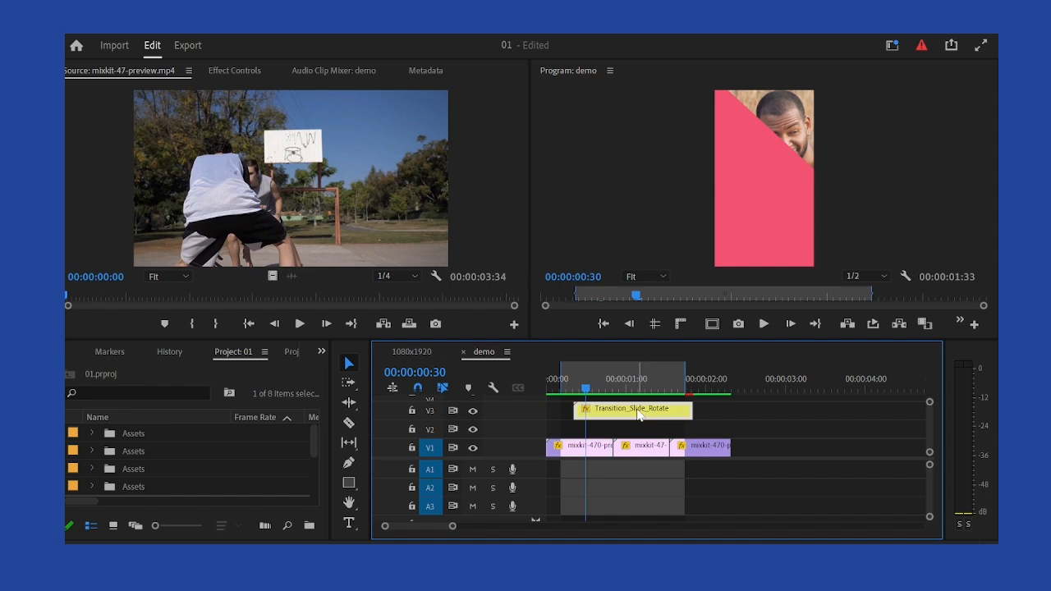
{"action": "left_click", "coordinate": [892, 46]}
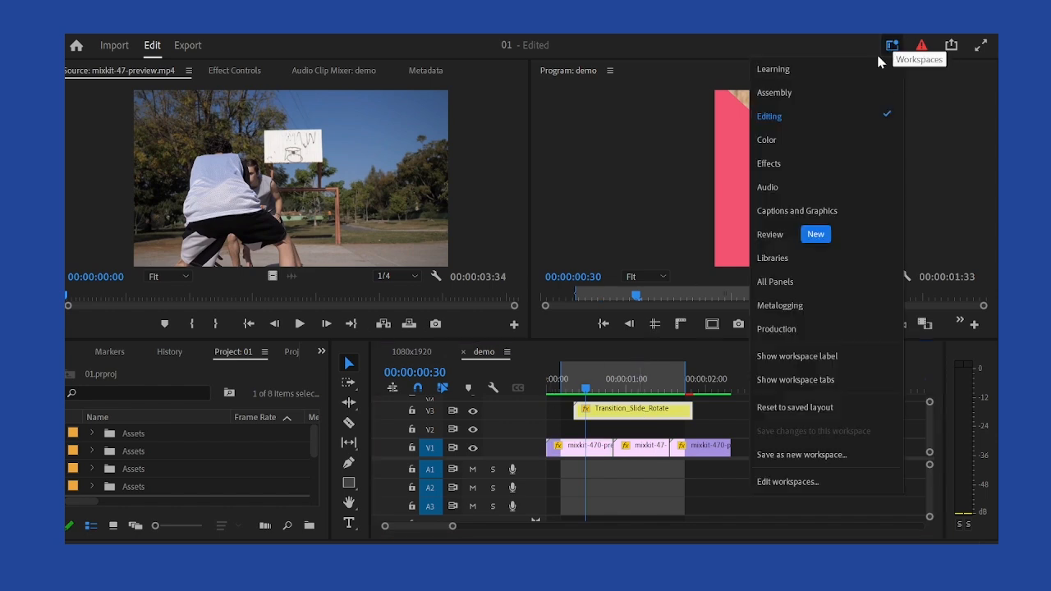
{"action": "left_click", "coordinate": [789, 211]}
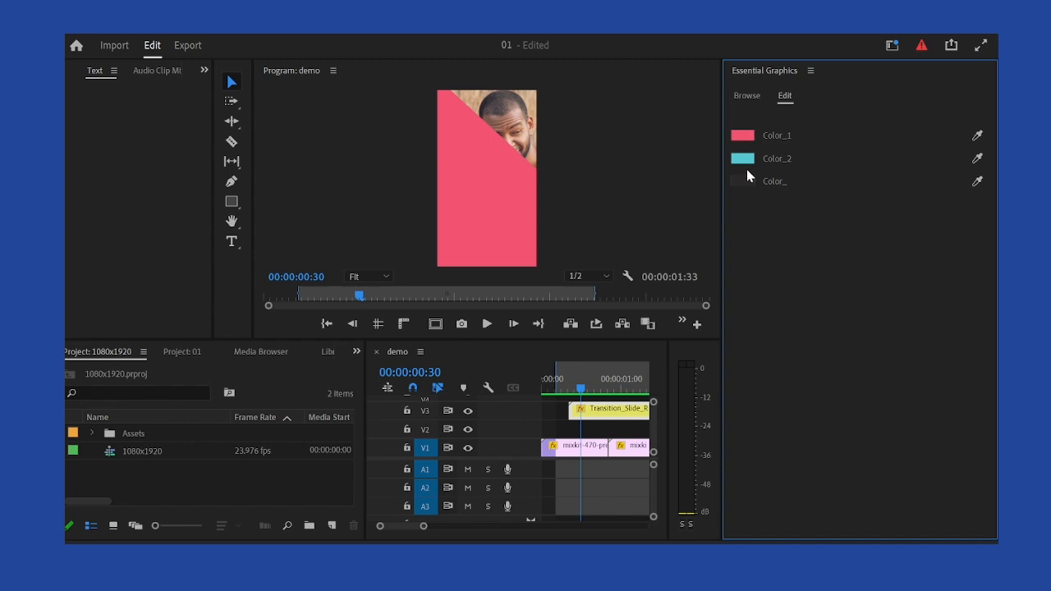
Change the transition's Color_1 to yellow, FFF400
{"action": "left_click", "coordinate": [977, 136]}
{"action": "left_click", "coordinate": [746, 136]}
{"action": "left_click_drag", "start_coordinate": [552, 212], "coordinate": [550, 187]}
{"action": "left_click_drag", "start_coordinate": [495, 270], "coordinate": [578, 444]}
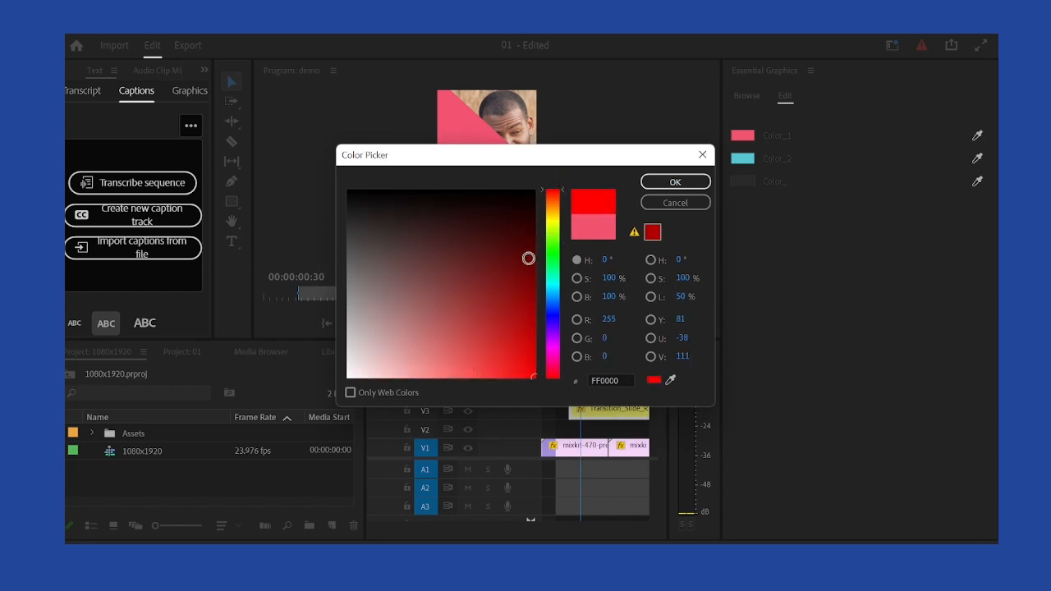
{"action": "left_click", "coordinate": [553, 223]}
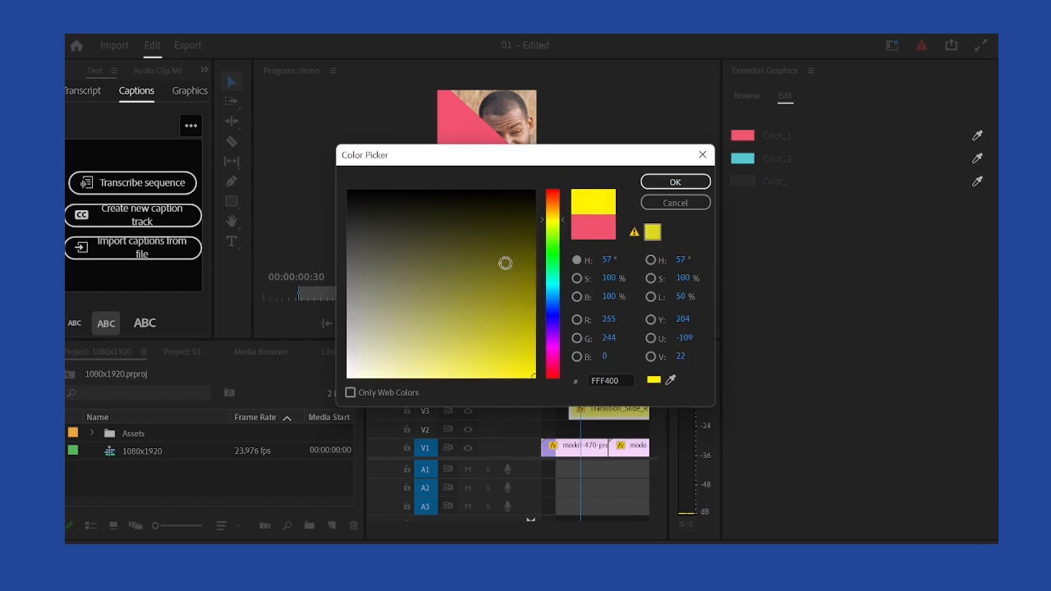
{"action": "left_click", "coordinate": [672, 184]}
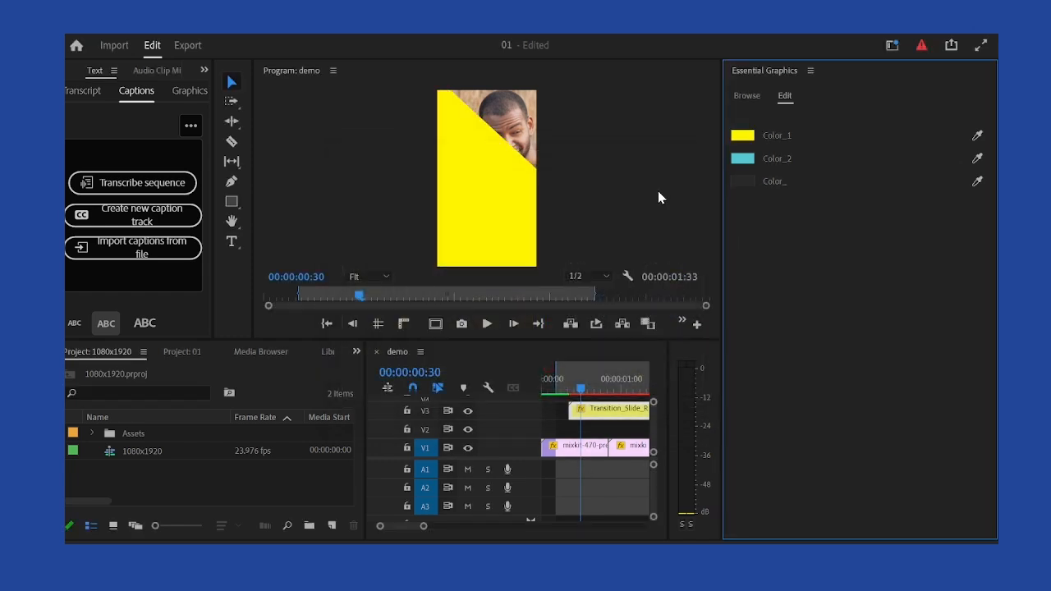
Return to the Editing workspace and play the recolored transition from the start of the demo sequence
{"action": "left_click", "coordinate": [890, 45]}
{"action": "left_click", "coordinate": [783, 109]}
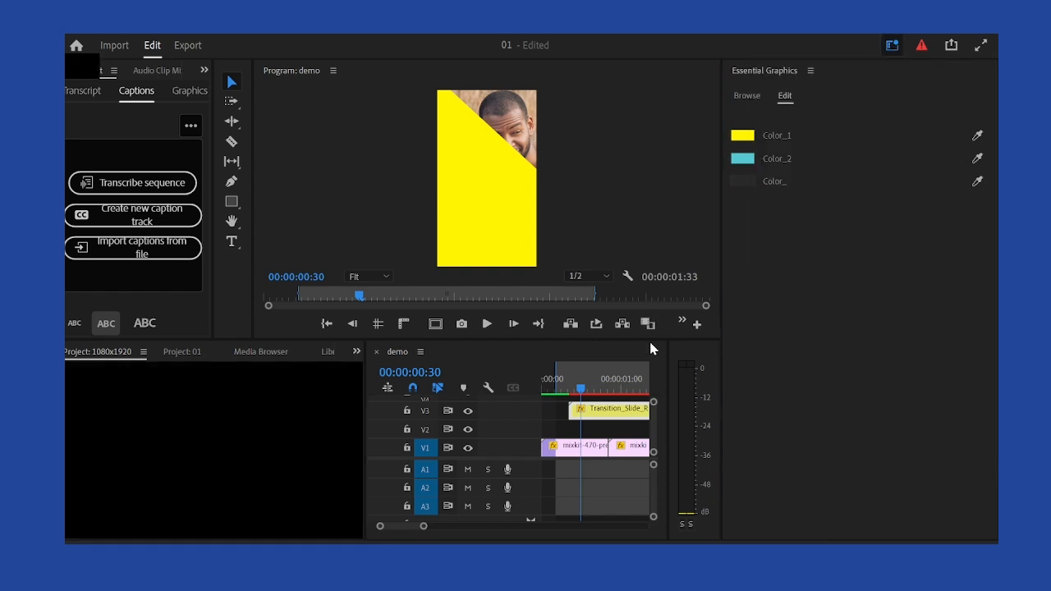
{"action": "left_click_drag", "start_coordinate": [602, 391], "coordinate": [558, 387]}
{"action": "key", "text": "space"}
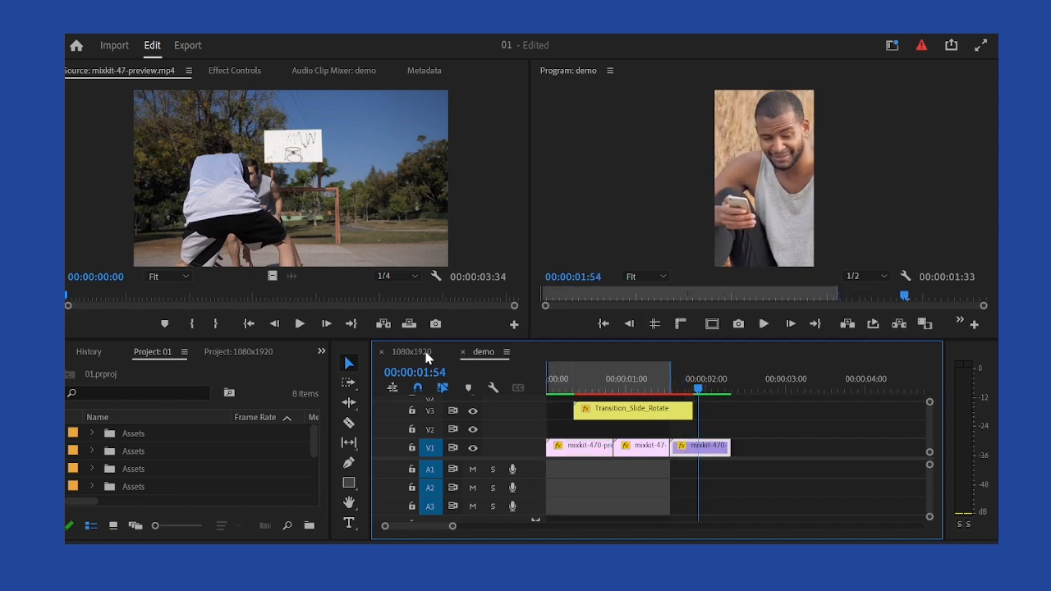
Return to the 1080x1920 sequence, maximize the timeline, and select all the yellow transitions between about 00:03:09 and 00:03:45
{"action": "left_click", "coordinate": [415, 353]}
{"action": "key", "text": "grave"}
{"action": "key", "text": "backslash"}
{"action": "scroll", "coordinate": [775, 365], "scroll_direction": "down", "scroll_amount": 3}
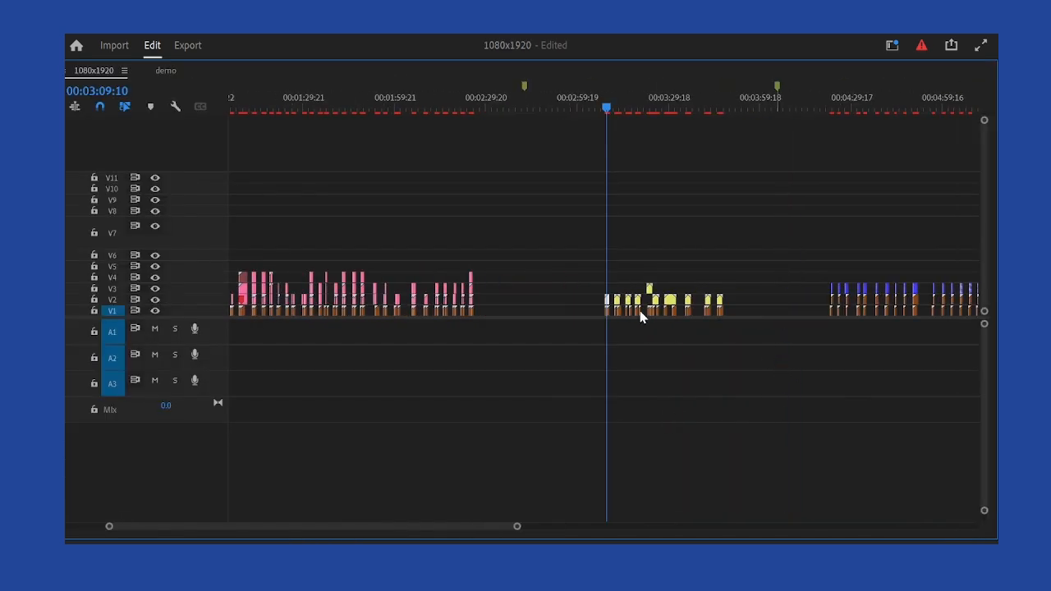
{"action": "scroll", "coordinate": [633, 309], "scroll_direction": "up", "scroll_amount": 5}
{"action": "left_click_drag", "start_coordinate": [457, 234], "coordinate": [962, 298]}
{"action": "scroll", "coordinate": [726, 292], "scroll_direction": "down", "scroll_amount": 3}
{"action": "scroll", "coordinate": [702, 289], "scroll_direction": "down", "scroll_amount": 2}
{"action": "scroll", "coordinate": [703, 289], "scroll_direction": "up", "scroll_amount": 2}
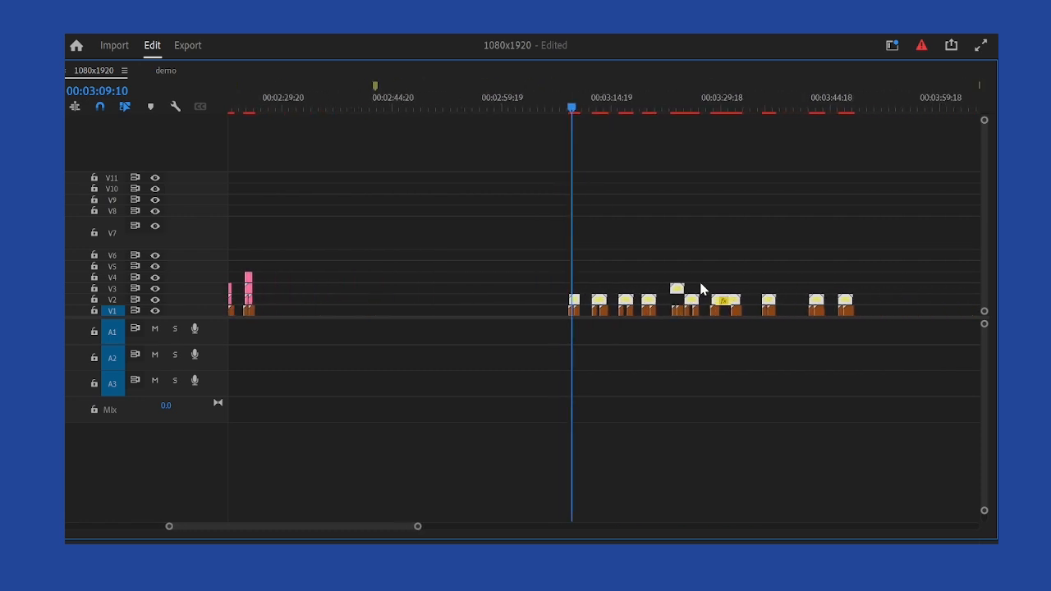
{"action": "scroll", "coordinate": [637, 272], "scroll_direction": "down", "scroll_amount": 2}
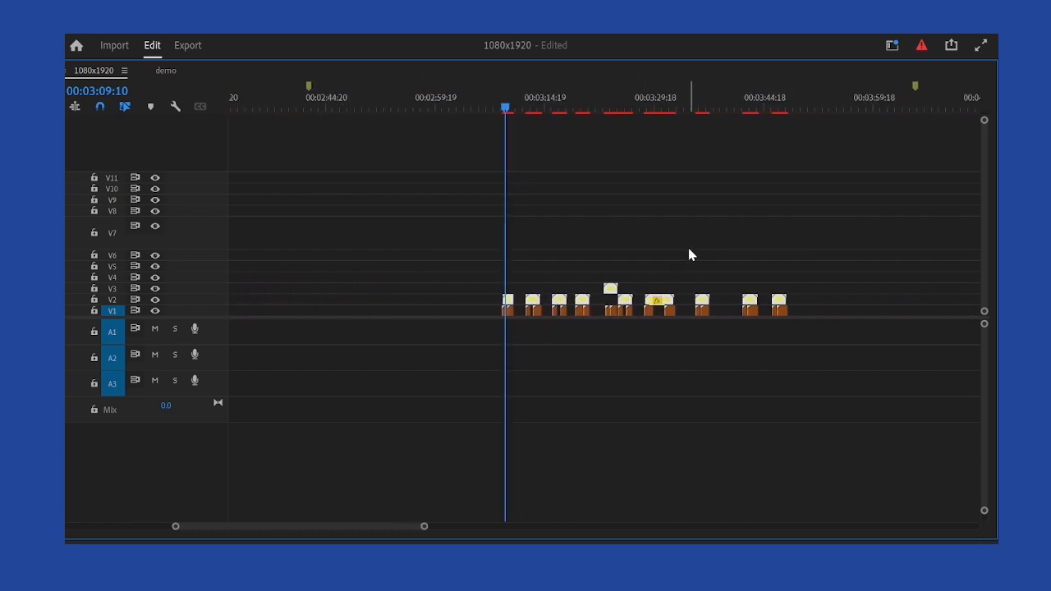
Find the blue transitions in the 1080x1920 sequence and select the five clips between about 00:04:23 and 00:04:34
{"action": "left_click", "coordinate": [166, 70]}
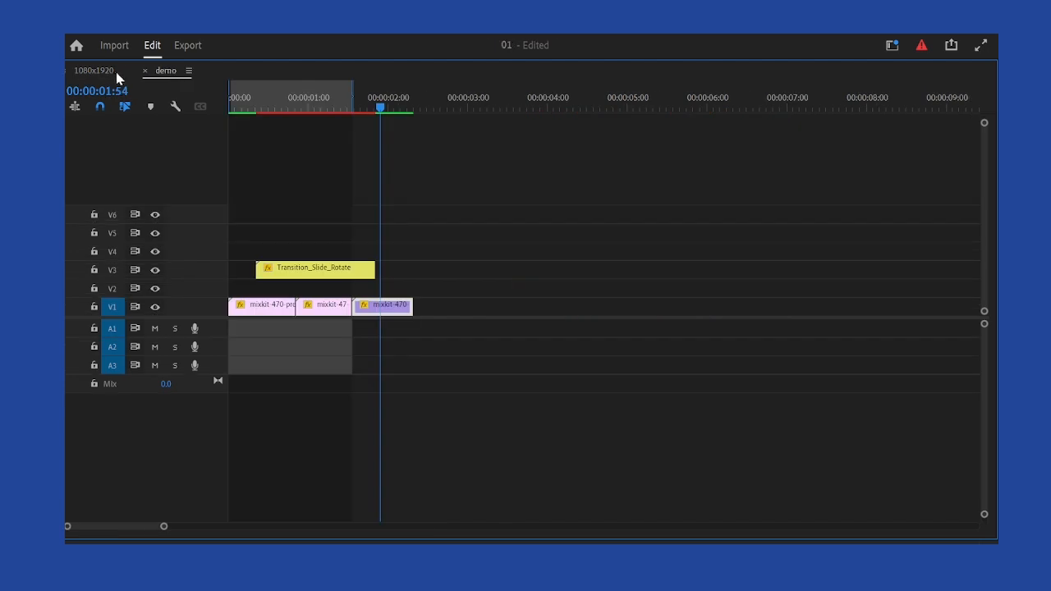
{"action": "left_click", "coordinate": [116, 71]}
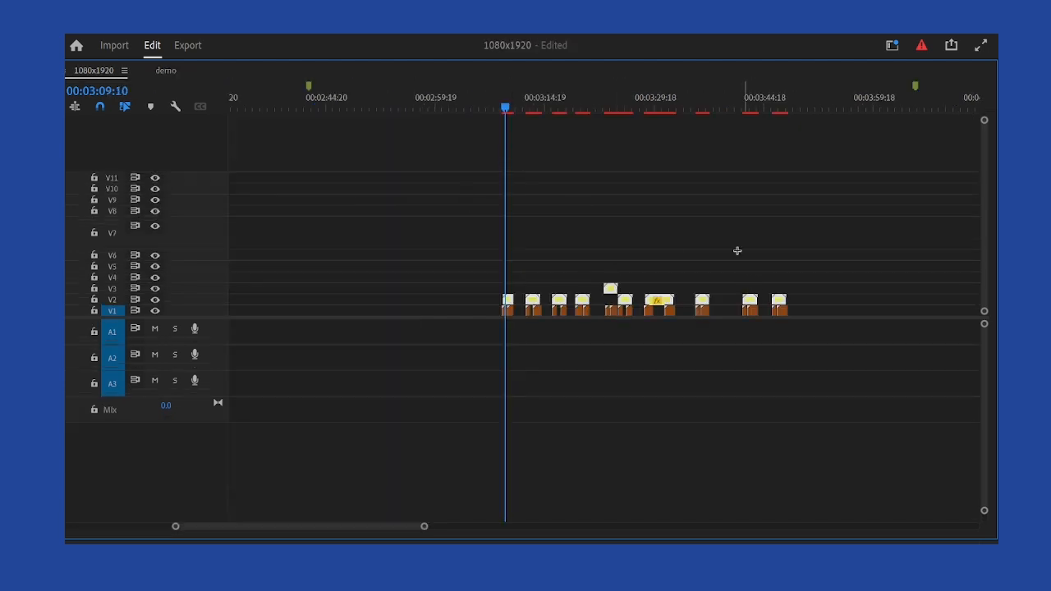
{"action": "scroll", "coordinate": [732, 256], "scroll_direction": "down", "scroll_amount": 2}
{"action": "key", "text": "grave"}
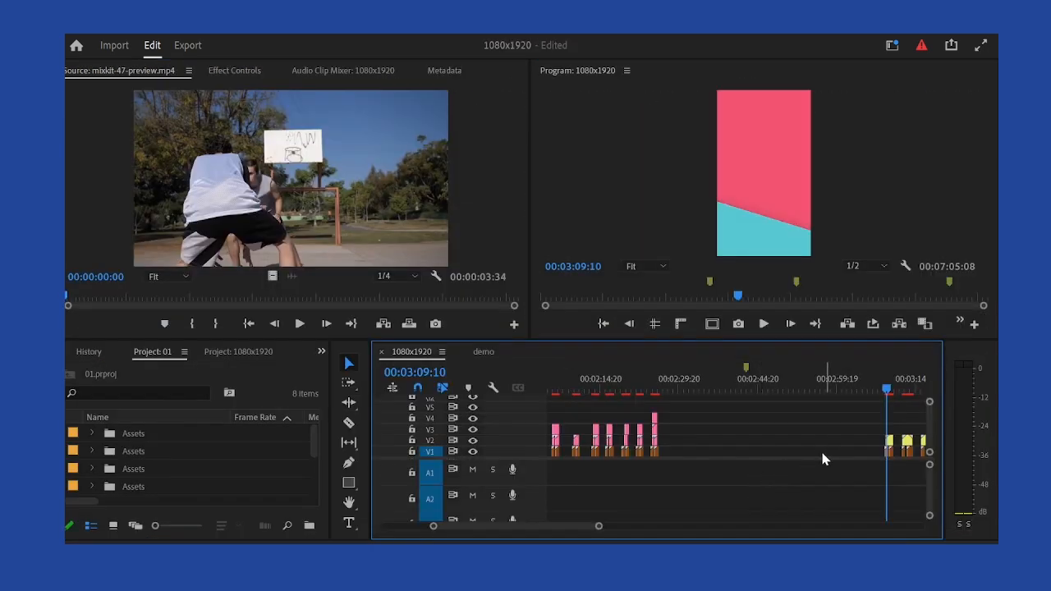
{"action": "scroll", "coordinate": [824, 459], "scroll_direction": "down", "scroll_amount": 10}
{"action": "left_click_drag", "start_coordinate": [659, 390], "coordinate": [747, 392]}
{"action": "scroll", "coordinate": [807, 451], "scroll_direction": "down", "scroll_amount": 8}
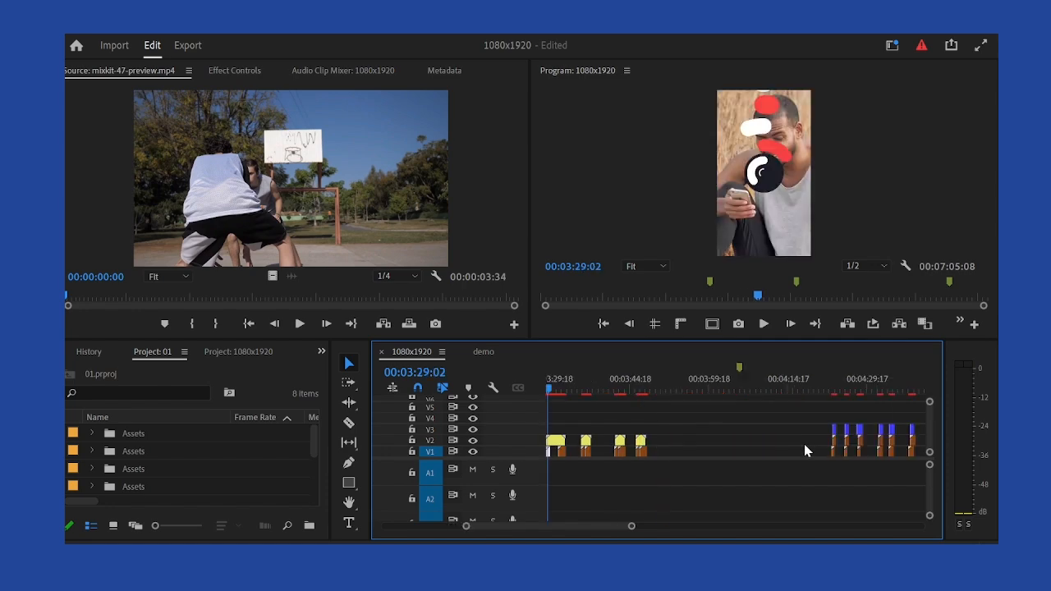
{"action": "key", "text": "grave"}
{"action": "key", "text": "grave"}
{"action": "key", "text": "grave"}
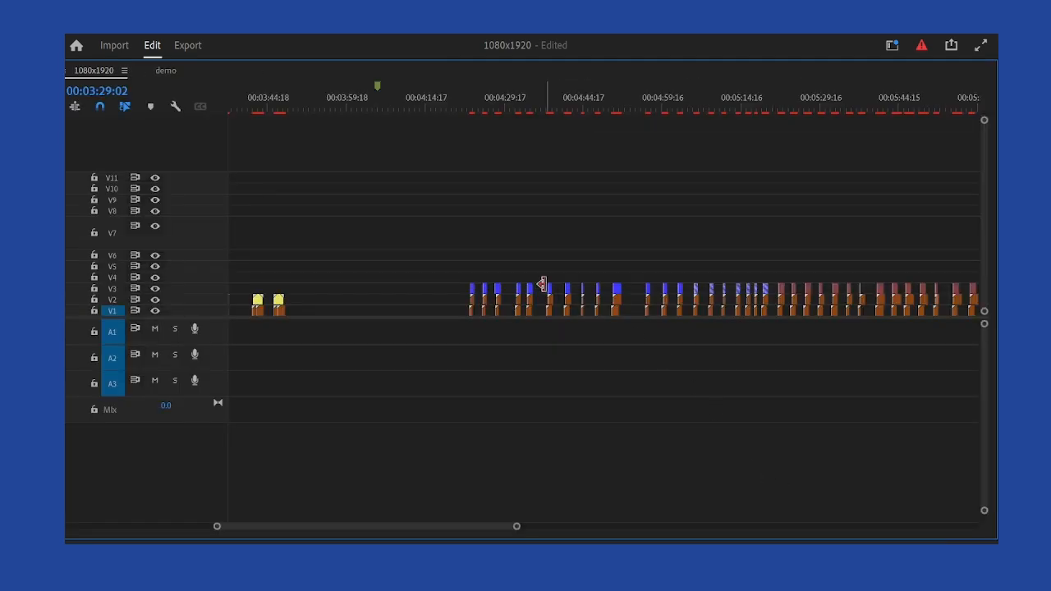
{"action": "scroll", "coordinate": [542, 284], "scroll_direction": "up", "scroll_amount": 6}
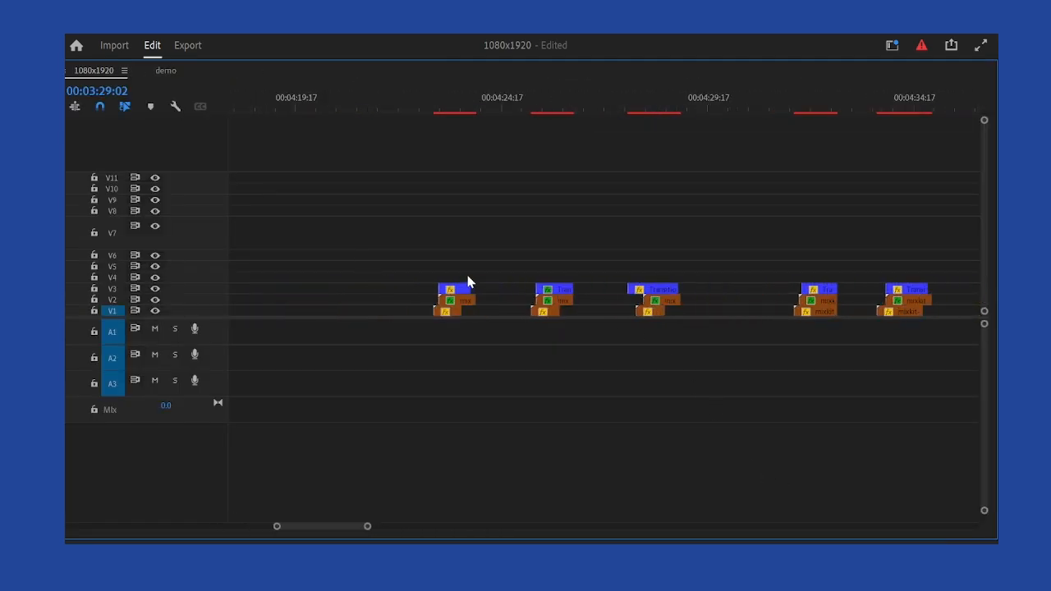
{"action": "left_click_drag", "start_coordinate": [317, 250], "coordinate": [924, 289]}
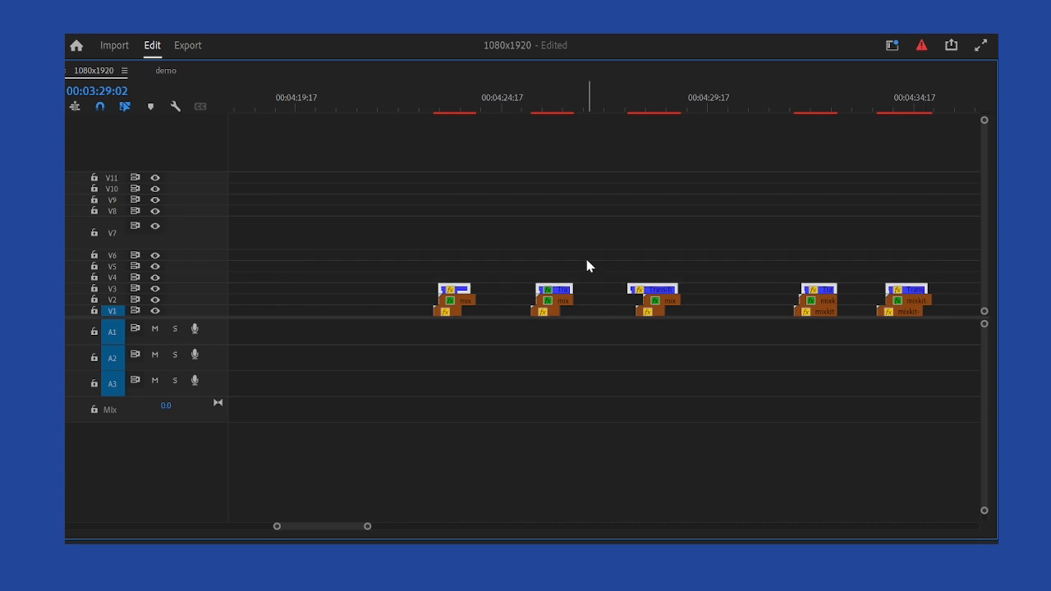
Park the playhead at 00:04:23:12, open the blue Transition 03 clip in the Source monitor, and scrub its matte to 00:00:00:20
{"action": "scroll", "coordinate": [446, 304], "scroll_direction": "up", "scroll_amount": 2}
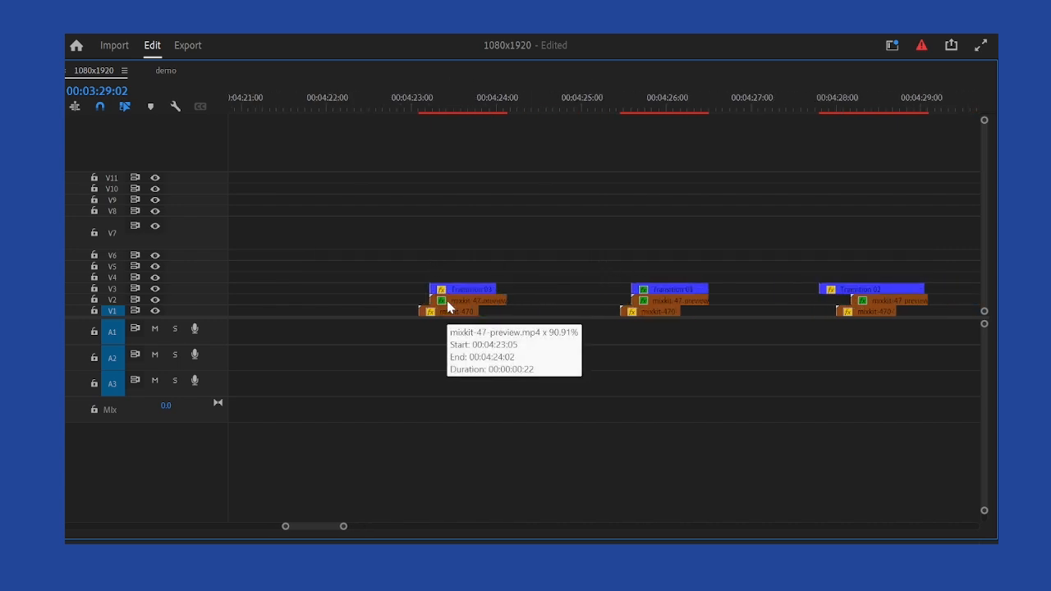
{"action": "left_click_drag", "start_coordinate": [358, 247], "coordinate": [748, 285]}
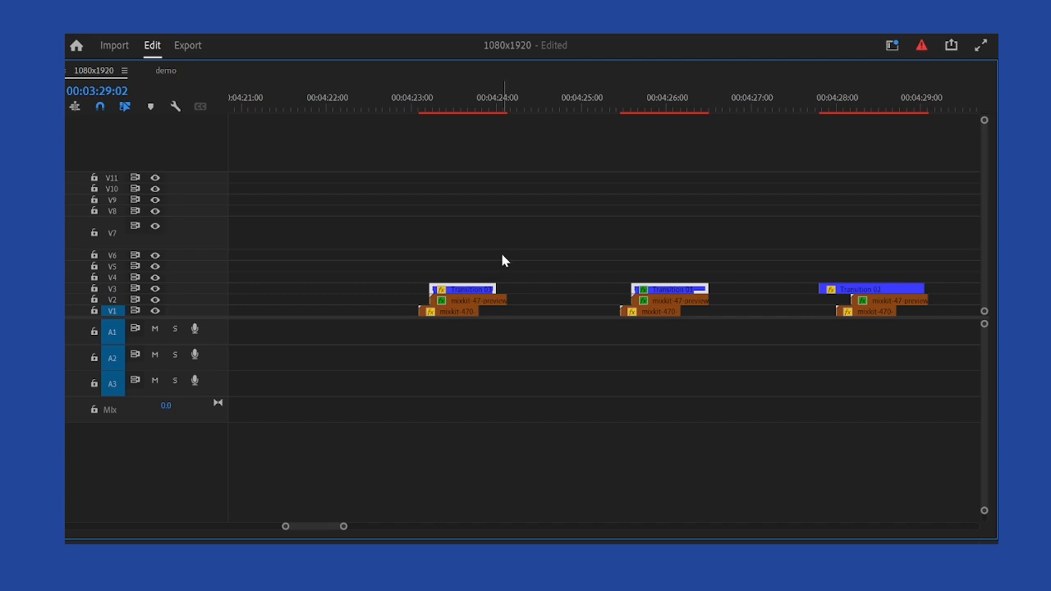
{"action": "left_click", "coordinate": [503, 260]}
{"action": "left_click", "coordinate": [452, 122]}
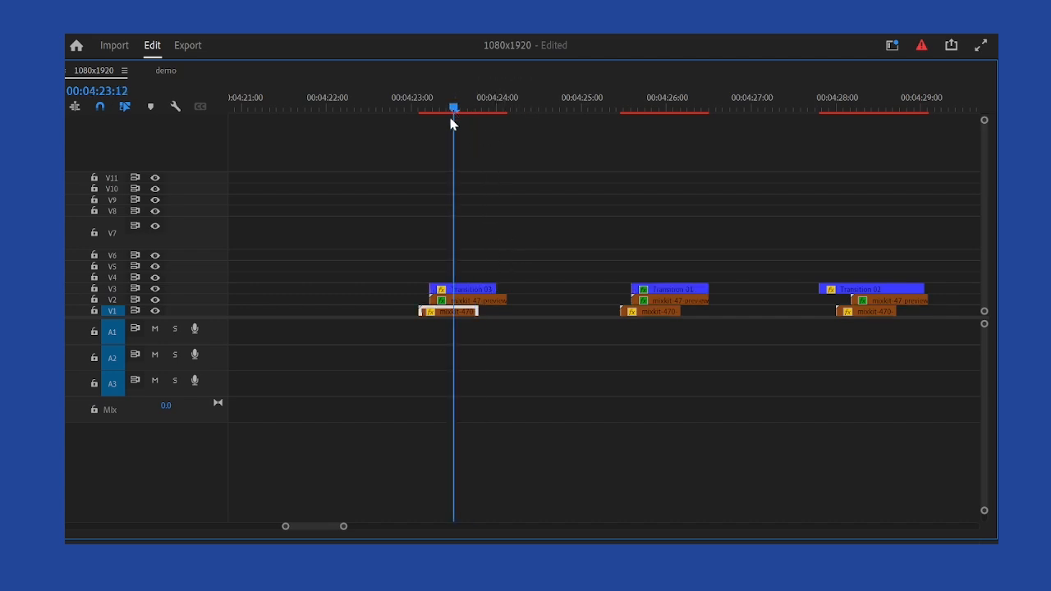
{"action": "key", "text": "grave"}
{"action": "scroll", "coordinate": [798, 471], "scroll_direction": "down", "scroll_amount": 3}
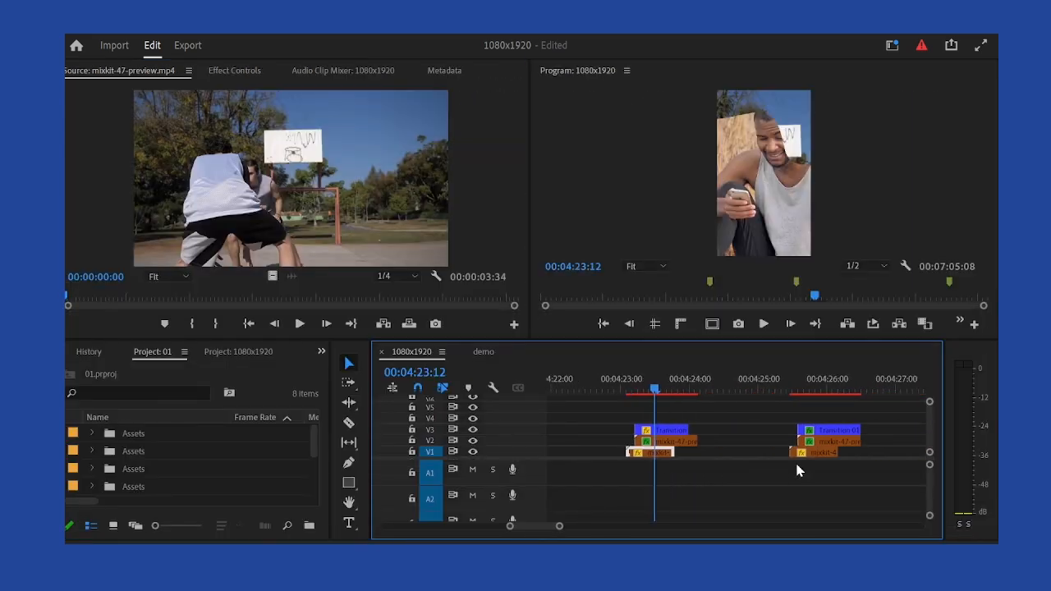
{"action": "left_click_drag", "start_coordinate": [739, 404], "coordinate": [674, 432]}
{"action": "double_click", "coordinate": [670, 432]}
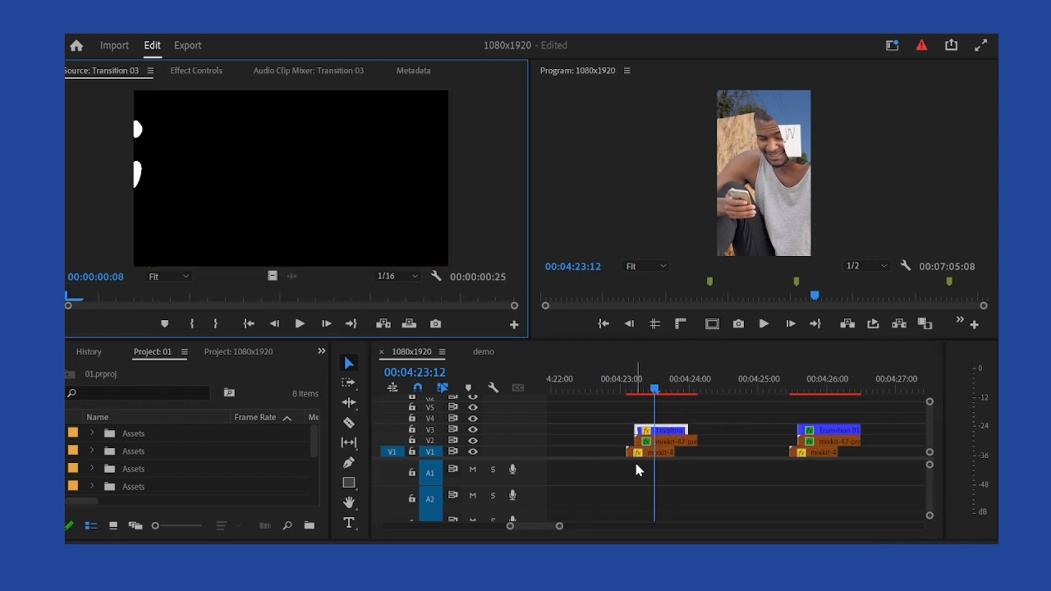
{"action": "left_click_drag", "start_coordinate": [86, 295], "coordinate": [276, 328]}
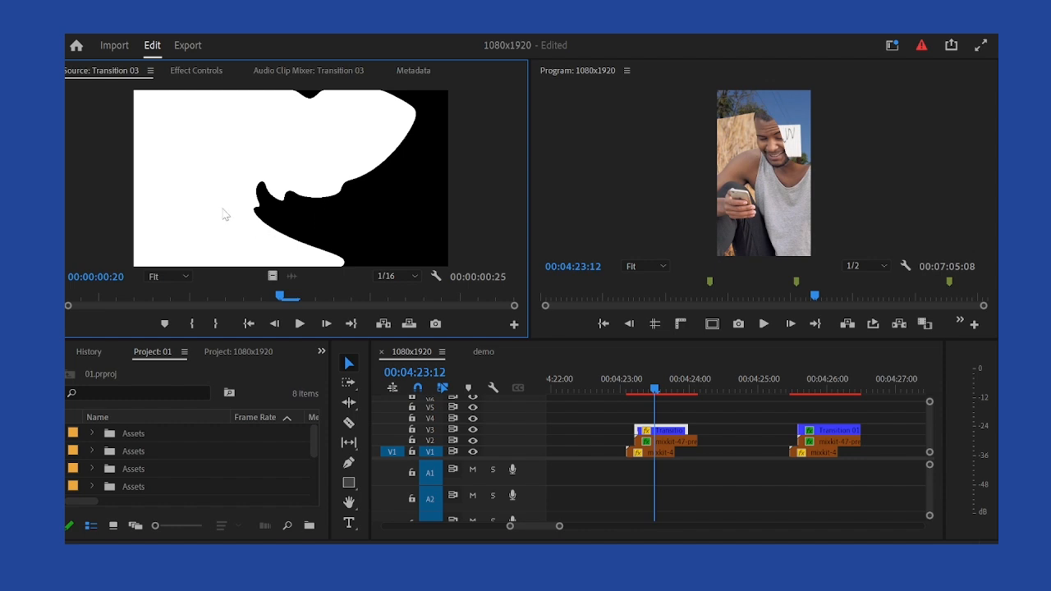
Inspect the Transition 01 group near 00:04:25:15, selecting the blue transition clip and the two footage clips beneath it
{"action": "left_click", "coordinate": [601, 423]}
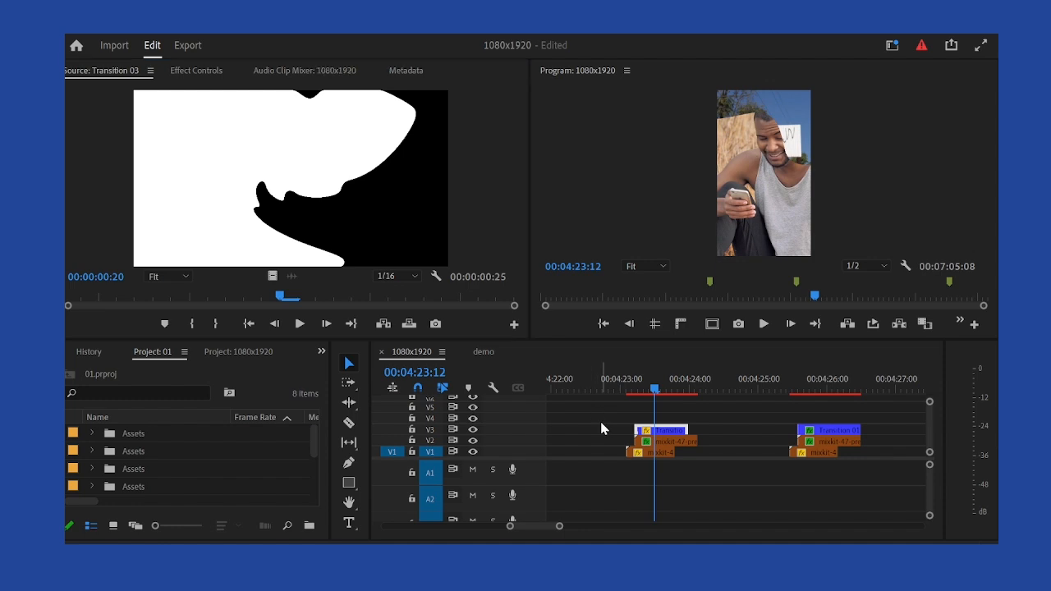
{"action": "left_click", "coordinate": [704, 428]}
{"action": "scroll", "coordinate": [704, 408], "scroll_direction": "down", "scroll_amount": 6}
{"action": "left_click_drag", "start_coordinate": [630, 405], "coordinate": [737, 432]}
{"action": "key", "text": "grave"}
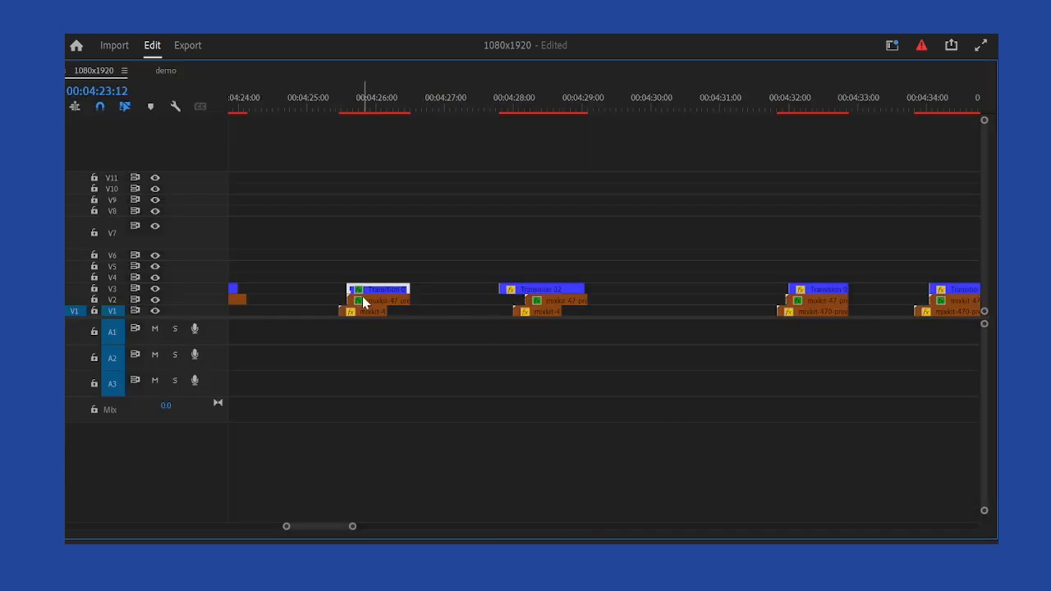
{"action": "key", "text": "equal"}
{"action": "key", "text": "equal"}
{"action": "left_click_drag", "start_coordinate": [474, 341], "coordinate": [374, 302]}
{"action": "key", "text": "minus"}
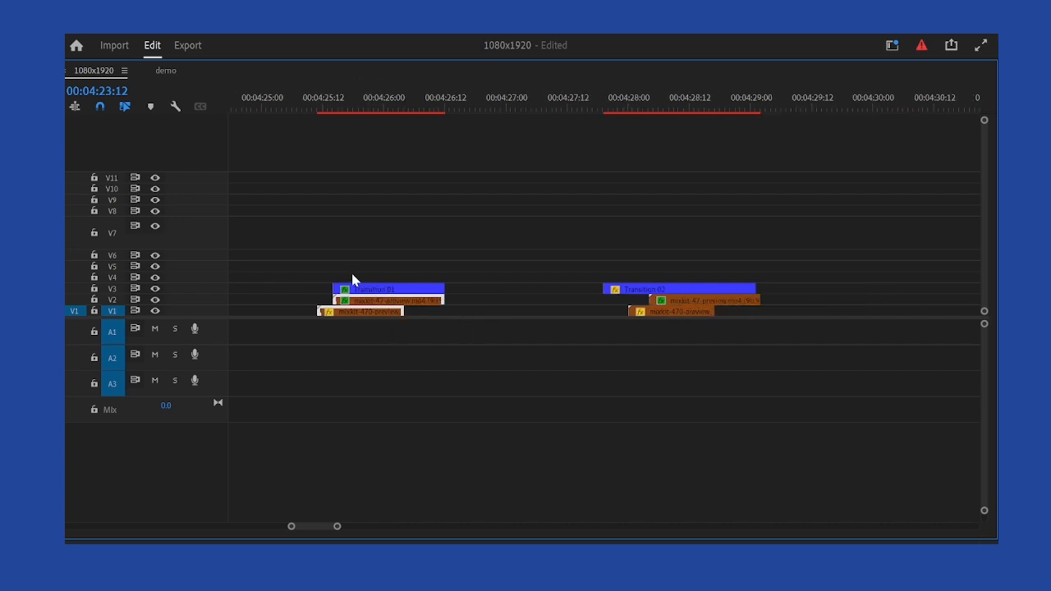
Copy Transition 01 into the demo sequence at about 00:00:02:36, and delete the yellow Transition_Slide_Rotate clip there
{"action": "scroll", "coordinate": [354, 283], "scroll_direction": "up", "scroll_amount": 4}
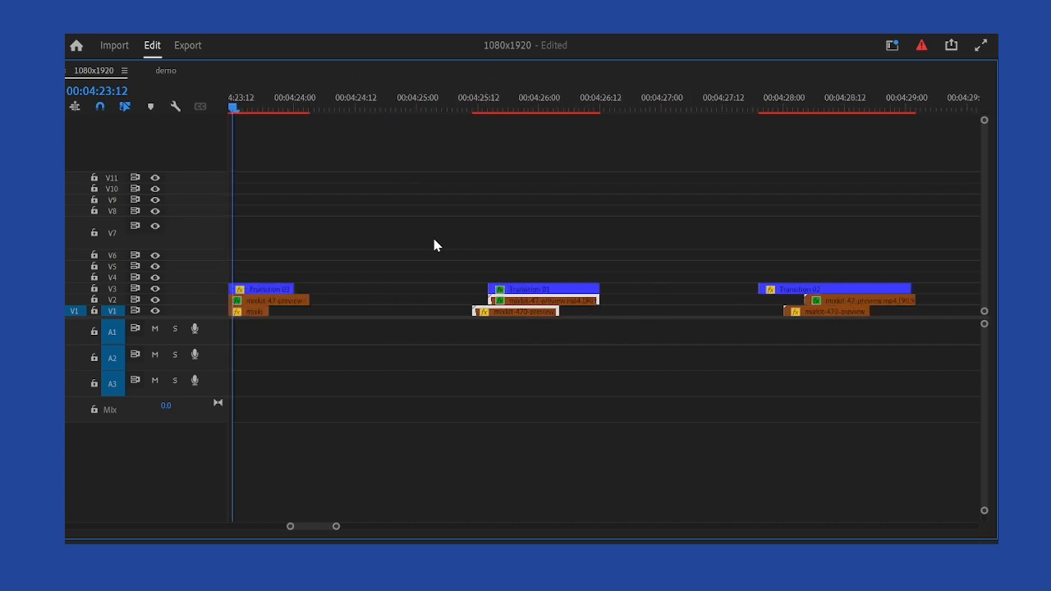
{"action": "left_click_drag", "start_coordinate": [411, 223], "coordinate": [598, 283]}
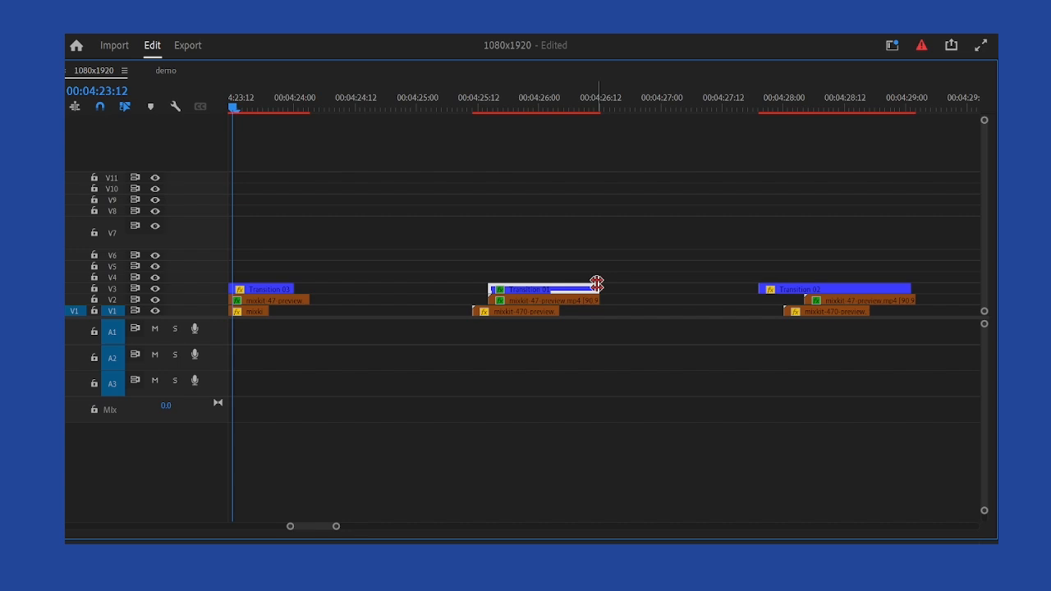
{"action": "left_click", "coordinate": [164, 73]}
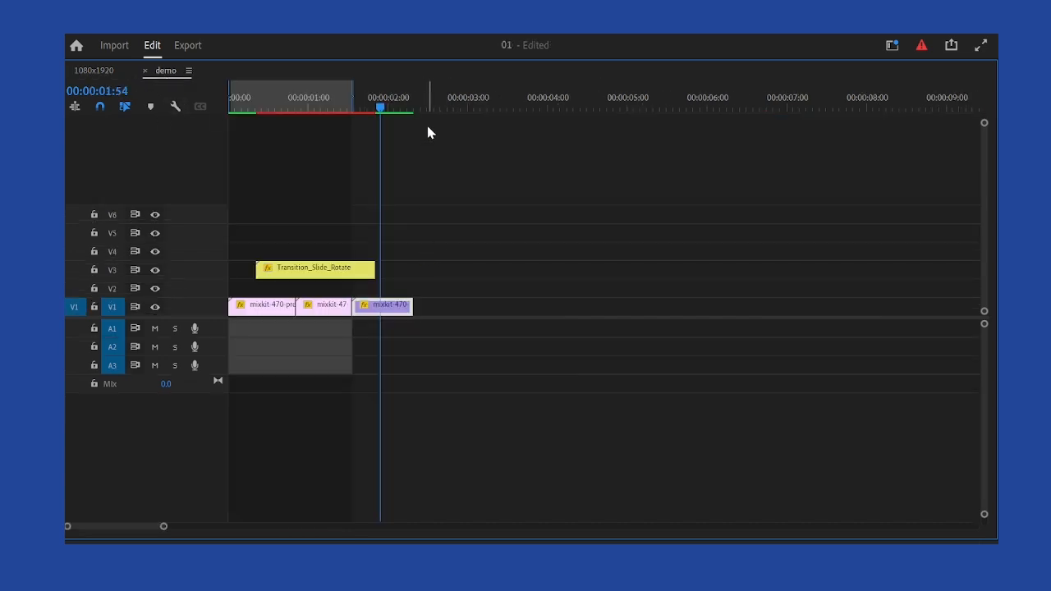
{"action": "mouse_move", "coordinate": [428, 102]}
{"action": "left_mouse_down"}
{"action": "mouse_move", "coordinate": [437, 96]}
{"action": "mouse_move", "coordinate": [437, 105]}
{"action": "left_mouse_up"}
{"action": "key", "text": "ctrl+v"}
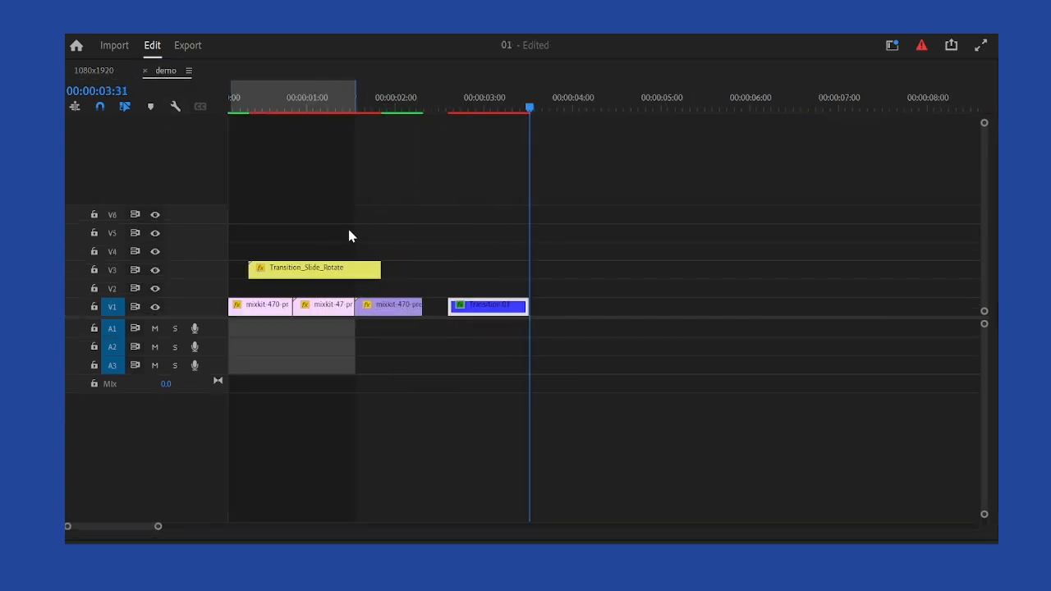
{"action": "left_click_drag", "start_coordinate": [416, 214], "coordinate": [300, 268]}
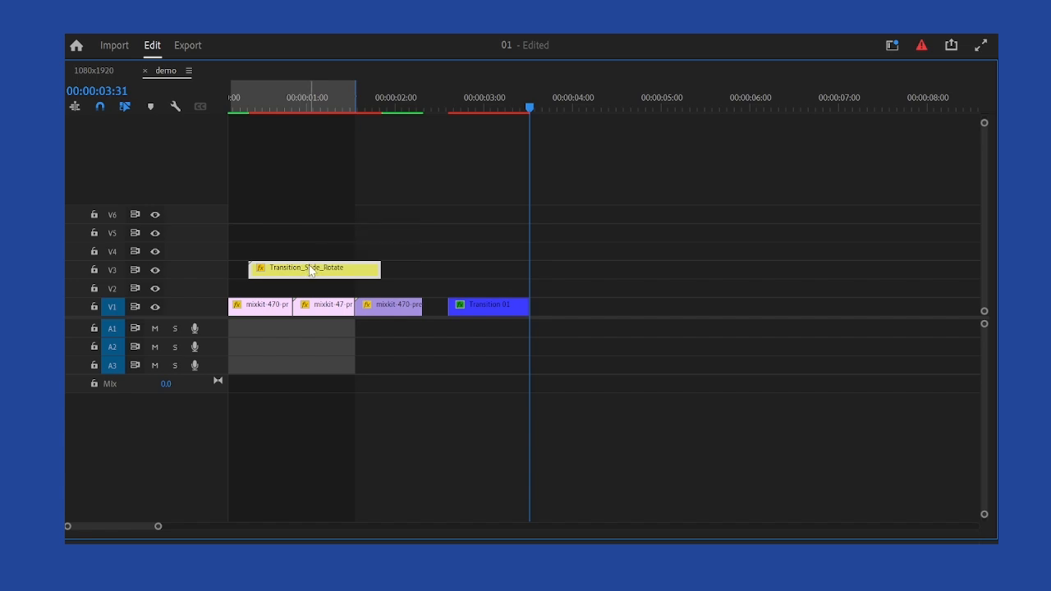
{"action": "key", "text": "Delete"}
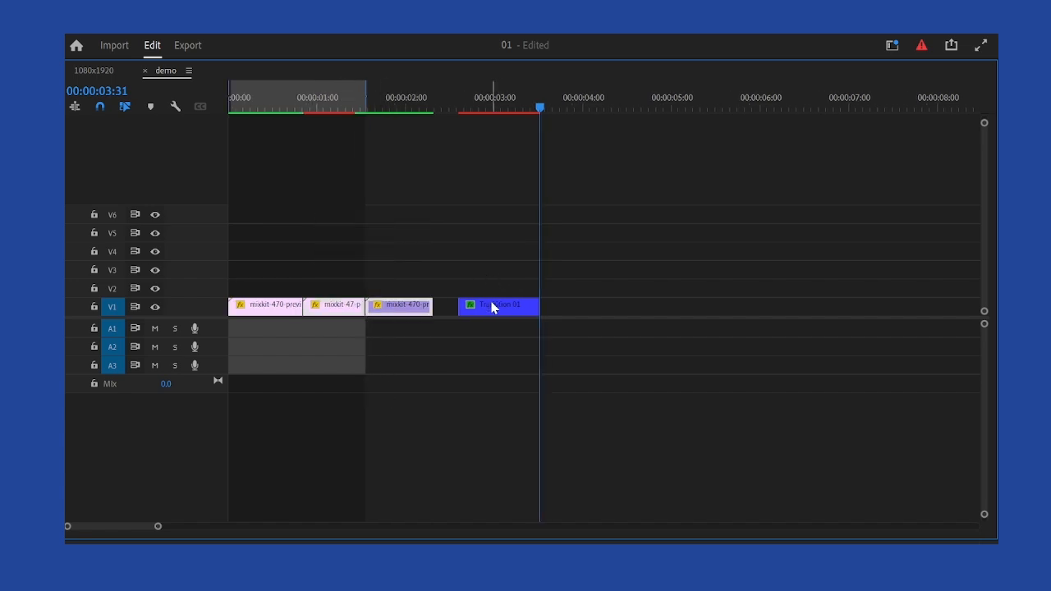
Place Transition 01 on V3 over the first cut with mixkit-47-preview.mp4 beneath it on V2, both starting at about 00:00:00:38
{"action": "left_click_drag", "start_coordinate": [493, 305], "coordinate": [293, 265]}
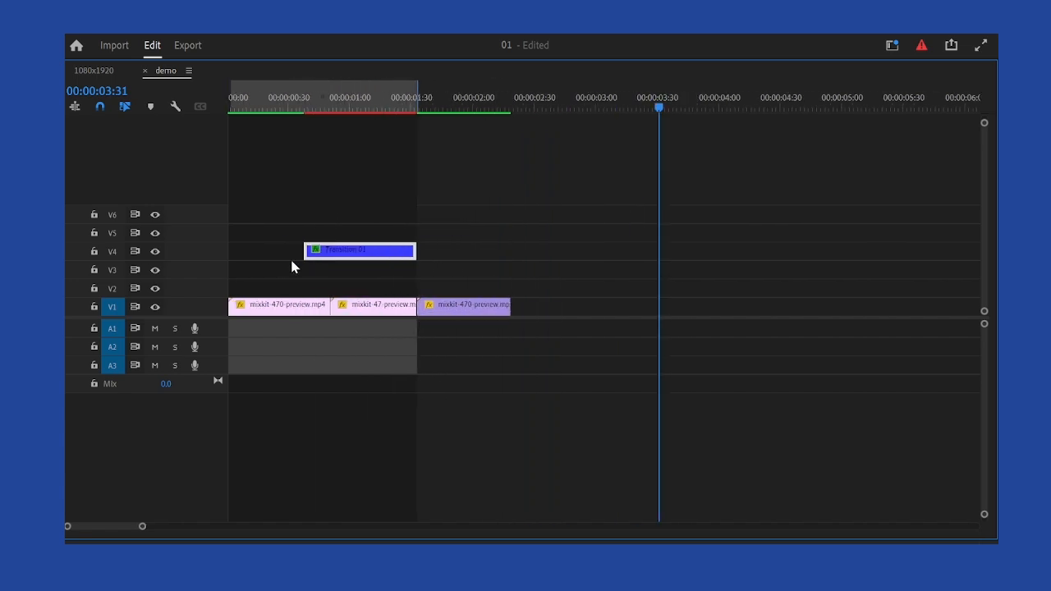
{"action": "scroll", "coordinate": [316, 264], "scroll_direction": "left", "scroll_amount": 2}
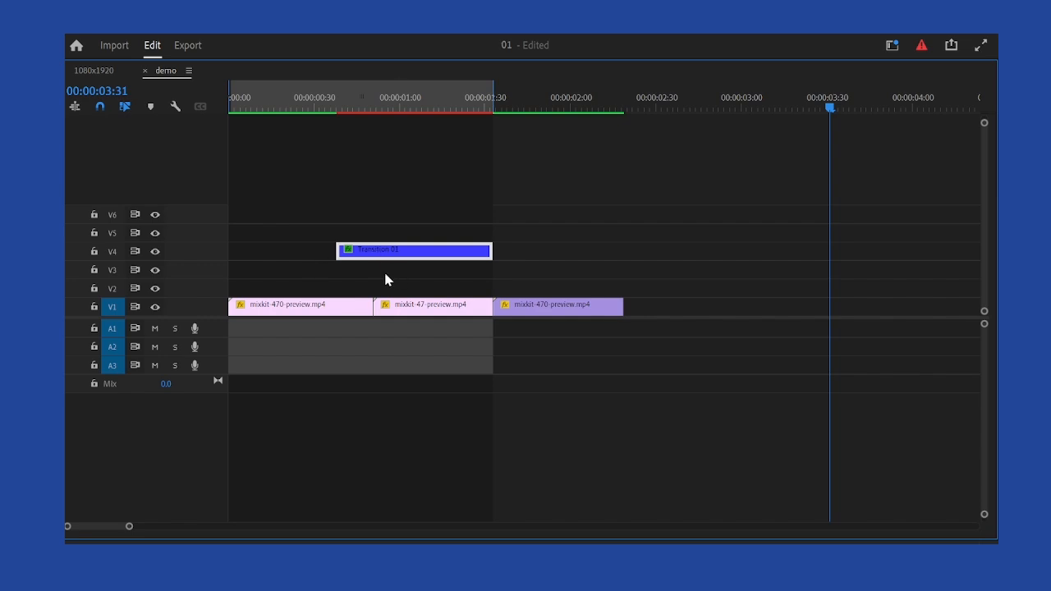
{"action": "left_click_drag", "start_coordinate": [417, 311], "coordinate": [381, 273]}
{"action": "left_click_drag", "start_coordinate": [263, 202], "coordinate": [366, 295]}
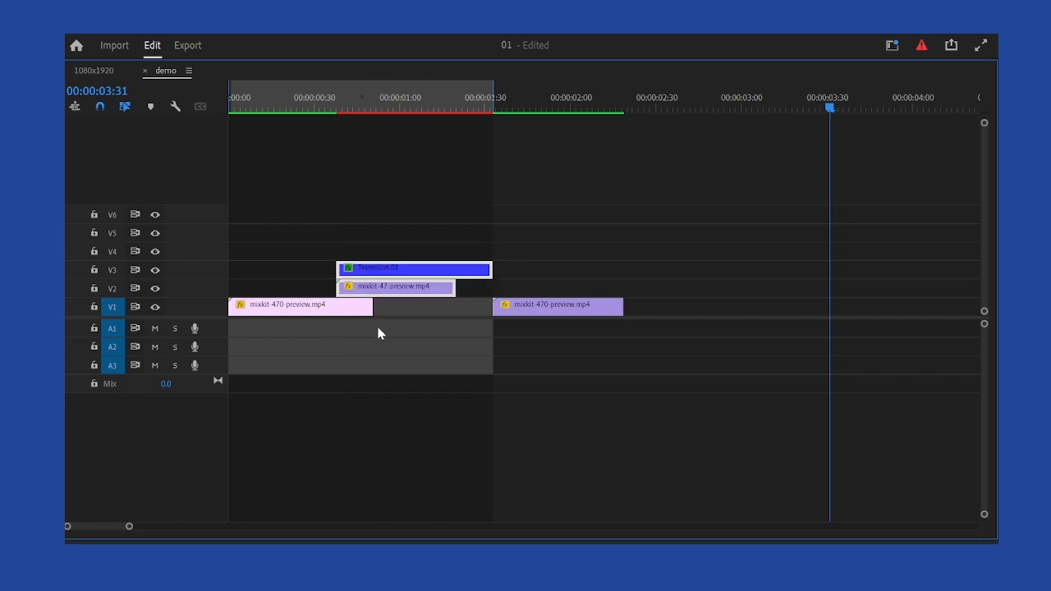
Extend mixkit-47-preview.mp4 on V2 to about 00:00:01:53, and delete the last mixkit-470-preview.mp4 clip on V1
{"action": "key", "text": "="}
{"action": "key", "text": "="}
{"action": "left_click_drag", "start_coordinate": [664, 256], "coordinate": [668, 368]}
{"action": "left_click_drag", "start_coordinate": [626, 234], "coordinate": [679, 290]}
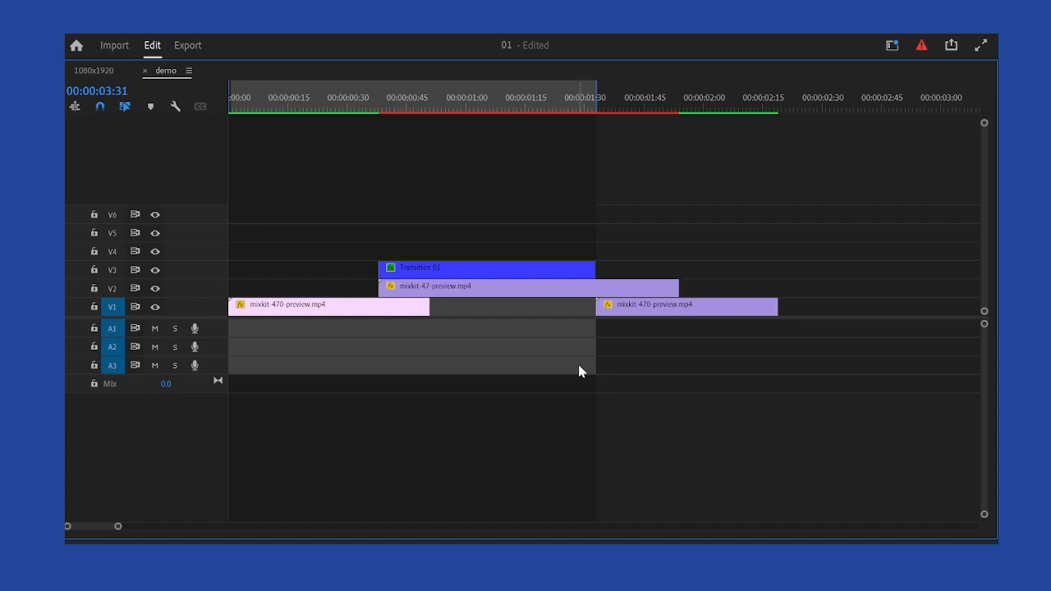
{"action": "left_click", "coordinate": [637, 310]}
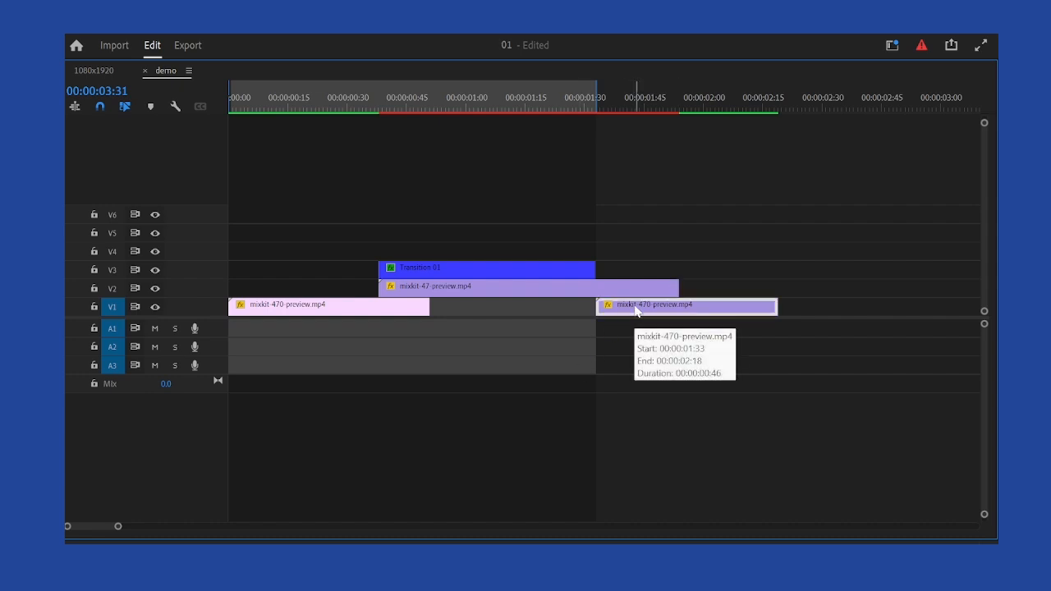
{"action": "key", "text": "Delete"}
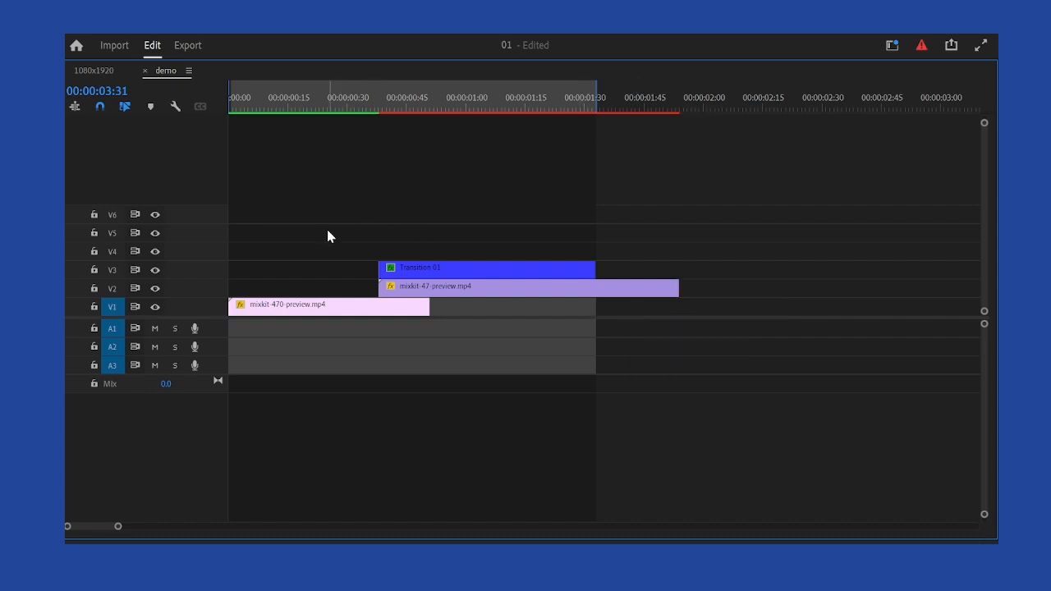
Inspect the effect settings of Transition 01 in the demo sequence, and scrub through its overlap with the footage to 00:00:00:47
{"action": "left_click_drag", "start_coordinate": [327, 230], "coordinate": [468, 294]}
{"action": "left_click", "coordinate": [488, 350]}
{"action": "key", "text": "grave"}
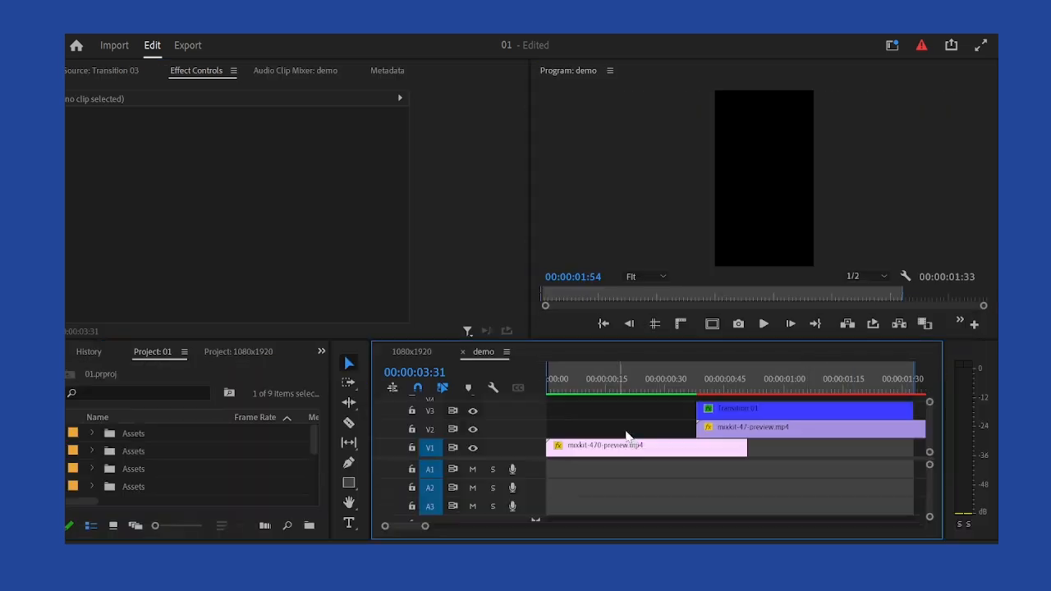
{"action": "key", "text": "grave"}
{"action": "scroll", "coordinate": [382, 307], "scroll_direction": "down", "scroll_amount": 1}
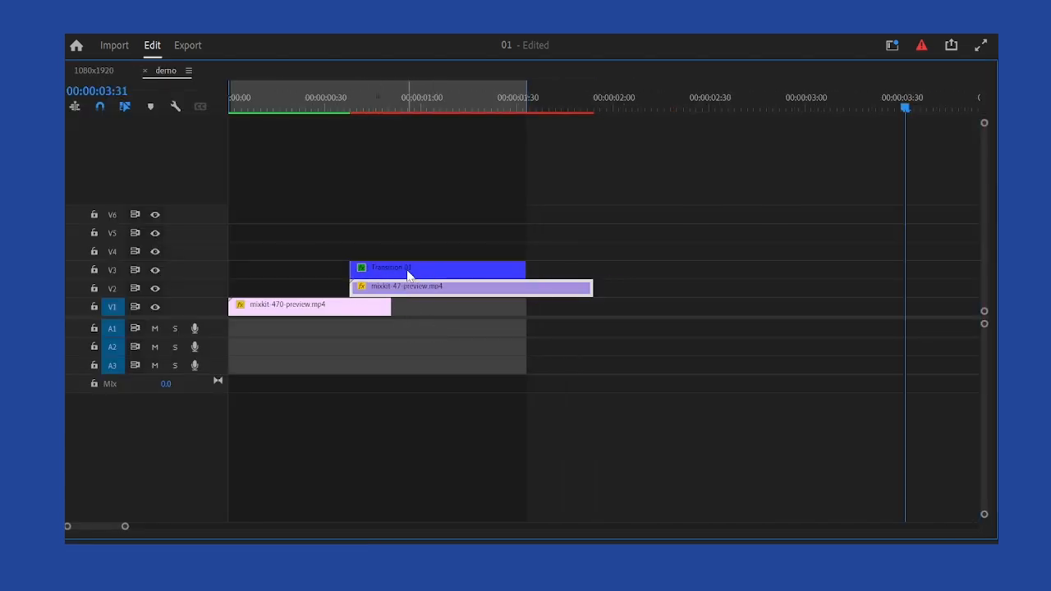
{"action": "left_click", "coordinate": [407, 269]}
{"action": "key", "text": "grave"}
{"action": "scroll", "coordinate": [173, 233], "scroll_direction": "down", "scroll_amount": 3}
{"action": "scroll", "coordinate": [173, 234], "scroll_direction": "down", "scroll_amount": 1}
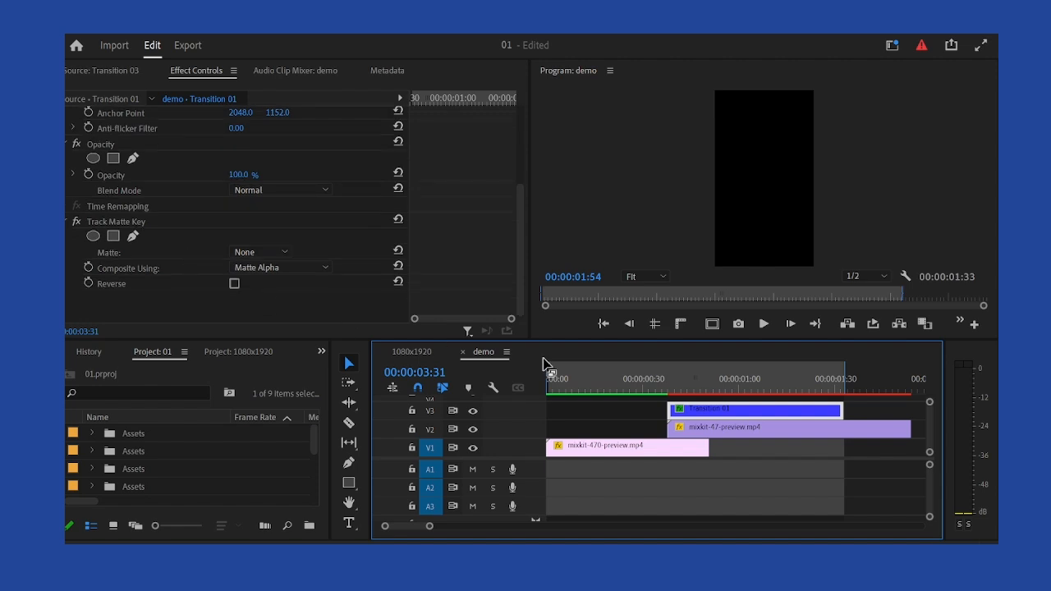
{"action": "left_click_drag", "start_coordinate": [726, 380], "coordinate": [699, 390]}
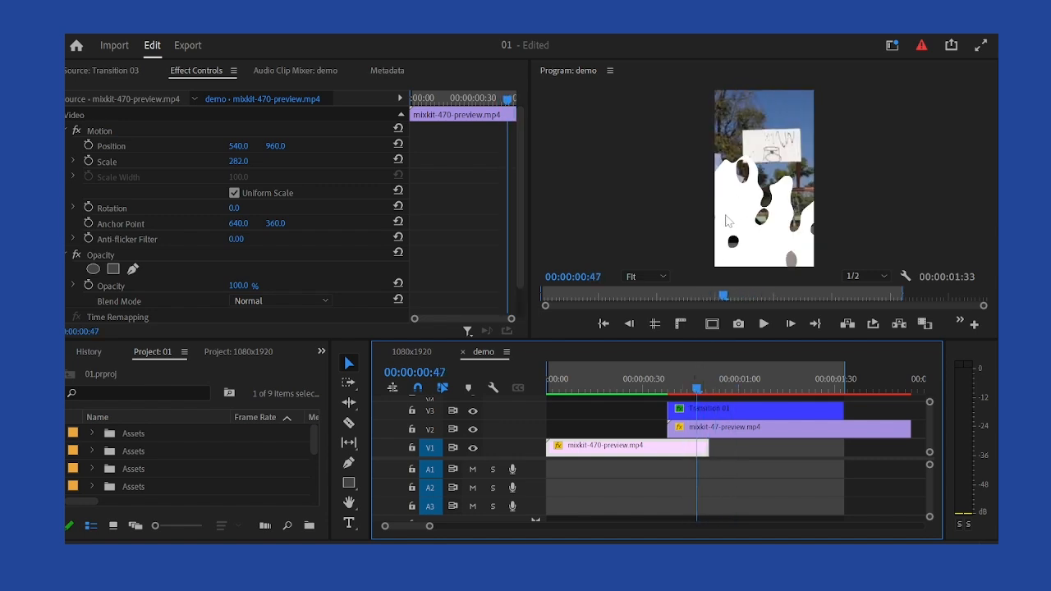
Select mixkit-47-preview.mp4 on V2 in the demo sequence and step the playhead forward to 00:00:00:50
{"action": "left_click", "coordinate": [730, 432]}
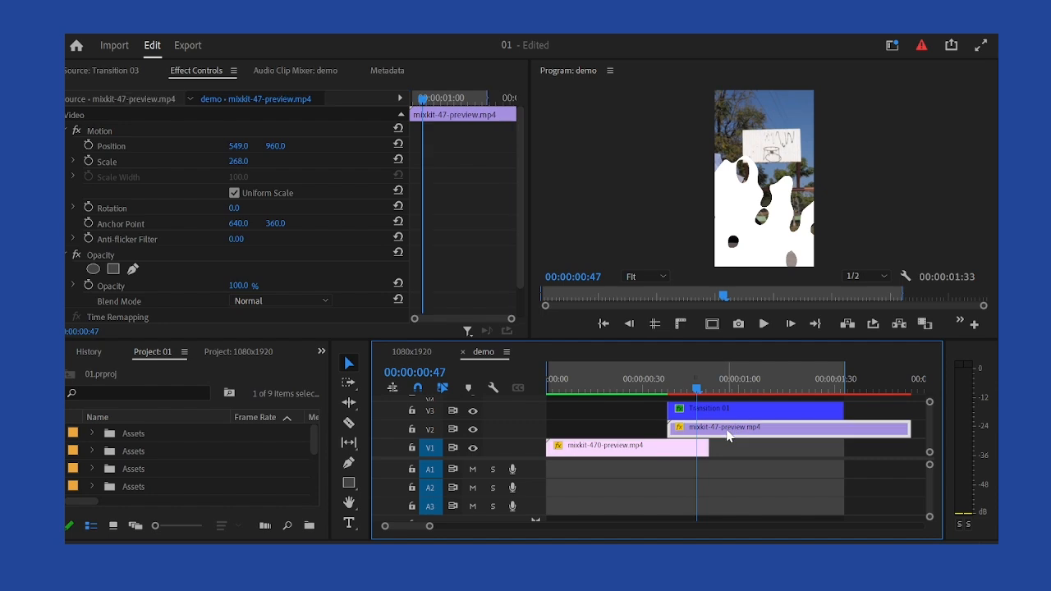
{"action": "key", "text": "Right"}
{"action": "key", "text": "Right"}
{"action": "key", "text": "Right"}
{"action": "scroll", "coordinate": [736, 460], "scroll_direction": "right", "scroll_amount": 2}
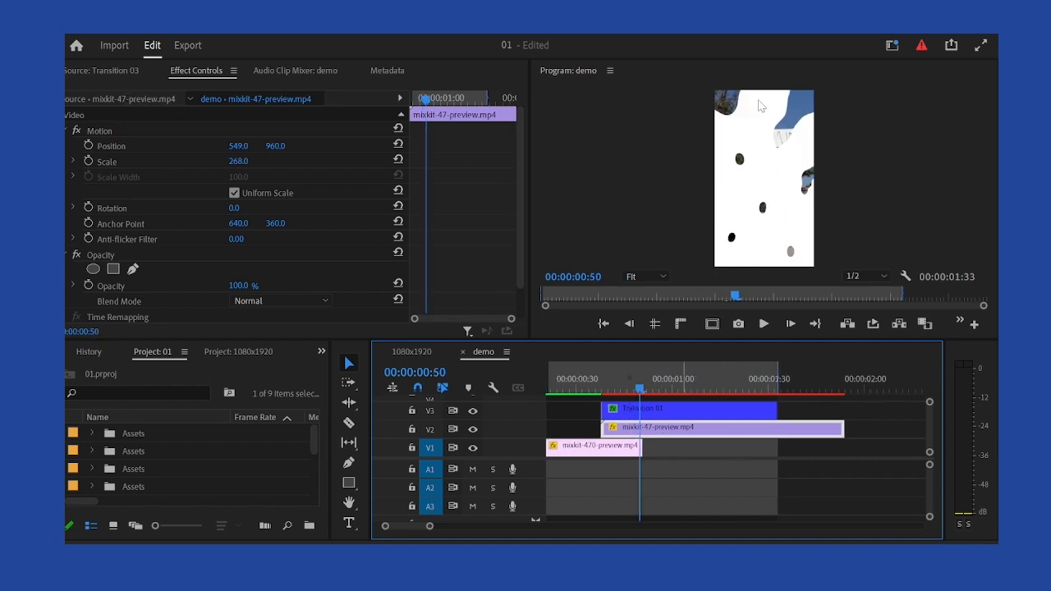
Switch to the Effects workspace, and apply the Track Matte Key effect to mixkit-47-preview.mp4 on V2
{"action": "left_click", "coordinate": [892, 45]}
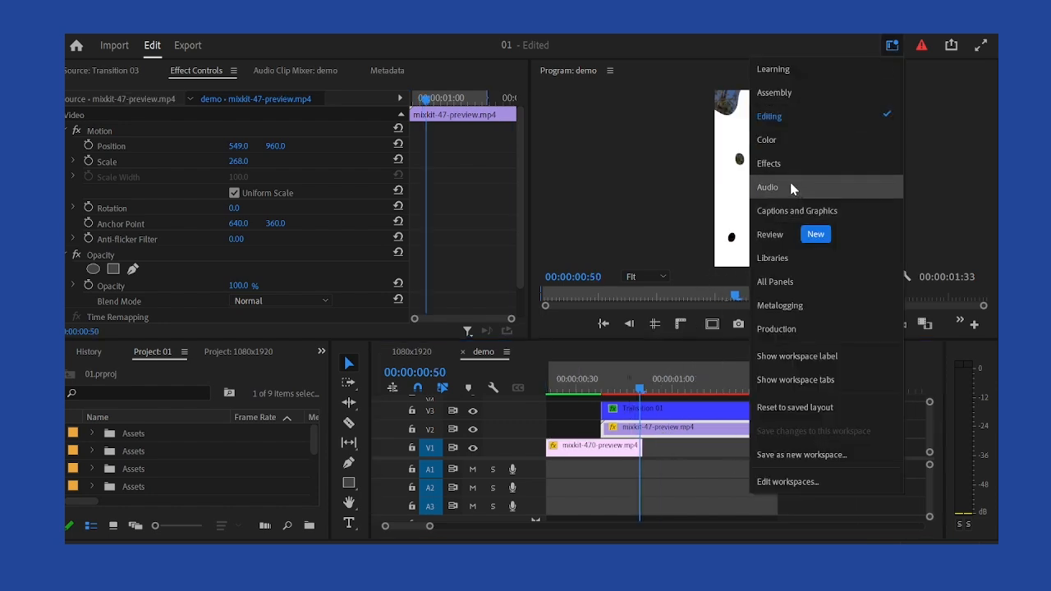
{"action": "left_click", "coordinate": [785, 172]}
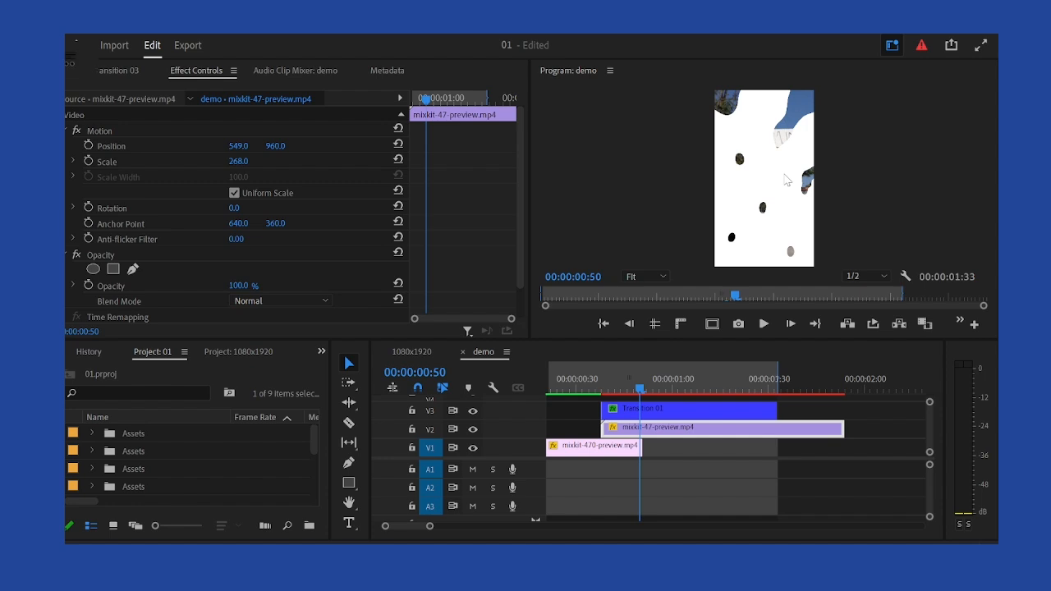
{"action": "left_click", "coordinate": [860, 89]}
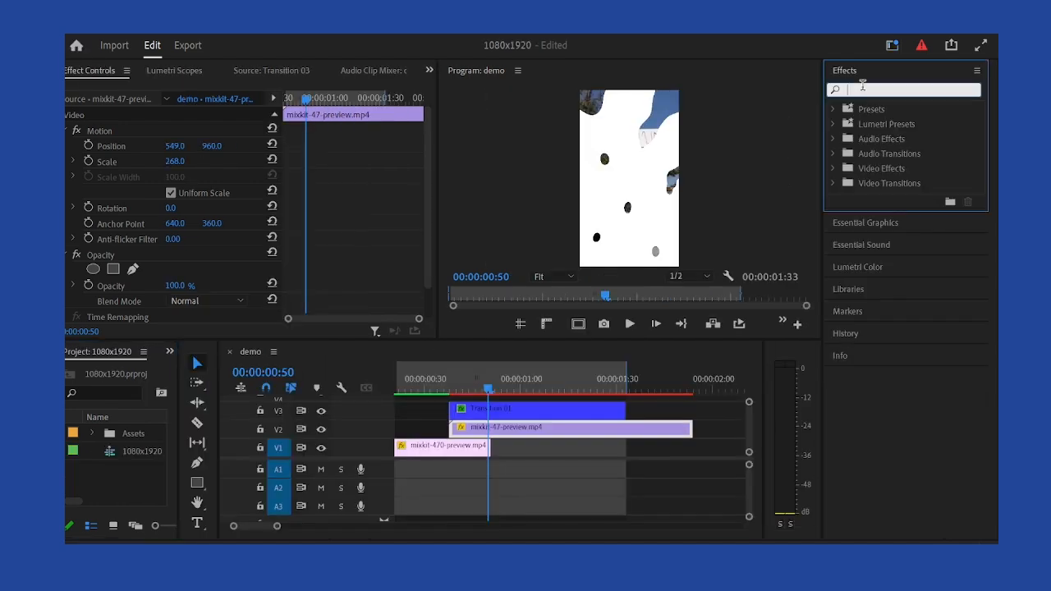
{"action": "type", "text": "T"}
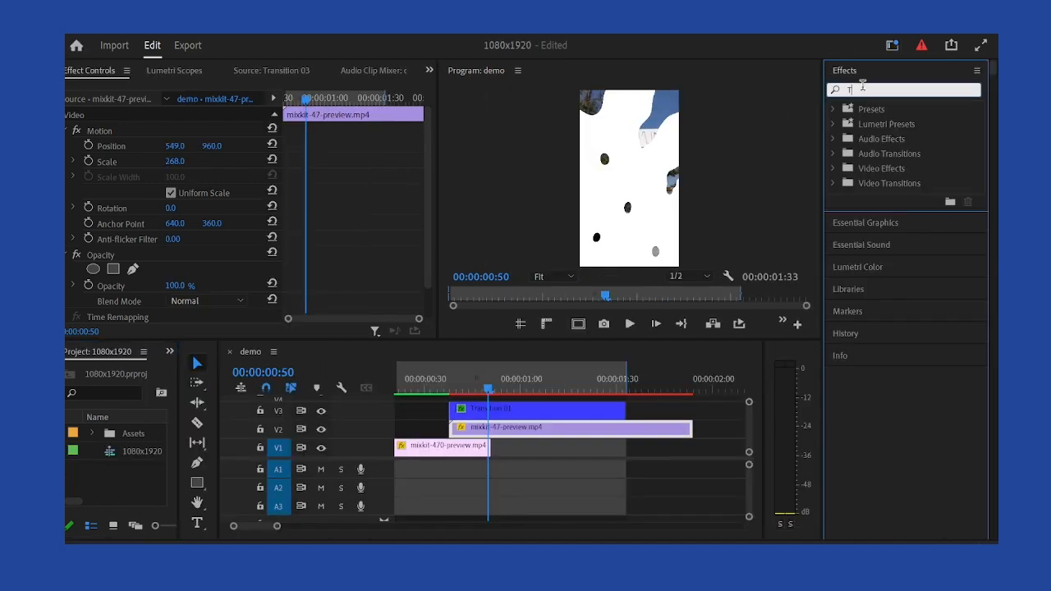
{"action": "type", "text": "Rack"}
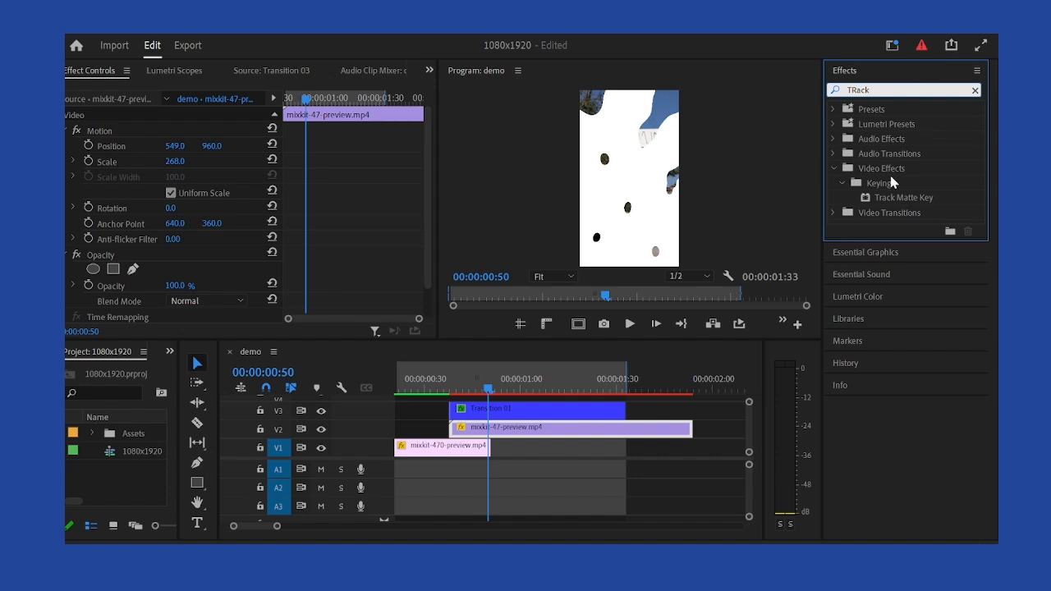
{"action": "left_click", "coordinate": [892, 200]}
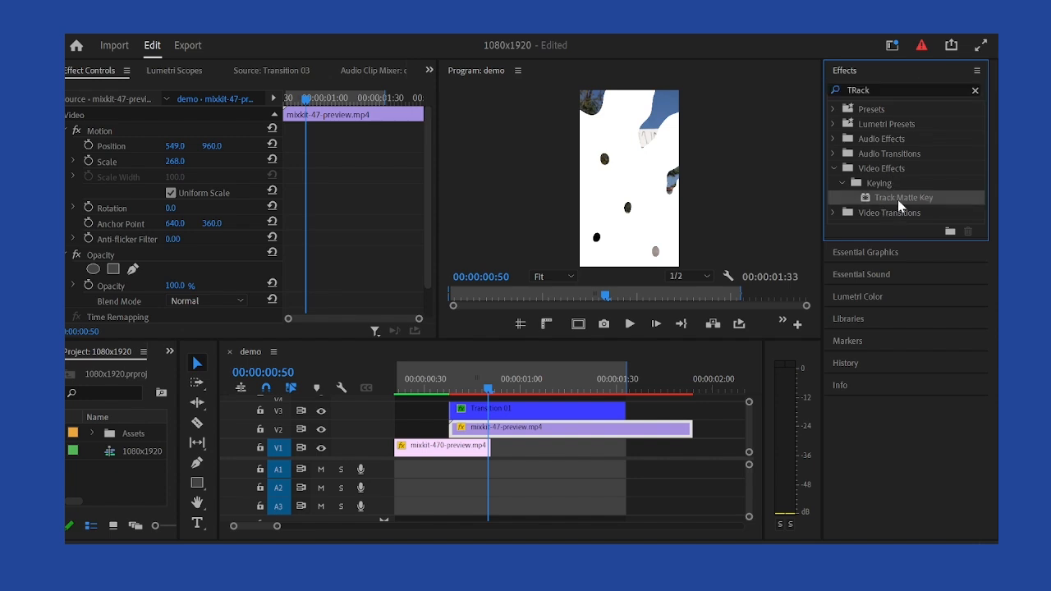
{"action": "left_click_drag", "start_coordinate": [899, 199], "coordinate": [487, 429]}
{"action": "scroll", "coordinate": [476, 414], "scroll_direction": "up", "scroll_amount": 2}
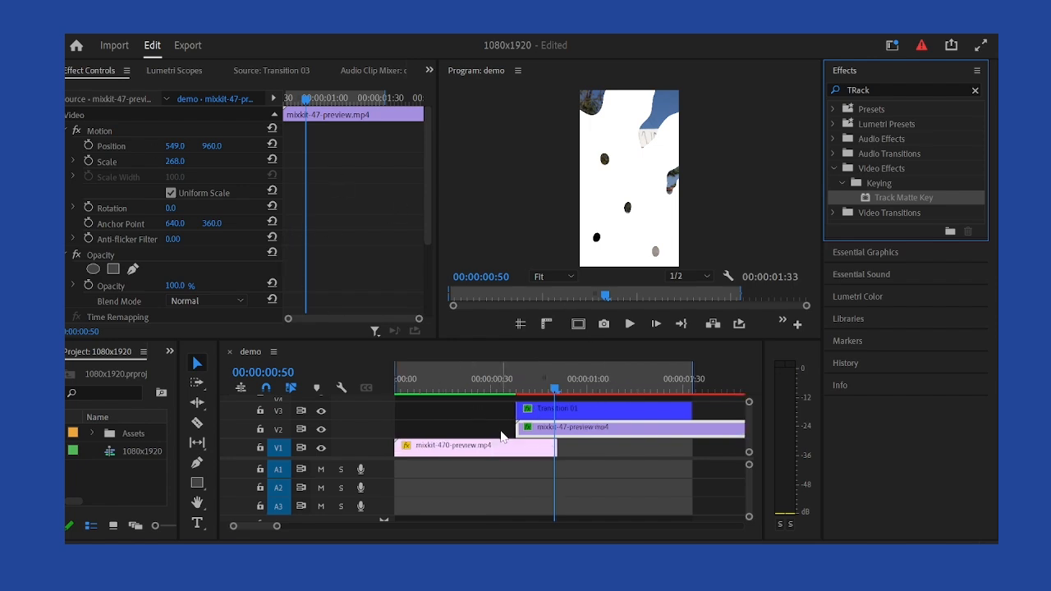
Examine in an enlarged timeline how Transition 01 on V3, mixkit-47-preview.mp4 on V2 and mixkit-470-preview.mp4 on V1 are stacked
{"action": "key", "text": "grave"}
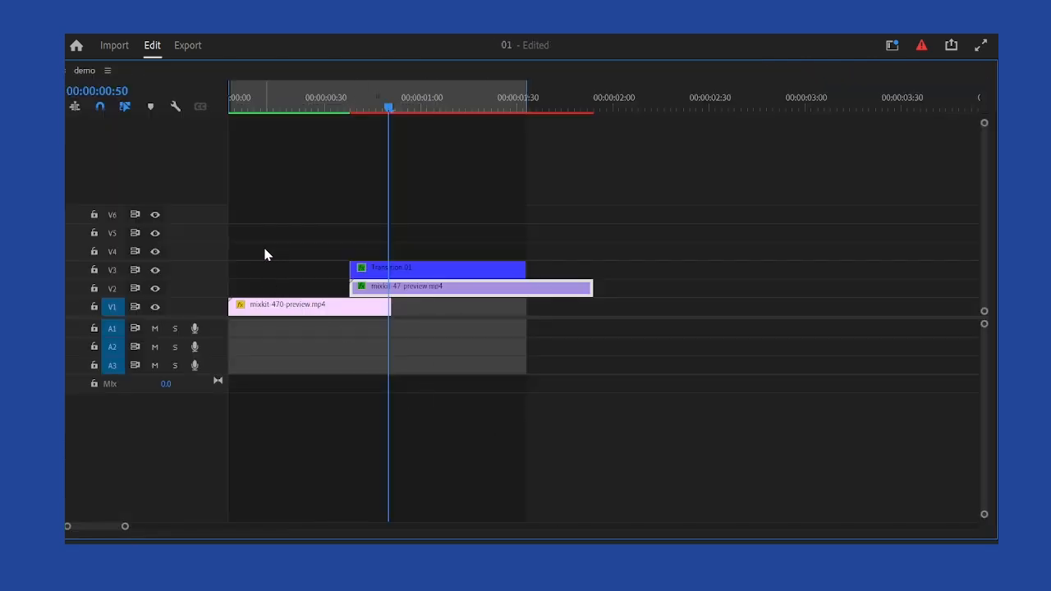
{"action": "scroll", "coordinate": [238, 258], "scroll_direction": "up", "scroll_amount": 1}
{"action": "scroll", "coordinate": [295, 253], "scroll_direction": "up", "scroll_amount": 1}
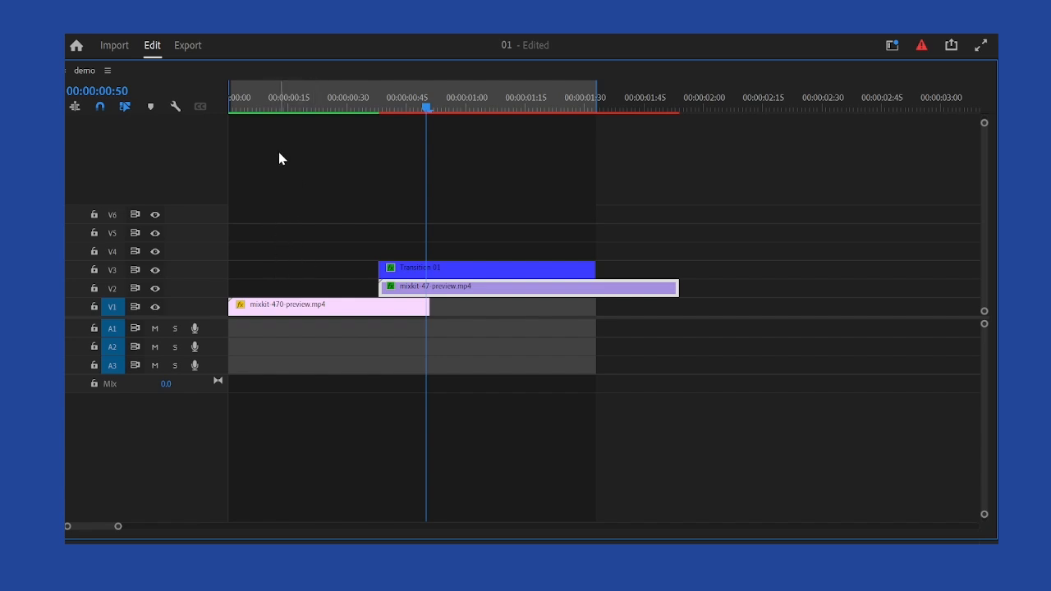
{"action": "left_click_drag", "start_coordinate": [286, 153], "coordinate": [486, 362]}
{"action": "left_click_drag", "start_coordinate": [311, 212], "coordinate": [465, 343]}
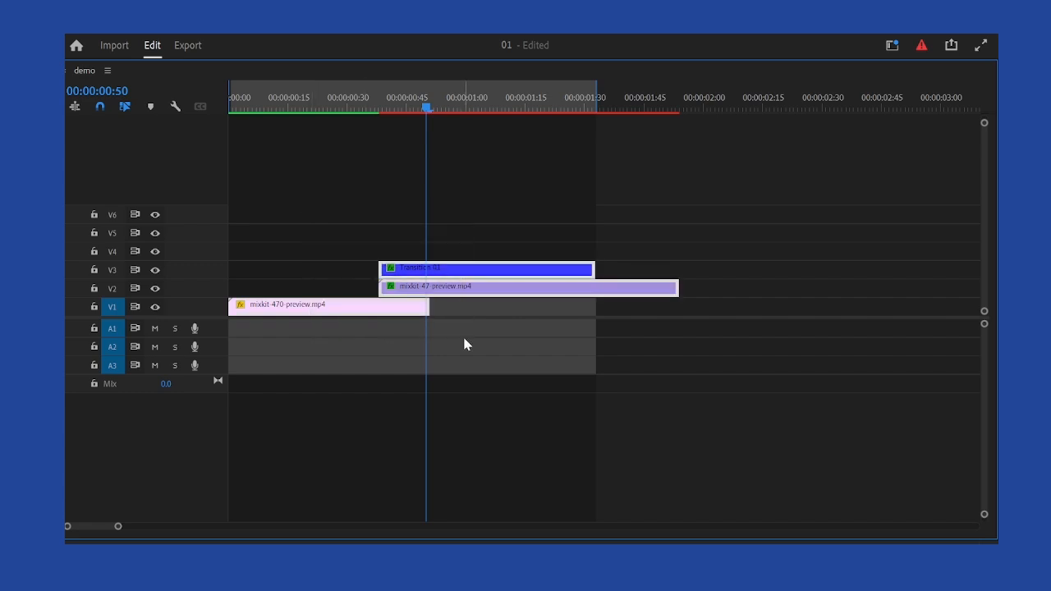
{"action": "left_click", "coordinate": [276, 256]}
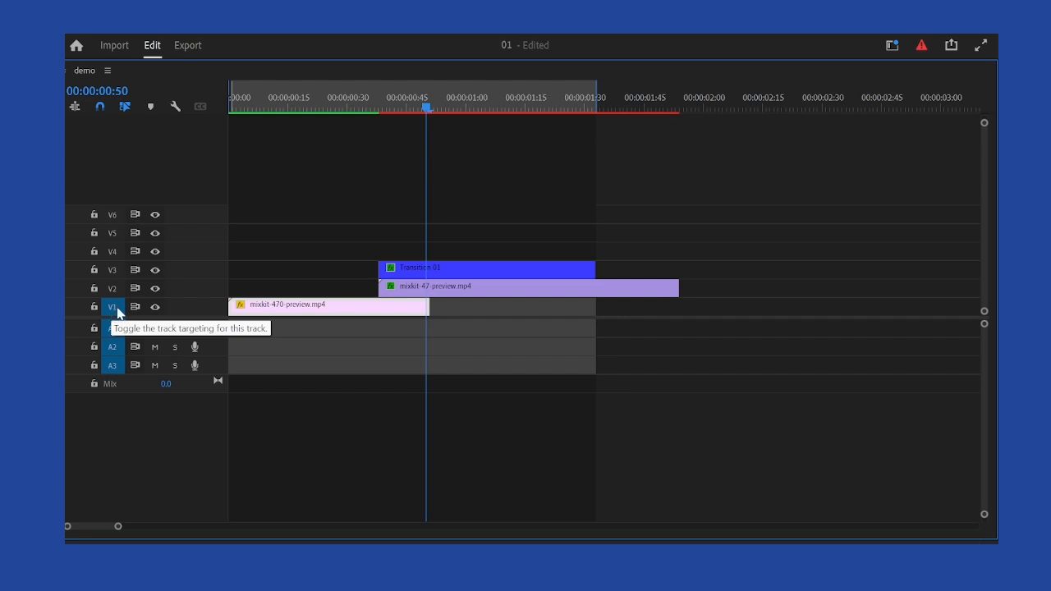
{"action": "left_click", "coordinate": [439, 297]}
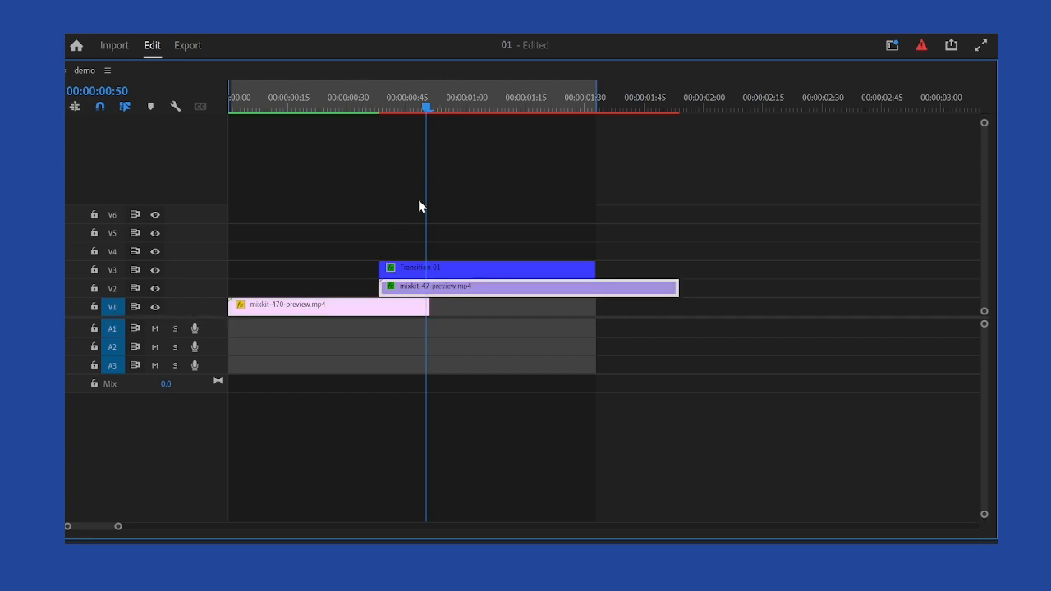
{"action": "left_click_drag", "start_coordinate": [467, 211], "coordinate": [502, 339]}
{"action": "left_click", "coordinate": [503, 345]}
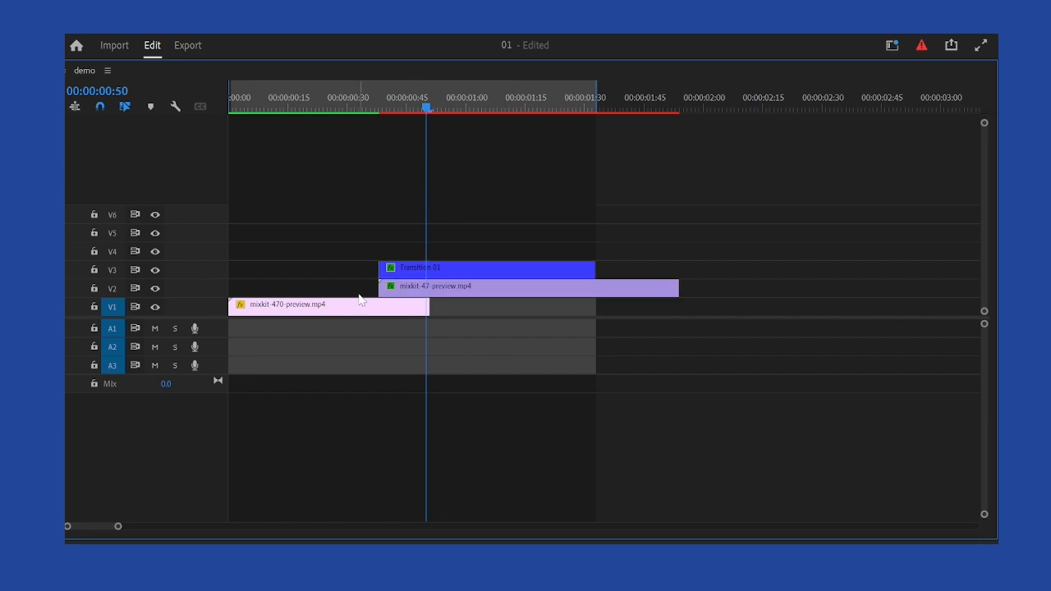
{"action": "left_click", "coordinate": [406, 296]}
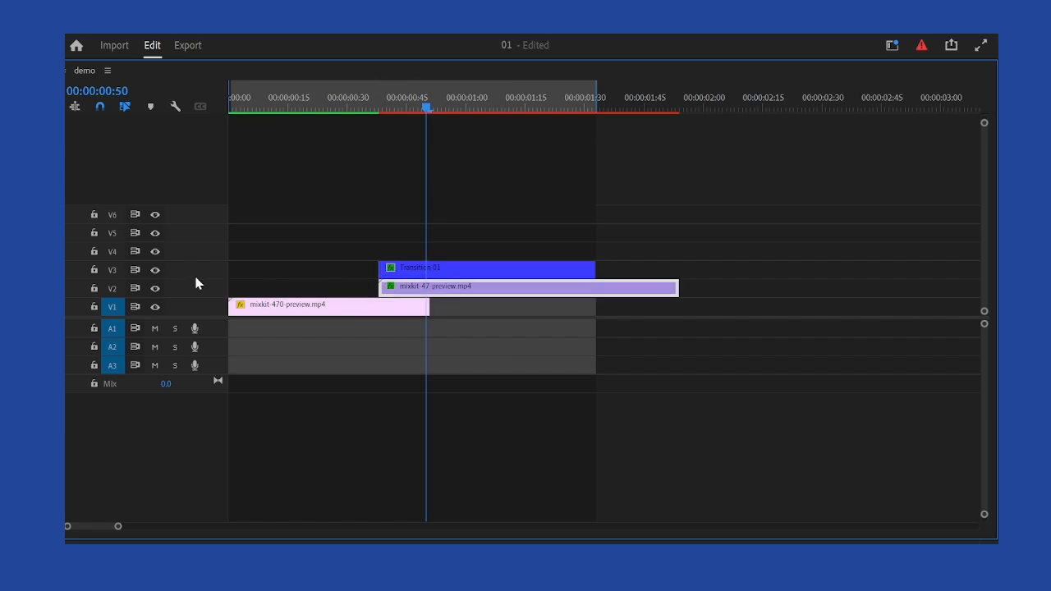
{"action": "left_click_drag", "start_coordinate": [365, 206], "coordinate": [446, 272]}
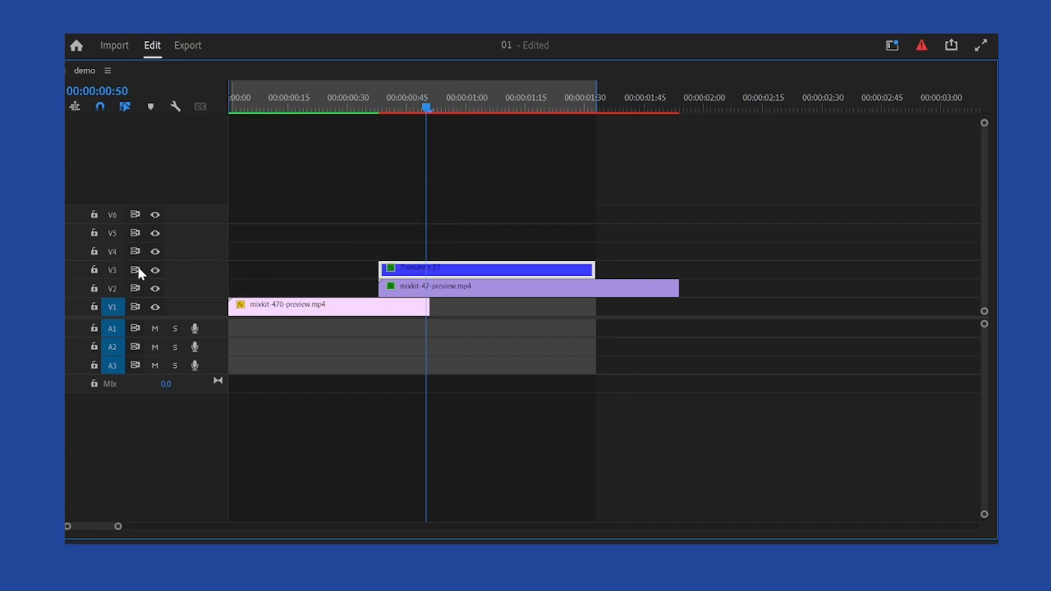
{"action": "key", "text": "grave"}
Set the Track Matte Key matte of mixkit-47-preview.mp4 on V2 to Video 3
{"action": "left_click", "coordinate": [621, 430]}
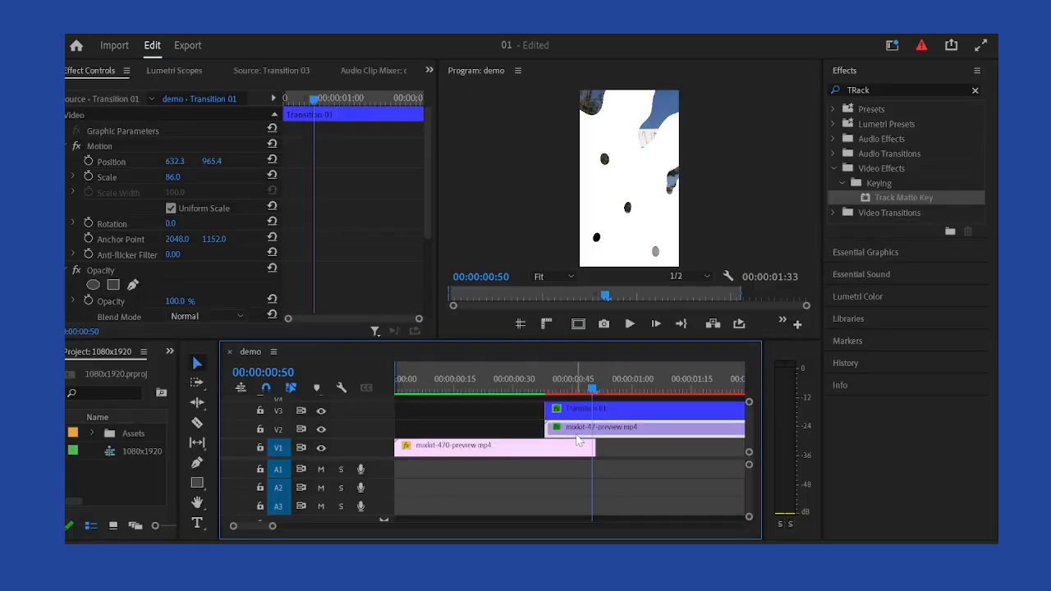
{"action": "scroll", "coordinate": [620, 434], "scroll_direction": "right", "scroll_amount": 3}
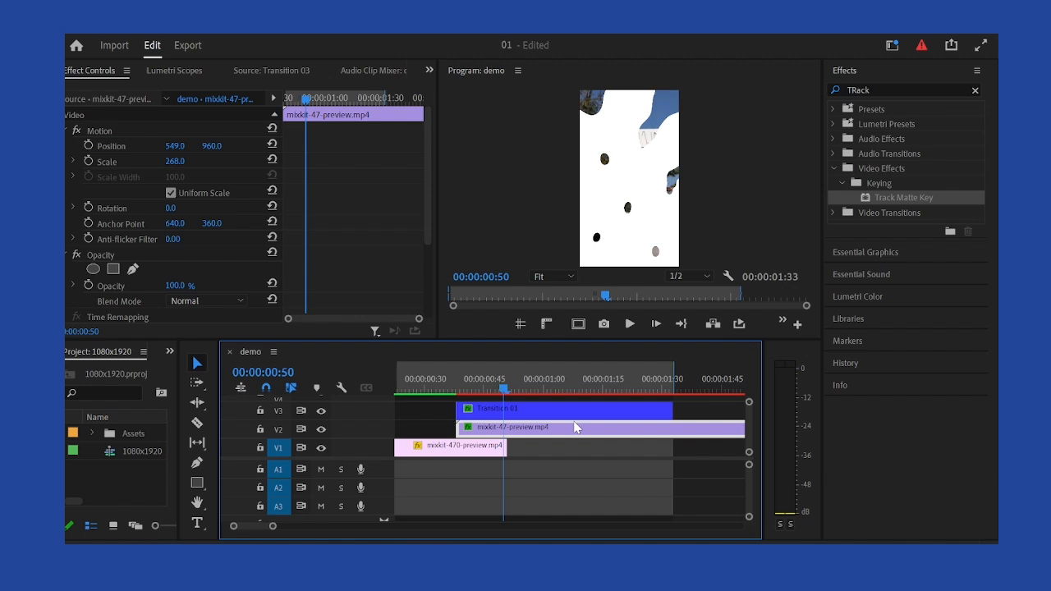
{"action": "left_click", "coordinate": [561, 463]}
{"action": "left_click", "coordinate": [525, 428]}
{"action": "scroll", "coordinate": [438, 423], "scroll_direction": "left", "scroll_amount": 2}
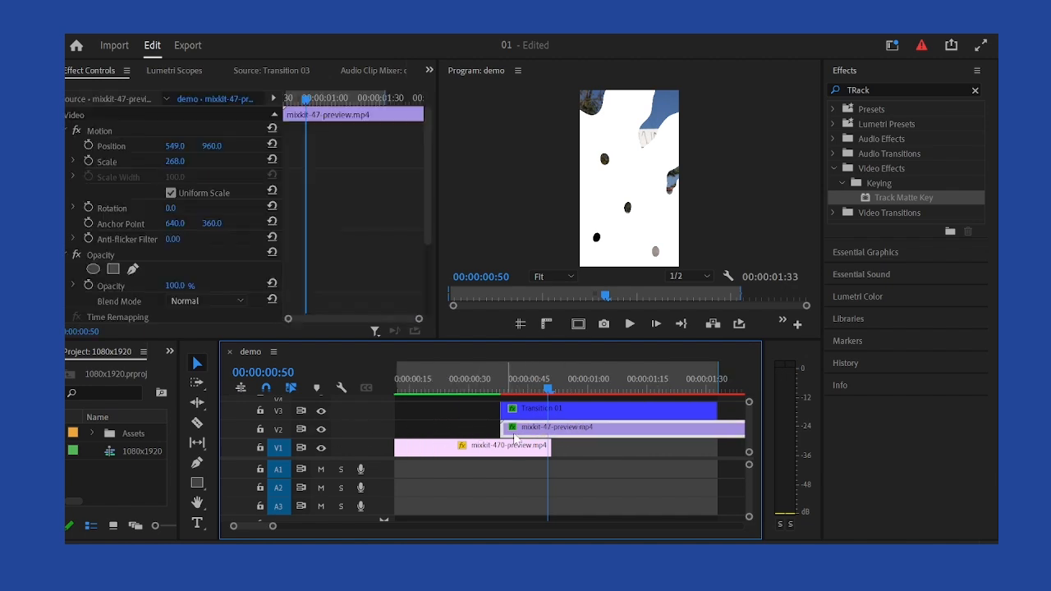
{"action": "scroll", "coordinate": [169, 238], "scroll_direction": "down", "scroll_amount": 5}
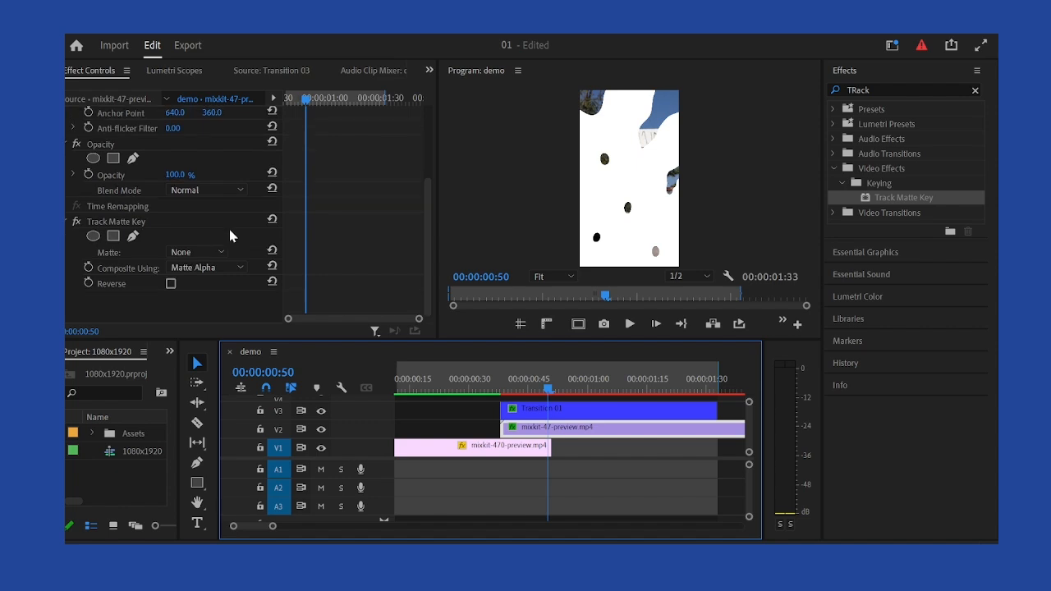
{"action": "left_click", "coordinate": [574, 446]}
{"action": "left_click", "coordinate": [575, 428]}
{"action": "scroll", "coordinate": [184, 213], "scroll_direction": "down", "scroll_amount": 3}
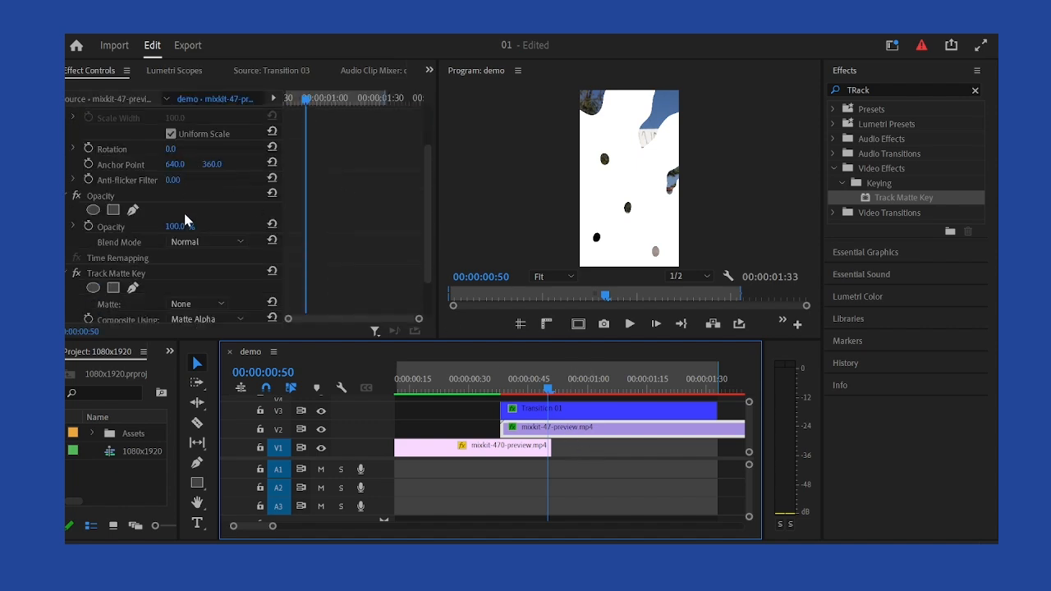
{"action": "scroll", "coordinate": [186, 213], "scroll_direction": "down", "scroll_amount": 3}
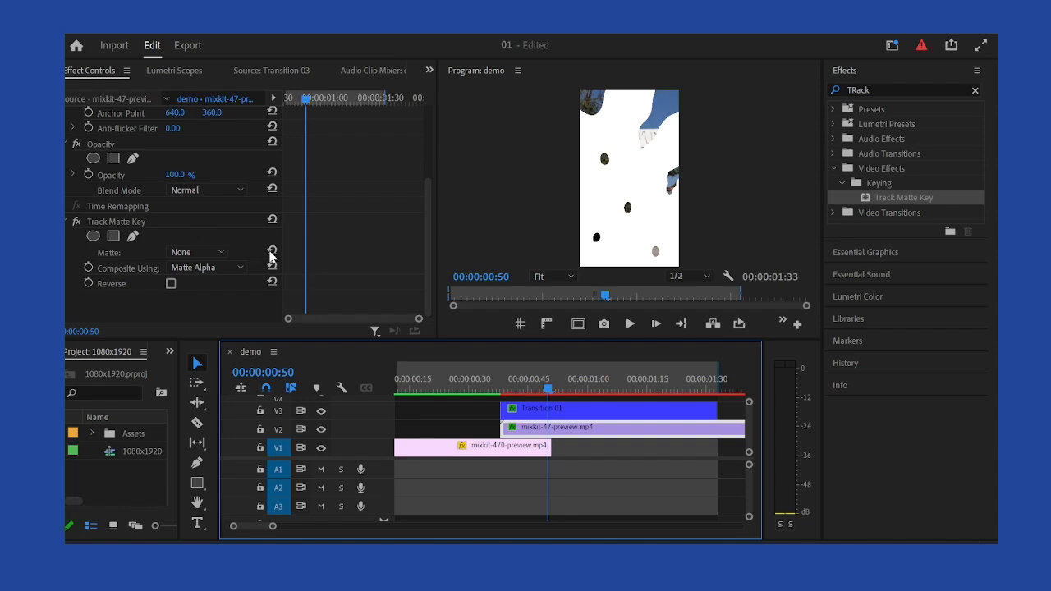
{"action": "left_click", "coordinate": [174, 255]}
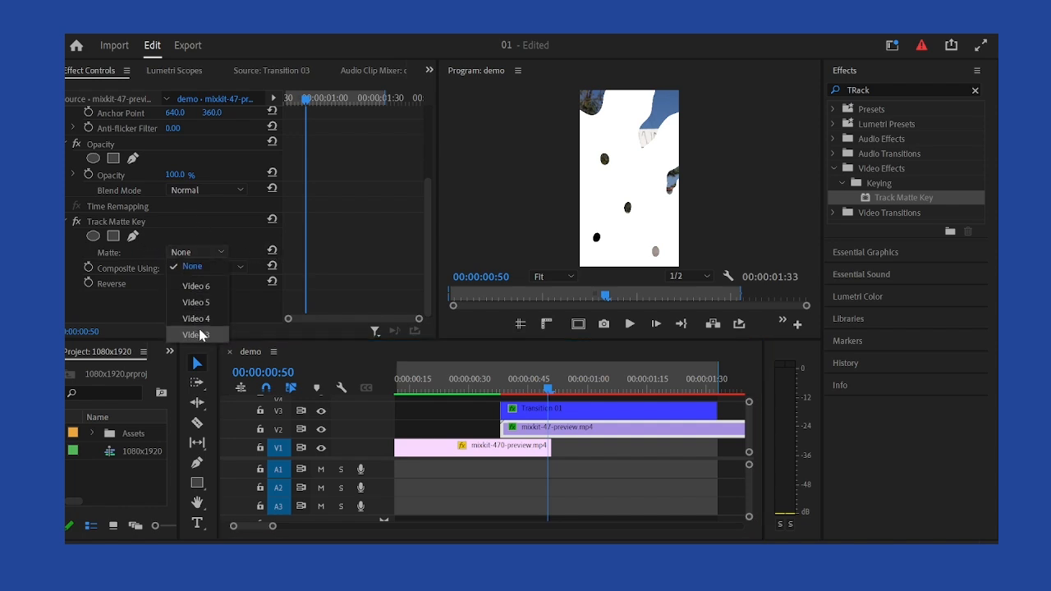
{"action": "left_click", "coordinate": [194, 263]}
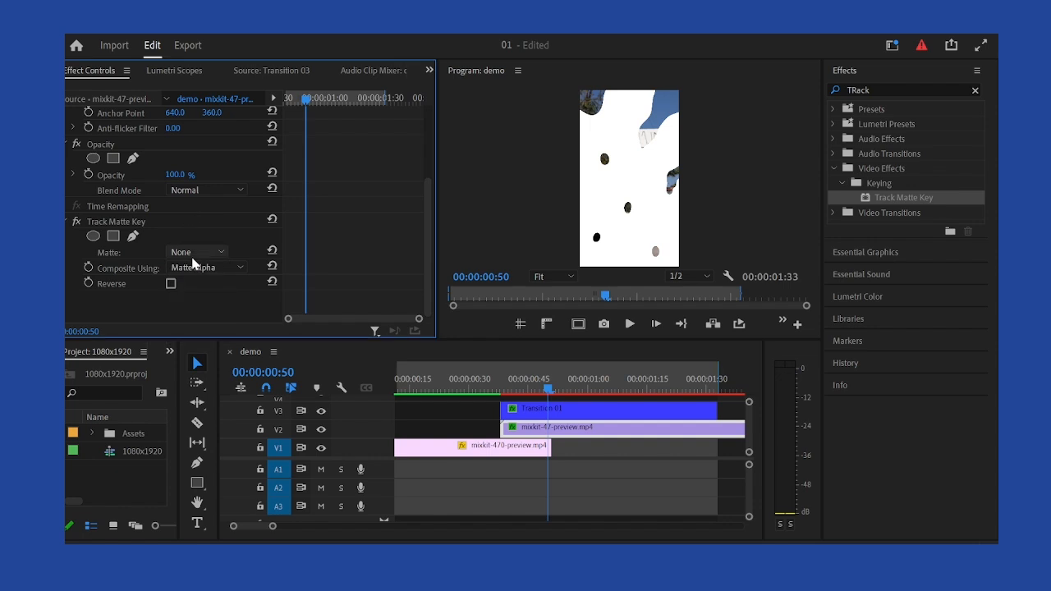
{"action": "left_click", "coordinate": [189, 255]}
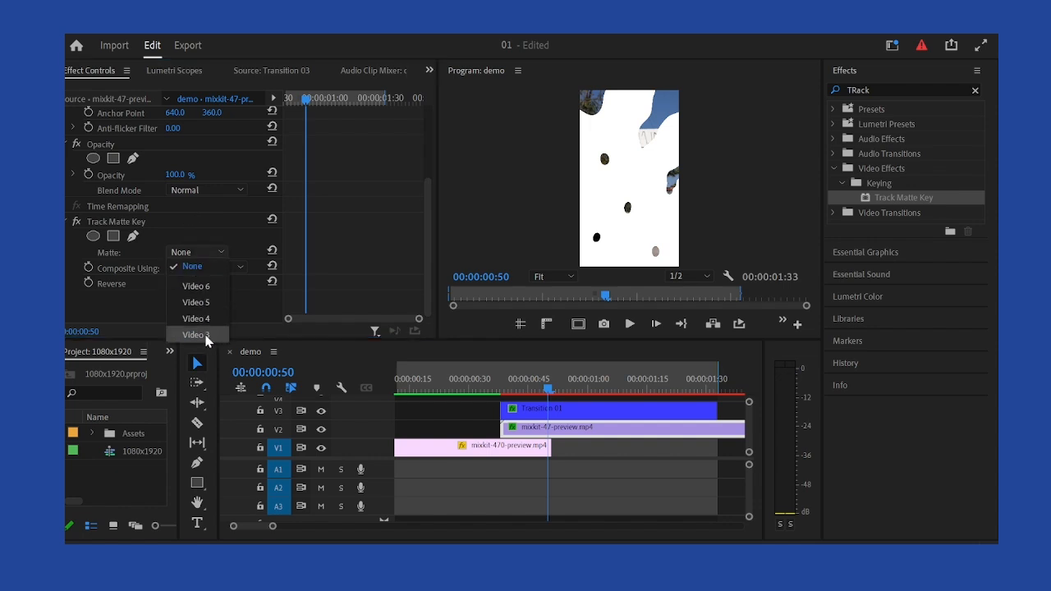
{"action": "left_click", "coordinate": [196, 335]}
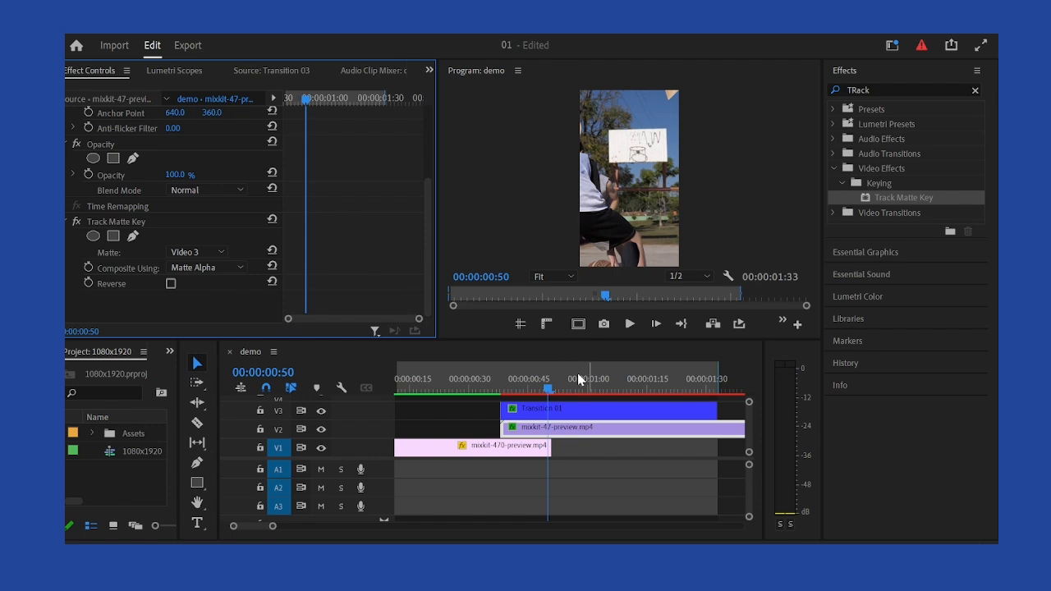
Scrub and play the demo sequence around the first cut to preview the matte transition
{"action": "left_click", "coordinate": [478, 388]}
{"action": "key", "text": "minus"}
{"action": "left_click_drag", "start_coordinate": [478, 390], "coordinate": [510, 390]}
{"action": "key", "text": "space"}
Open the 1080x1920 sequence from its project, and inspect the Transition 01 example at 00:04:25:23
{"action": "key", "text": "grave"}
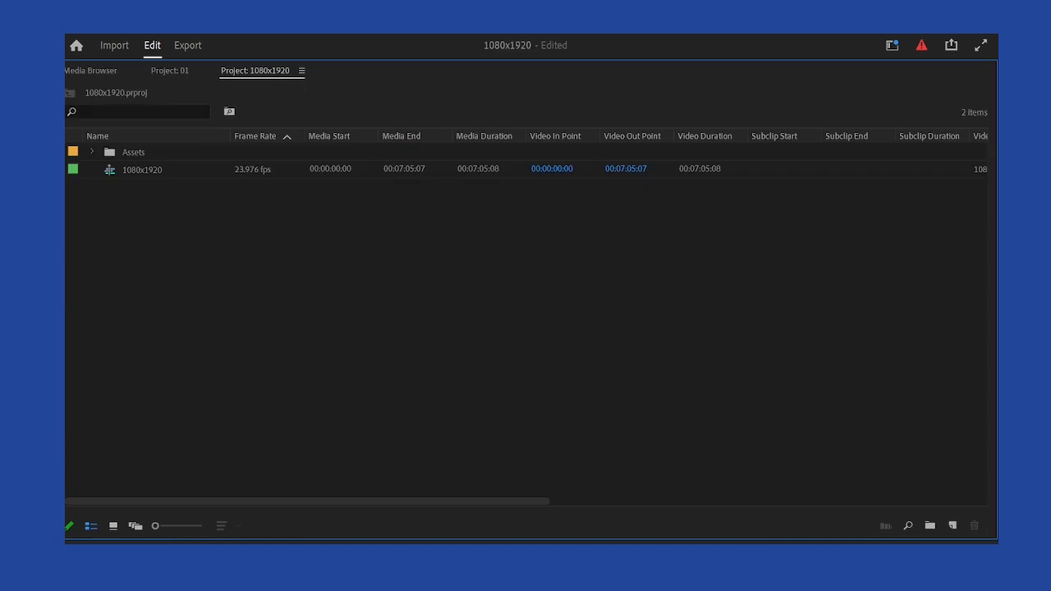
{"action": "left_click", "coordinate": [178, 72]}
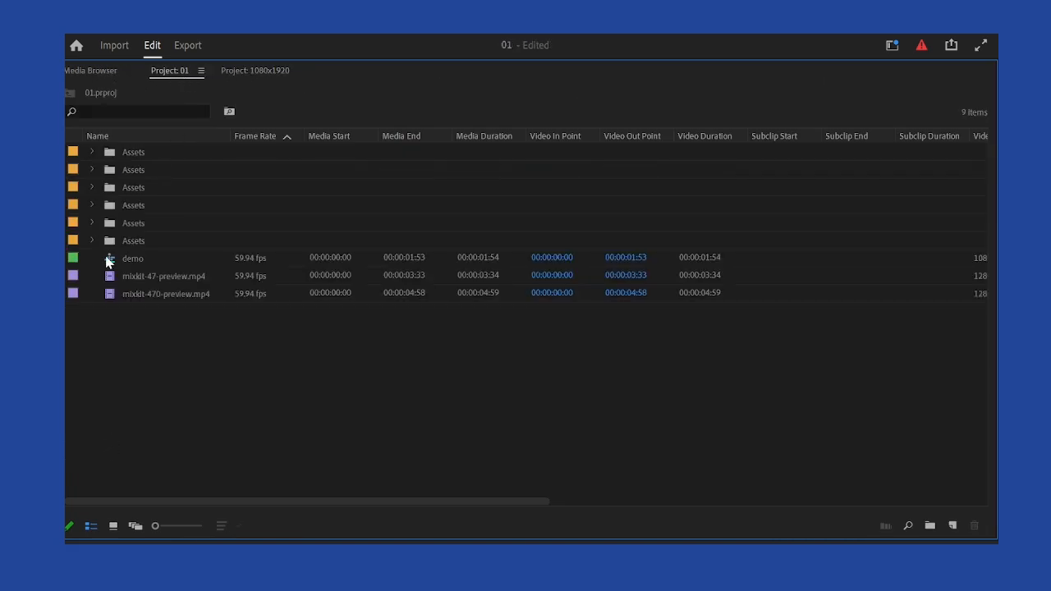
{"action": "left_click", "coordinate": [109, 261]}
{"action": "left_click", "coordinate": [254, 72]}
{"action": "double_click", "coordinate": [115, 174]}
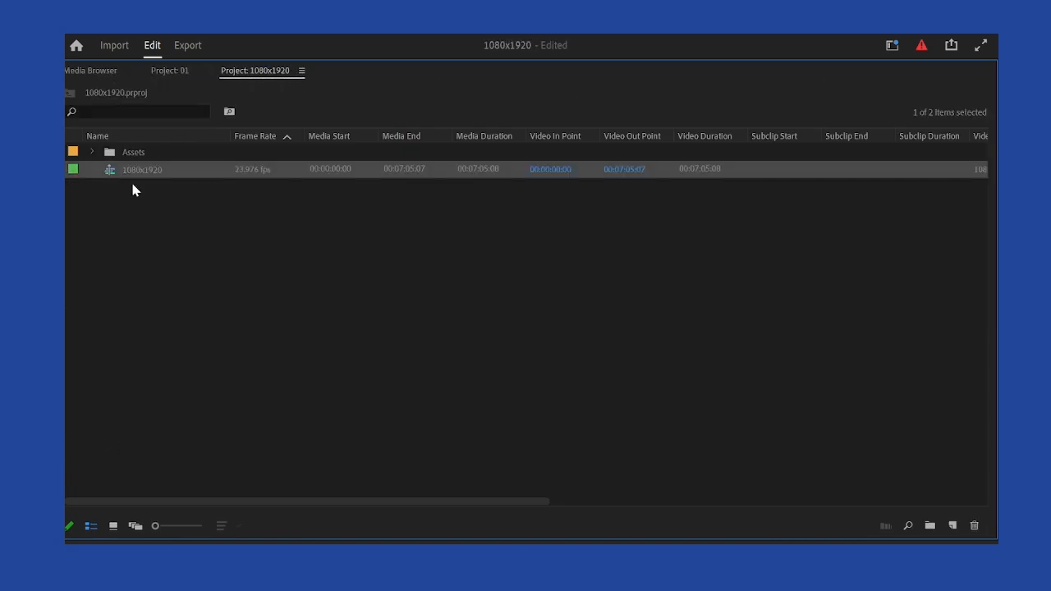
{"action": "key", "text": "grave"}
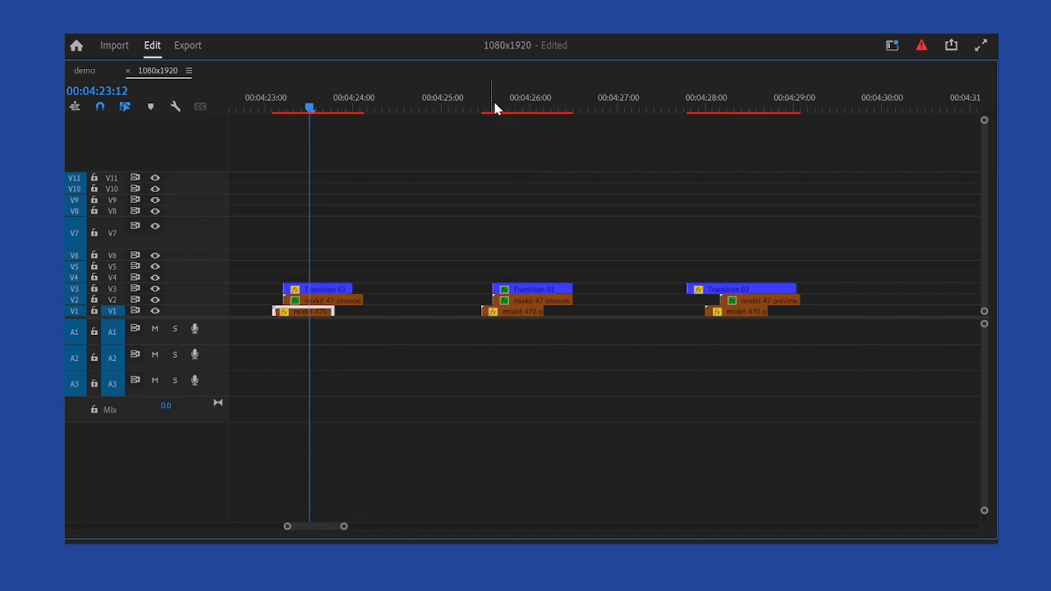
{"action": "left_click", "coordinate": [524, 107]}
{"action": "key", "text": "grave"}
{"action": "scroll", "coordinate": [637, 475], "scroll_direction": "down", "scroll_amount": 3}
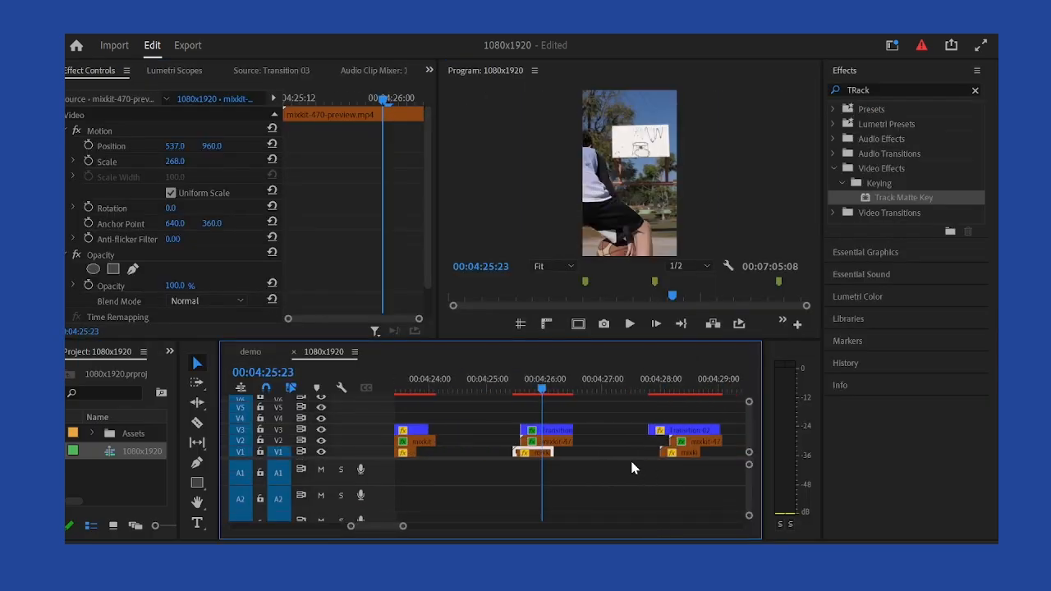
Return to the demo sequence, and clear its In and Out points with the playhead at 00:00:00:21
{"action": "left_click", "coordinate": [251, 351]}
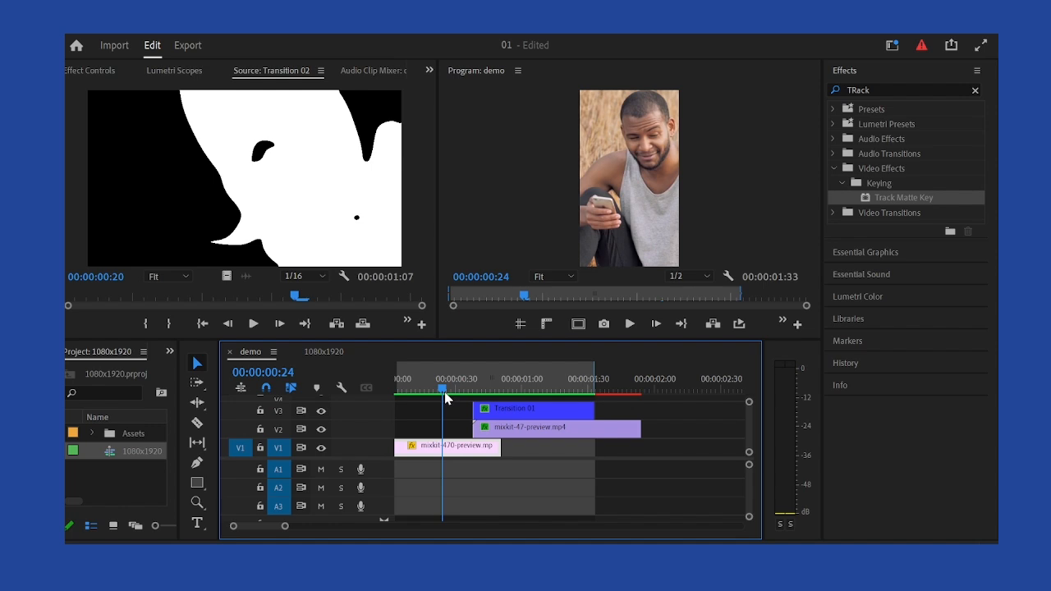
{"action": "left_click_drag", "start_coordinate": [444, 392], "coordinate": [438, 395]}
{"action": "right_click", "coordinate": [531, 366]}
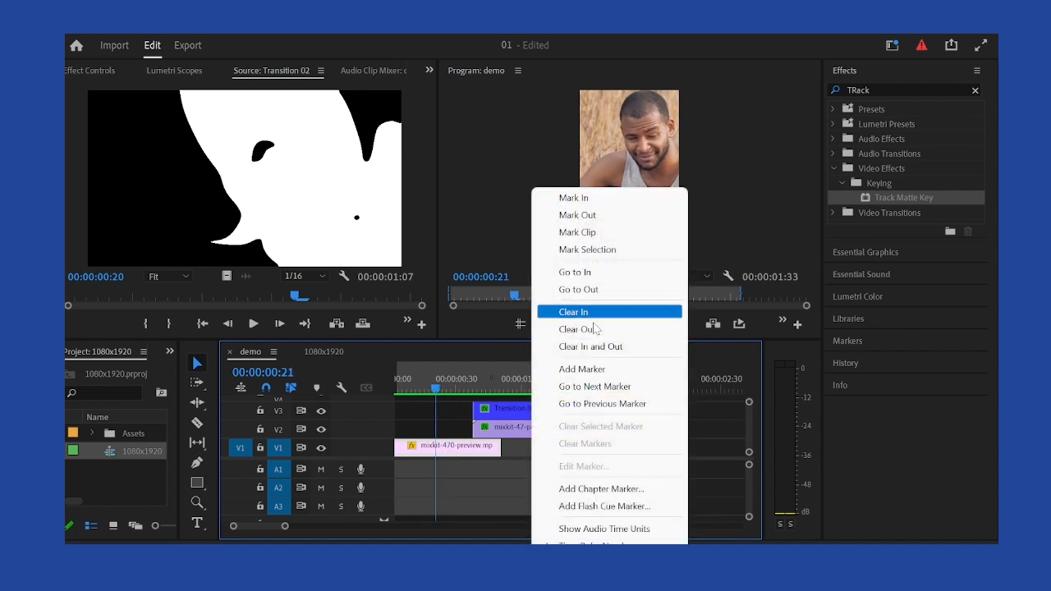
{"action": "left_click", "coordinate": [589, 347]}
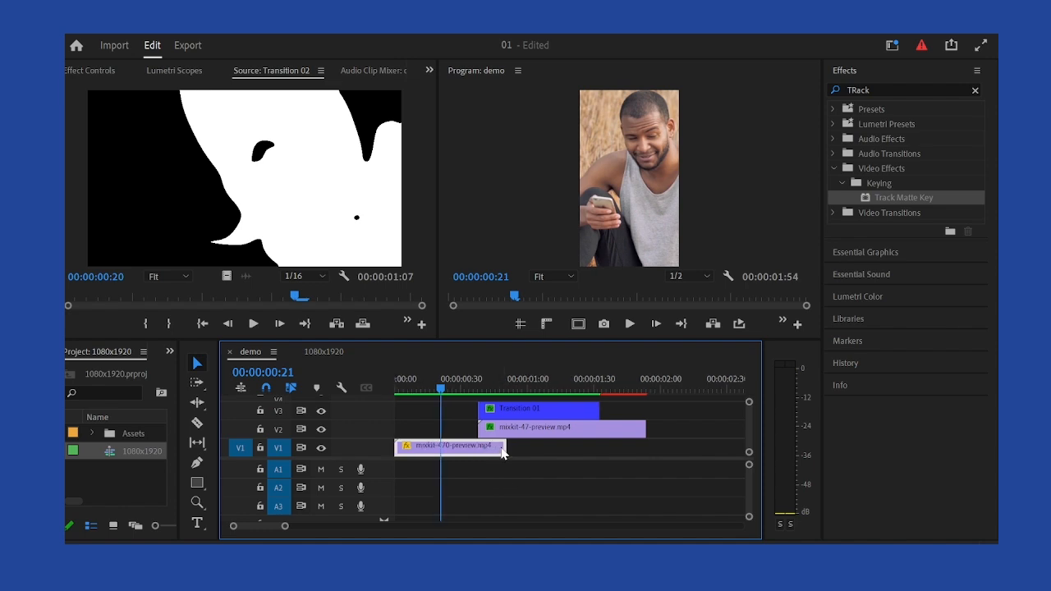
Split Transition 01 on V3 and mixkit-47-preview.mp4 on V2 at 00:00:00:59, and delete the second part of Transition 01
{"action": "left_click_drag", "start_coordinate": [446, 390], "coordinate": [527, 450]}
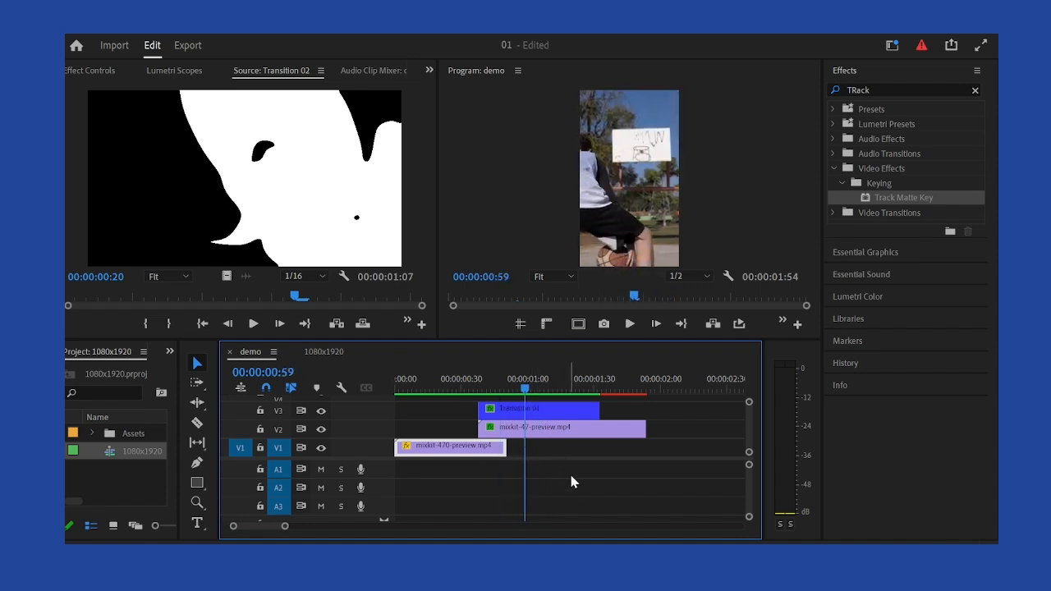
{"action": "left_click_drag", "start_coordinate": [578, 491], "coordinate": [563, 410]}
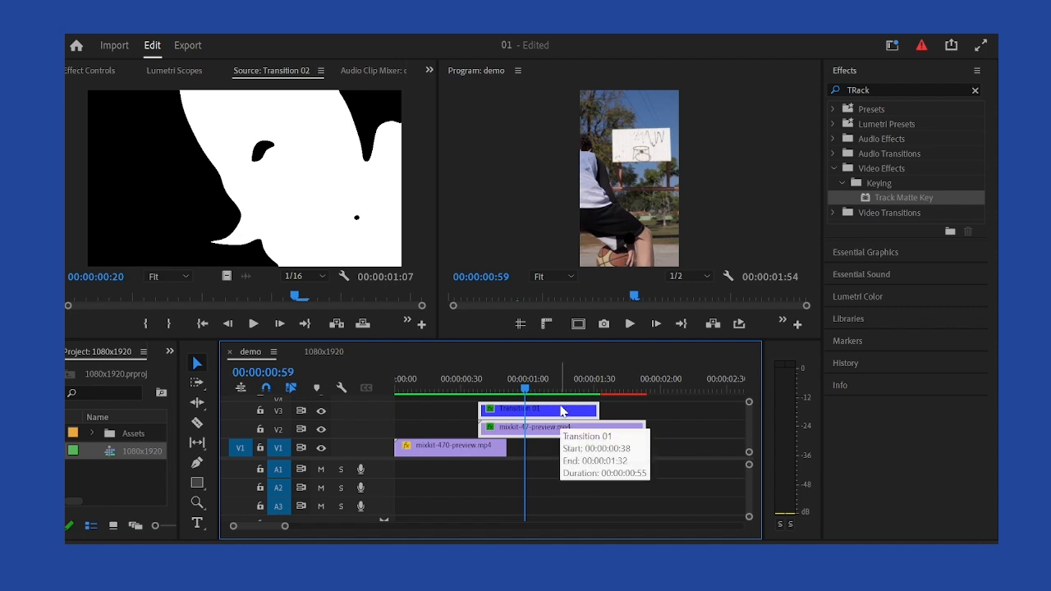
{"action": "key", "text": "ctrl+k"}
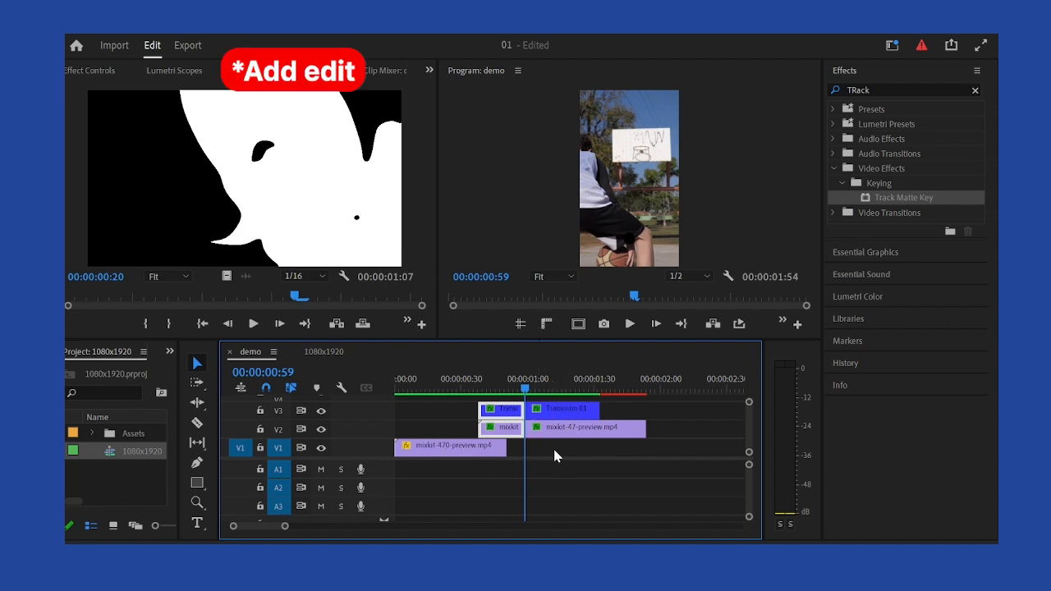
{"action": "left_click_drag", "start_coordinate": [616, 475], "coordinate": [579, 406]}
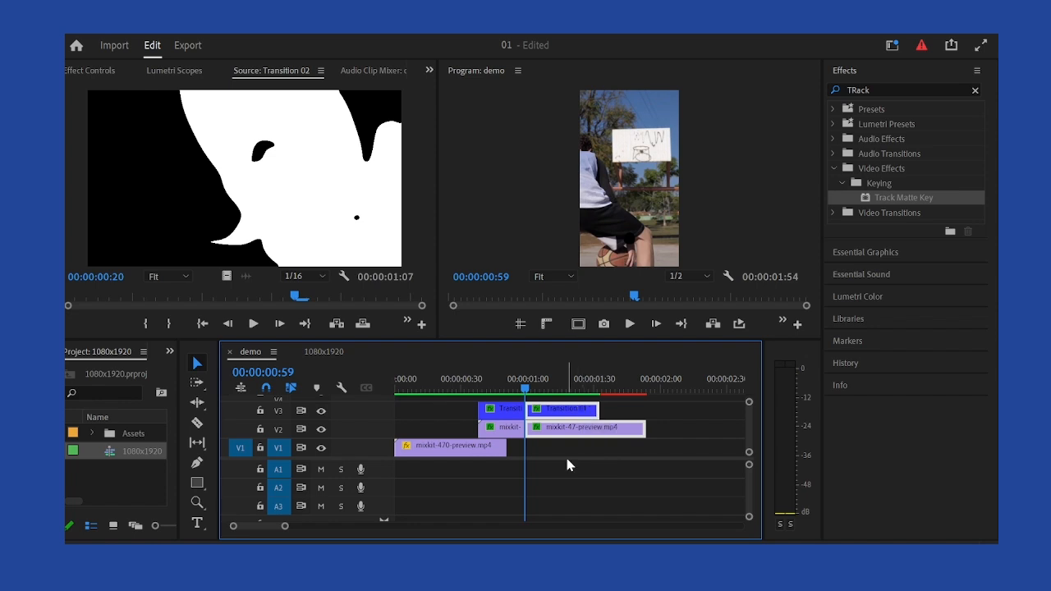
{"action": "left_click", "coordinate": [568, 458]}
{"action": "left_click", "coordinate": [561, 412]}
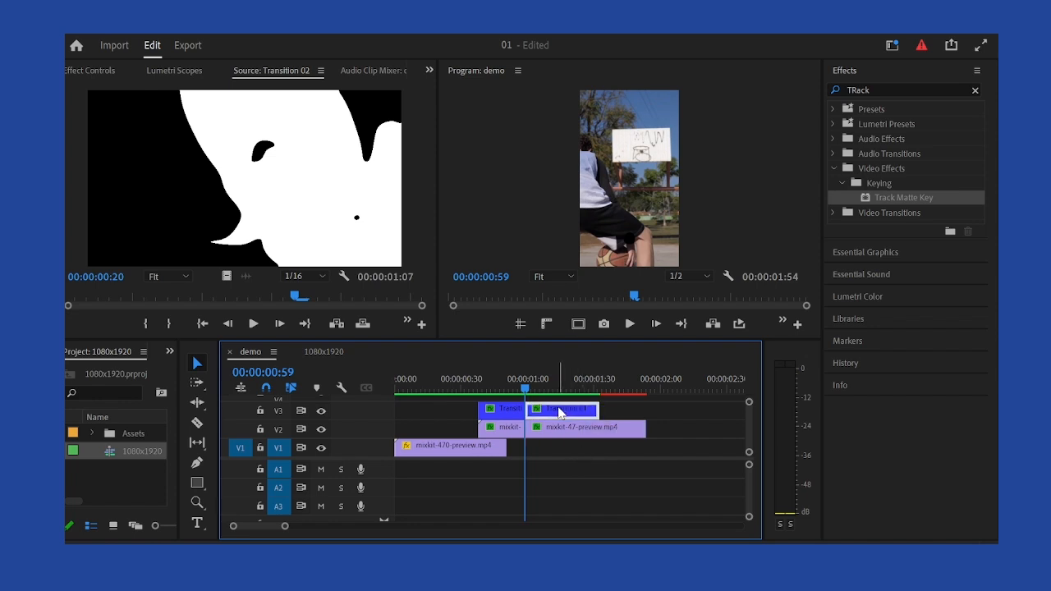
{"action": "key", "text": "Delete"}
Scrub the demo sequence around the shortened Transition 01, glance at the 1080x1920 sequence for comparison, and return to 00:00:00:46
{"action": "left_click_drag", "start_coordinate": [526, 387], "coordinate": [589, 412]}
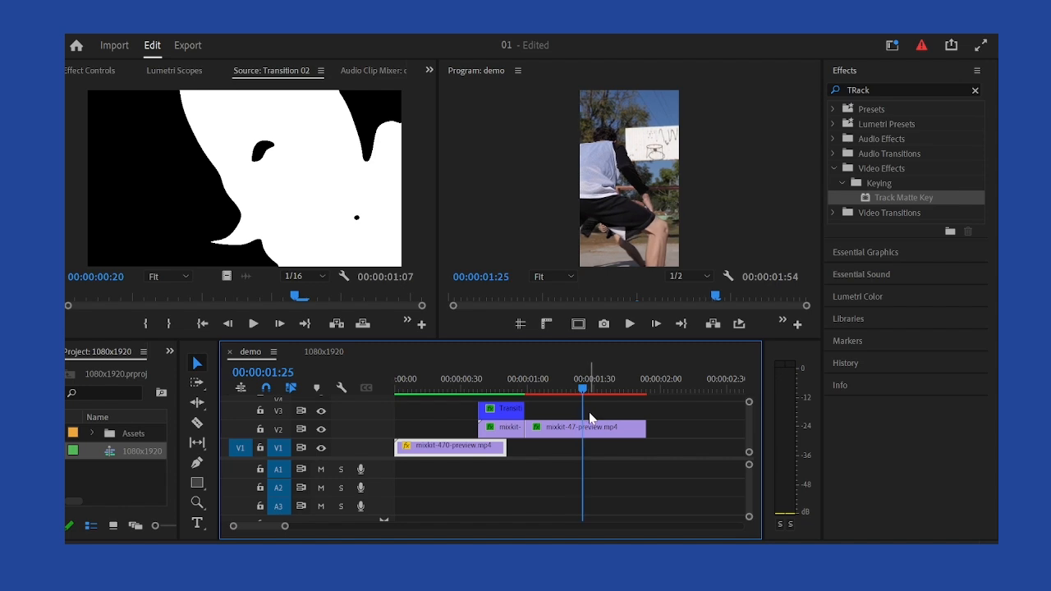
{"action": "scroll", "coordinate": [559, 432], "scroll_direction": "down", "scroll_amount": 3}
{"action": "scroll", "coordinate": [458, 436], "scroll_direction": "up", "scroll_amount": 4}
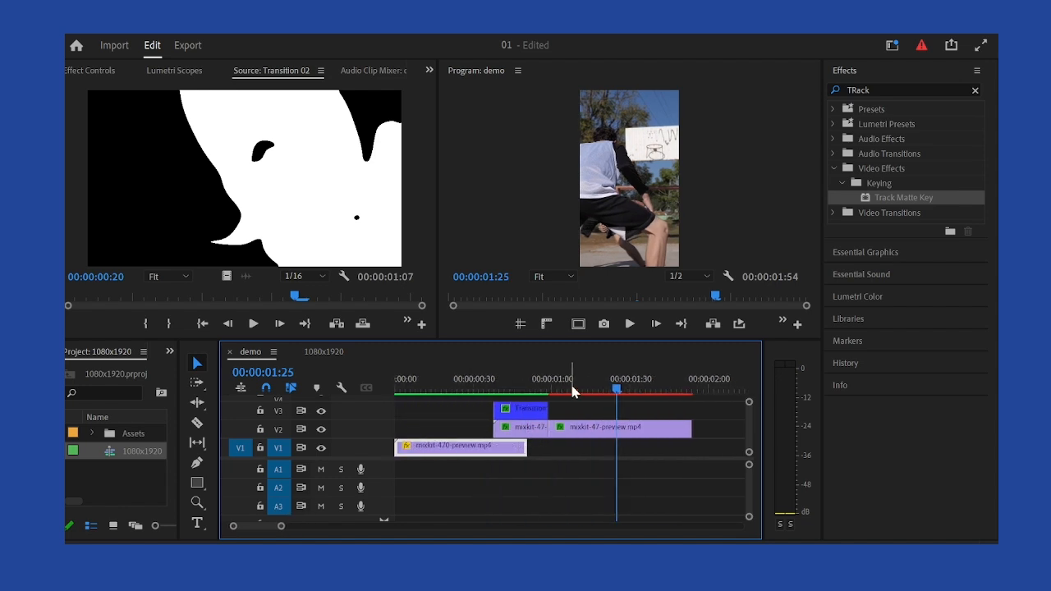
{"action": "left_click", "coordinate": [567, 391]}
{"action": "left_click", "coordinate": [355, 352]}
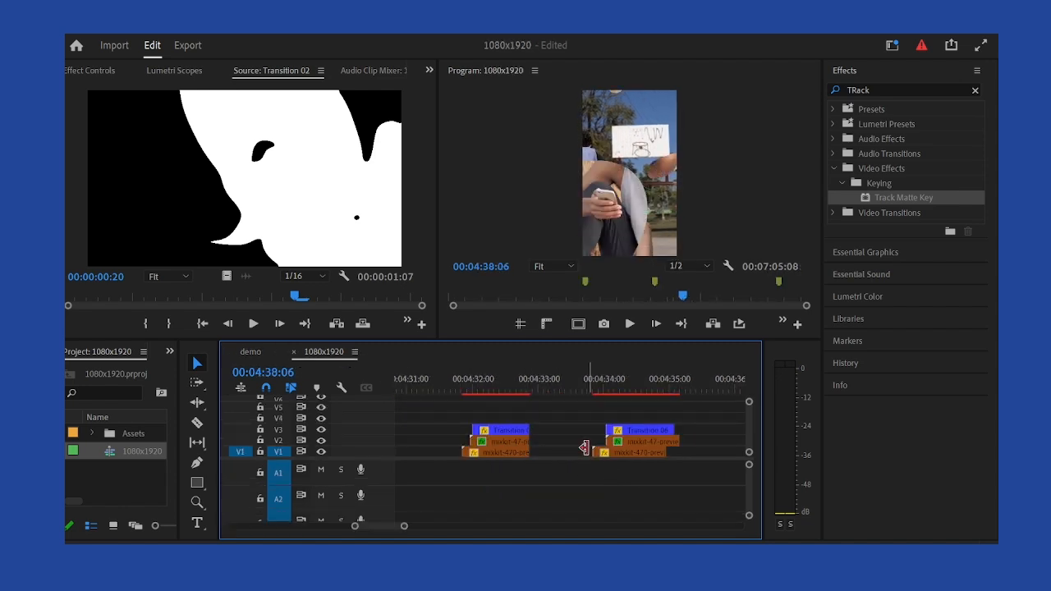
{"action": "left_click", "coordinate": [250, 352]}
{"action": "left_click_drag", "start_coordinate": [539, 388], "coordinate": [585, 403]}
{"action": "left_click", "coordinate": [515, 387]}
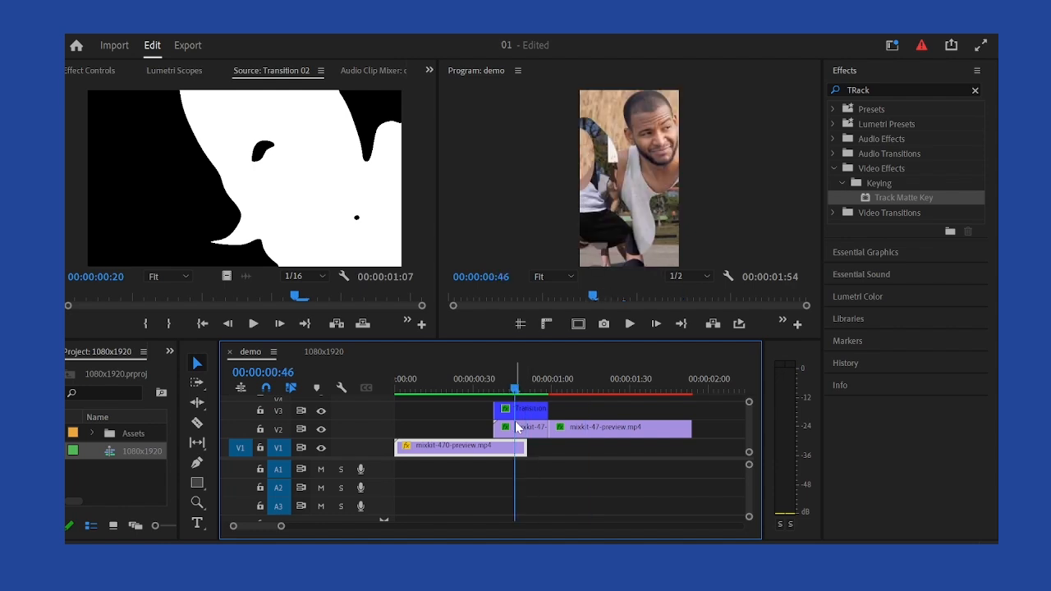
Open Transition 01 from V3 in the Source Monitor, and scrub through its black-and-white matte to 00:00:01:02
{"action": "left_click", "coordinate": [520, 414]}
{"action": "double_click", "coordinate": [519, 411]}
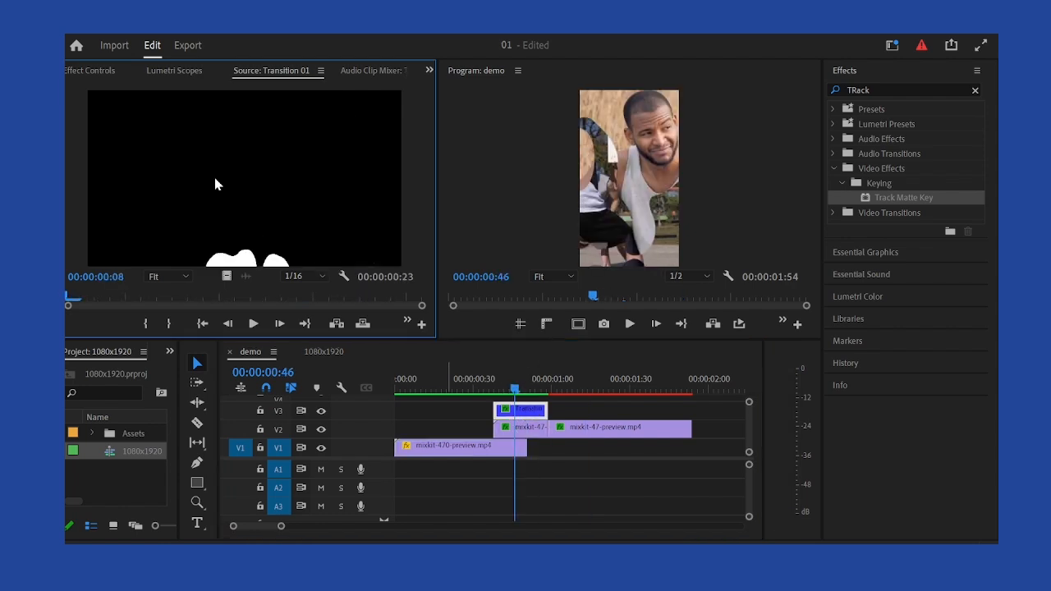
{"action": "left_click_drag", "start_coordinate": [69, 300], "coordinate": [136, 305]}
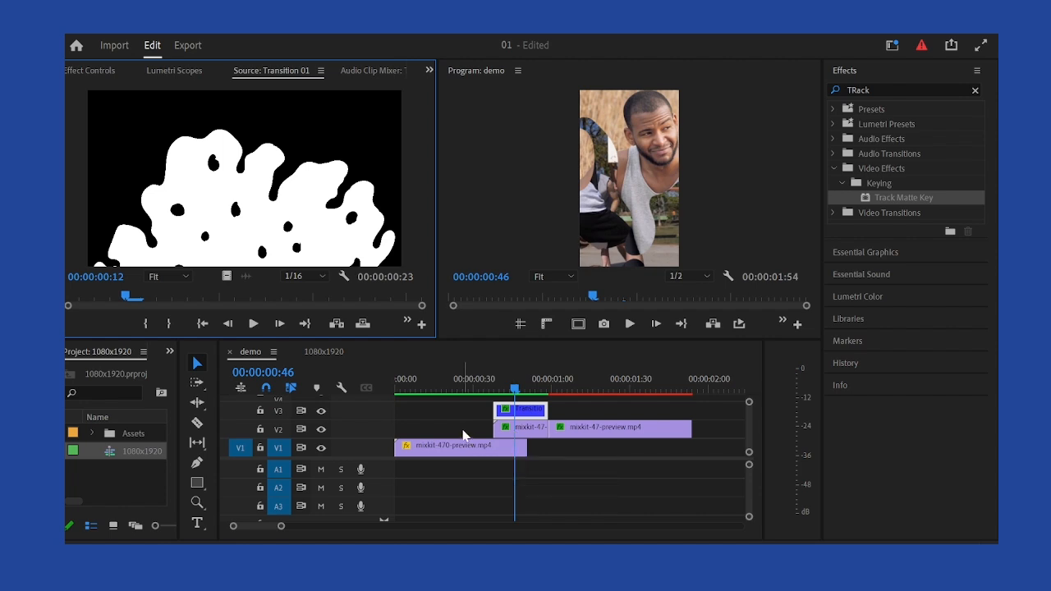
{"action": "mouse_move", "coordinate": [306, 297]}
{"action": "left_mouse_down"}
{"action": "mouse_move", "coordinate": [407, 302]}
{"action": "mouse_move", "coordinate": [301, 294]}
{"action": "left_mouse_up"}
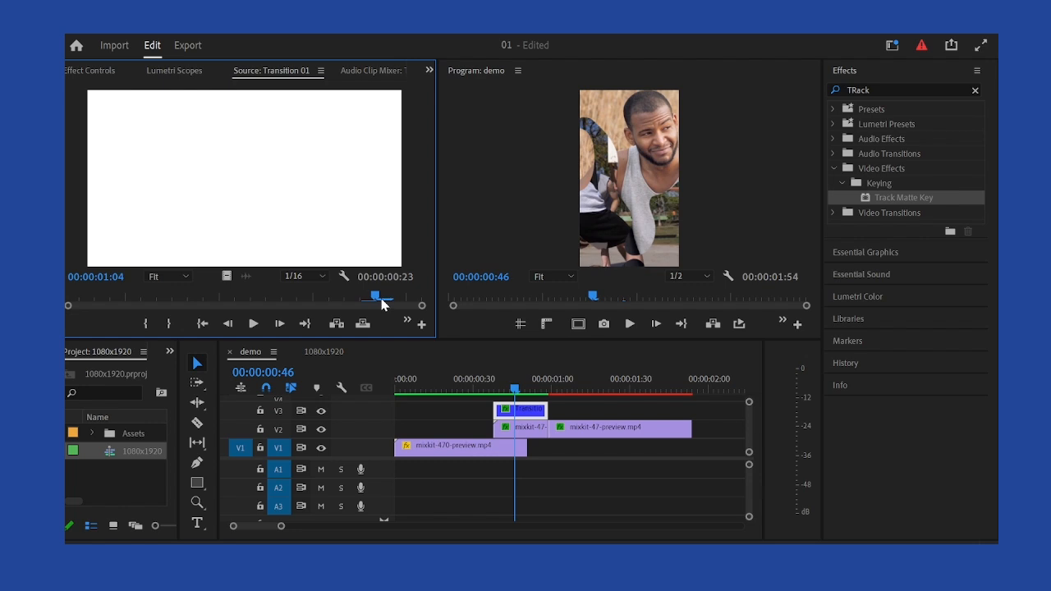
{"action": "left_click_drag", "start_coordinate": [382, 304], "coordinate": [345, 309]}
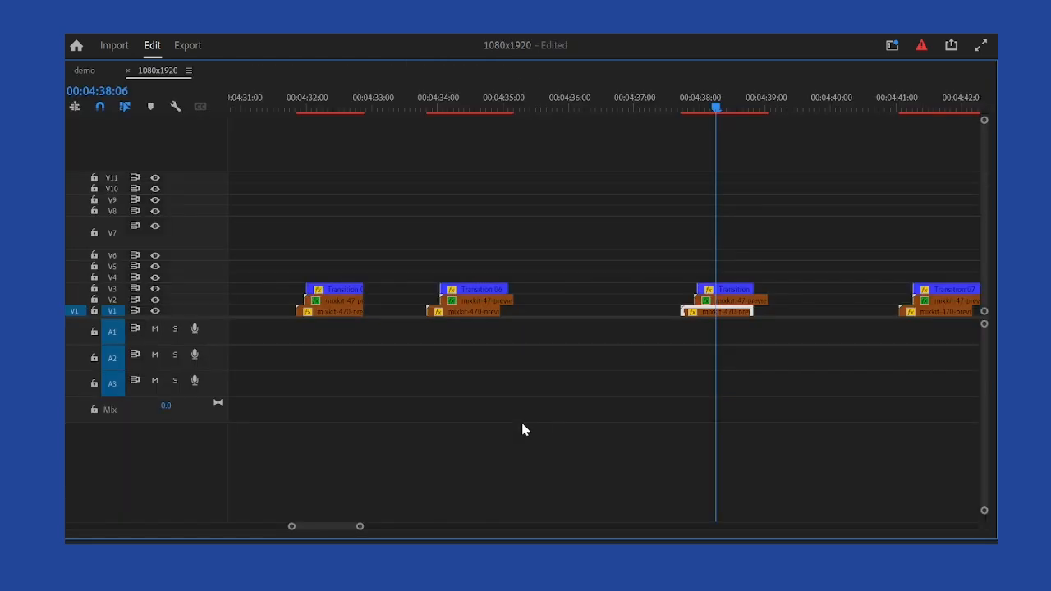
Survey the transition groups along the 1080x1920 timeline, and examine the .mov overlay examples between 00:06:44:14 and 00:07:04:13
{"action": "key", "text": "minus"}
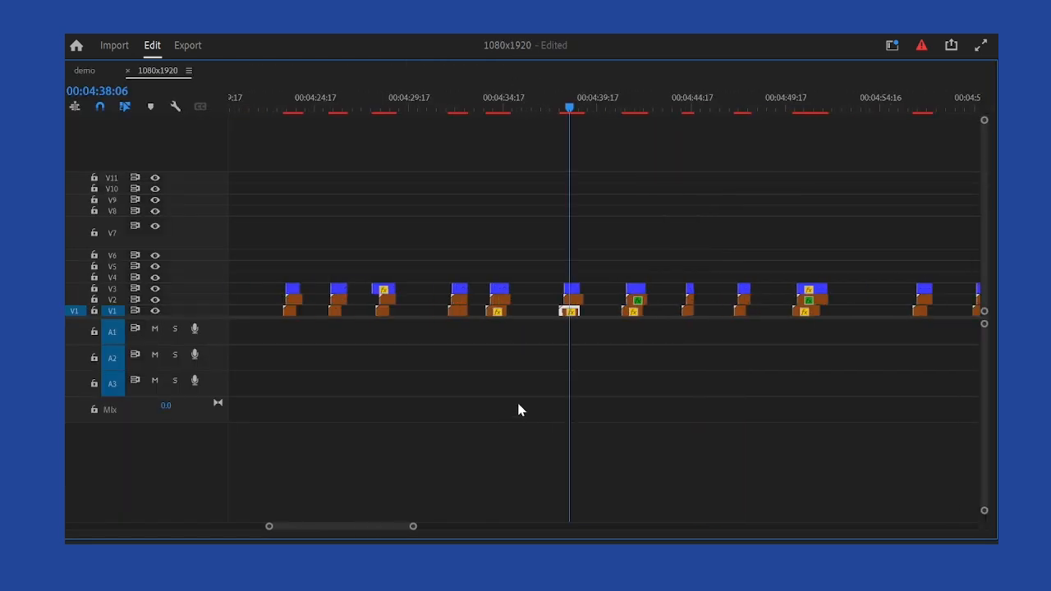
{"action": "scroll", "coordinate": [517, 400], "scroll_direction": "down", "scroll_amount": 5}
{"action": "scroll", "coordinate": [506, 362], "scroll_direction": "down", "scroll_amount": 3}
{"action": "scroll", "coordinate": [506, 362], "scroll_direction": "down", "scroll_amount": 8}
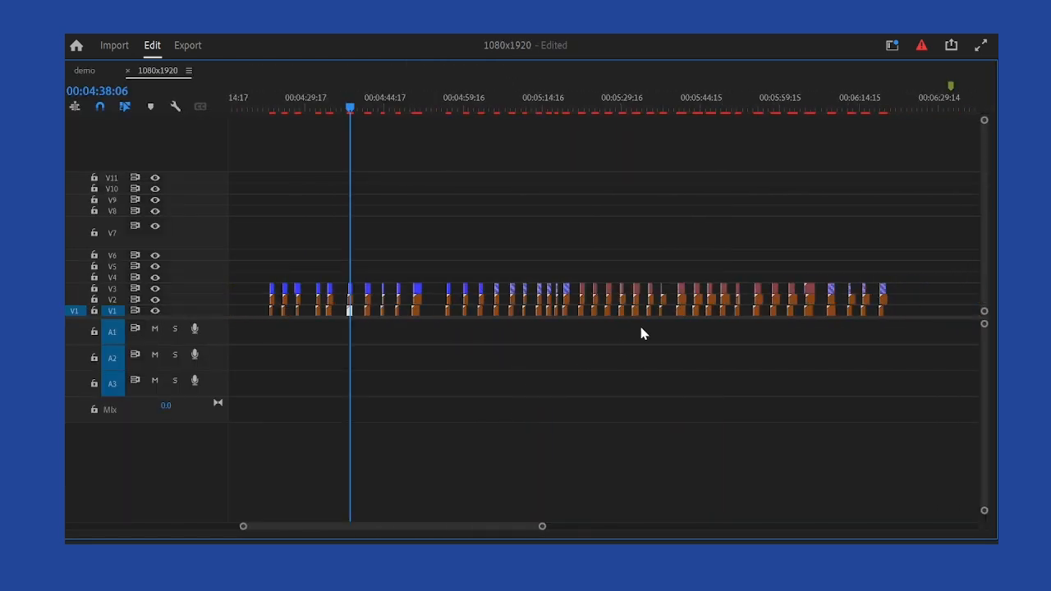
{"action": "scroll", "coordinate": [698, 330], "scroll_direction": "down", "scroll_amount": 1}
{"action": "scroll", "coordinate": [698, 328], "scroll_direction": "down", "scroll_amount": 3}
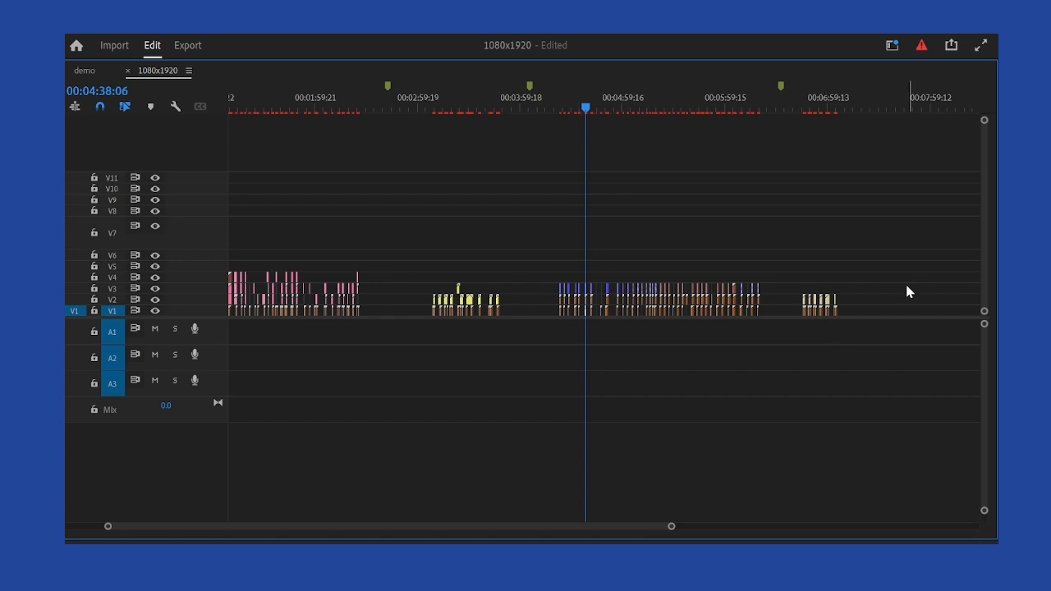
{"action": "scroll", "coordinate": [904, 292], "scroll_direction": "up", "scroll_amount": 8}
{"action": "scroll", "coordinate": [365, 305], "scroll_direction": "up", "scroll_amount": 6}
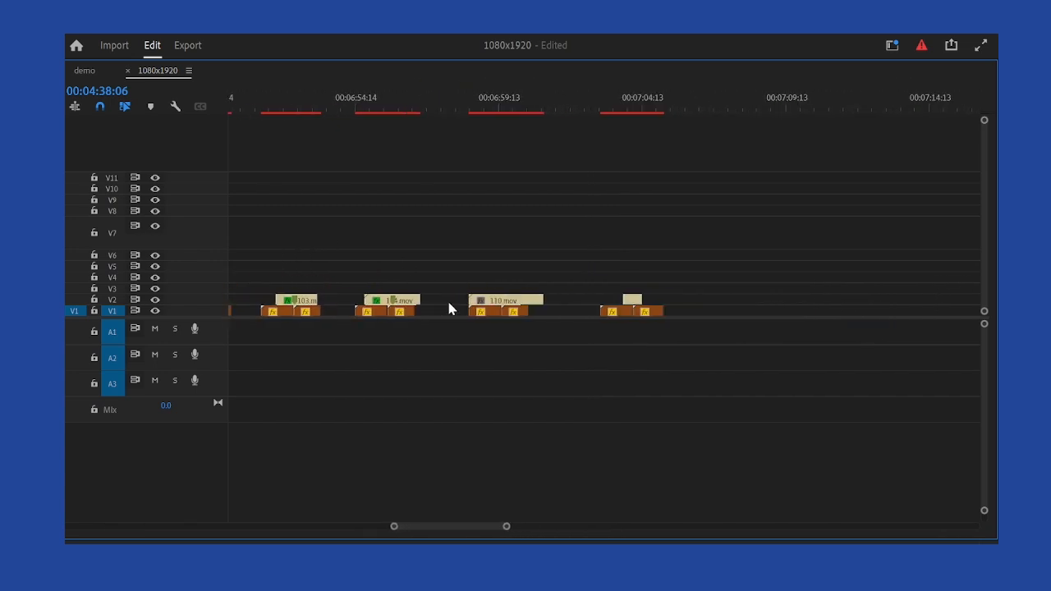
{"action": "scroll", "coordinate": [448, 308], "scroll_direction": "up", "scroll_amount": 5}
{"action": "scroll", "coordinate": [602, 260], "scroll_direction": "down", "scroll_amount": 2}
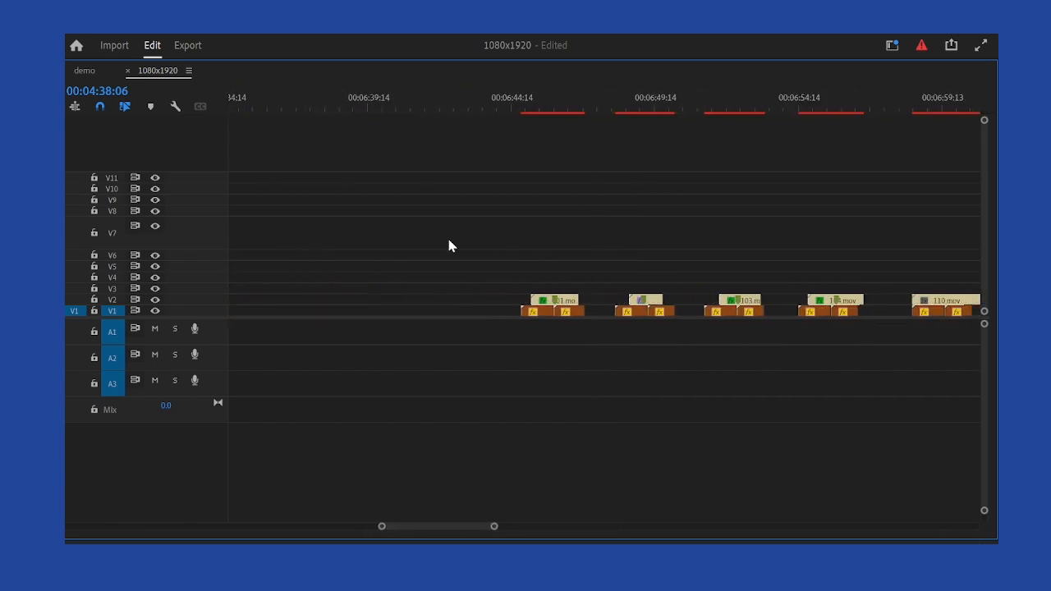
{"action": "left_click_drag", "start_coordinate": [413, 238], "coordinate": [631, 298]}
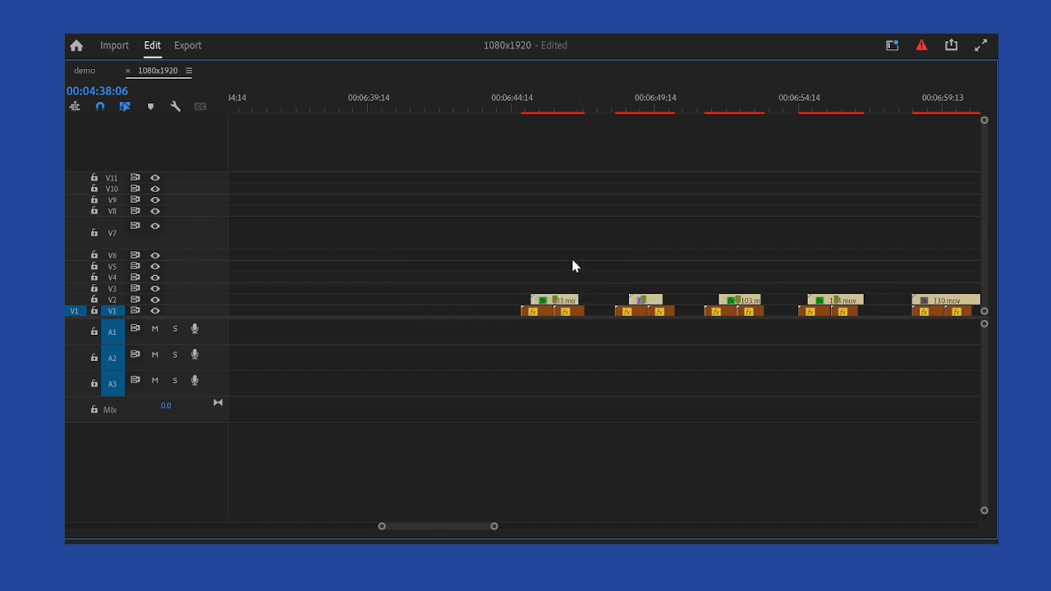
{"action": "left_click_drag", "start_coordinate": [618, 249], "coordinate": [538, 296]}
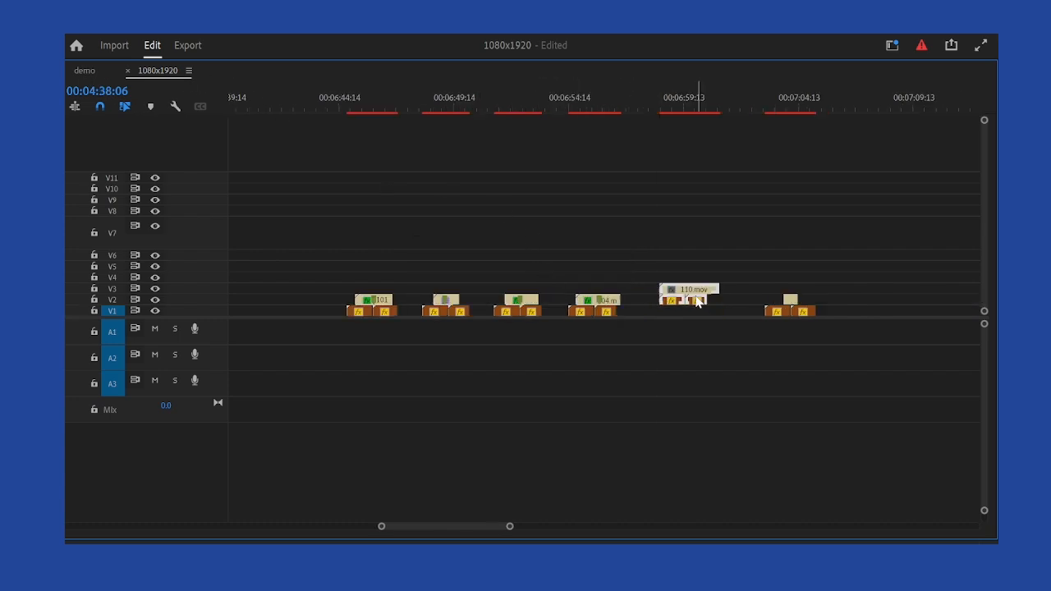
{"action": "key", "text": "ctrl+z"}
{"action": "key", "text": "ctrl+z"}
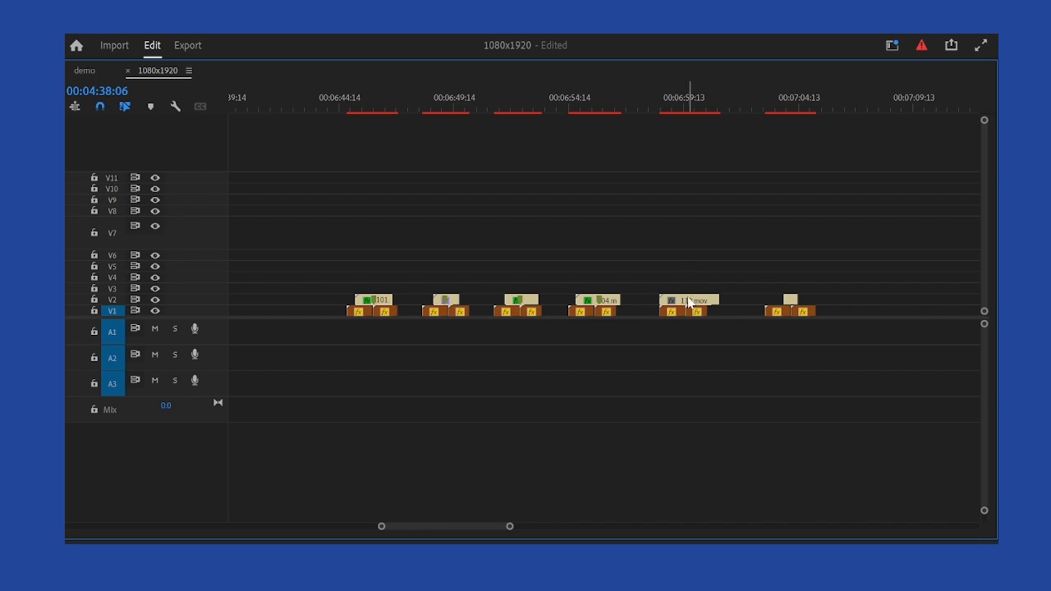
Place the 110.mov overlay on V3 above the demo sequence's clips, and play and scrub from the start to preview it
{"action": "left_click_drag", "start_coordinate": [691, 300], "coordinate": [669, 278]}
{"action": "left_click_drag", "start_coordinate": [408, 93], "coordinate": [117, 82]}
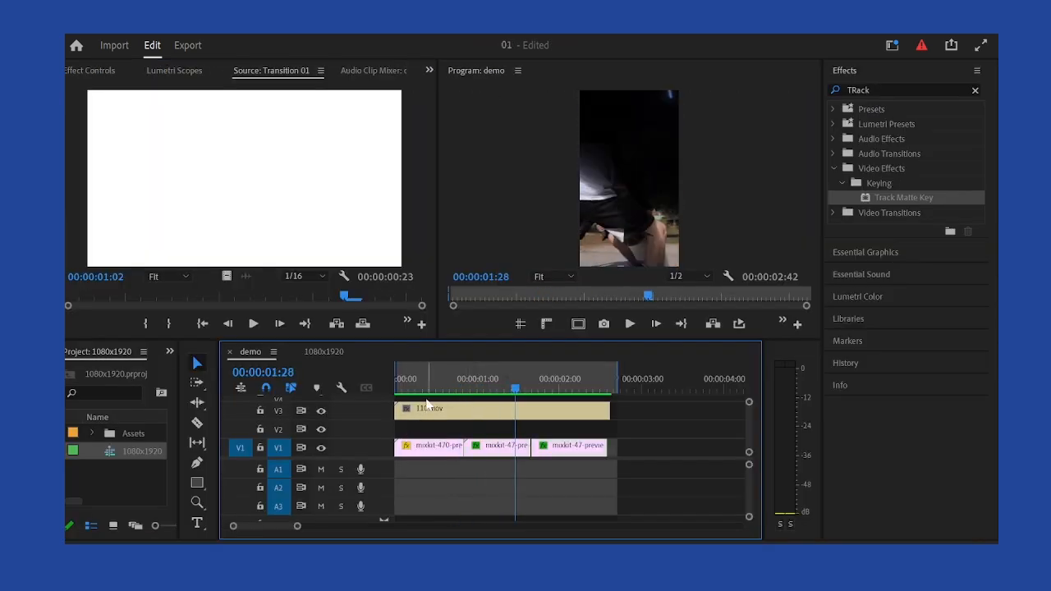
{"action": "key", "text": "Home"}
{"action": "key", "text": "space"}
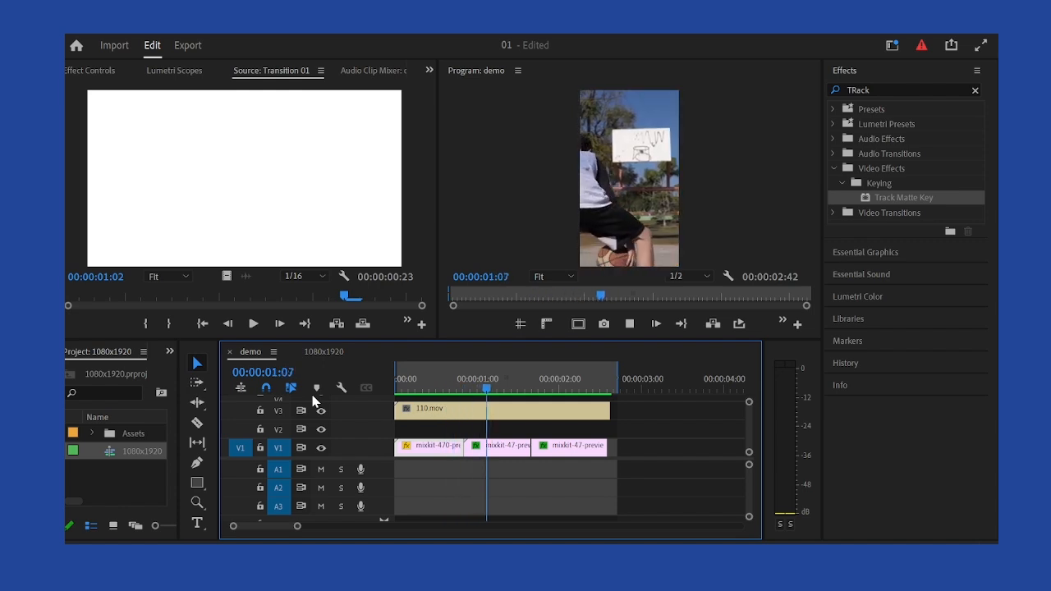
{"action": "key", "text": "space"}
{"action": "left_click_drag", "start_coordinate": [524, 391], "coordinate": [495, 391]}
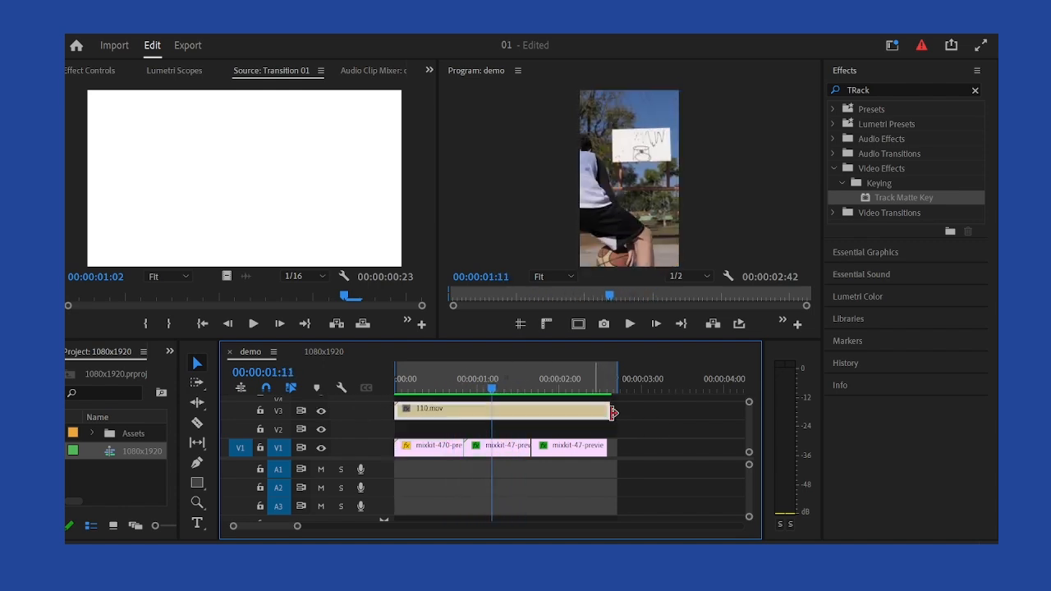
{"action": "left_click_drag", "start_coordinate": [609, 410], "coordinate": [494, 424]}
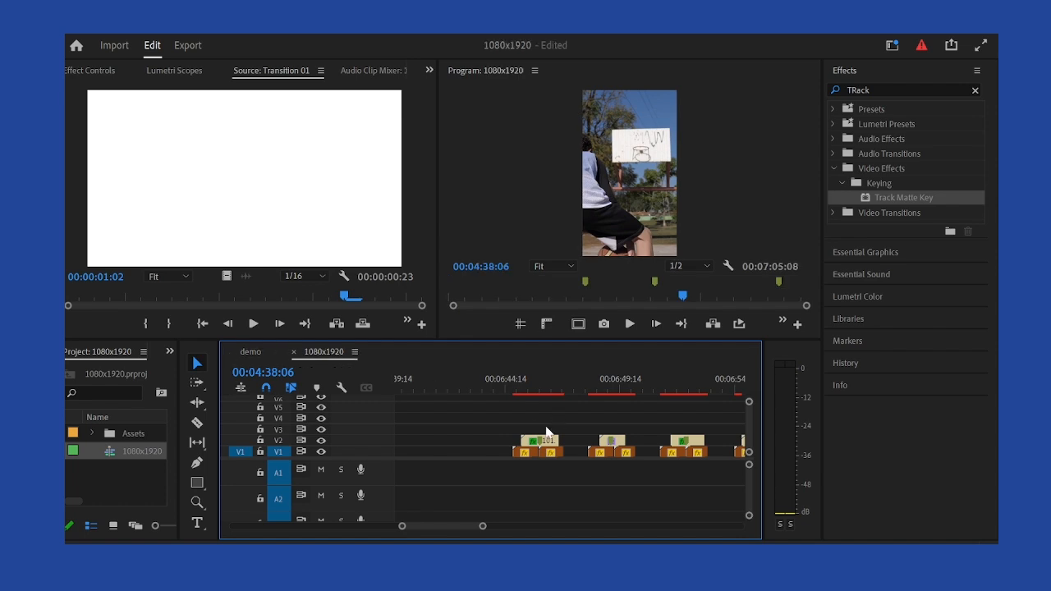
Maximize the 1080x1920 timeline, select the overlays from 101.mov to 110.mov on V2, and view all transition groups back to the sequence start
{"action": "scroll", "coordinate": [552, 458], "scroll_direction": "down", "scroll_amount": 3}
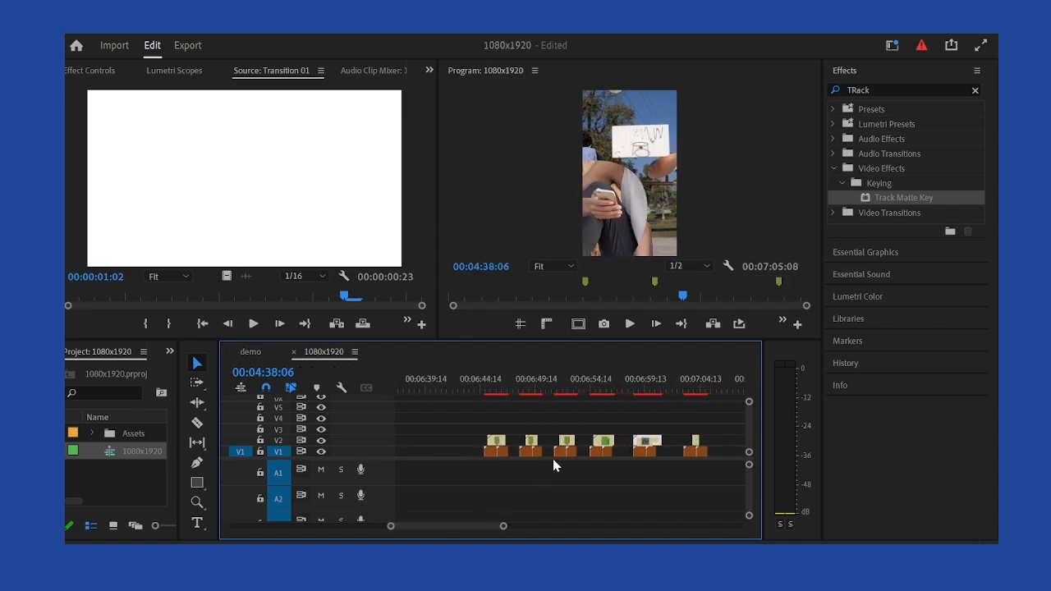
{"action": "key", "text": "grave"}
{"action": "scroll", "coordinate": [275, 302], "scroll_direction": "up", "scroll_amount": 3}
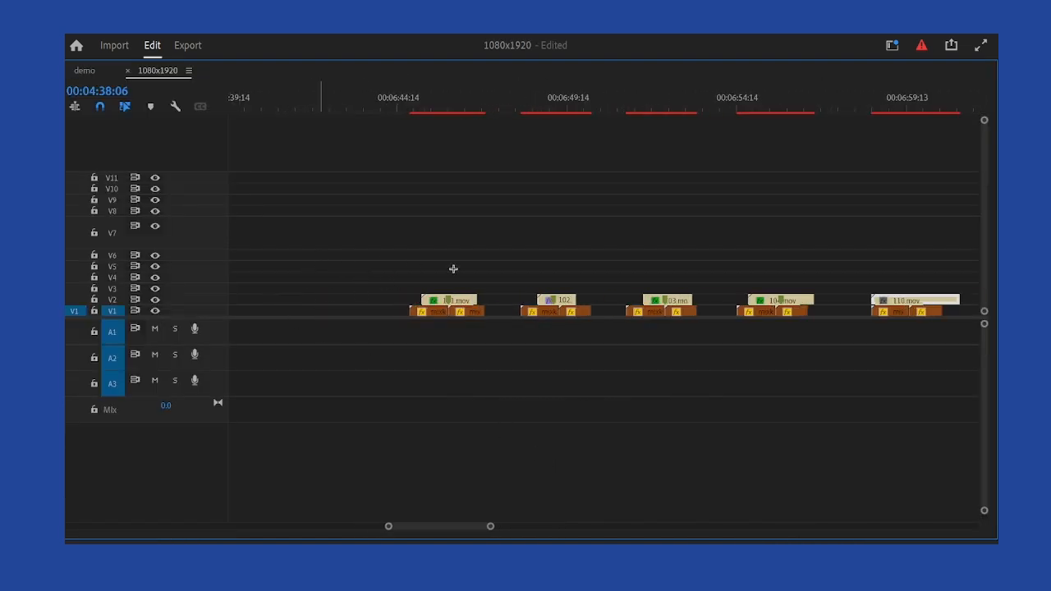
{"action": "left_click_drag", "start_coordinate": [324, 253], "coordinate": [943, 304]}
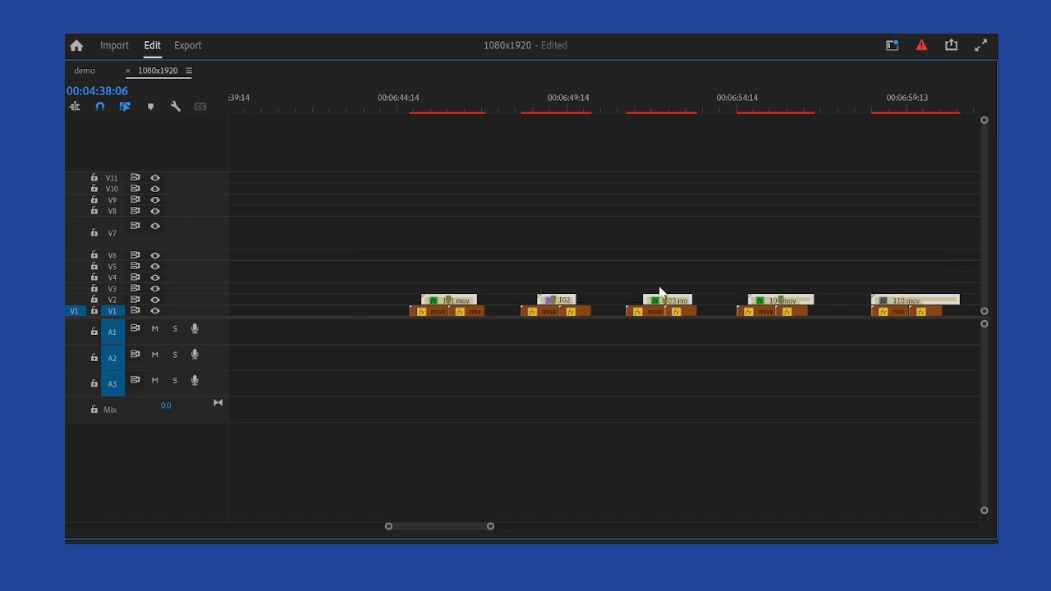
{"action": "scroll", "coordinate": [643, 296], "scroll_direction": "down", "scroll_amount": 3}
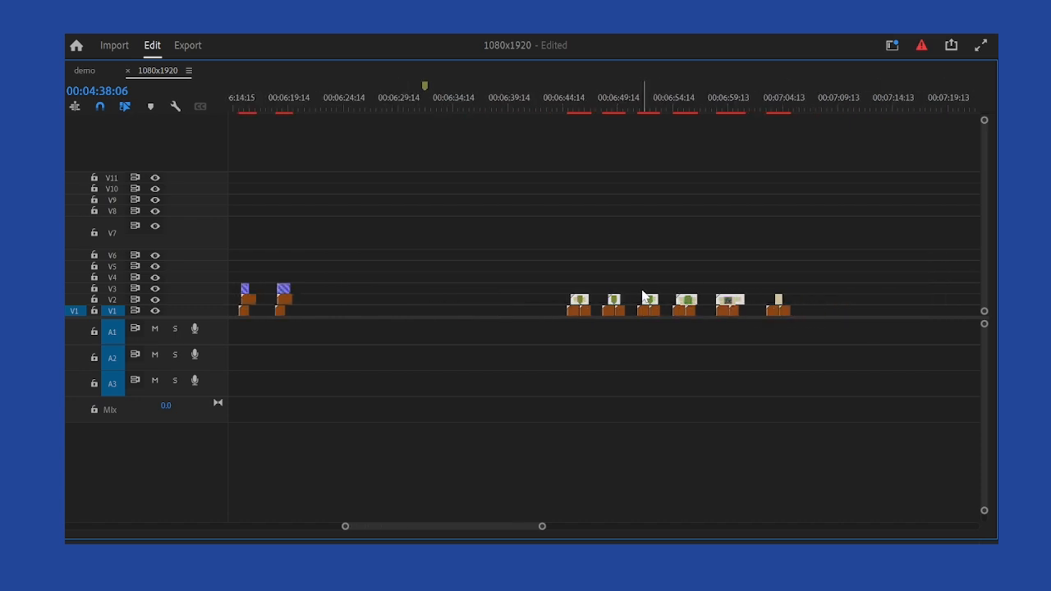
{"action": "scroll", "coordinate": [692, 371], "scroll_direction": "down", "scroll_amount": 4}
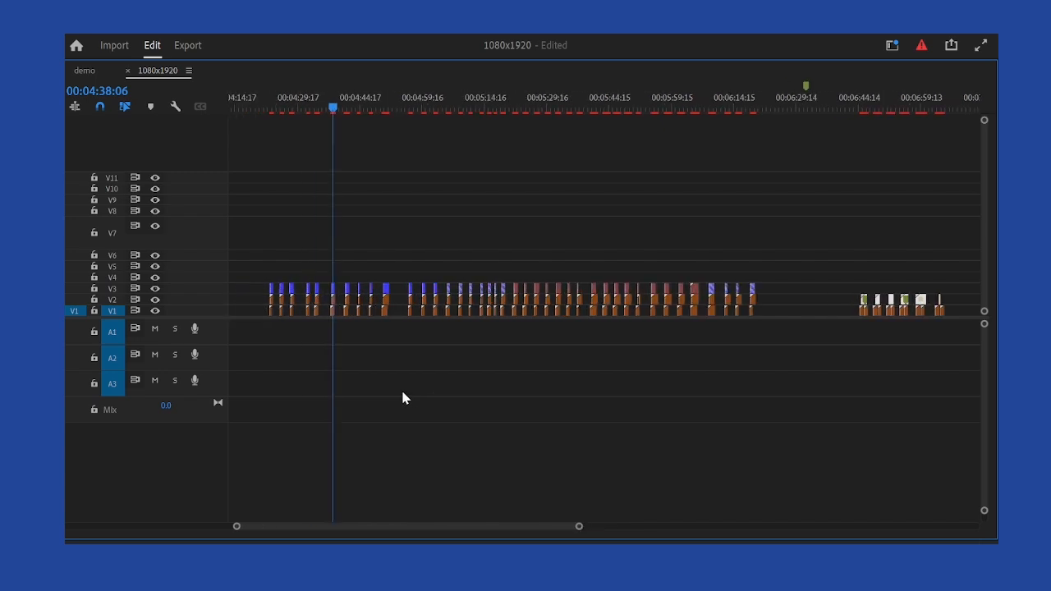
{"action": "scroll", "coordinate": [405, 395], "scroll_direction": "down", "scroll_amount": 4}
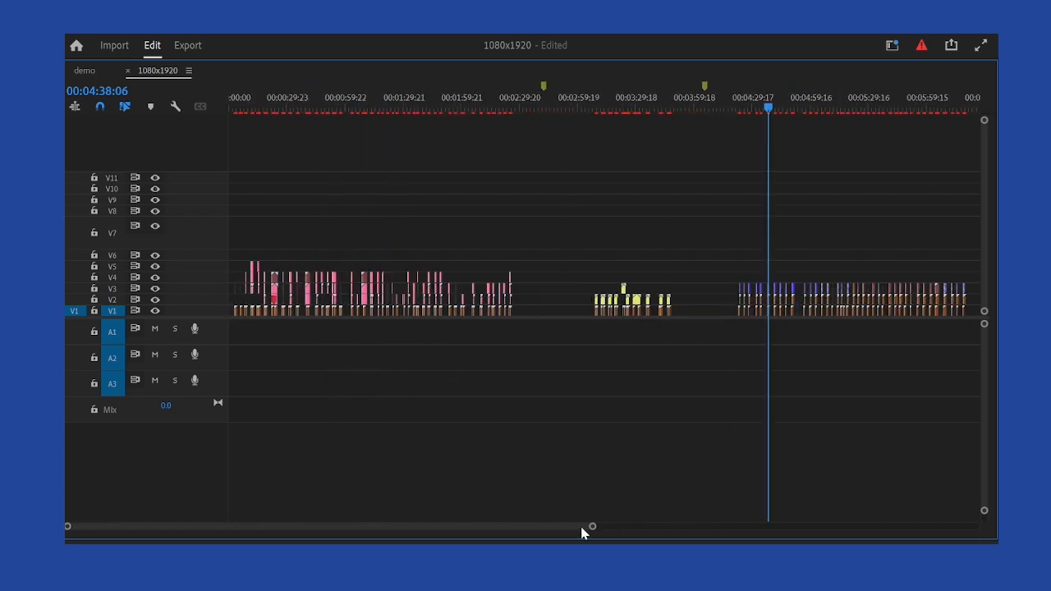
Switch to File Explorer, and open the 1920x1080 folder inside Downloads > Trasitions to look through its contents
{"action": "key", "text": "alt+Tab"}
{"action": "left_click", "coordinate": [141, 75]}
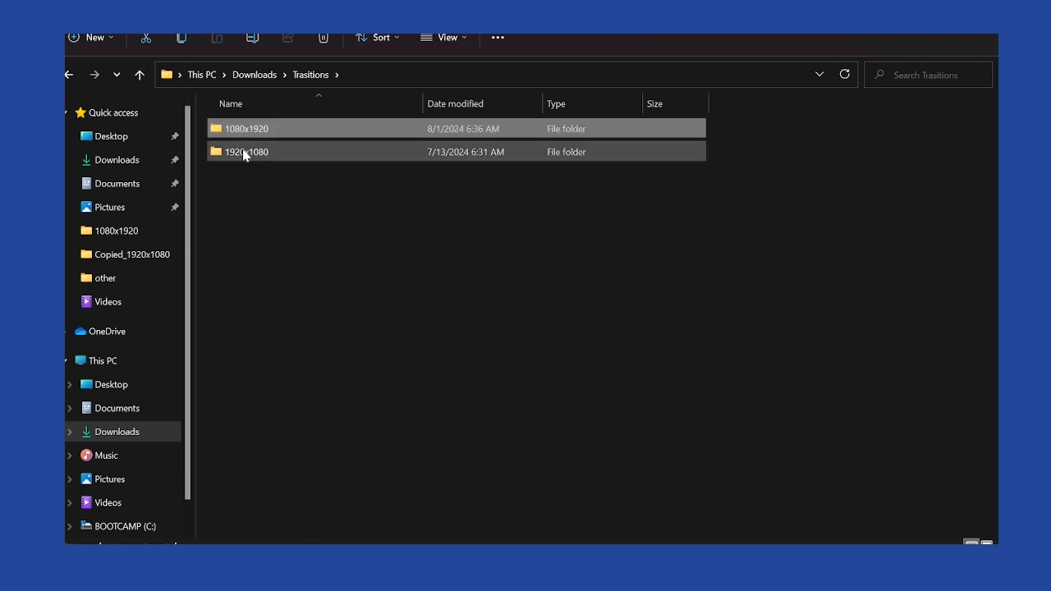
{"action": "left_click", "coordinate": [250, 153], "text": "ctrl"}
{"action": "left_click", "coordinate": [259, 158]}
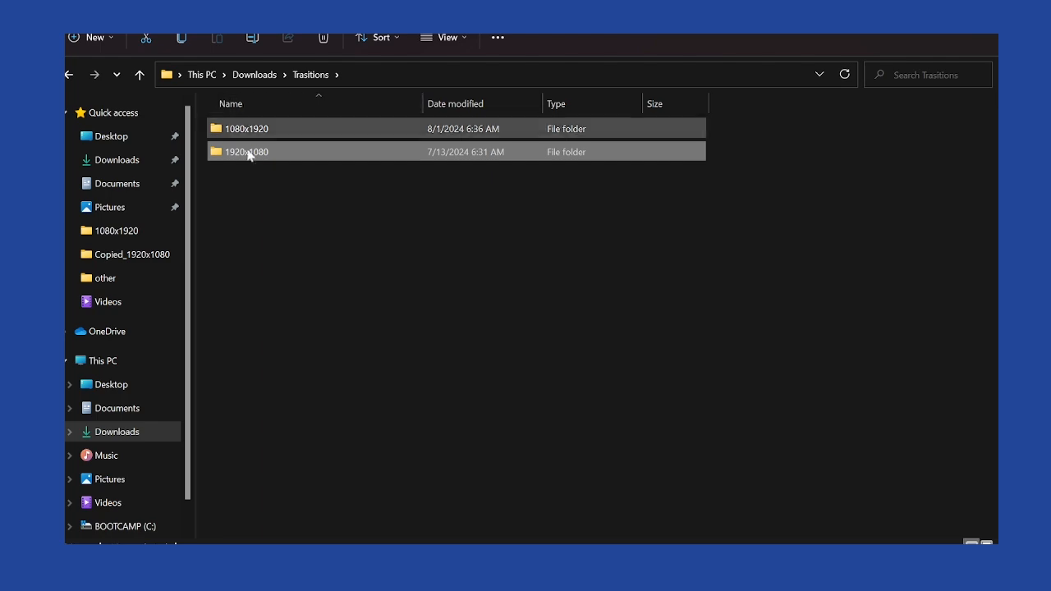
{"action": "double_click", "coordinate": [235, 154]}
{"action": "scroll", "coordinate": [328, 370], "scroll_direction": "down", "scroll_amount": 4}
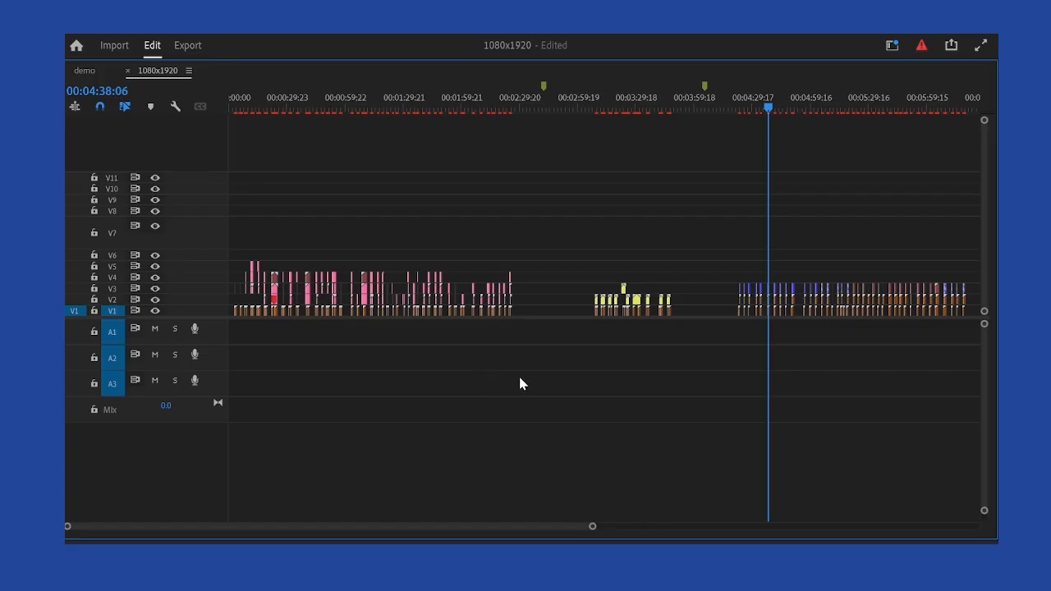
Return to Premiere Pro, view the whole 1080x1920 timeline, and restore the timeline panel to its normal size
{"action": "scroll", "coordinate": [523, 388], "scroll_direction": "up", "scroll_amount": 2}
{"action": "scroll", "coordinate": [452, 384], "scroll_direction": "down", "scroll_amount": 4}
{"action": "key", "text": "grave"}
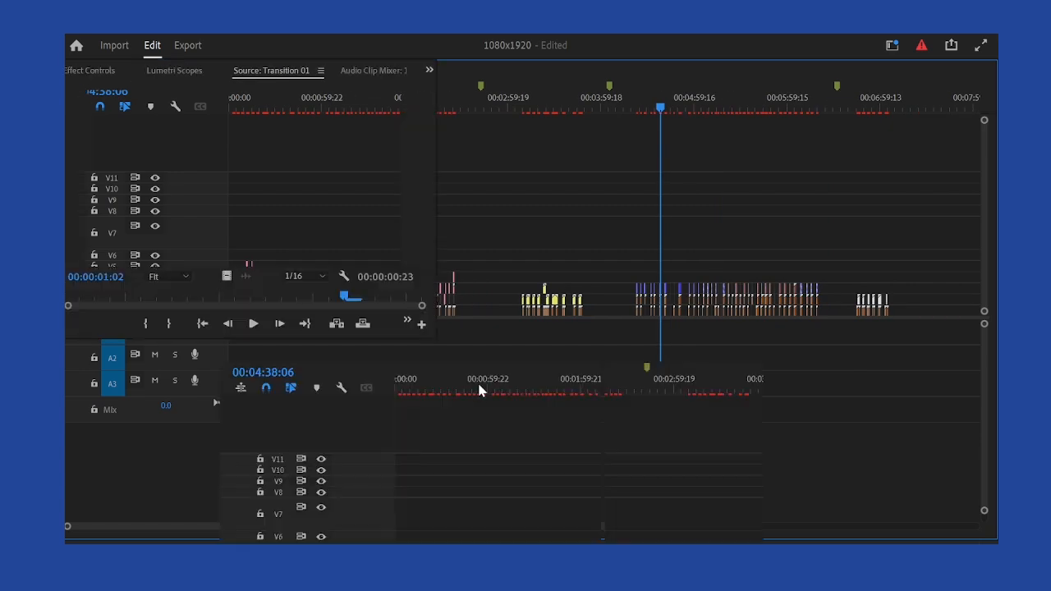
Move the 1080x1920 sequence's playhead to 00:01:52:08, and switch to File Explorer to view the two folders inside Trasitions
{"action": "left_click", "coordinate": [568, 386]}
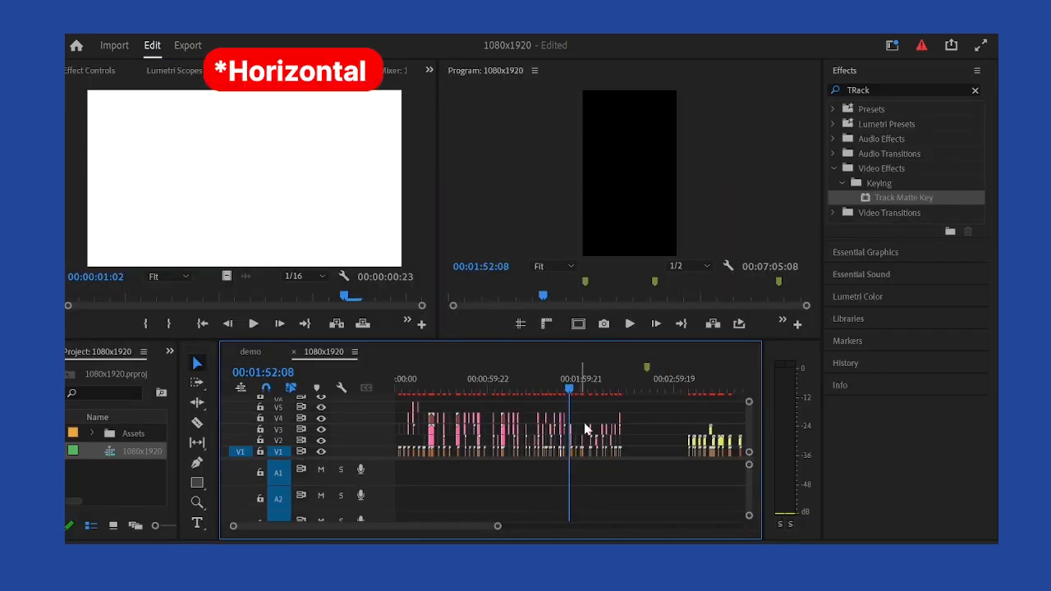
{"action": "scroll", "coordinate": [580, 426], "scroll_direction": "up", "scroll_amount": 3}
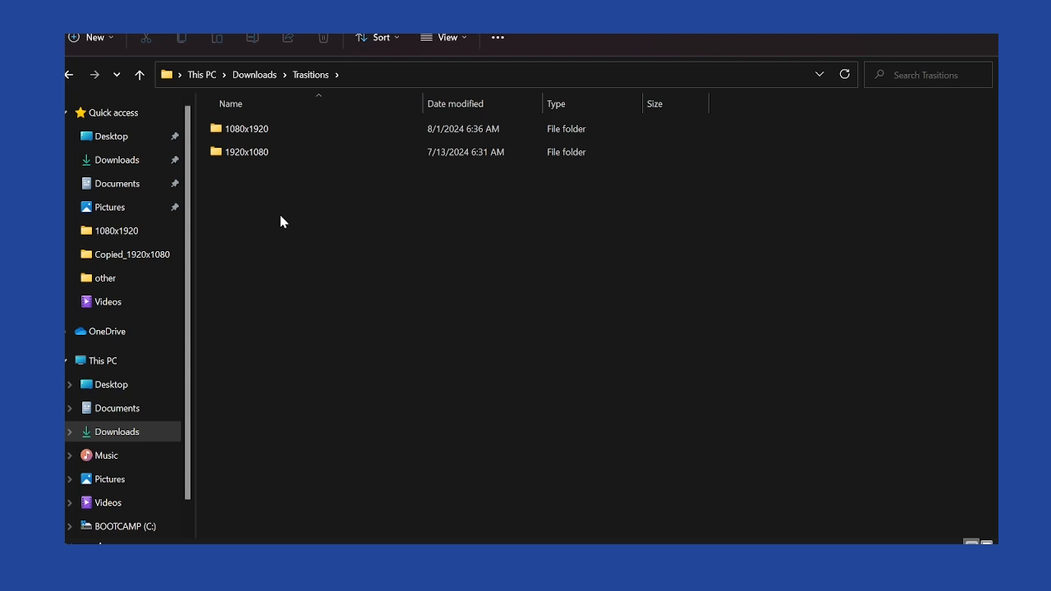
{"action": "left_click_drag", "start_coordinate": [305, 209], "coordinate": [264, 67]}
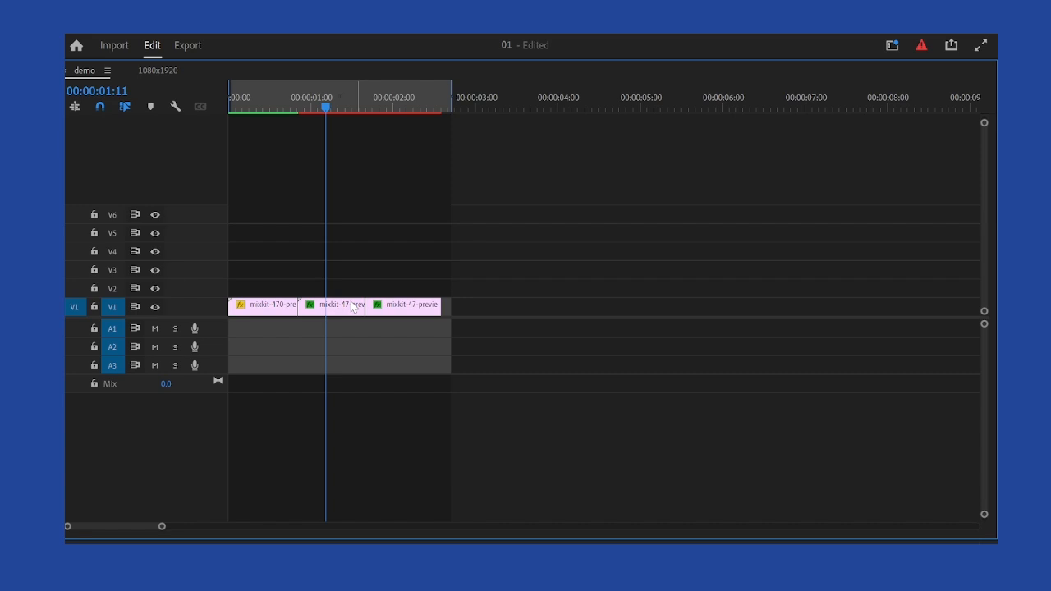
Clear the demo sequence's in and out points in Premiere Pro, and restore the timeline panel to its normal size
{"action": "right_click", "coordinate": [390, 92]}
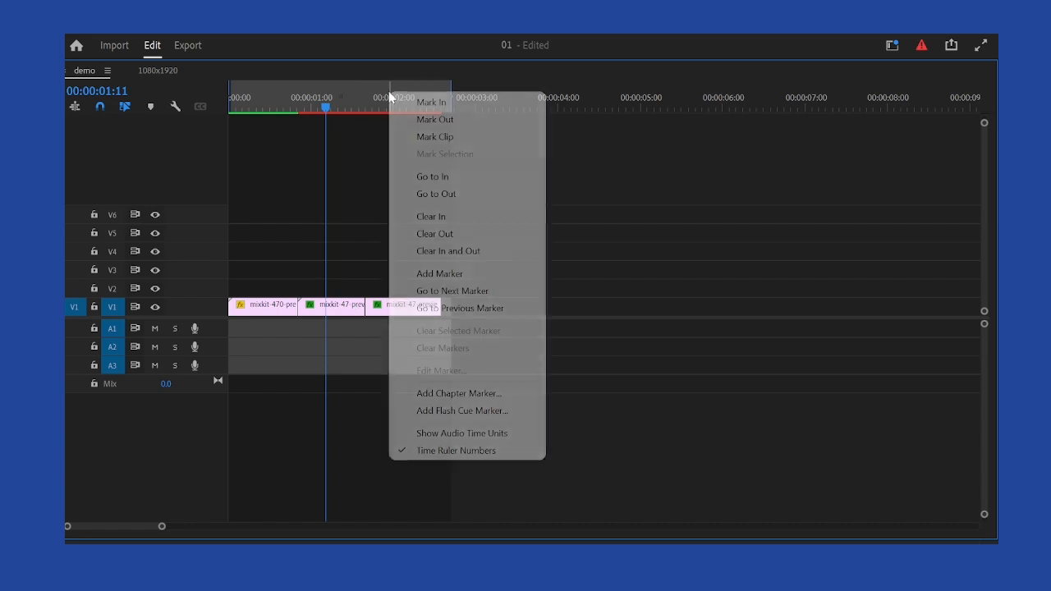
{"action": "left_click", "coordinate": [449, 253]}
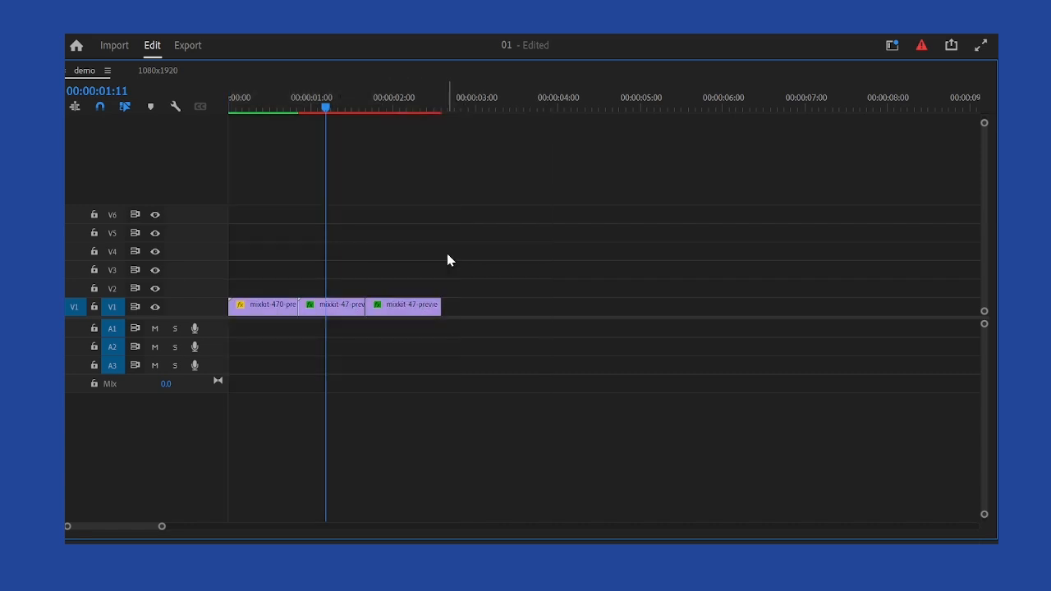
{"action": "key", "text": "grave"}
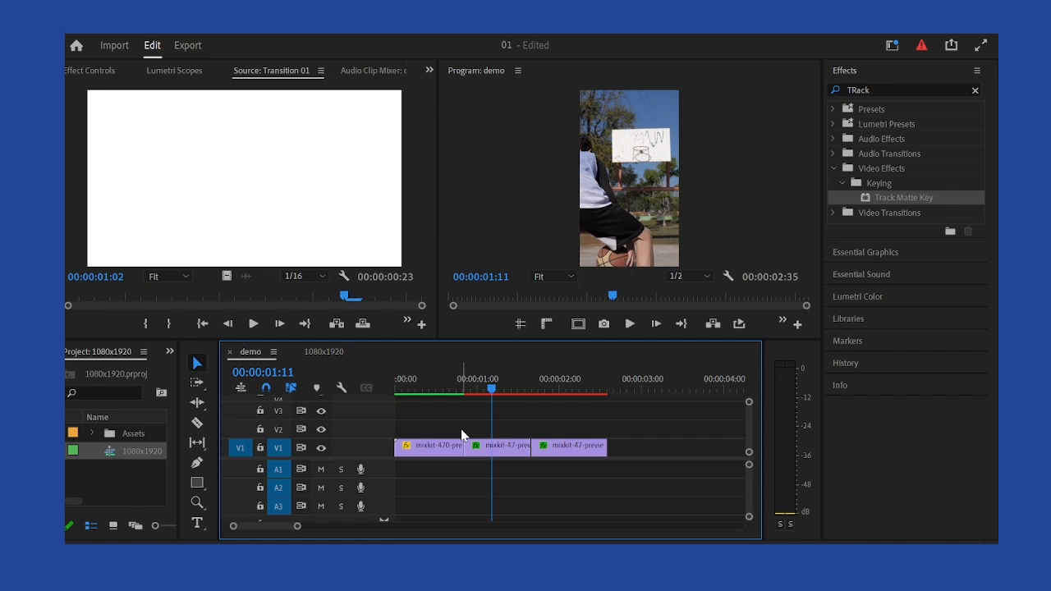
Switch to the browser, open the Mister Horse website from the Bing results, and dismiss its cookies settings dialog
{"action": "left_click", "coordinate": [346, 22]}
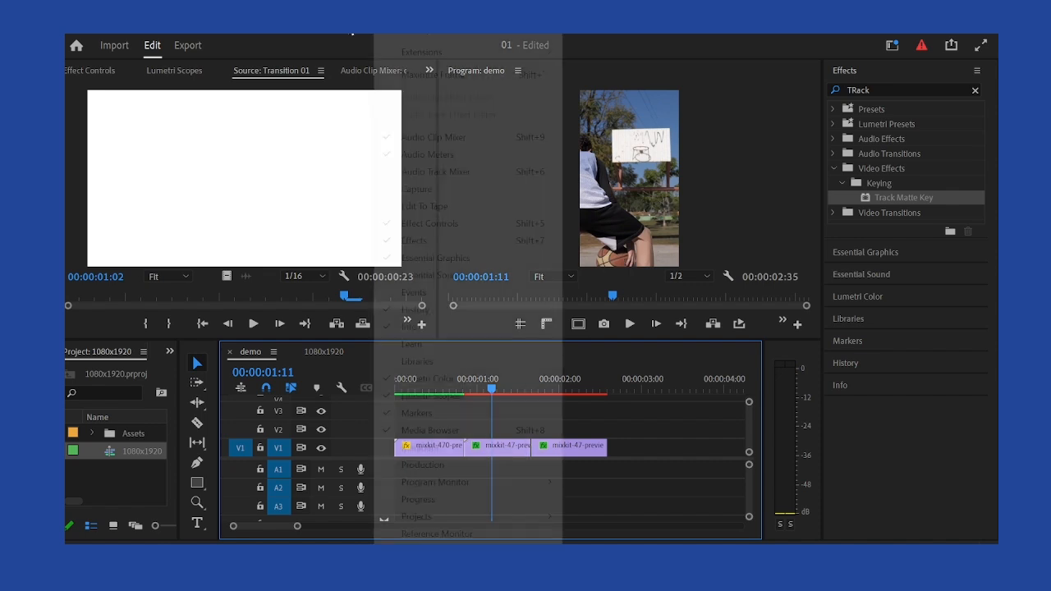
{"action": "left_click", "coordinate": [631, 408]}
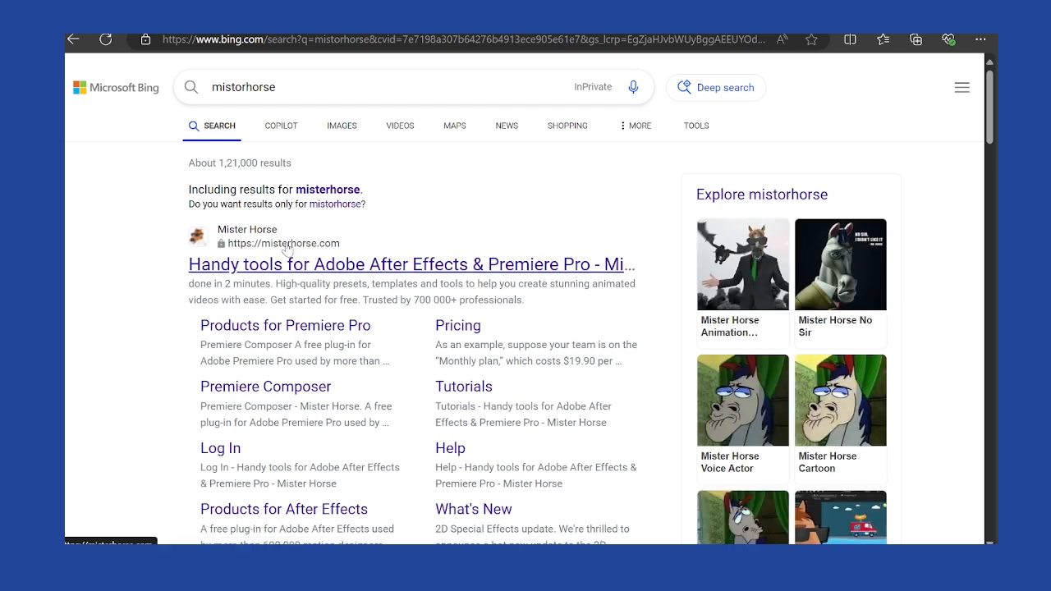
{"action": "left_click", "coordinate": [244, 266]}
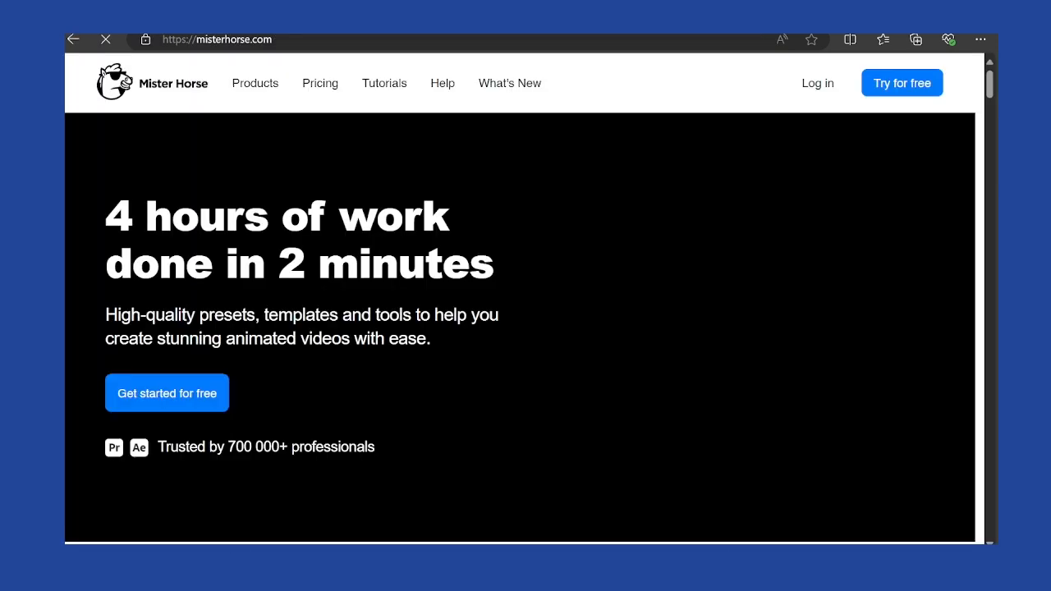
{"action": "scroll", "coordinate": [339, 256], "scroll_direction": "down", "scroll_amount": 2}
{"action": "scroll", "coordinate": [339, 256], "scroll_direction": "up", "scroll_amount": 2}
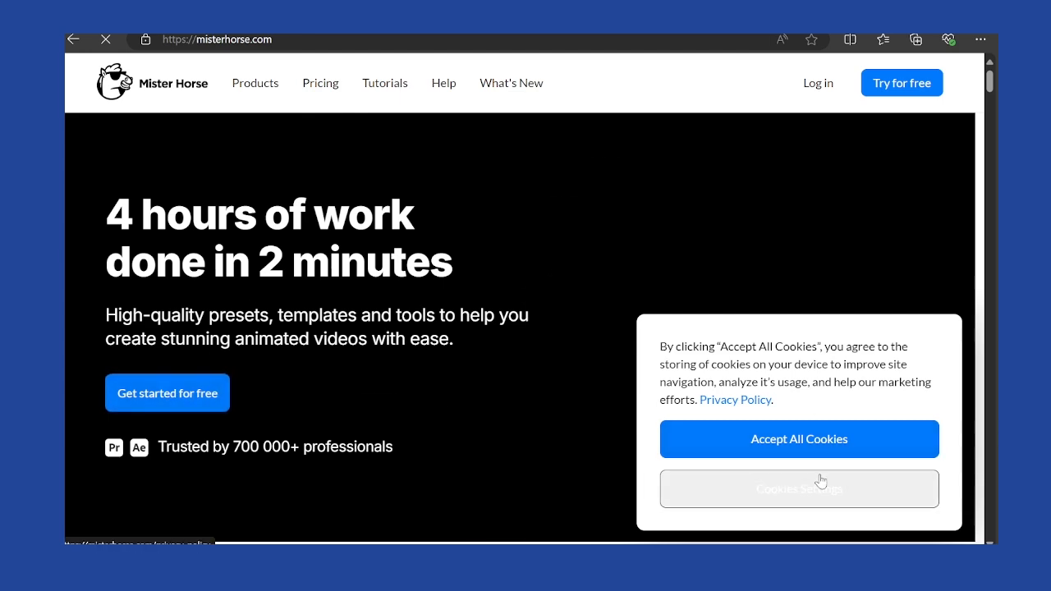
{"action": "left_click", "coordinate": [772, 492]}
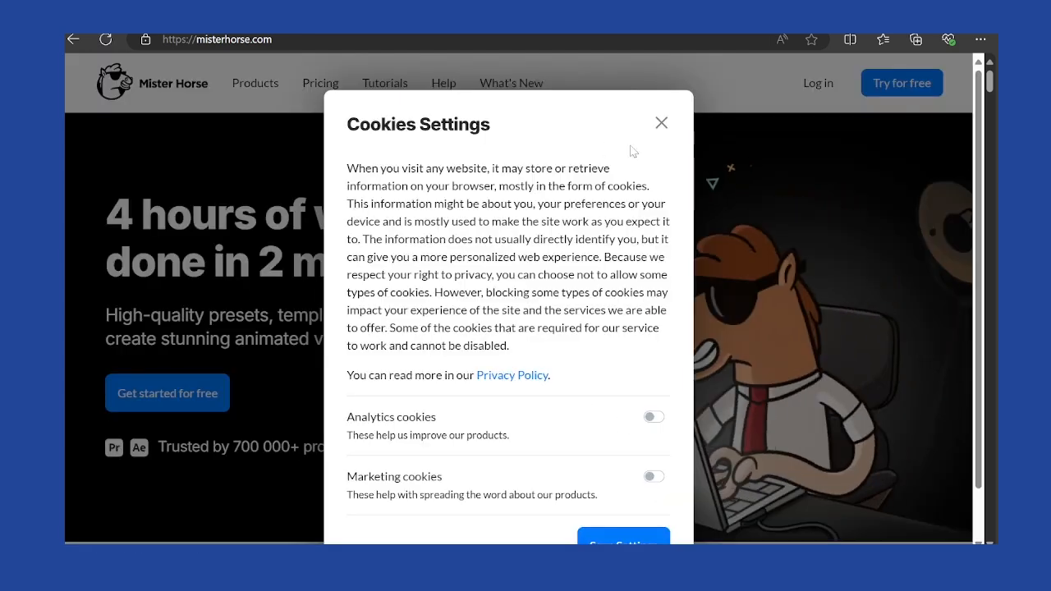
{"action": "left_click", "coordinate": [662, 125]}
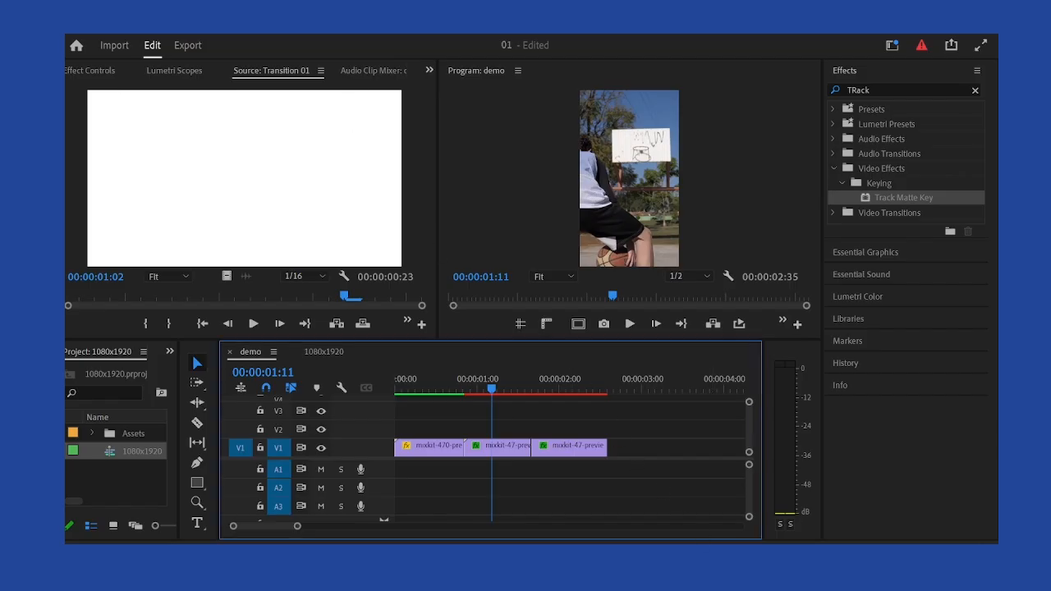
Return to Premiere Pro, open the Premiere Composer extension, and move its window over the Program monitor
{"action": "left_click", "coordinate": [391, 21]}
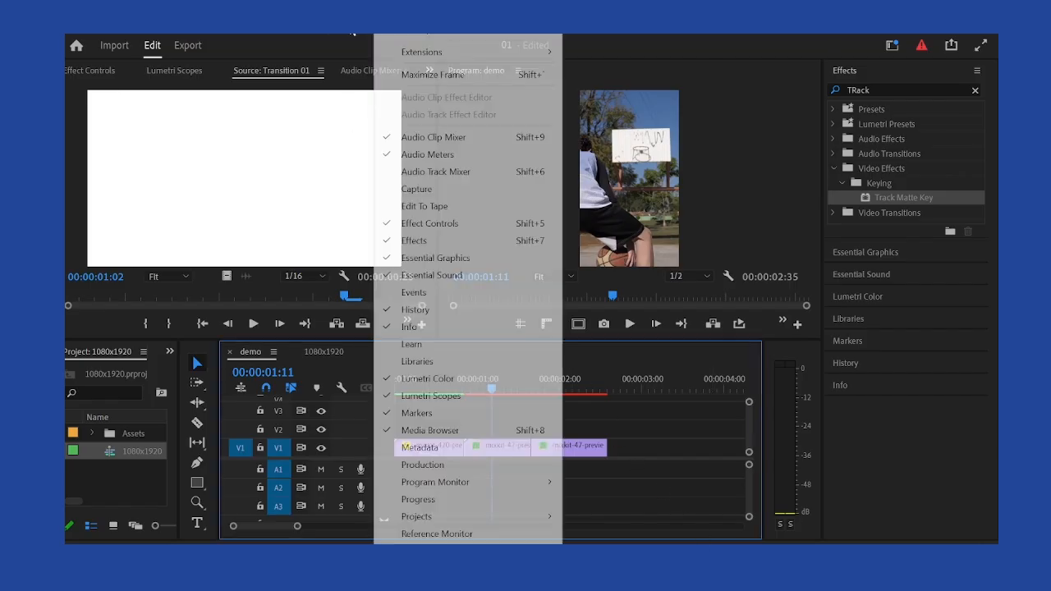
{"action": "left_click", "coordinate": [386, 21]}
{"action": "left_click", "coordinate": [353, 23]}
{"action": "mouse_move", "coordinate": [325, 38]}
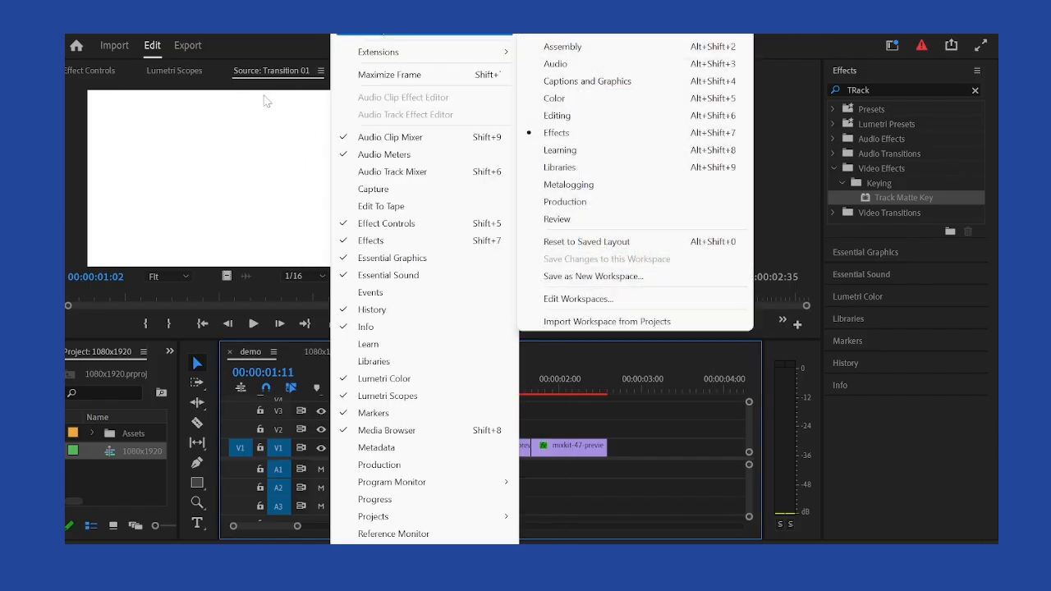
{"action": "left_click", "coordinate": [244, 46]}
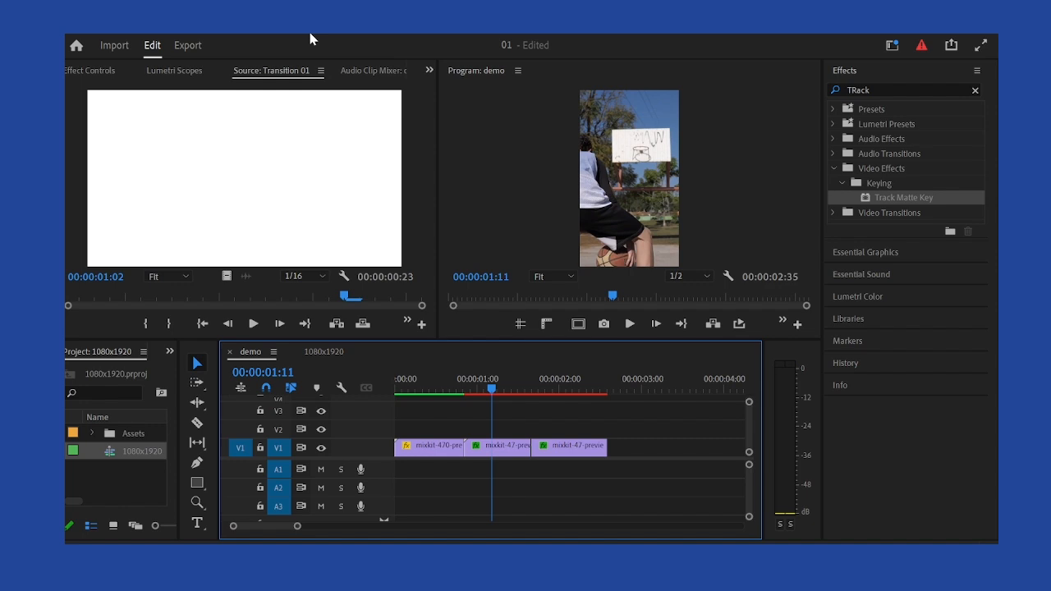
{"action": "left_click", "coordinate": [386, 23]}
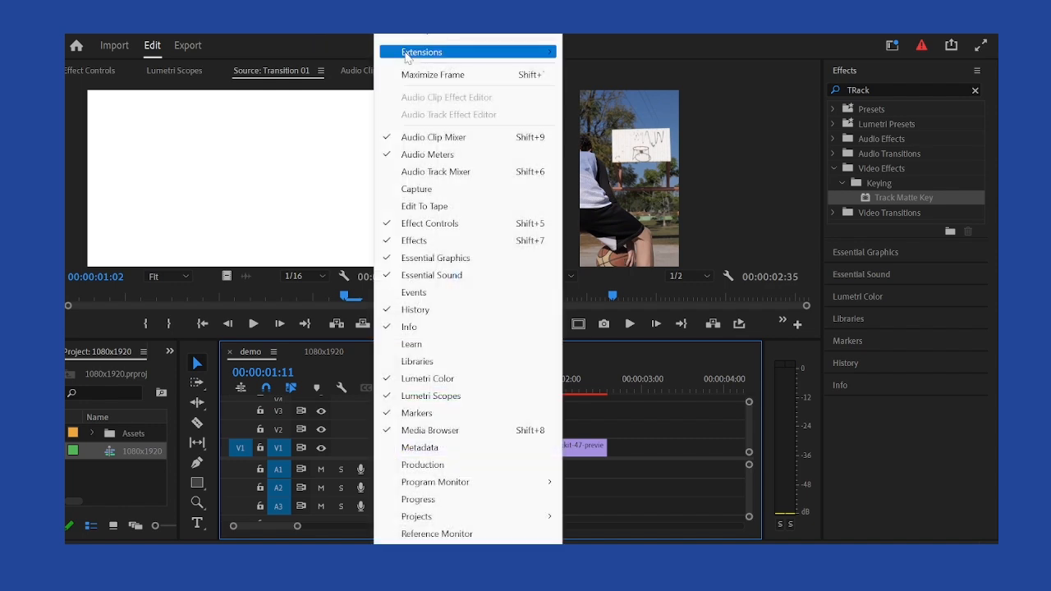
{"action": "mouse_move", "coordinate": [408, 56]}
{"action": "left_click", "coordinate": [614, 52]}
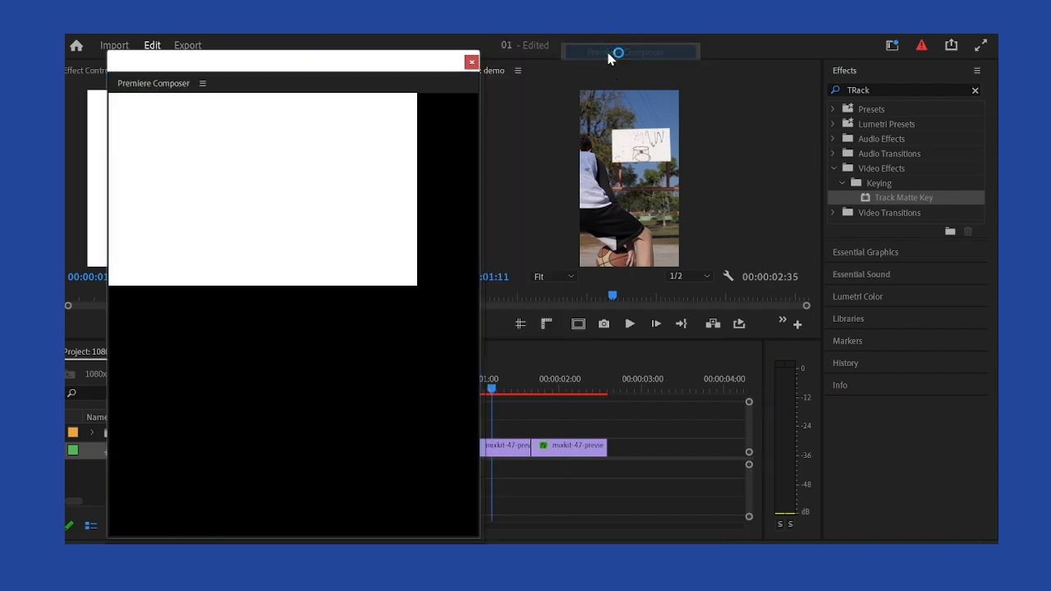
{"action": "left_click_drag", "start_coordinate": [361, 72], "coordinate": [688, 56]}
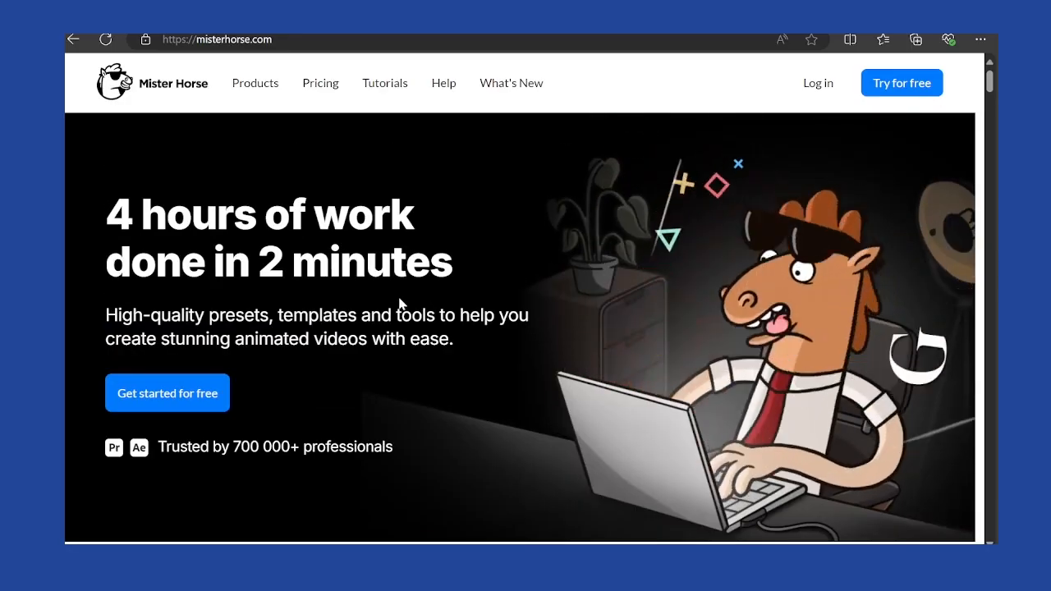
Switch to the browser, look through the Mister Horse home page down to Animation Presets, and select the page's web address
{"action": "scroll", "coordinate": [400, 304], "scroll_direction": "down", "scroll_amount": 10}
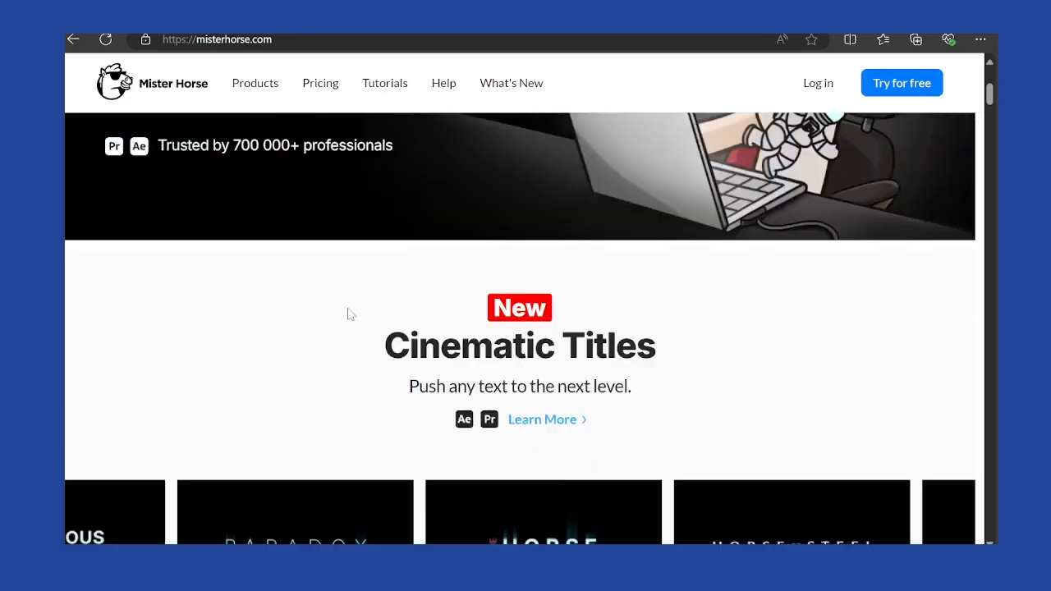
{"action": "scroll", "coordinate": [350, 339], "scroll_direction": "down", "scroll_amount": 10}
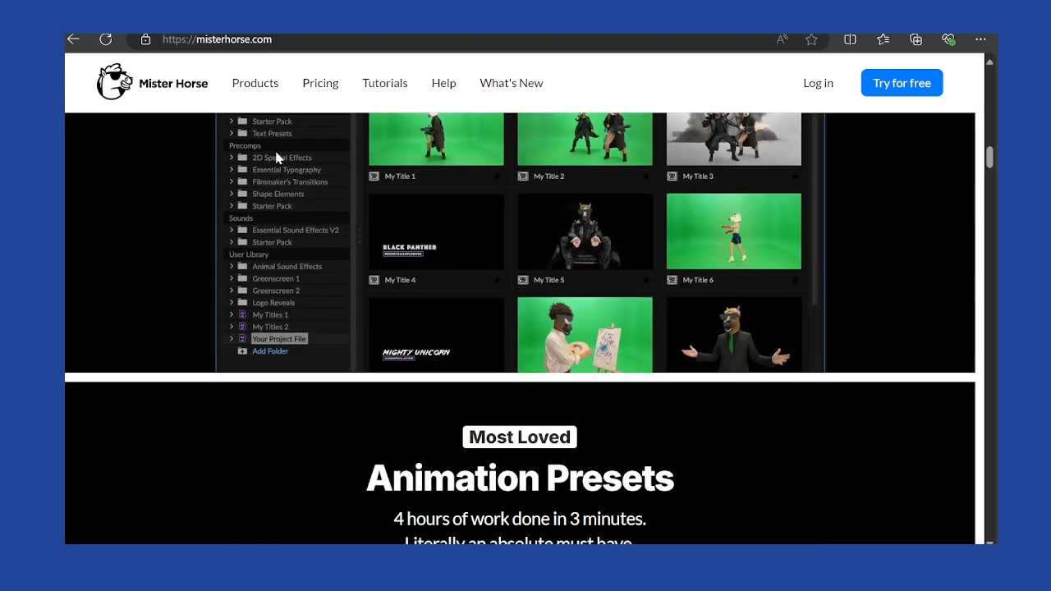
{"action": "left_click", "coordinate": [252, 43]}
{"action": "mouse_move", "coordinate": [664, 496]}
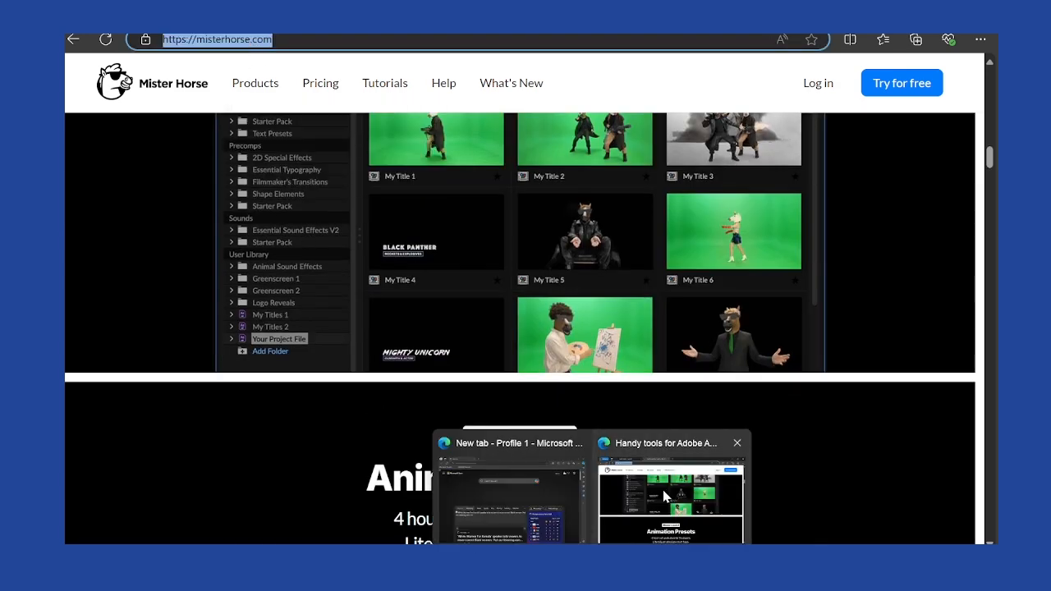
Switch back to Premiere Pro, reopen the Premiere Composer extension, and move its window away from the source preview
{"action": "key", "text": "alt+Tab"}
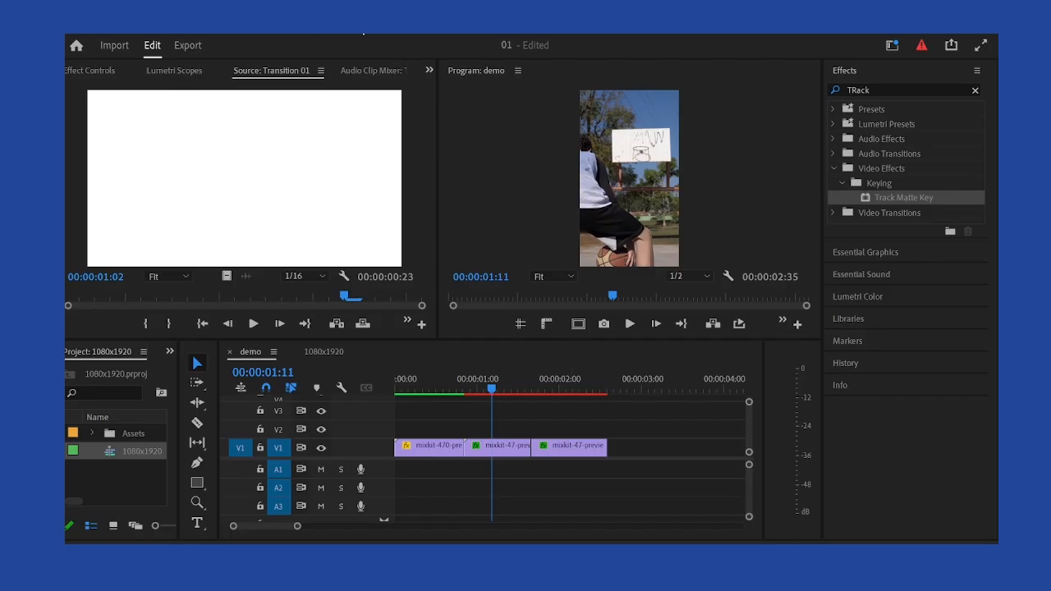
{"action": "left_click", "coordinate": [364, 34]}
{"action": "mouse_move", "coordinate": [403, 56]}
{"action": "left_click", "coordinate": [612, 53]}
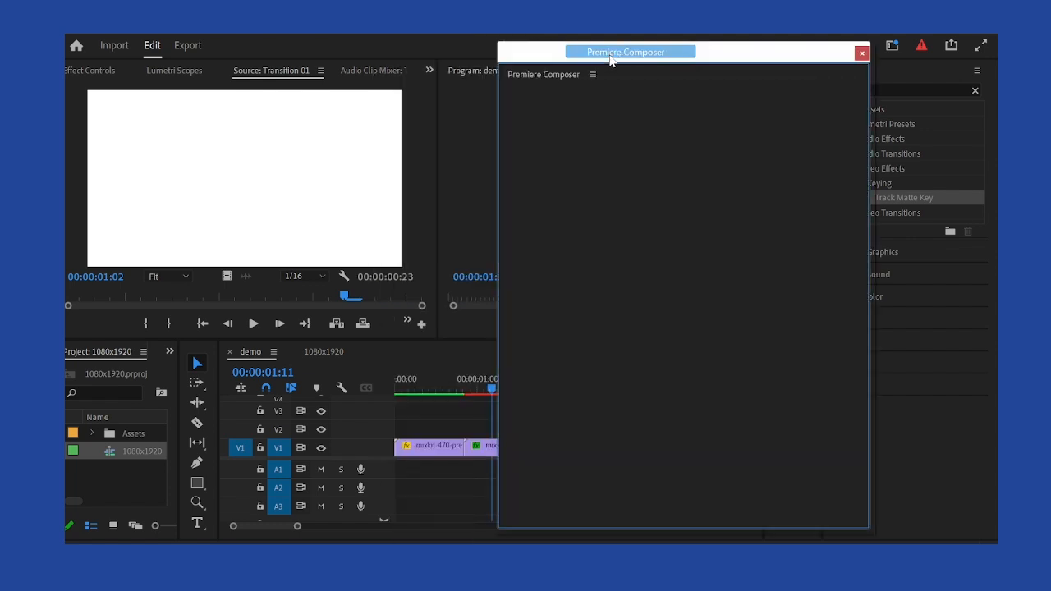
{"action": "left_click_drag", "start_coordinate": [639, 56], "coordinate": [706, 46]}
Show the Starter Pack's Transitions in Premiere Composer, and move the window so the Program monitor and the demo clips are uncovered
{"action": "left_click", "coordinate": [641, 138]}
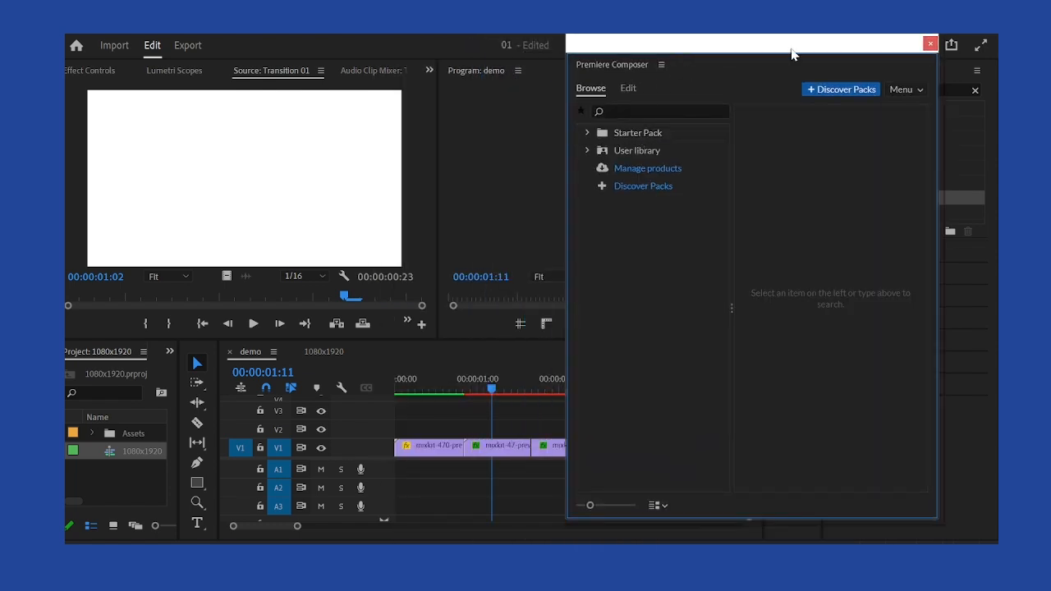
{"action": "left_click", "coordinate": [627, 139]}
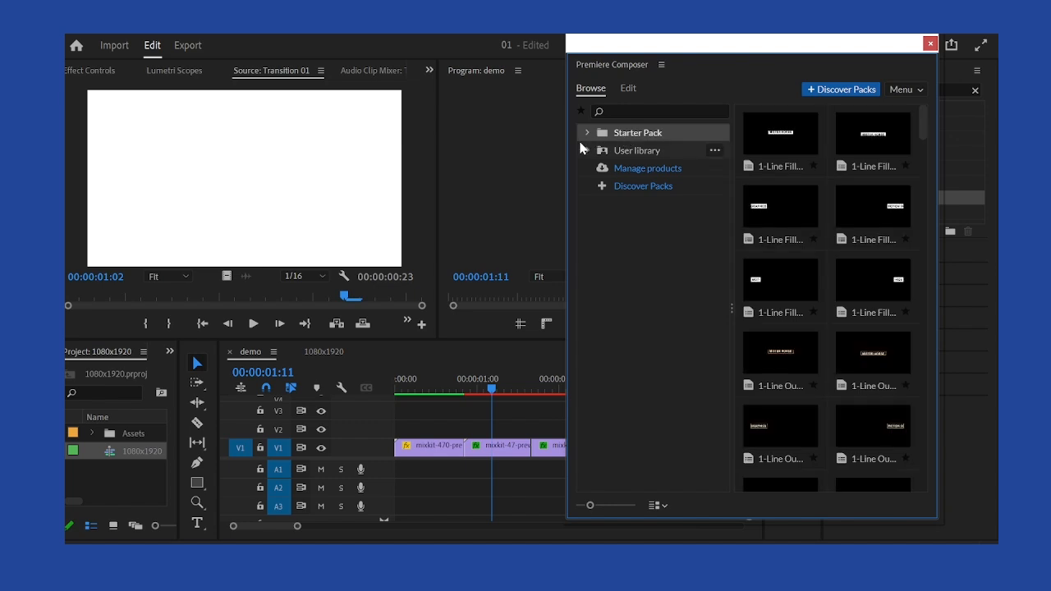
{"action": "left_click", "coordinate": [587, 133]}
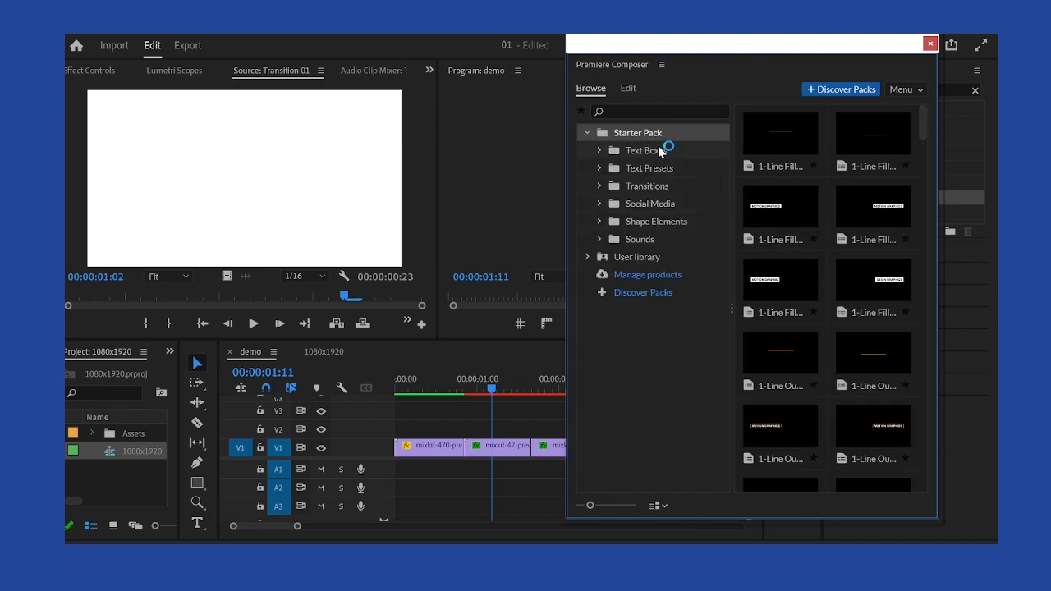
{"action": "left_click", "coordinate": [649, 188]}
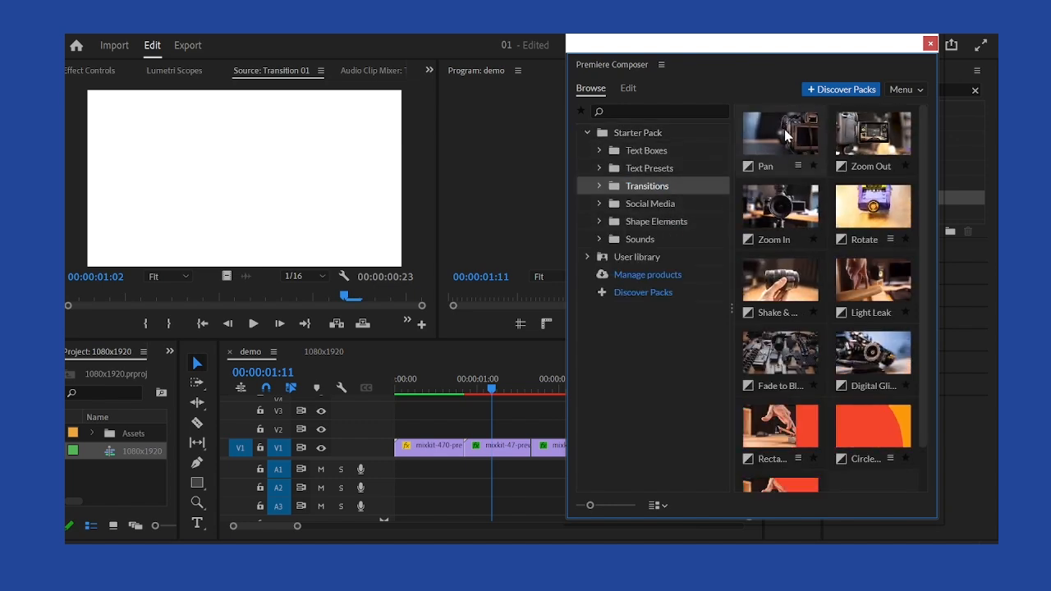
{"action": "left_click_drag", "start_coordinate": [698, 54], "coordinate": [765, 71]}
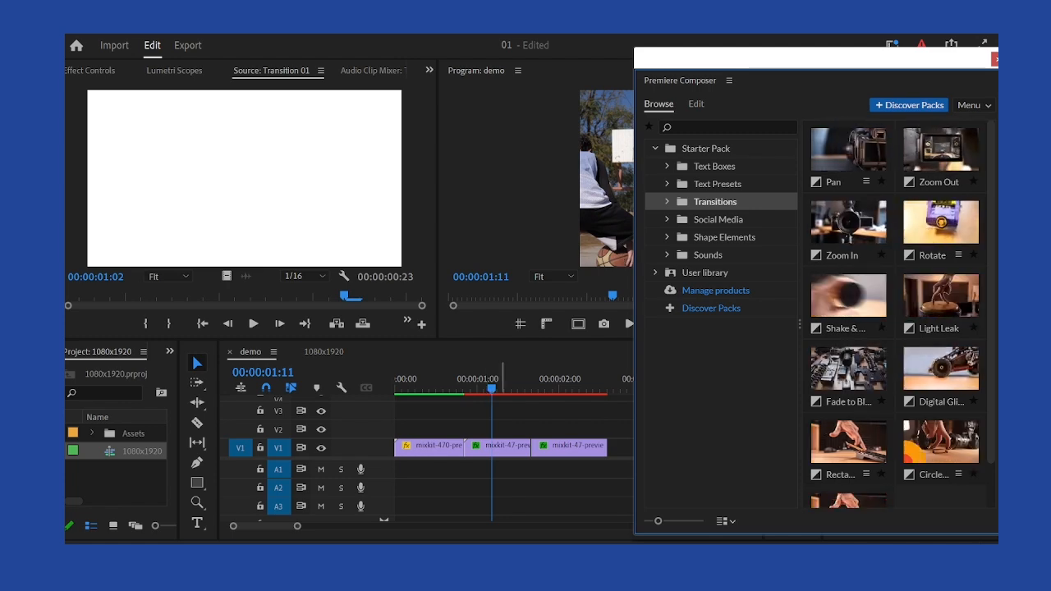
{"action": "left_click_drag", "start_coordinate": [818, 66], "coordinate": [257, 64]}
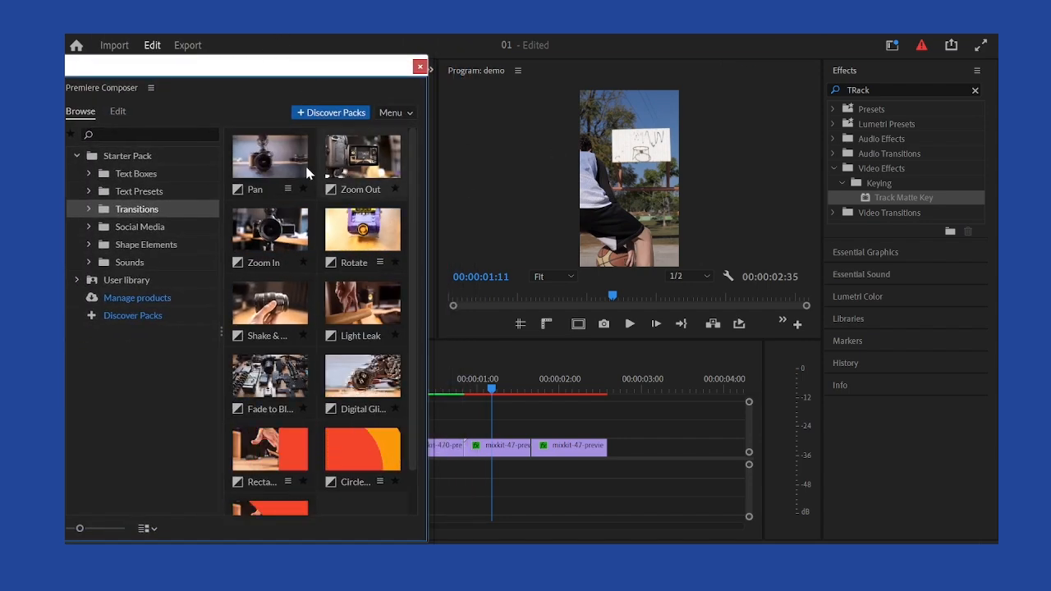
Add the Left variant of the Pan transition at the cut between the demo sequence's second and third clips, and preview it
{"action": "left_click_drag", "start_coordinate": [257, 213], "coordinate": [540, 423]}
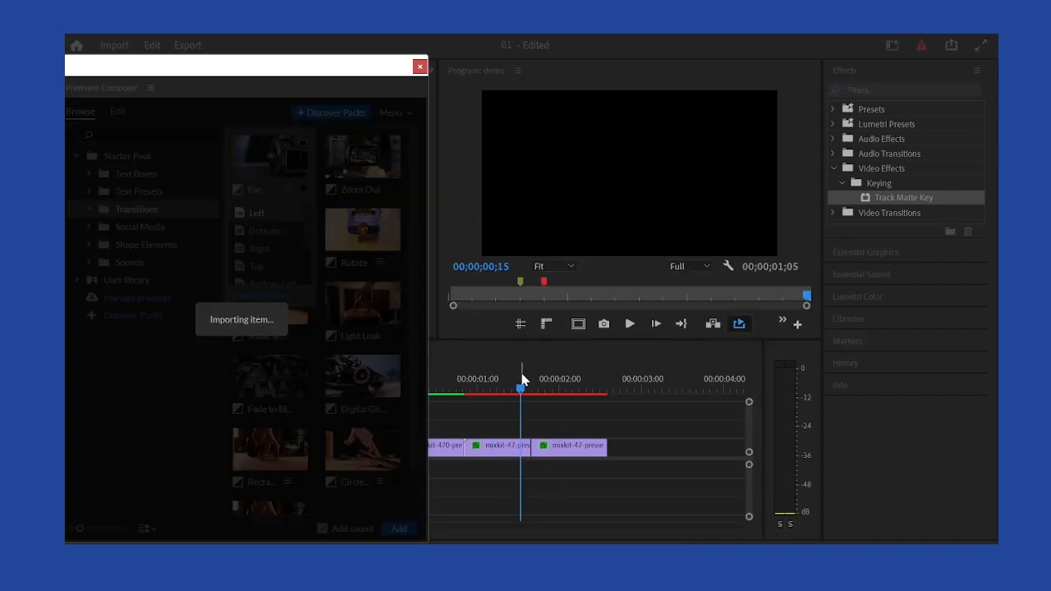
{"action": "left_click_drag", "start_coordinate": [341, 70], "coordinate": [232, 72]}
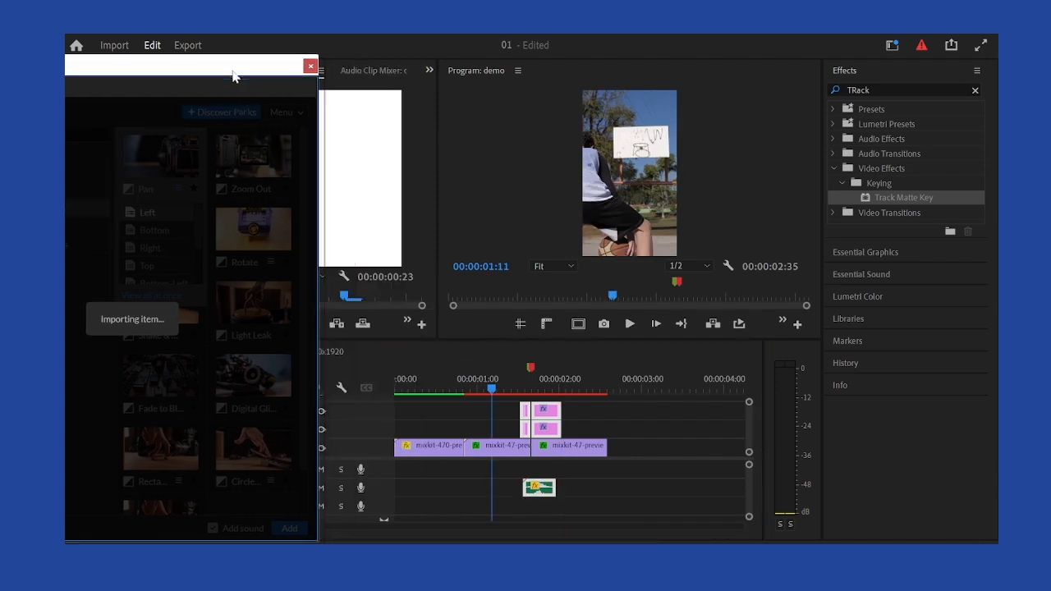
{"action": "left_click", "coordinate": [505, 382]}
{"action": "key", "text": "space"}
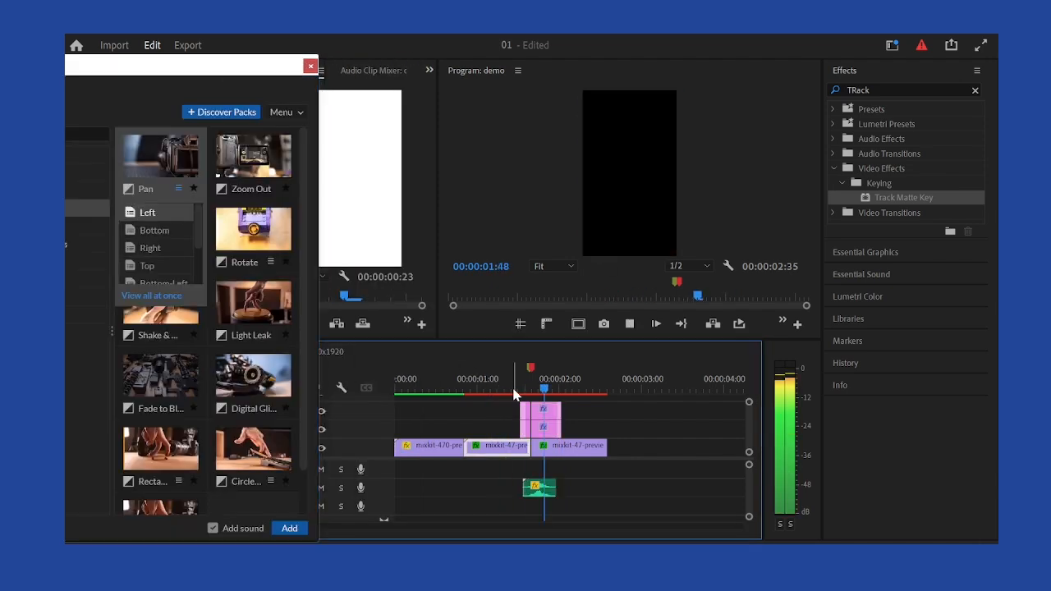
{"action": "key", "text": "space"}
{"action": "mouse_move", "coordinate": [534, 388]}
{"action": "left_mouse_down"}
{"action": "mouse_move", "coordinate": [516, 388]}
{"action": "mouse_move", "coordinate": [552, 394]}
{"action": "mouse_move", "coordinate": [514, 401]}
{"action": "mouse_move", "coordinate": [581, 382]}
{"action": "left_mouse_up"}
Mark in and out points around the transition at the demo sequence's first cut, and play from near the start to preview it
{"action": "key", "text": "i"}
{"action": "key", "text": "o"}
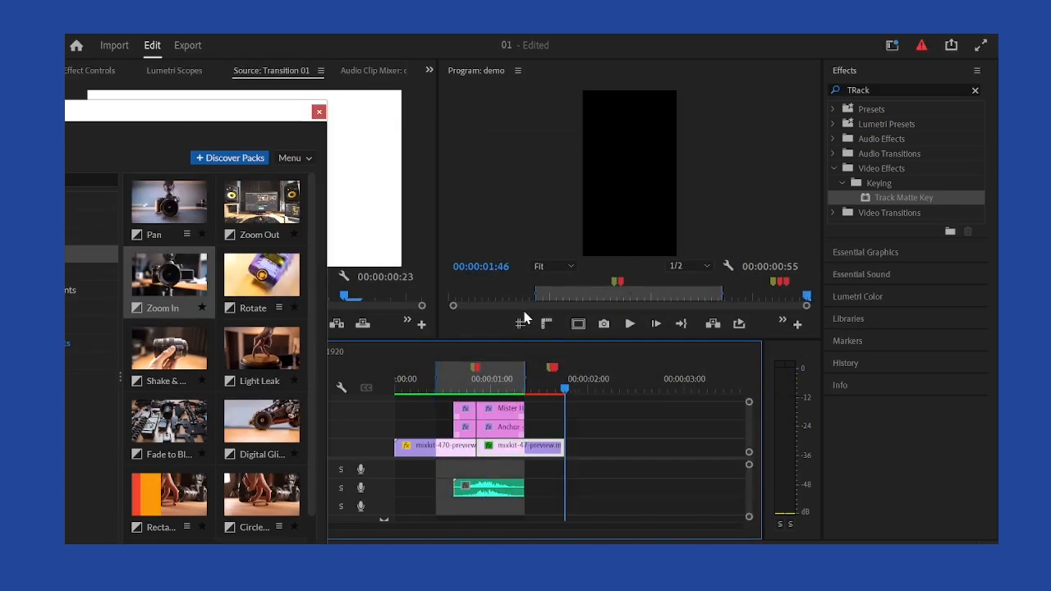
{"action": "key", "text": "space"}
{"action": "key", "text": "space"}
{"action": "left_click", "coordinate": [417, 390]}
{"action": "key", "text": "space"}
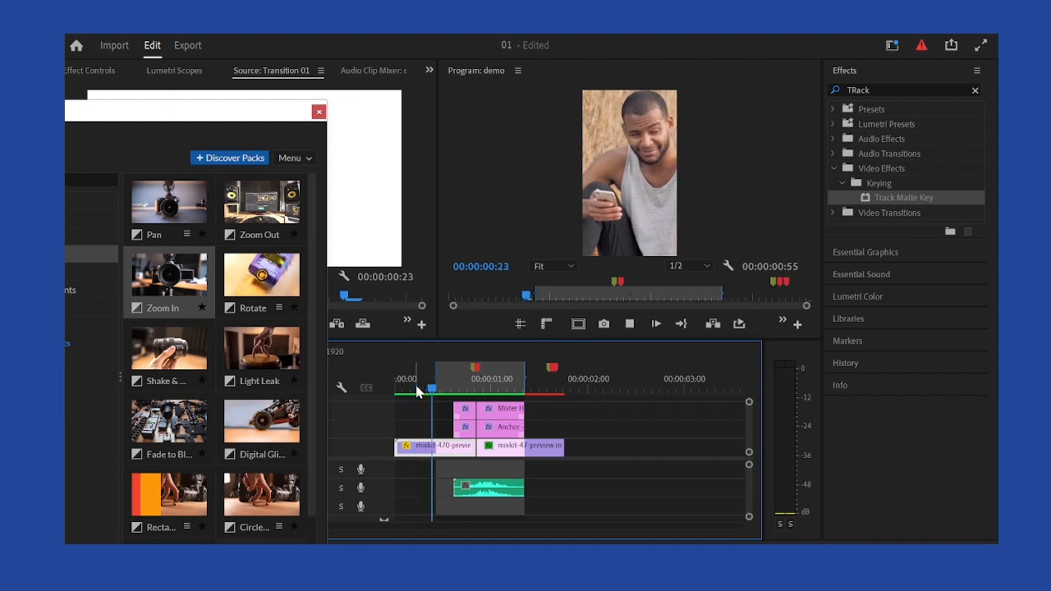
{"action": "key", "text": "space"}
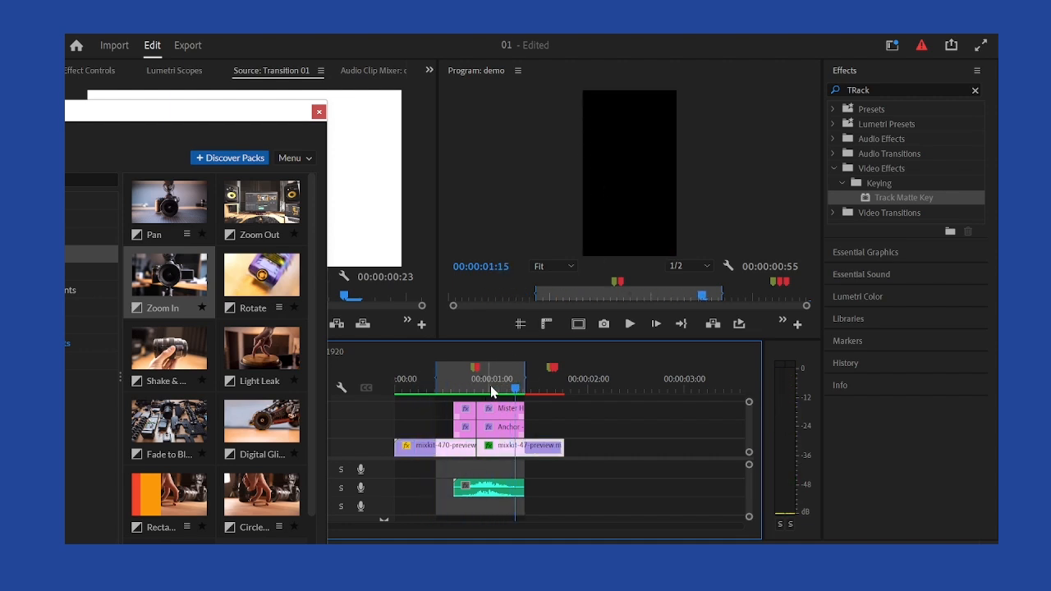
Return the playhead to 00:00:00:34, and bring the Premiere Composer window fully into view to browse the Starter Pack's Transitions, Text Presets and Text Boxes
{"action": "left_click_drag", "start_coordinate": [489, 388], "coordinate": [450, 392]}
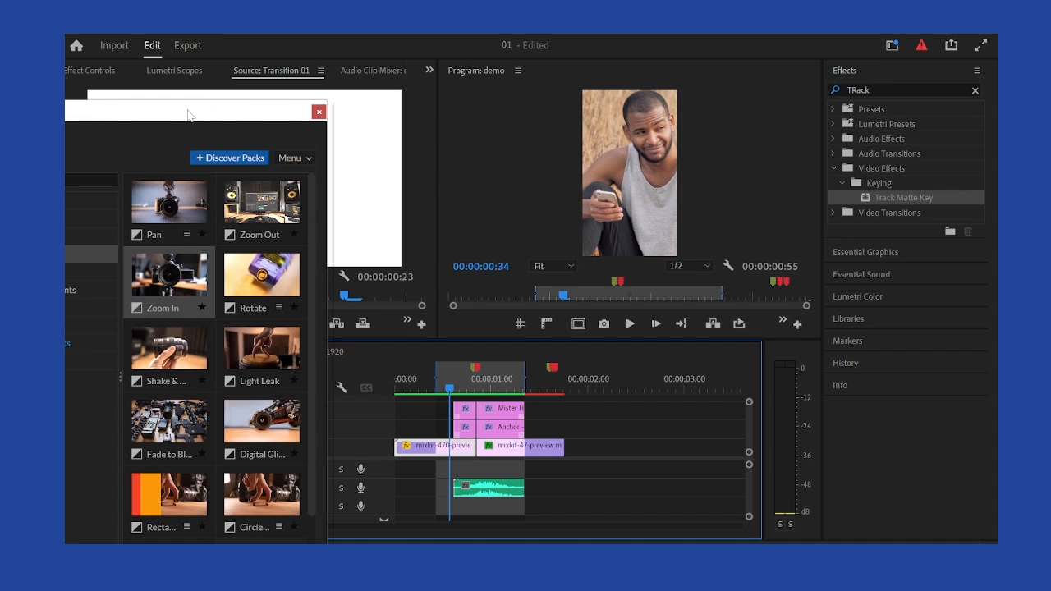
{"action": "left_click_drag", "start_coordinate": [187, 115], "coordinate": [610, 58]}
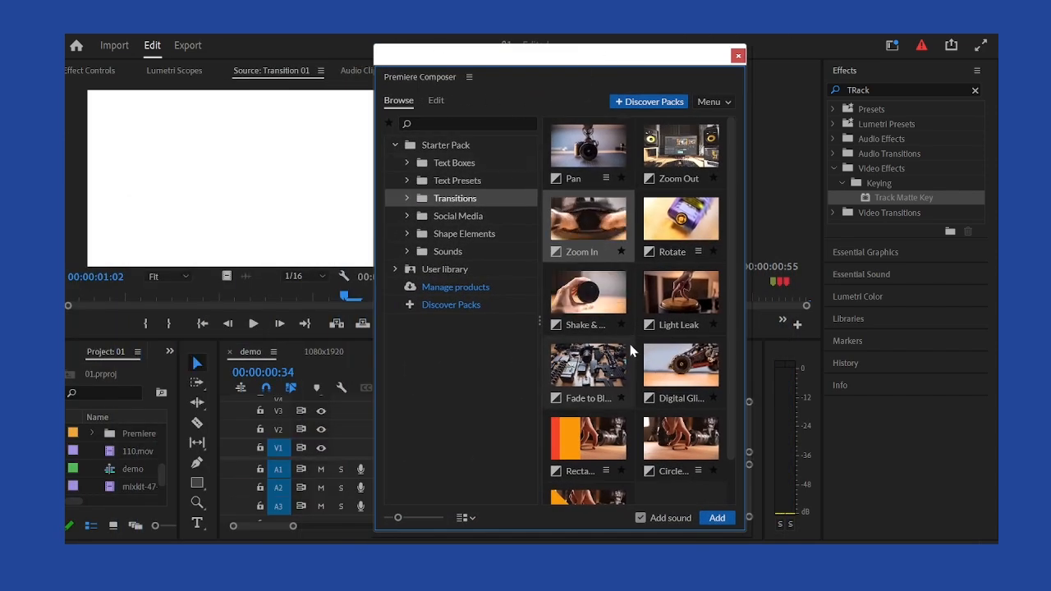
{"action": "scroll", "coordinate": [624, 329], "scroll_direction": "down", "scroll_amount": 1}
{"action": "scroll", "coordinate": [603, 333], "scroll_direction": "up", "scroll_amount": 1}
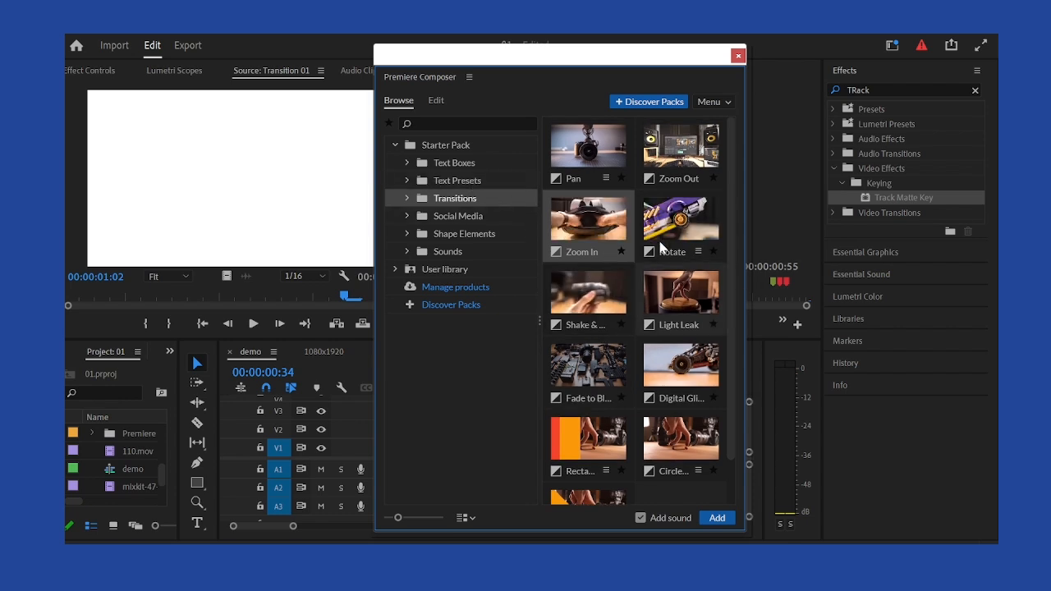
{"action": "left_click", "coordinate": [476, 180]}
{"action": "left_click", "coordinate": [467, 163]}
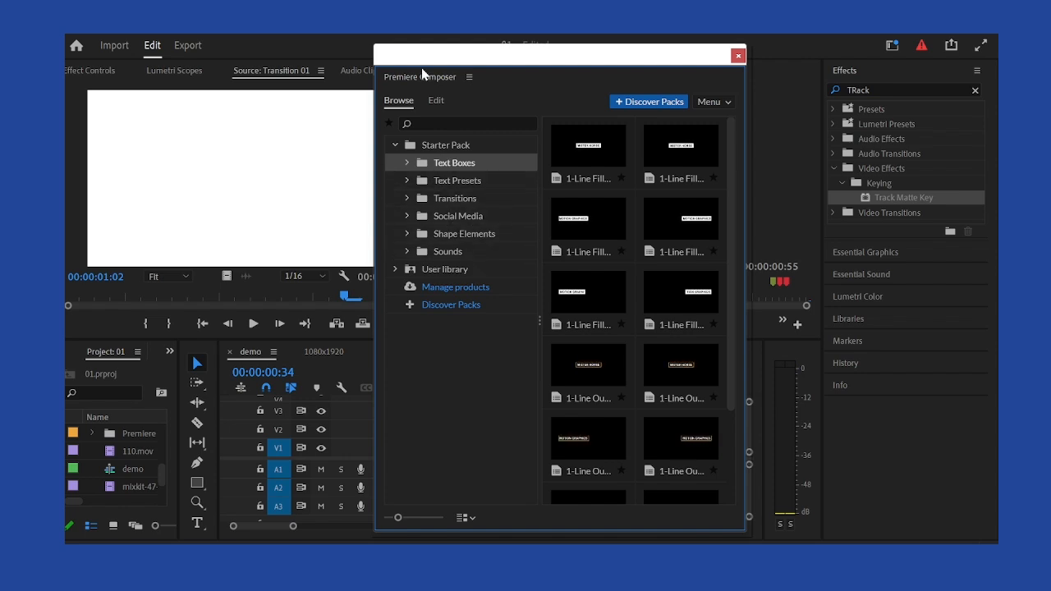
Switch to the Mister Horse website in Microsoft Edge, look over its After Effects top picks, and return to Premiere Pro
{"action": "mouse_move", "coordinate": [594, 540]}
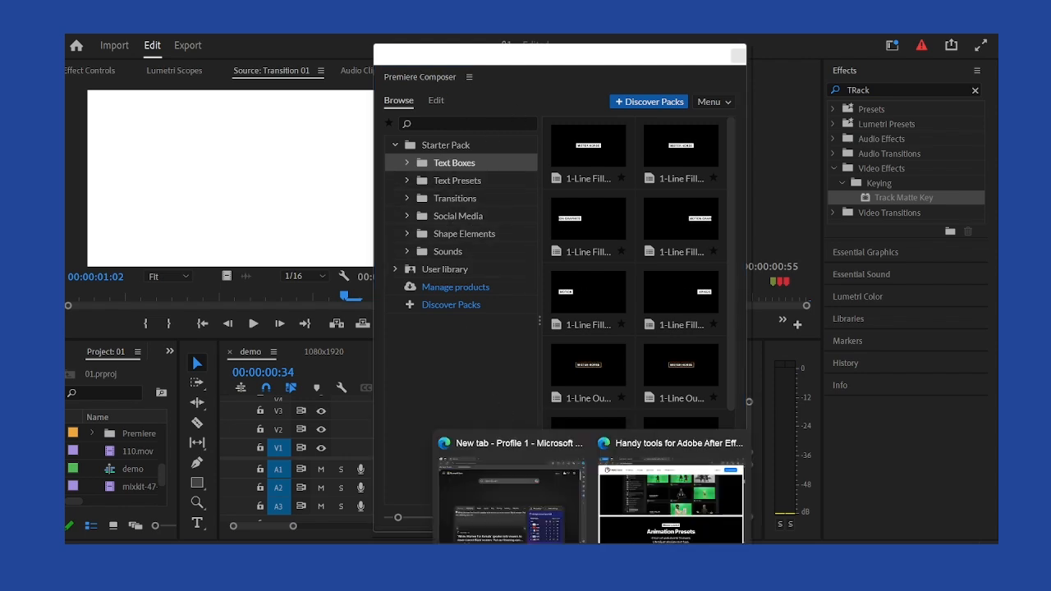
{"action": "left_click", "coordinate": [642, 492]}
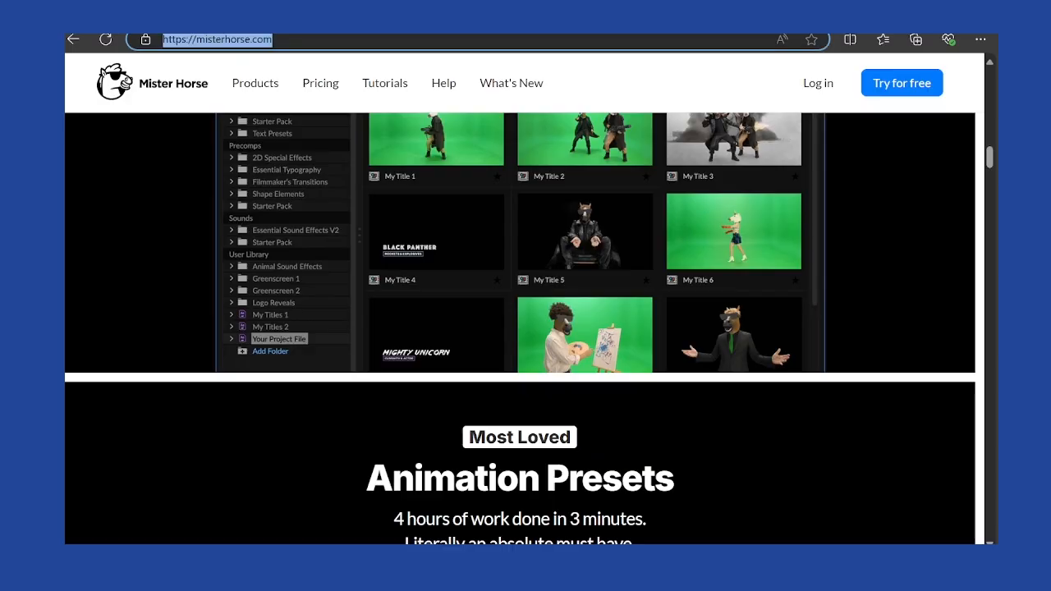
{"action": "scroll", "coordinate": [306, 156], "scroll_direction": "up", "scroll_amount": 5}
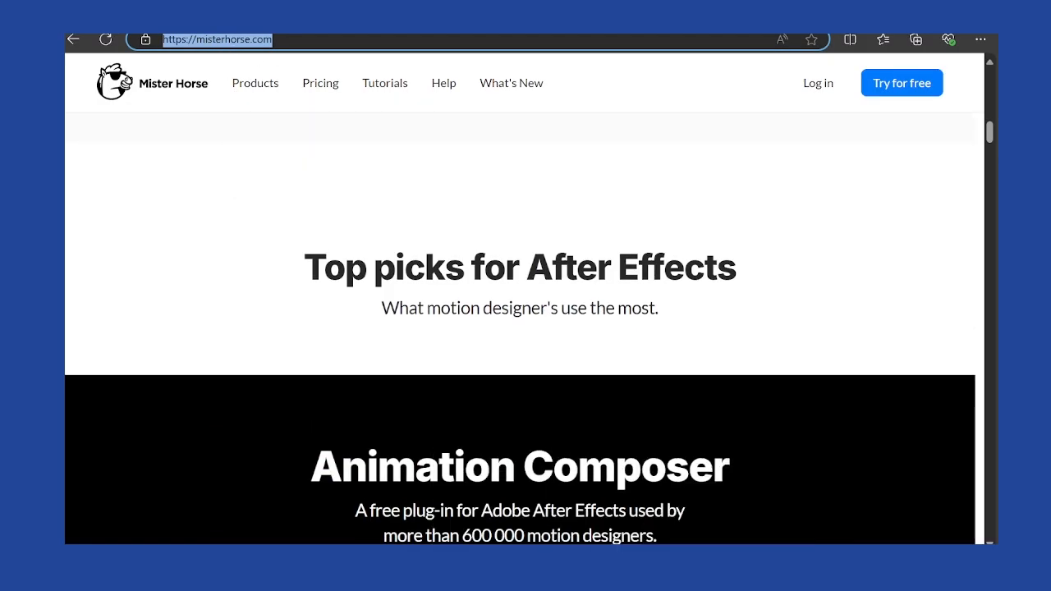
{"action": "left_click", "coordinate": [660, 575]}
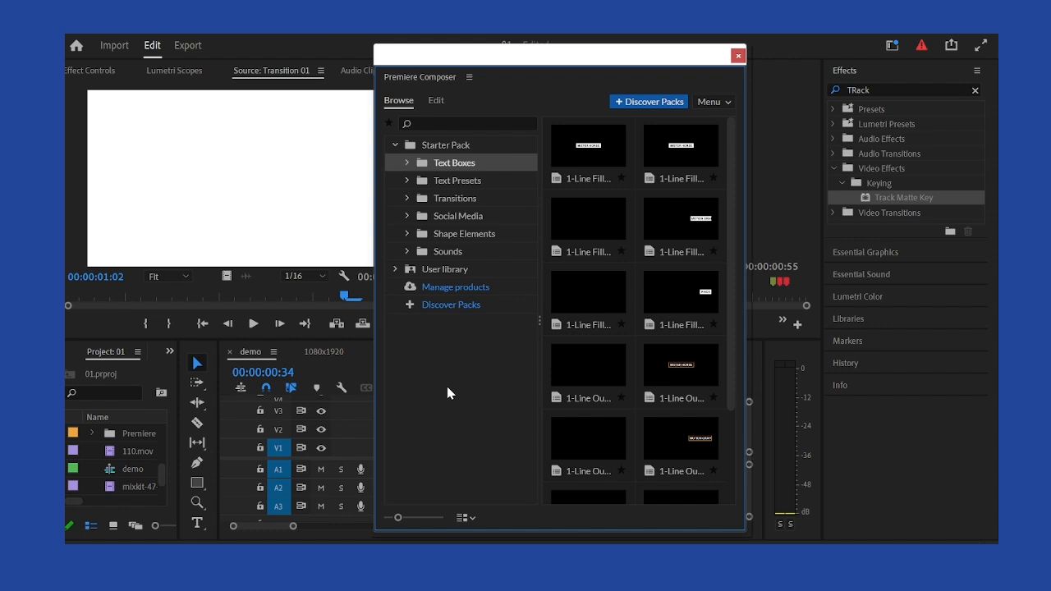